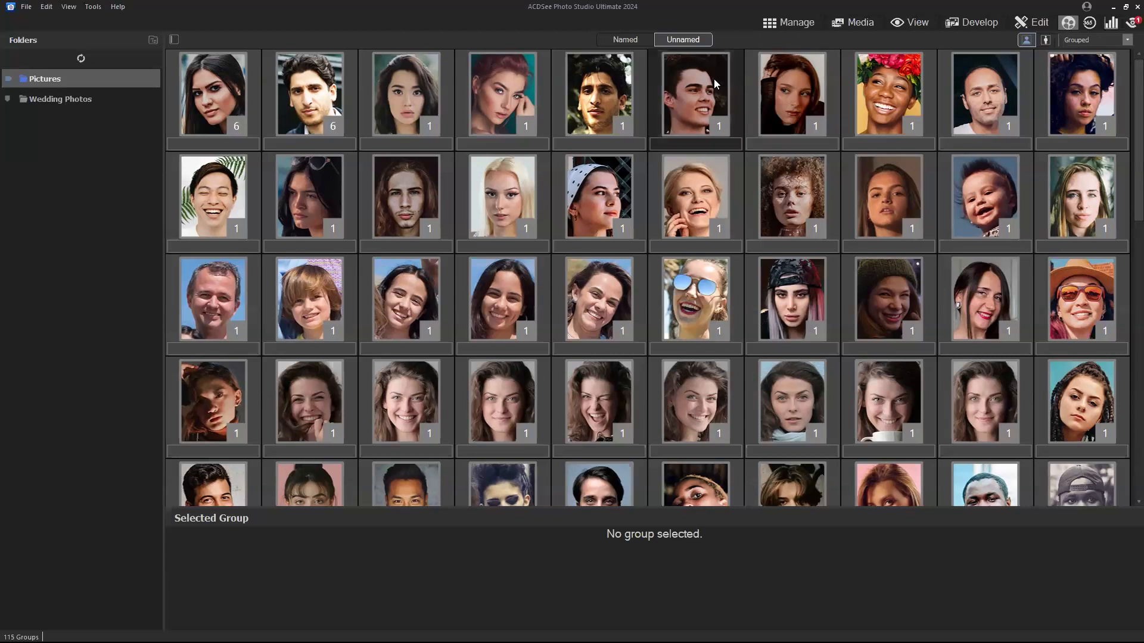
Glance at the named people list, then return to the unnamed face groups.
{"action": "left_click", "coordinate": [636, 41]}
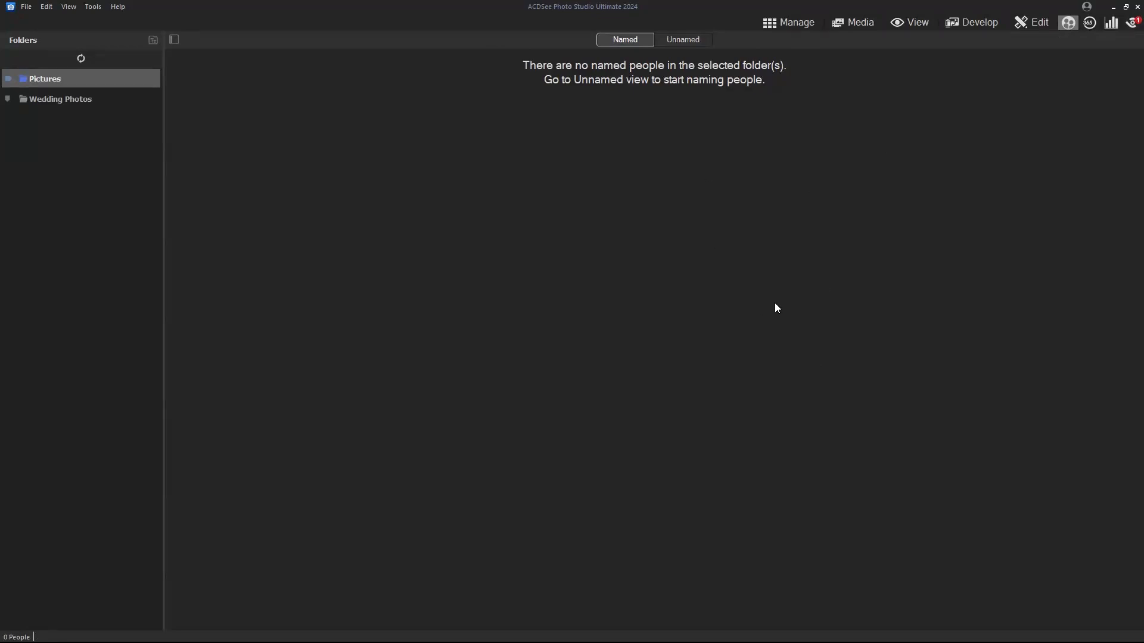
{"action": "left_click", "coordinate": [689, 40]}
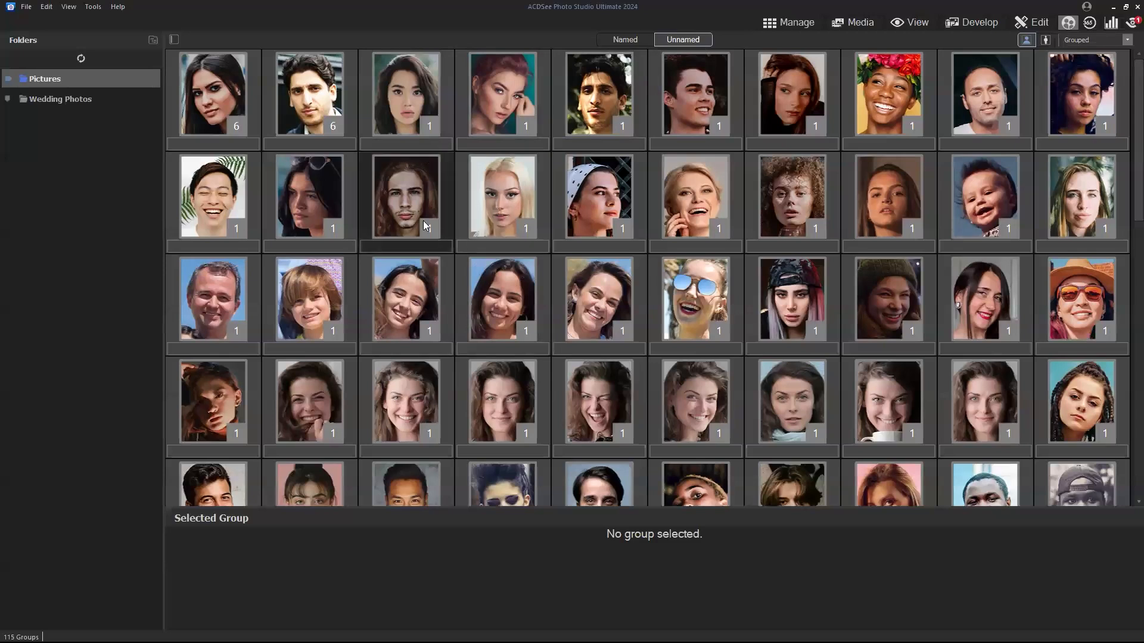
{"action": "left_click_drag", "start_coordinate": [1135, 103], "coordinate": [1125, 74]}
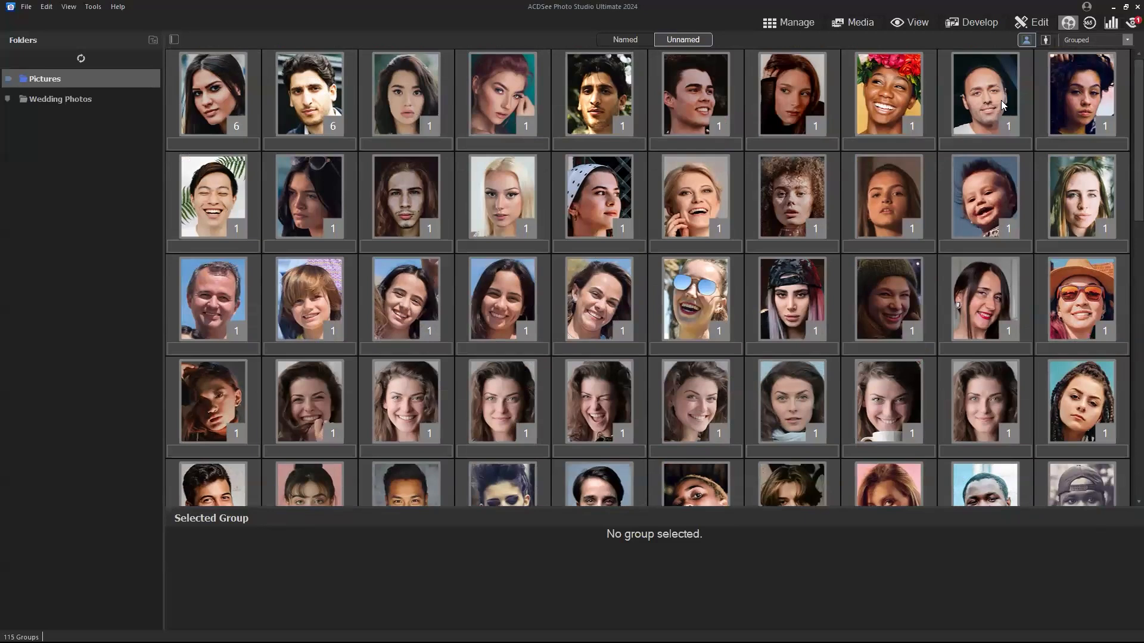
Preview the face groups as whole source photos, then switch back to cropped face thumbnails.
{"action": "left_click", "coordinate": [1046, 40]}
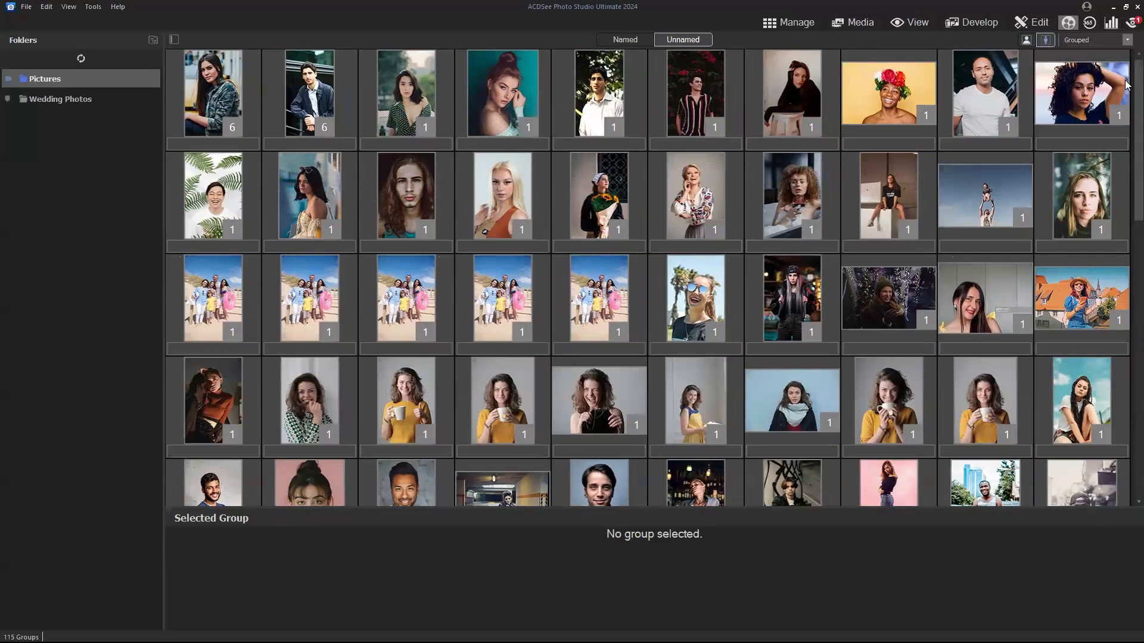
{"action": "scroll", "coordinate": [1108, 96], "scroll_direction": "down", "scroll_amount": 3}
{"action": "scroll", "coordinate": [1108, 96], "scroll_direction": "up", "scroll_amount": 3}
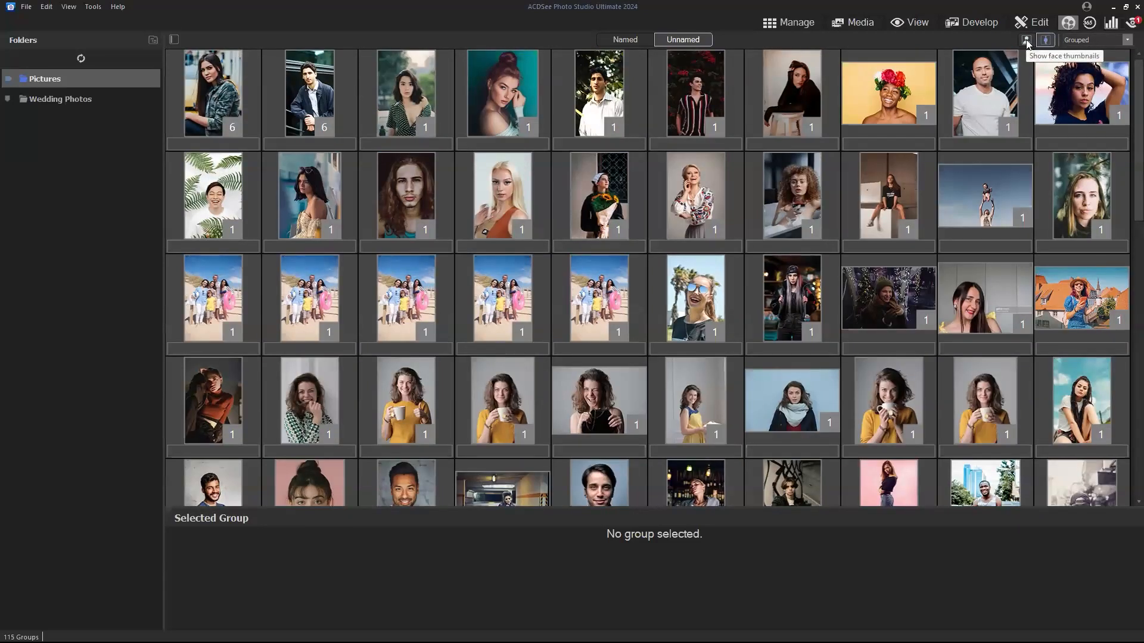
{"action": "left_click", "coordinate": [1026, 41]}
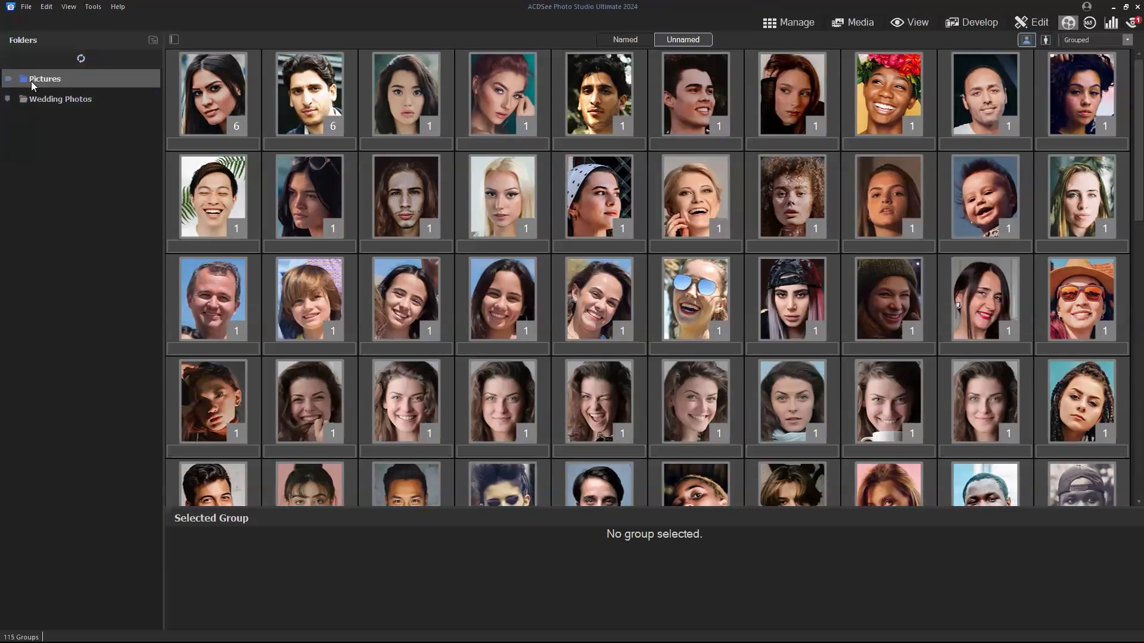
{"action": "scroll", "coordinate": [1125, 69], "scroll_direction": "down", "scroll_amount": 10}
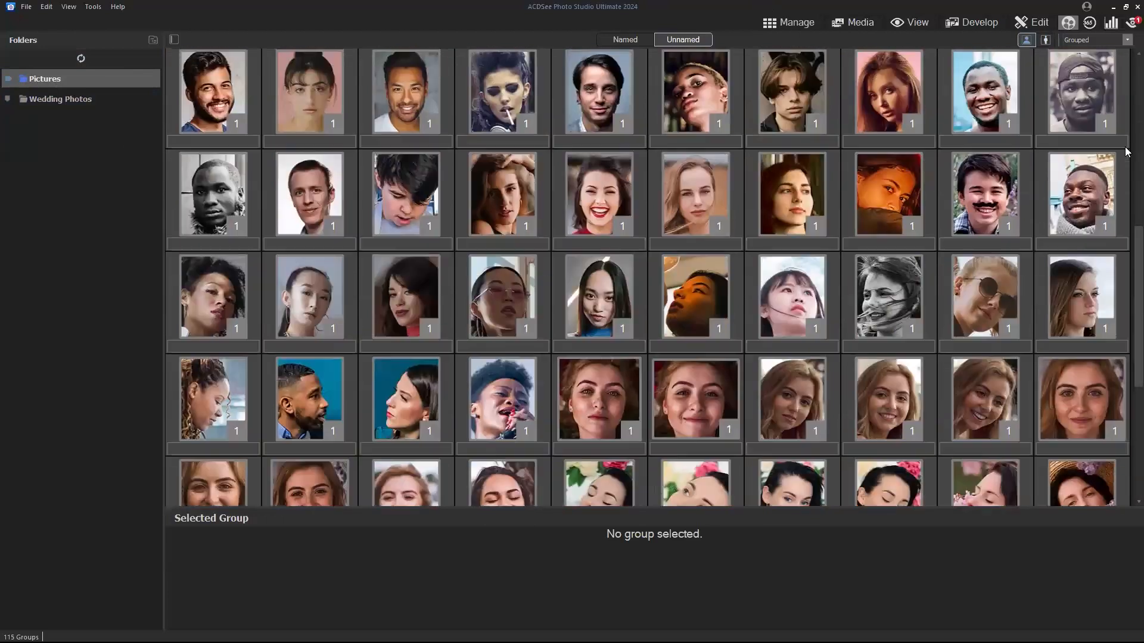
{"action": "scroll", "coordinate": [1126, 60], "scroll_direction": "up", "scroll_amount": 10}
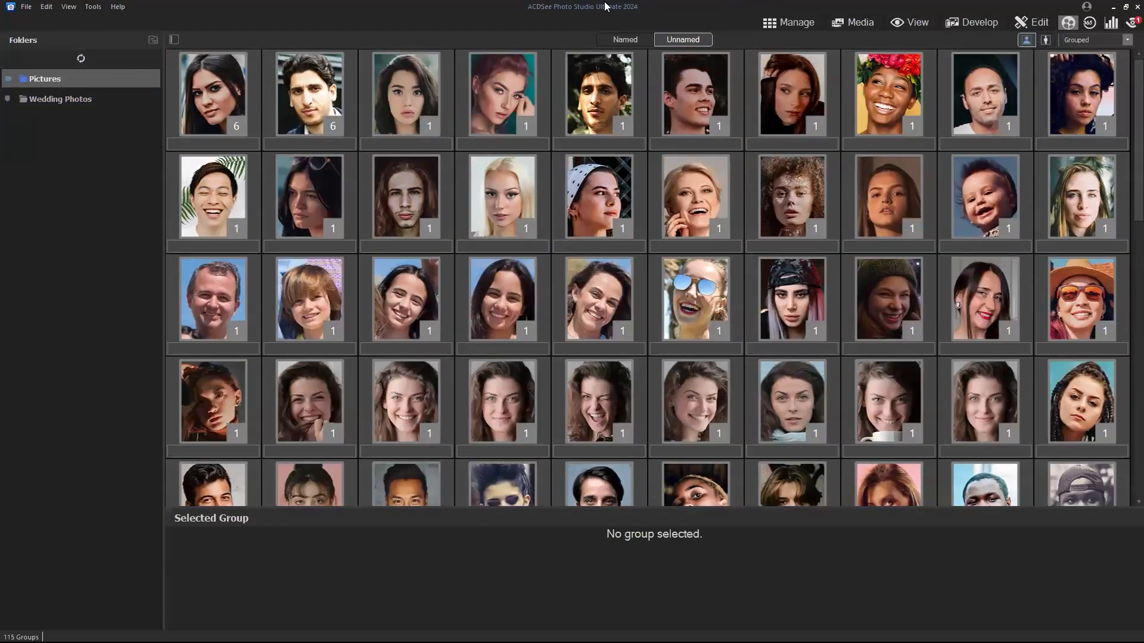
Show face groups from the Wedding Photos folder and select the first group's name field.
{"action": "left_click", "coordinate": [30, 101]}
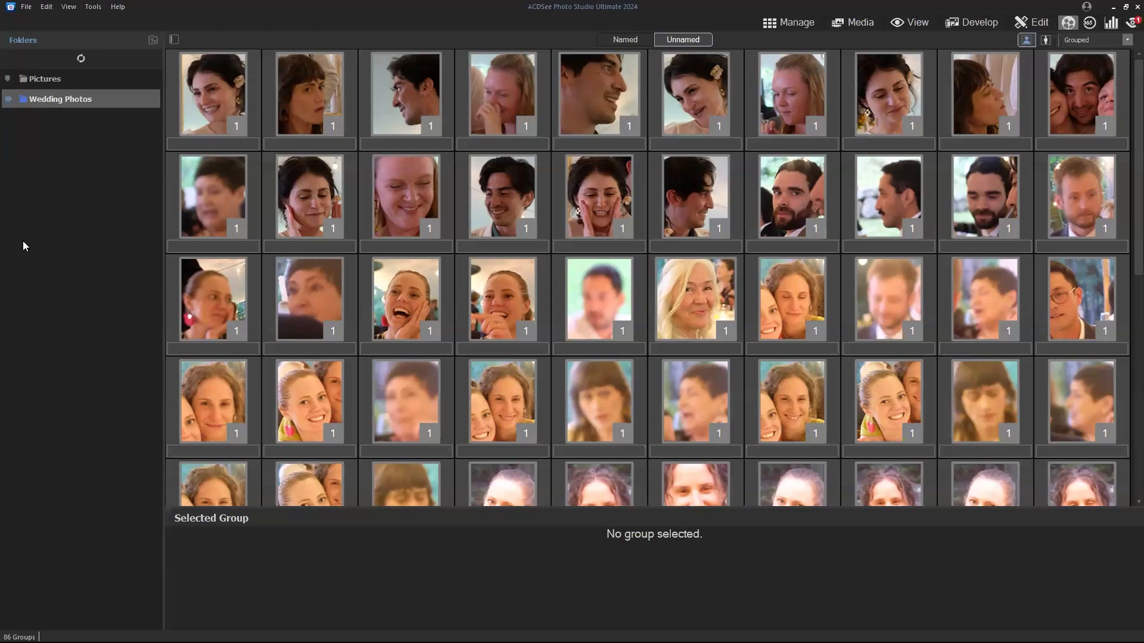
{"action": "mouse_move", "coordinate": [1138, 82]}
{"action": "left_mouse_down"}
{"action": "mouse_move", "coordinate": [1134, 96]}
{"action": "mouse_move", "coordinate": [1135, 80]}
{"action": "left_mouse_up"}
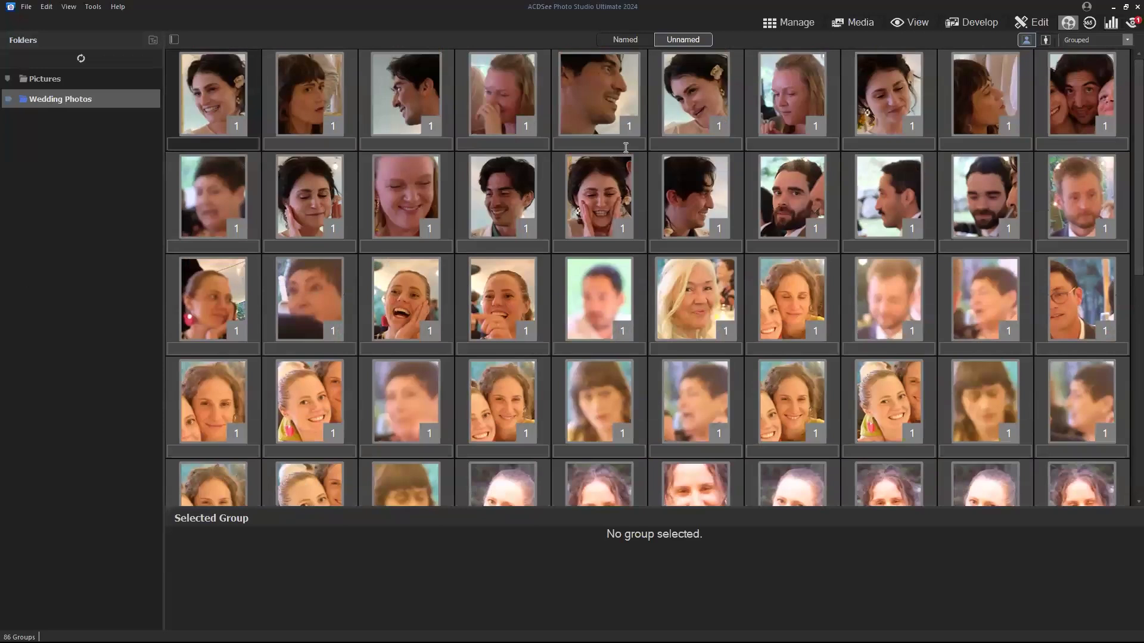
{"action": "left_click", "coordinate": [697, 145]}
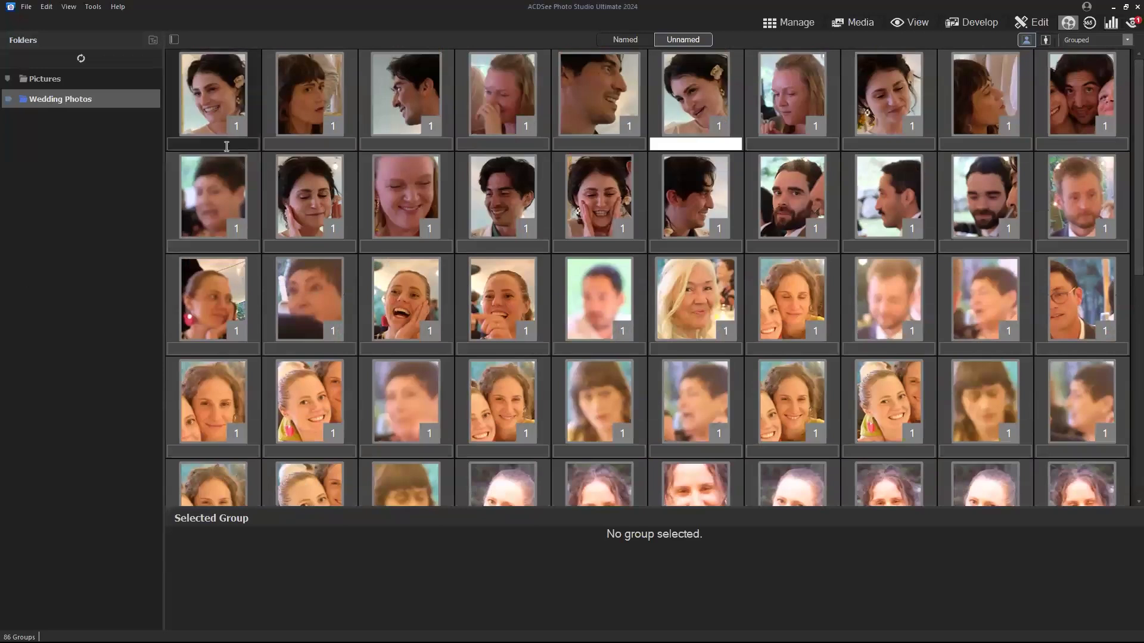
{"action": "left_click", "coordinate": [227, 145]}
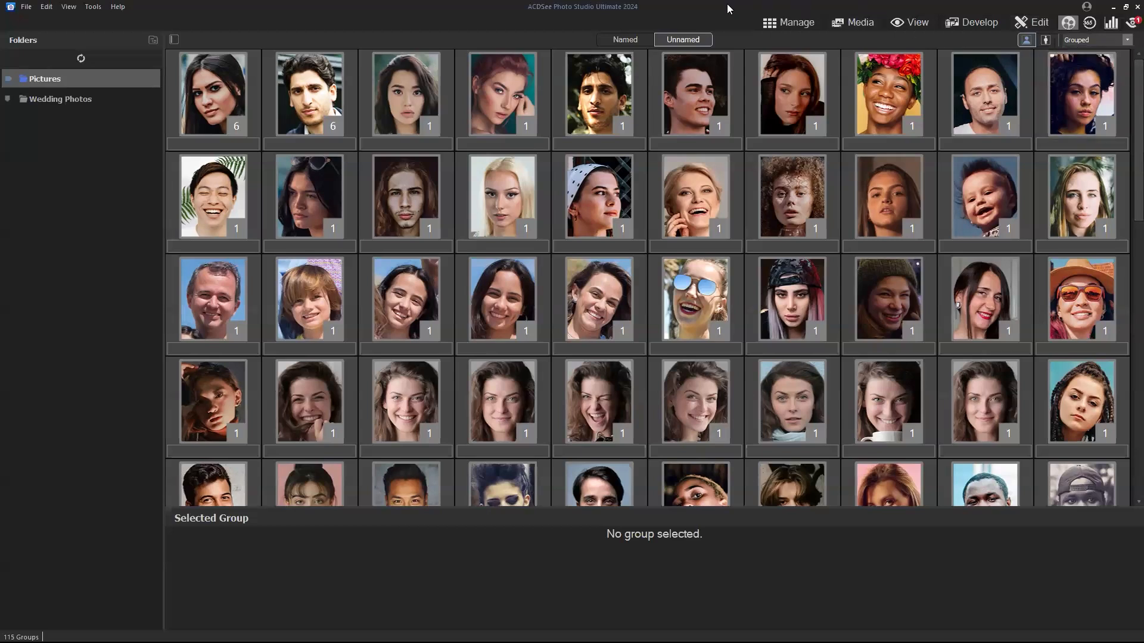
Show the first group's six faces and compare them with the second group.
{"action": "left_click", "coordinate": [190, 101]}
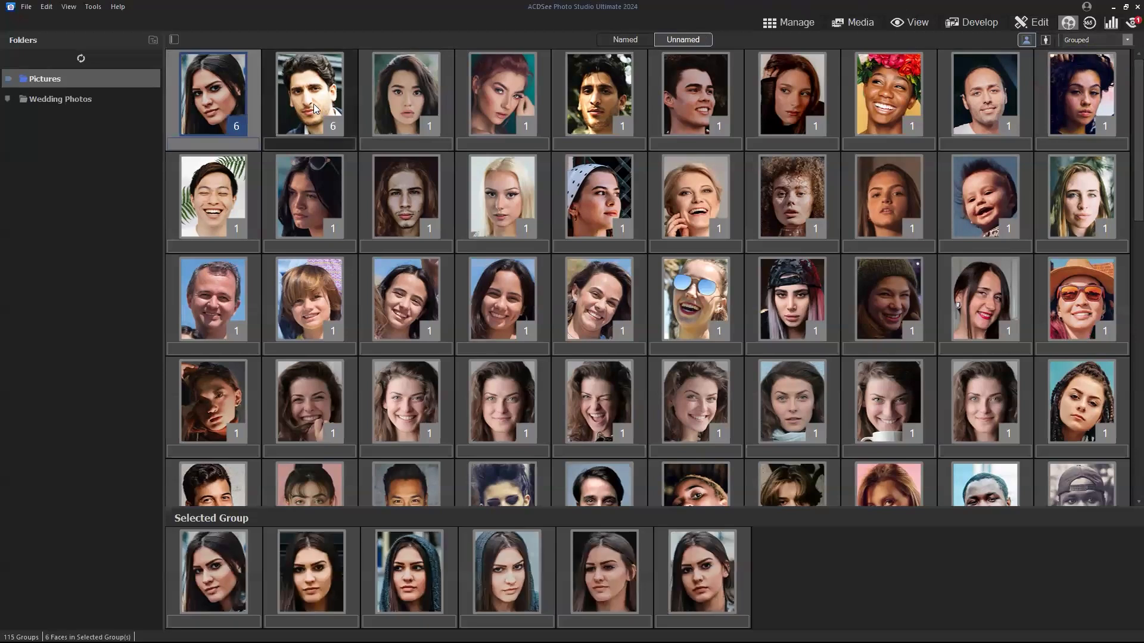
{"action": "left_click", "coordinate": [320, 110]}
{"action": "left_click", "coordinate": [238, 105]}
{"action": "left_click", "coordinate": [317, 106]}
{"action": "left_click", "coordinate": [239, 105]}
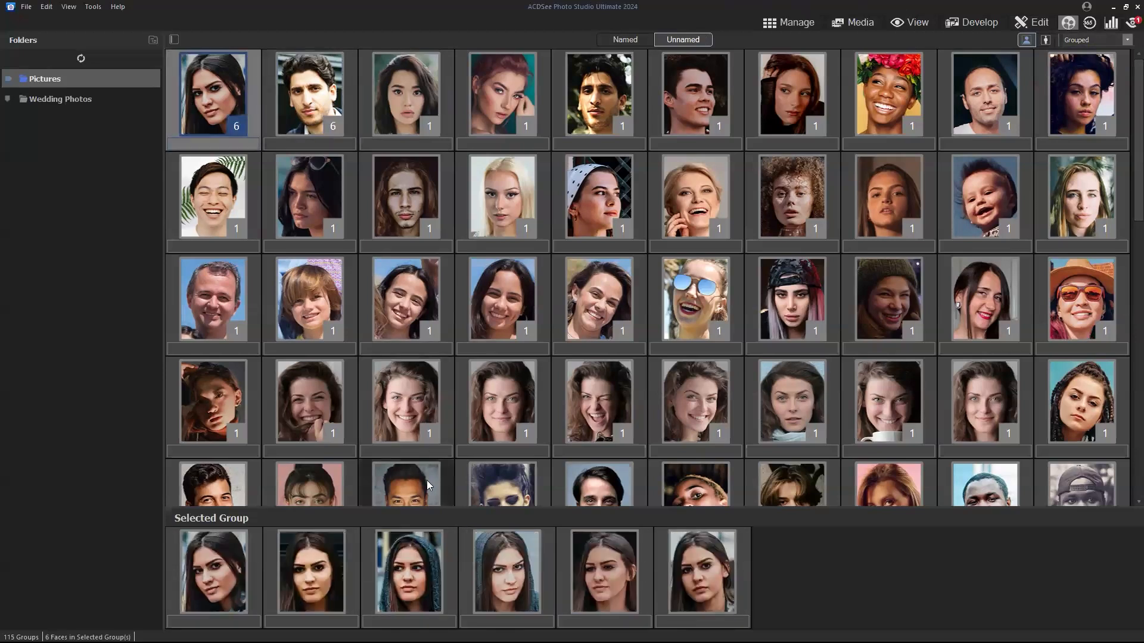
Enlarge the face preview area and inspect the woman's third, fifth and first faces.
{"action": "left_click_drag", "start_coordinate": [430, 508], "coordinate": [429, 422]}
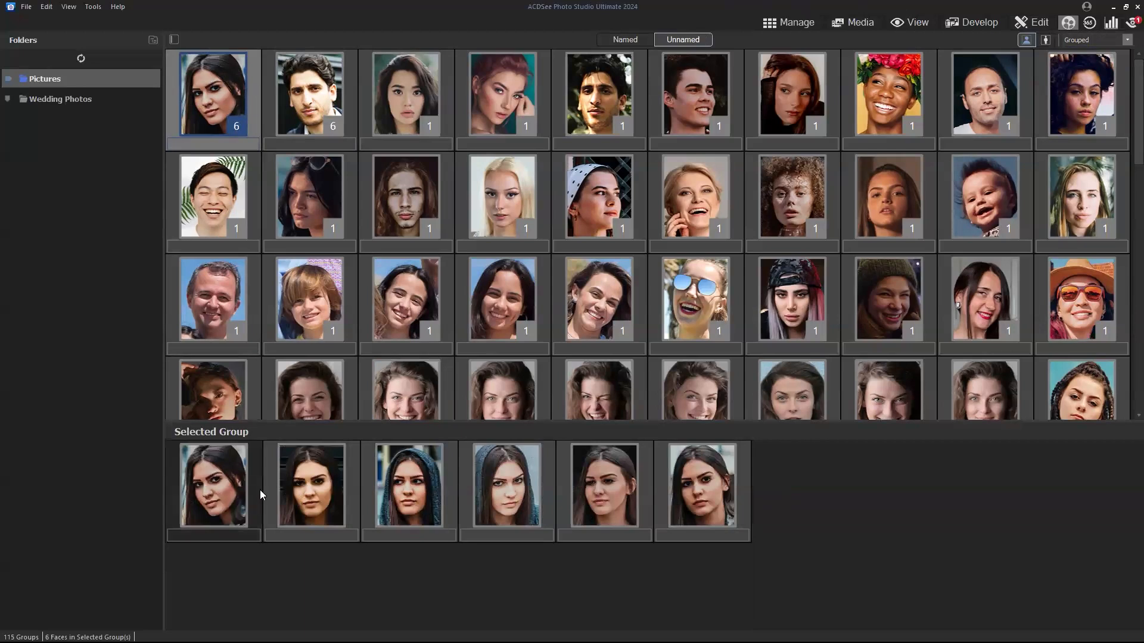
{"action": "left_click", "coordinate": [408, 498]}
{"action": "left_click", "coordinate": [597, 494]}
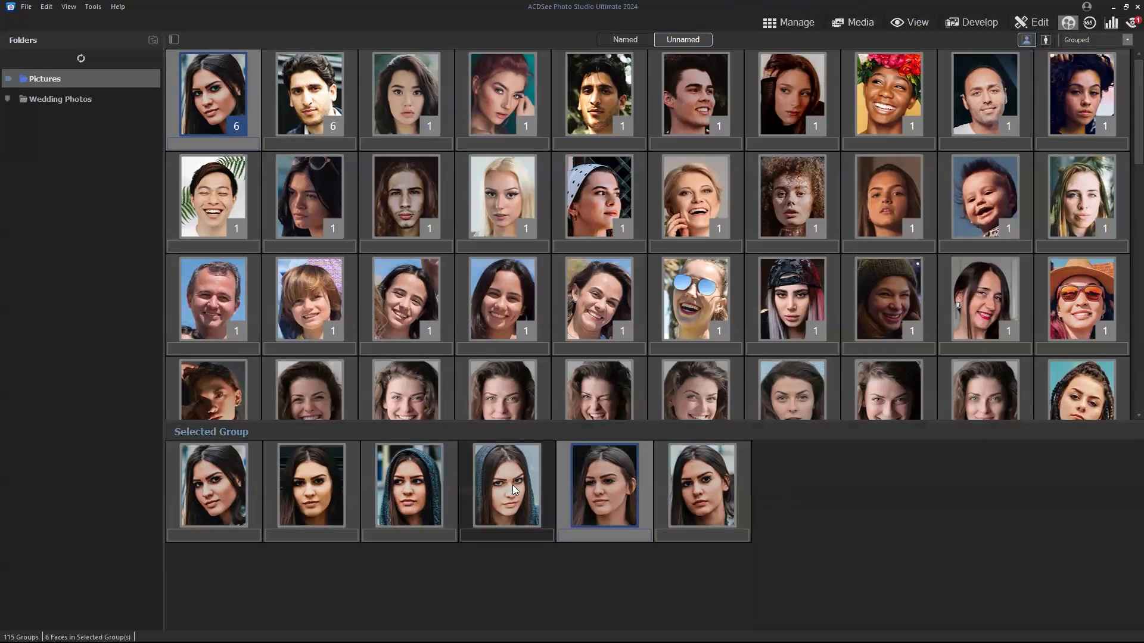
{"action": "left_click", "coordinate": [213, 487]}
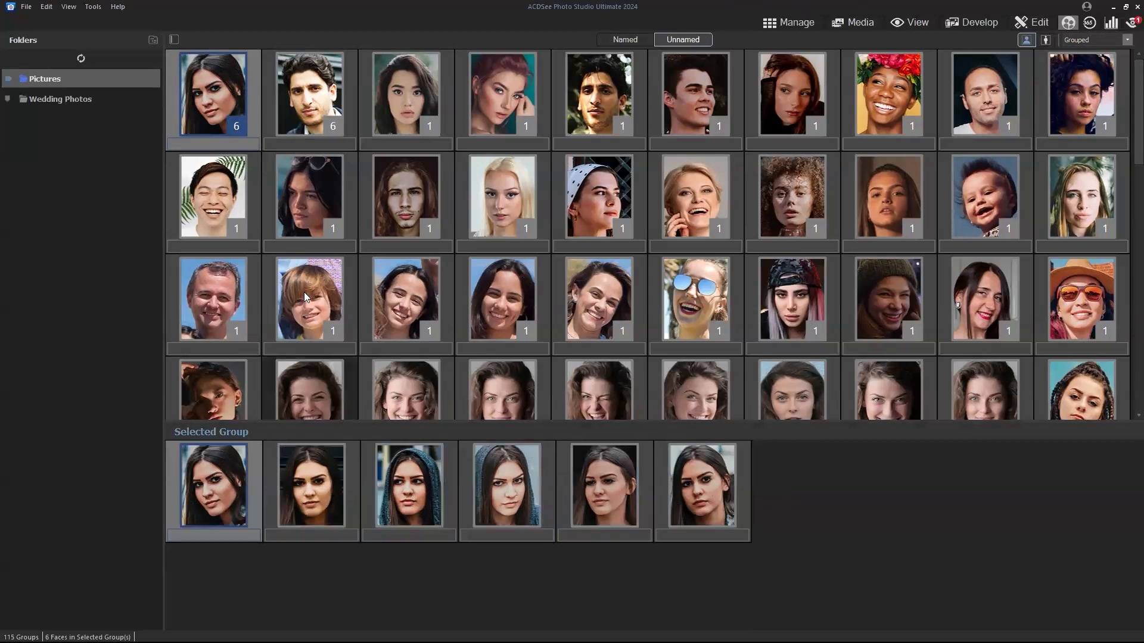
Open the man's six-face group and step through each of his faces.
{"action": "left_click", "coordinate": [317, 100]}
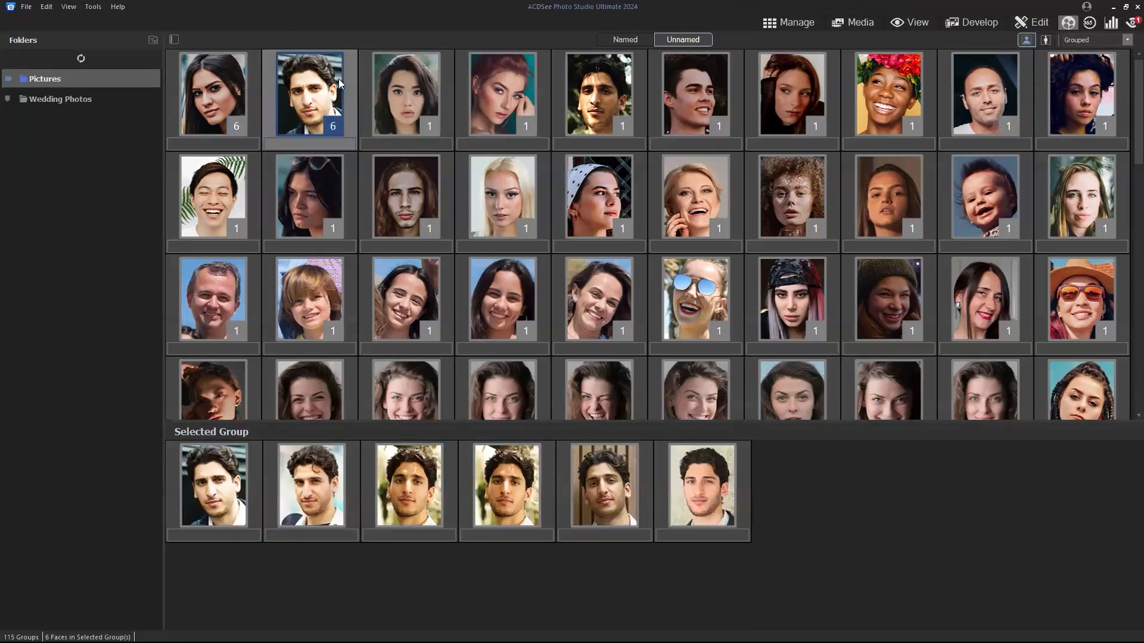
{"action": "left_click", "coordinate": [190, 483]}
{"action": "left_click", "coordinate": [316, 489]}
{"action": "left_click", "coordinate": [398, 492]}
{"action": "left_click", "coordinate": [516, 490]}
{"action": "left_click", "coordinate": [601, 489]}
{"action": "left_click", "coordinate": [712, 483]}
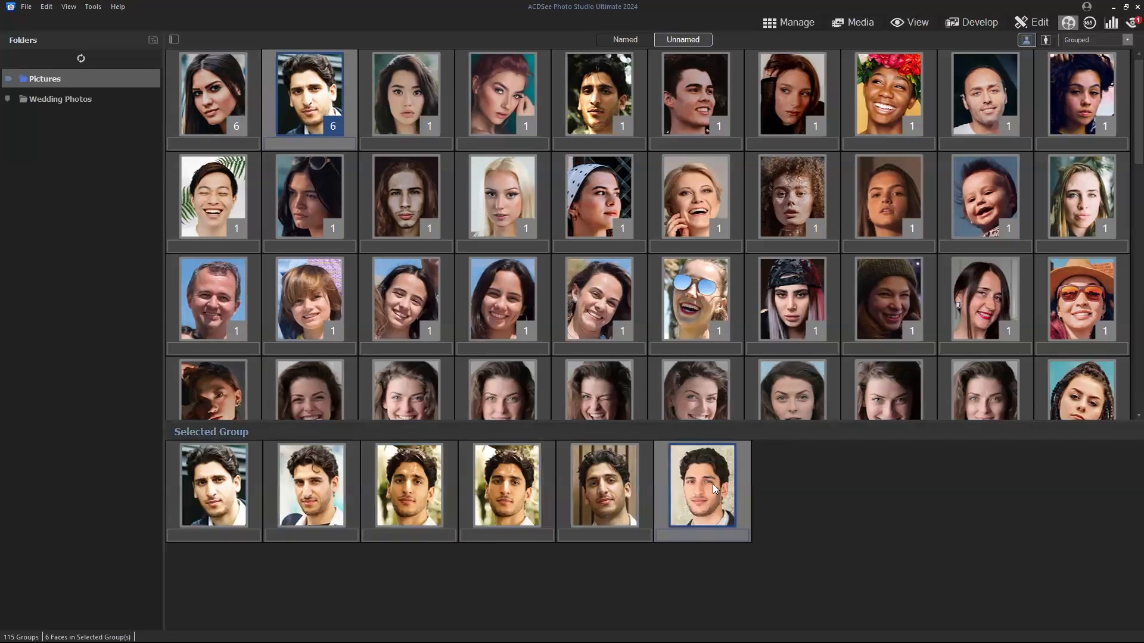
{"action": "left_click", "coordinate": [201, 498]}
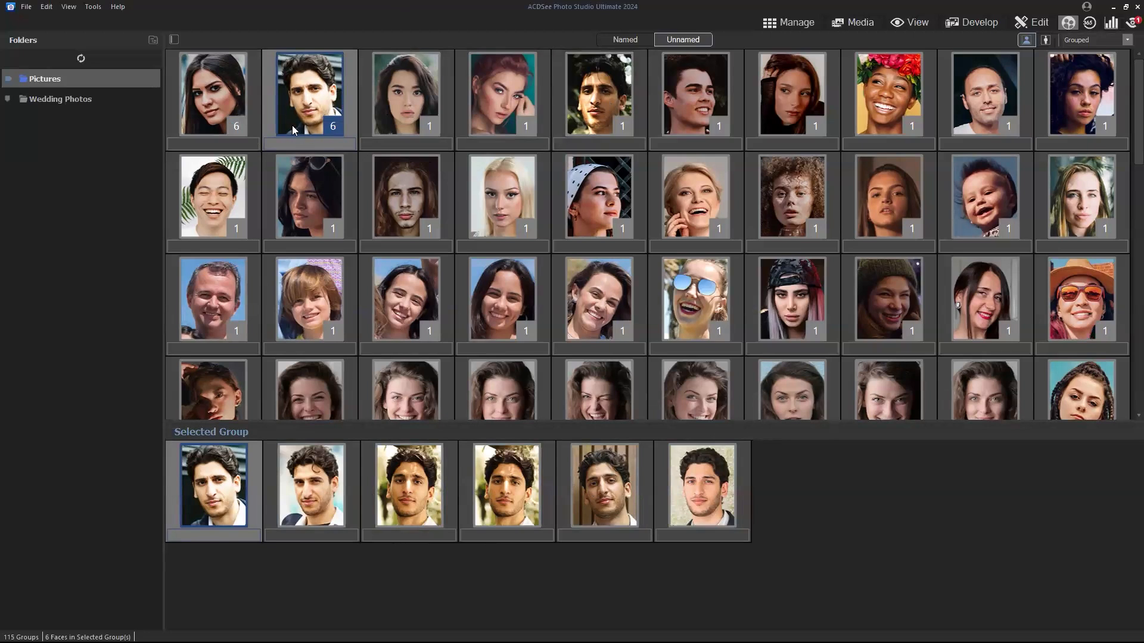
Check the single face in the fifth group, then return to the first woman's group.
{"action": "left_click", "coordinate": [626, 102]}
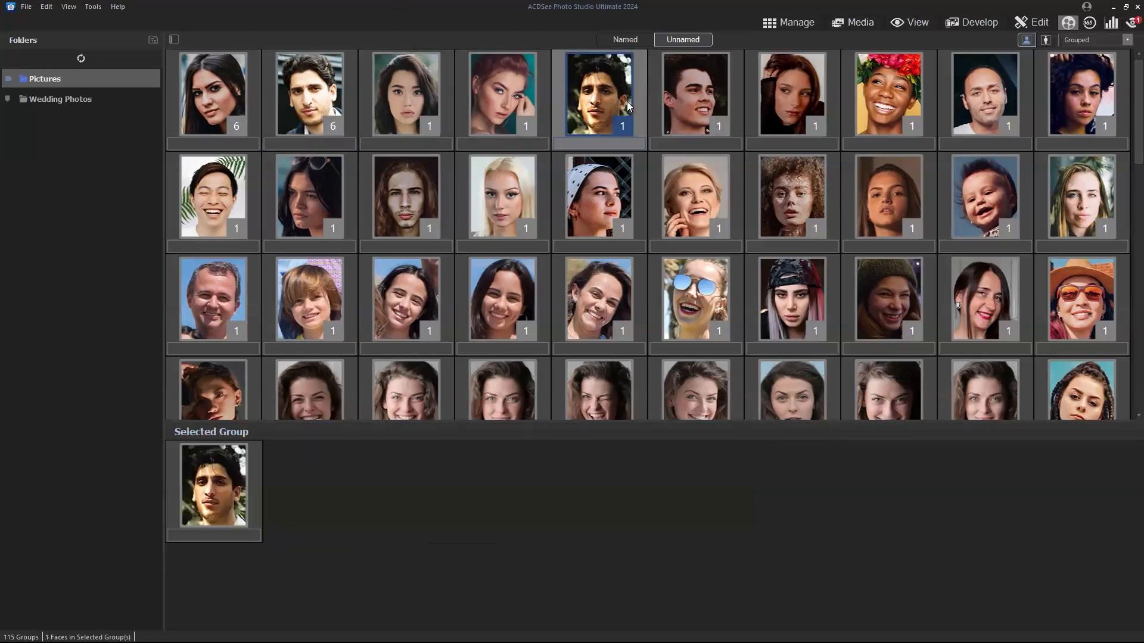
{"action": "left_click", "coordinate": [321, 102]}
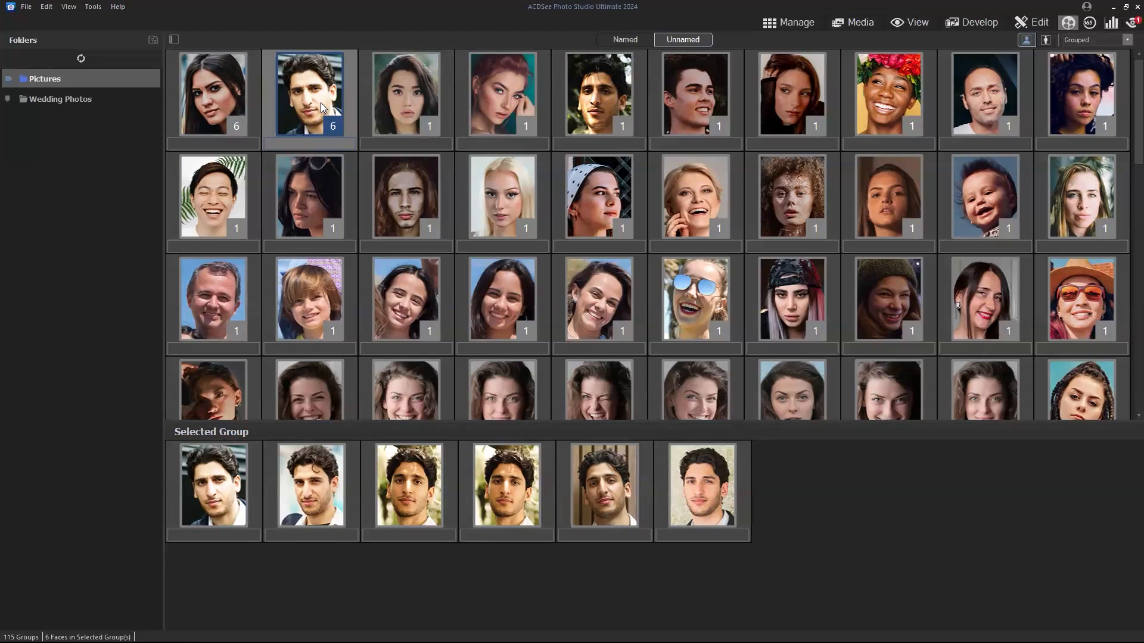
{"action": "key", "text": "Left"}
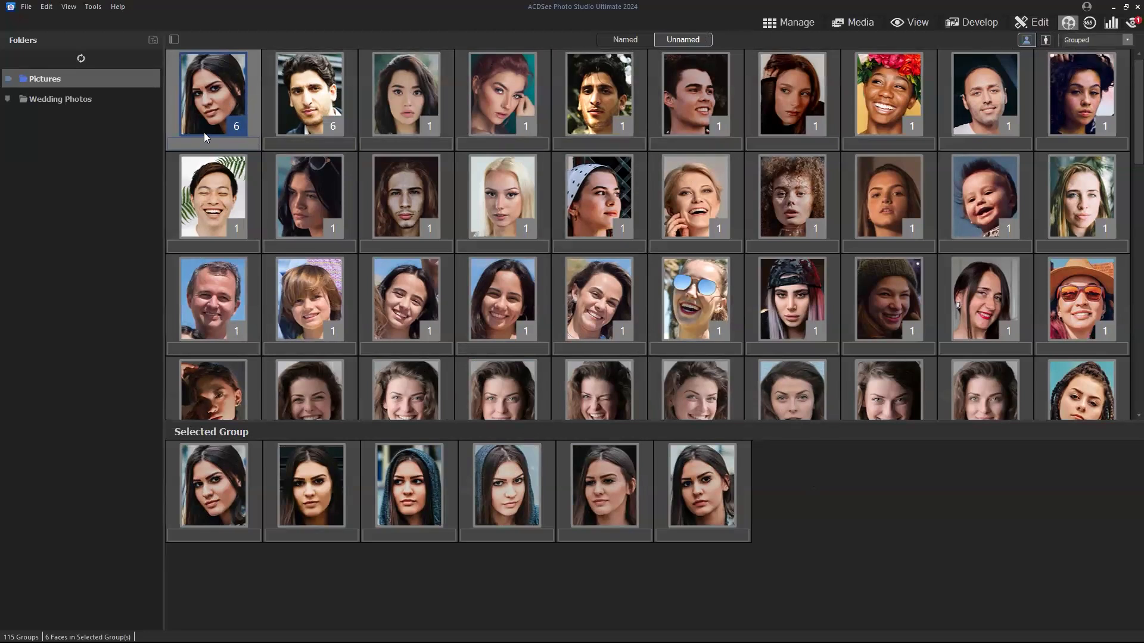
Name the first face group 'Jessica' and switch to the Named people view.
{"action": "left_click", "coordinate": [213, 144]}
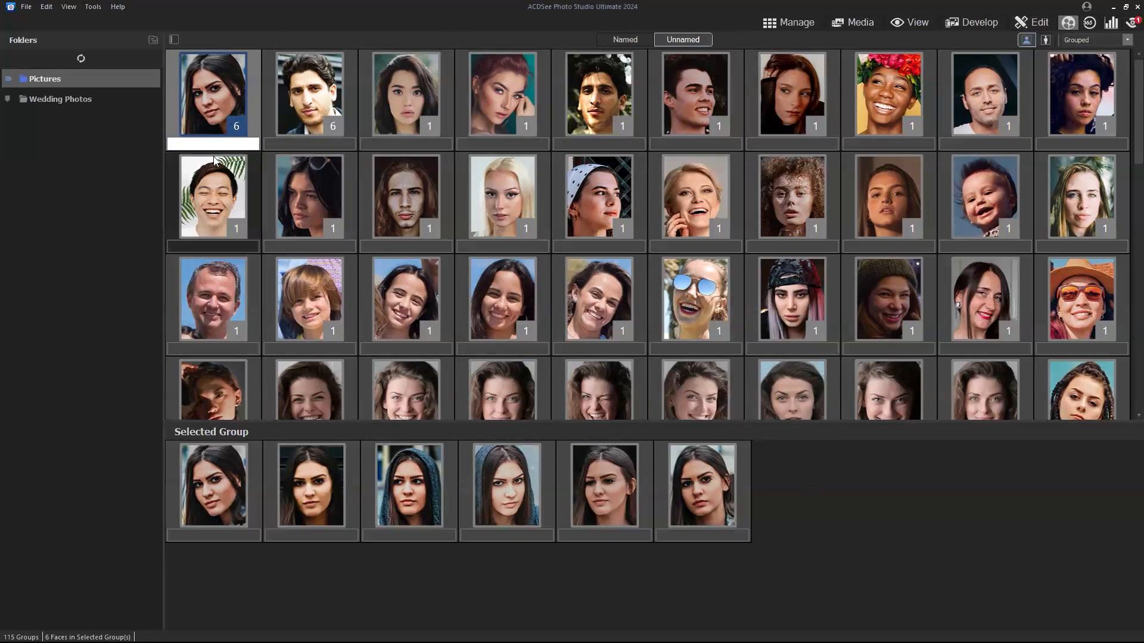
{"action": "left_click", "coordinate": [391, 142]}
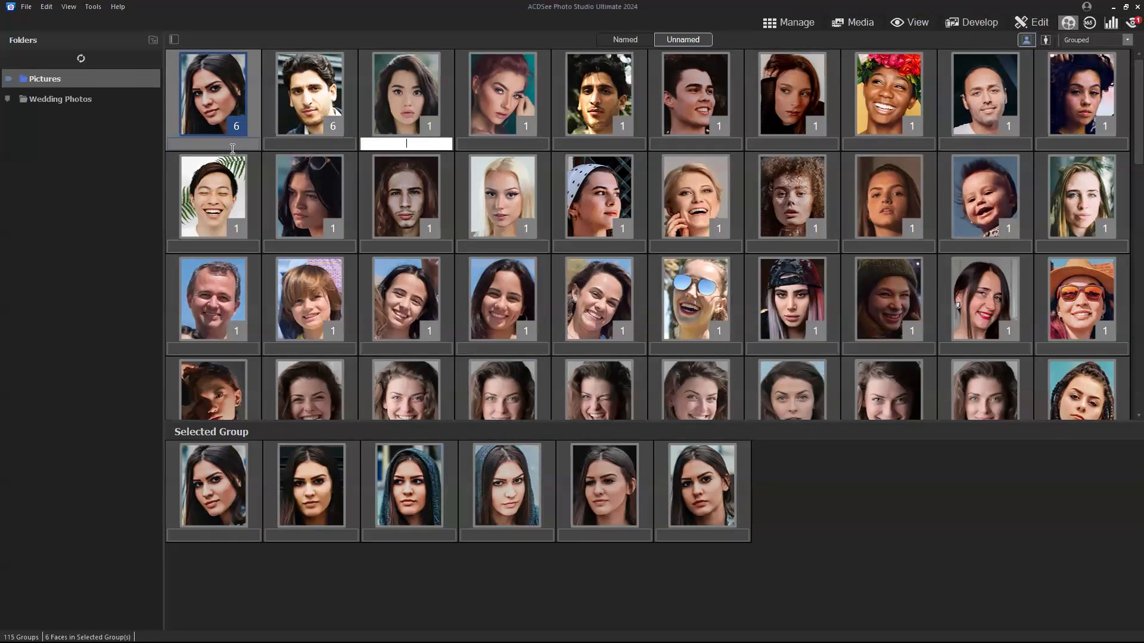
{"action": "left_click", "coordinate": [232, 145]}
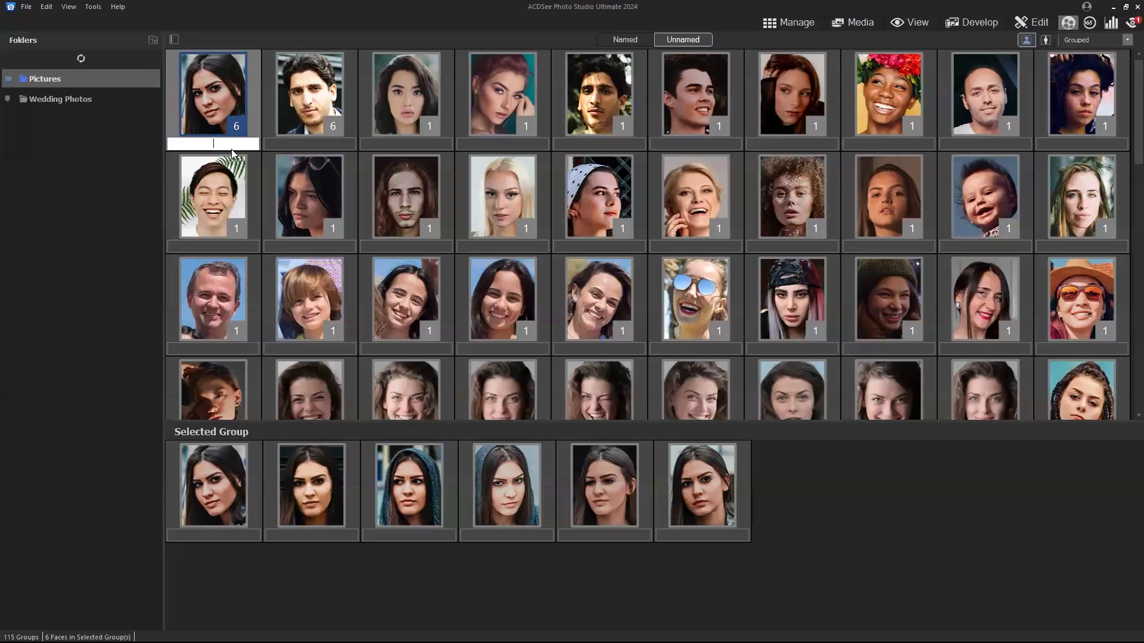
{"action": "type", "text": "Jessica"}
{"action": "key", "text": "Return"}
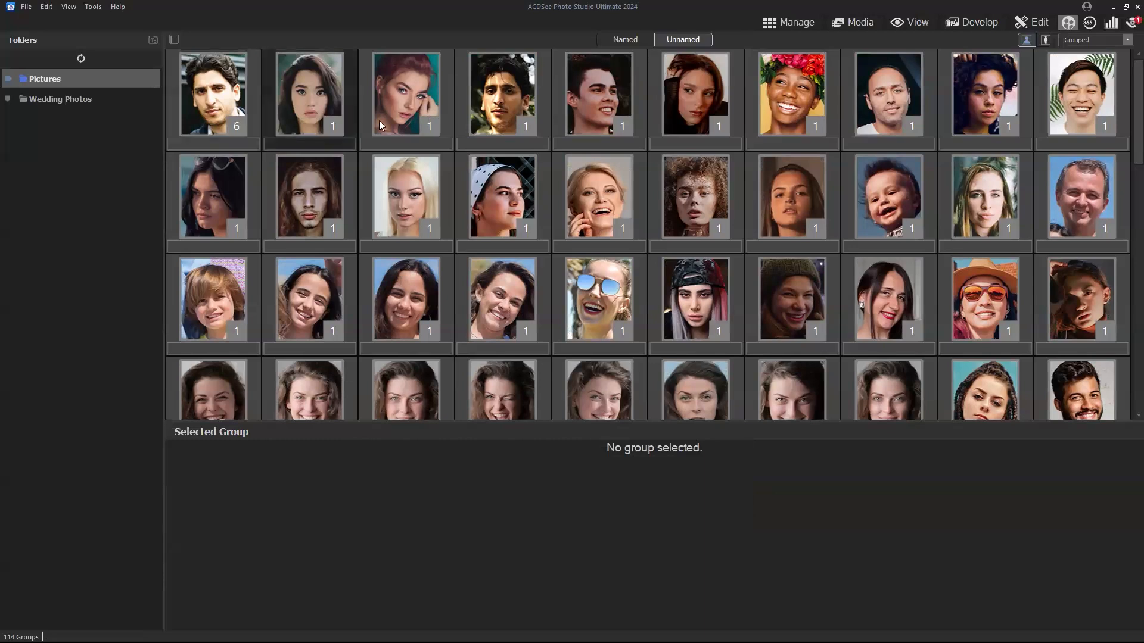
{"action": "left_click", "coordinate": [620, 41]}
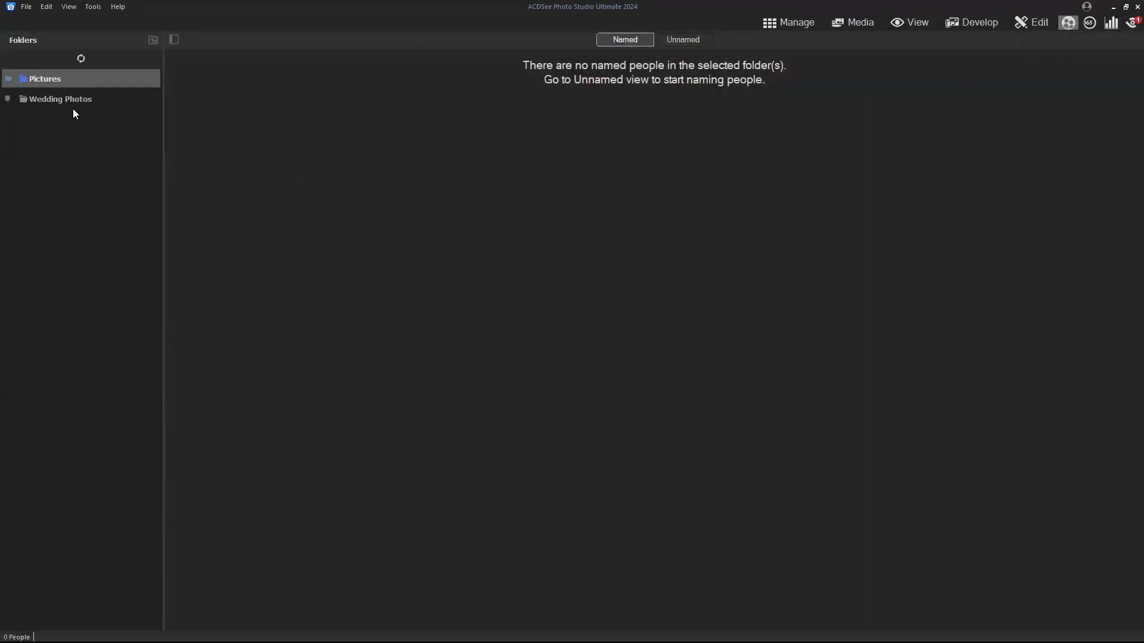
Clear the folder filter and set the unnamed faces to Grouped.
{"action": "left_click", "coordinate": [80, 58]}
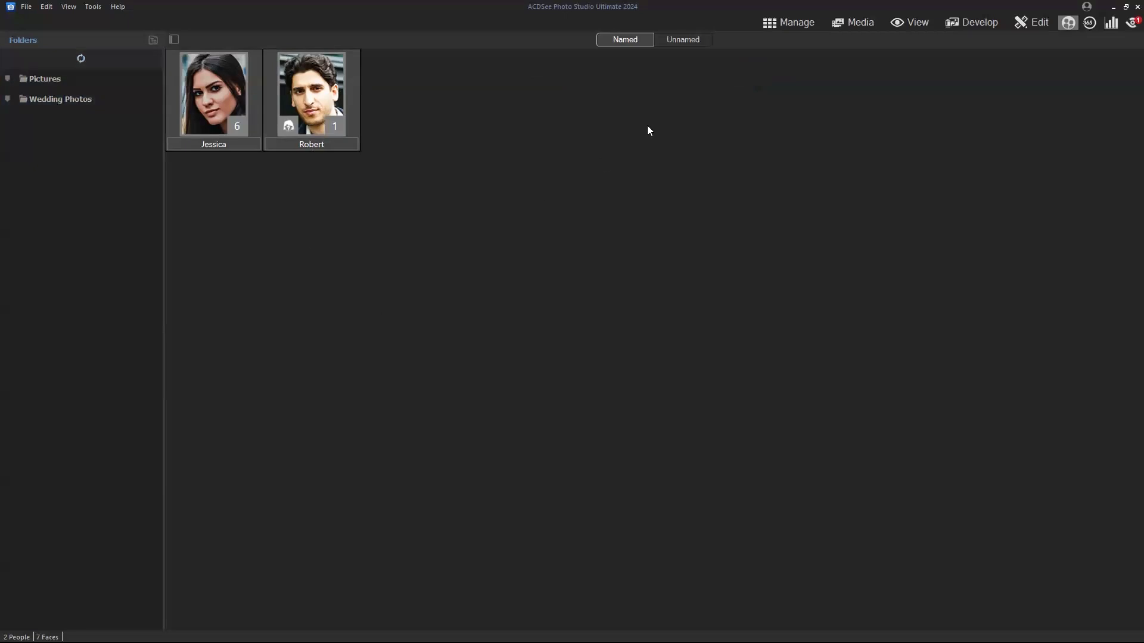
{"action": "left_click", "coordinate": [690, 39]}
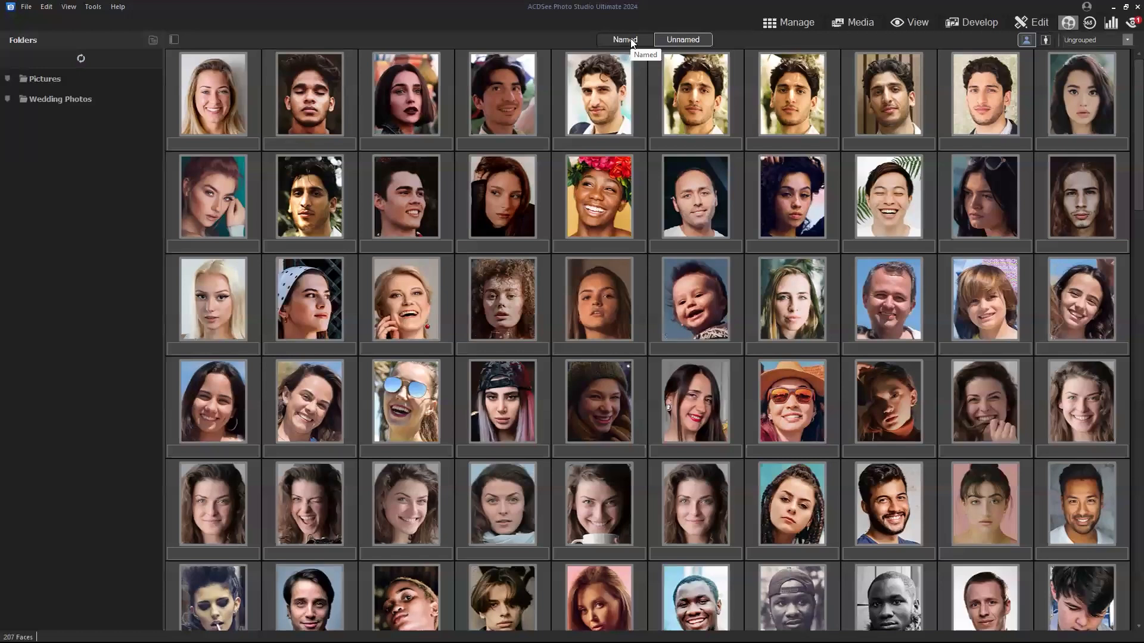
{"action": "left_click", "coordinate": [1099, 40]}
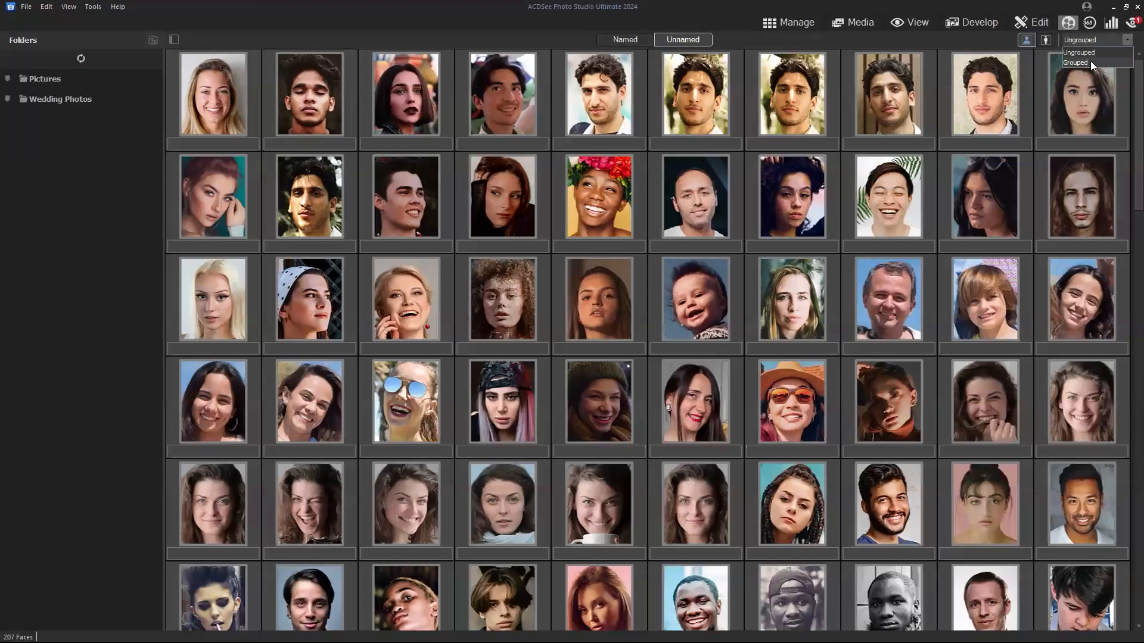
{"action": "left_click", "coordinate": [1090, 61]}
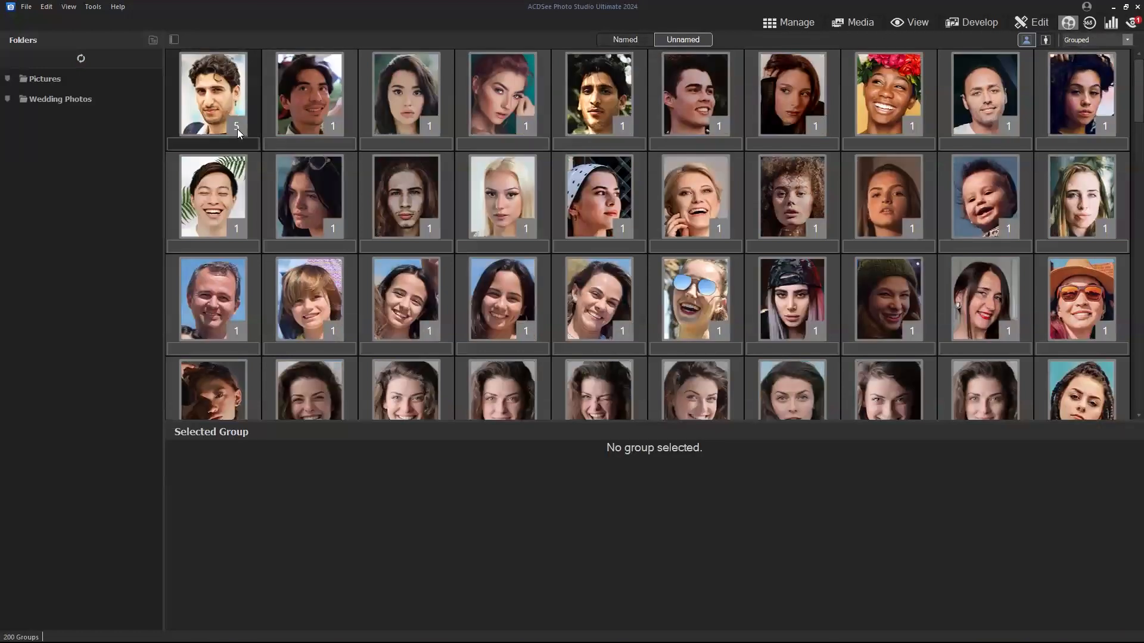
Open Jessica's person page from the Named list.
{"action": "left_click", "coordinate": [630, 40]}
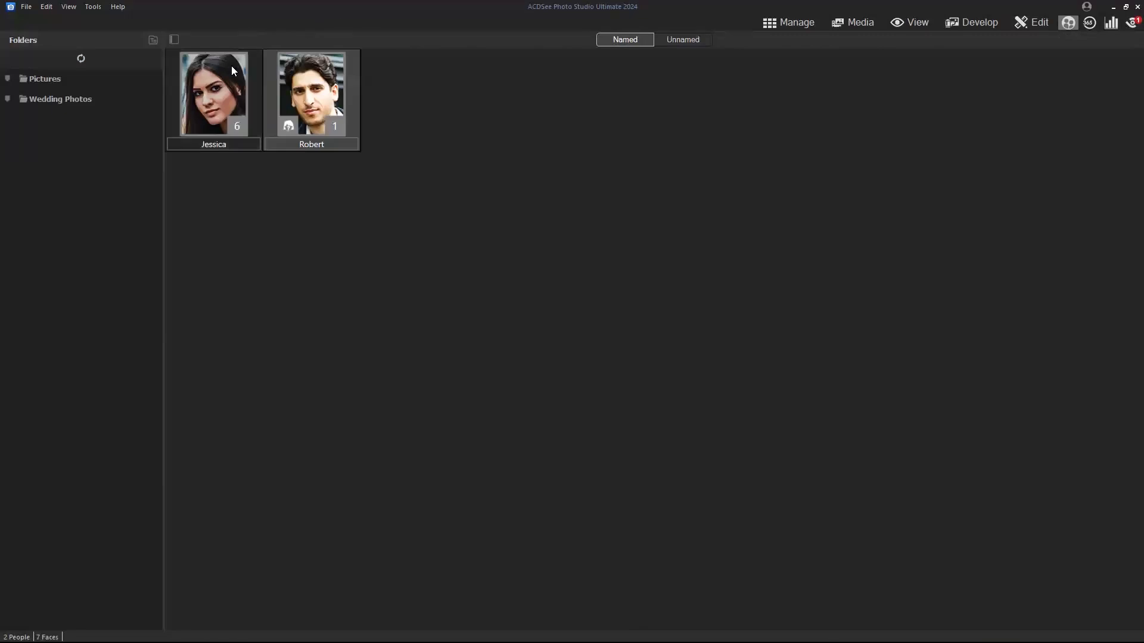
{"action": "left_click", "coordinate": [228, 91]}
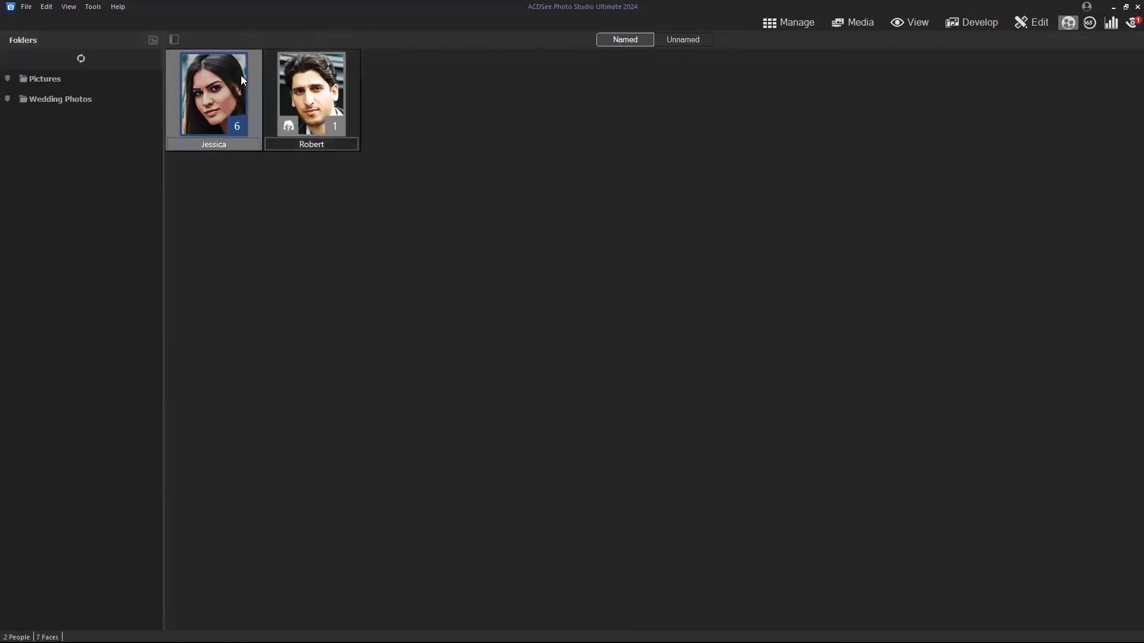
{"action": "double_click", "coordinate": [218, 92]}
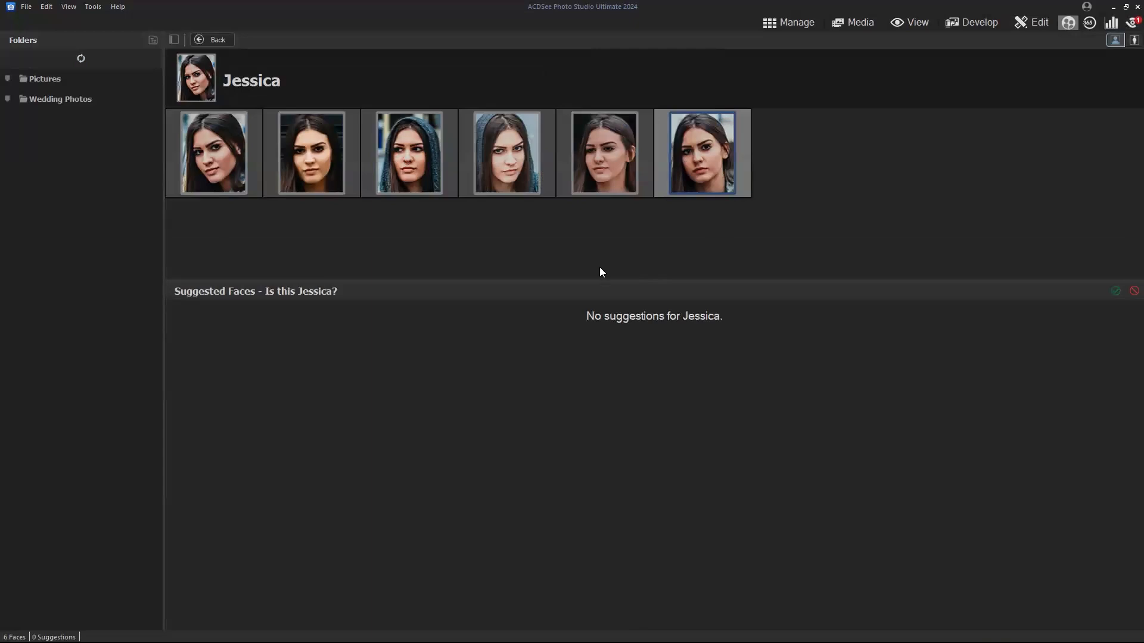
Go back from Jessica's page to the Named list showing Jessica and Robert.
{"action": "left_click", "coordinate": [222, 39]}
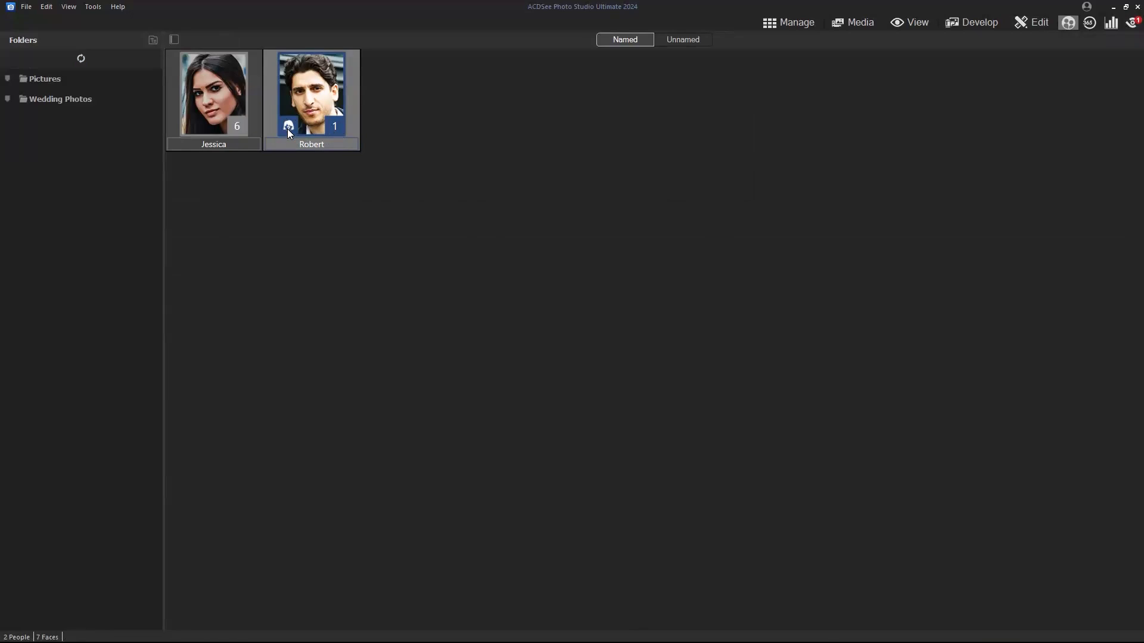
Open Robert's person page and select his single tagged face to see three suggestions.
{"action": "double_click", "coordinate": [321, 89]}
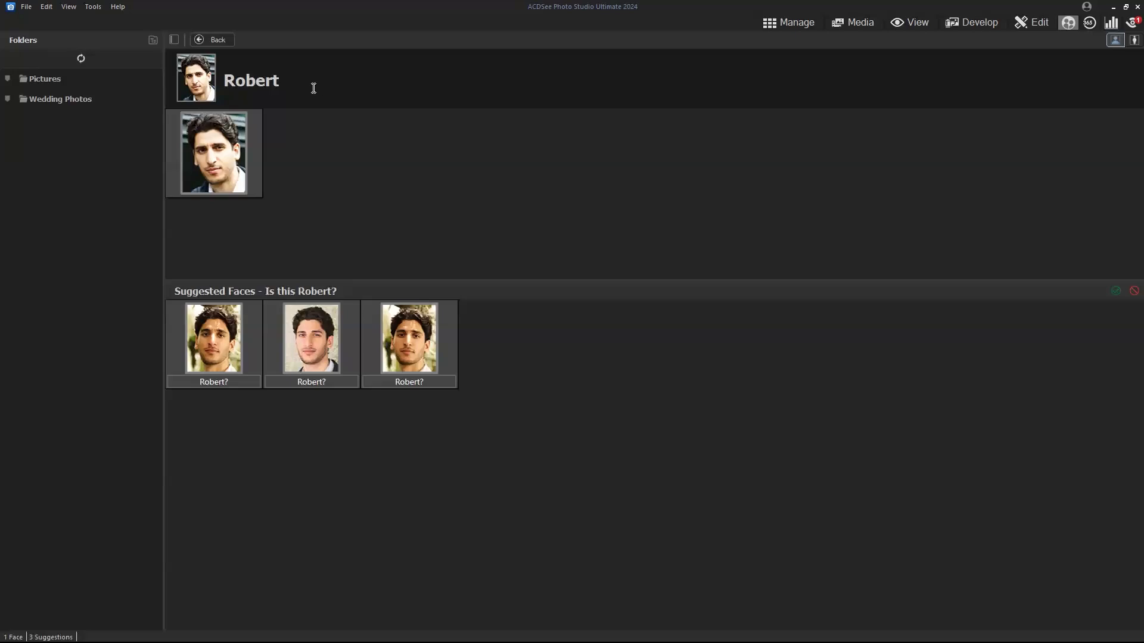
{"action": "left_click", "coordinate": [257, 164]}
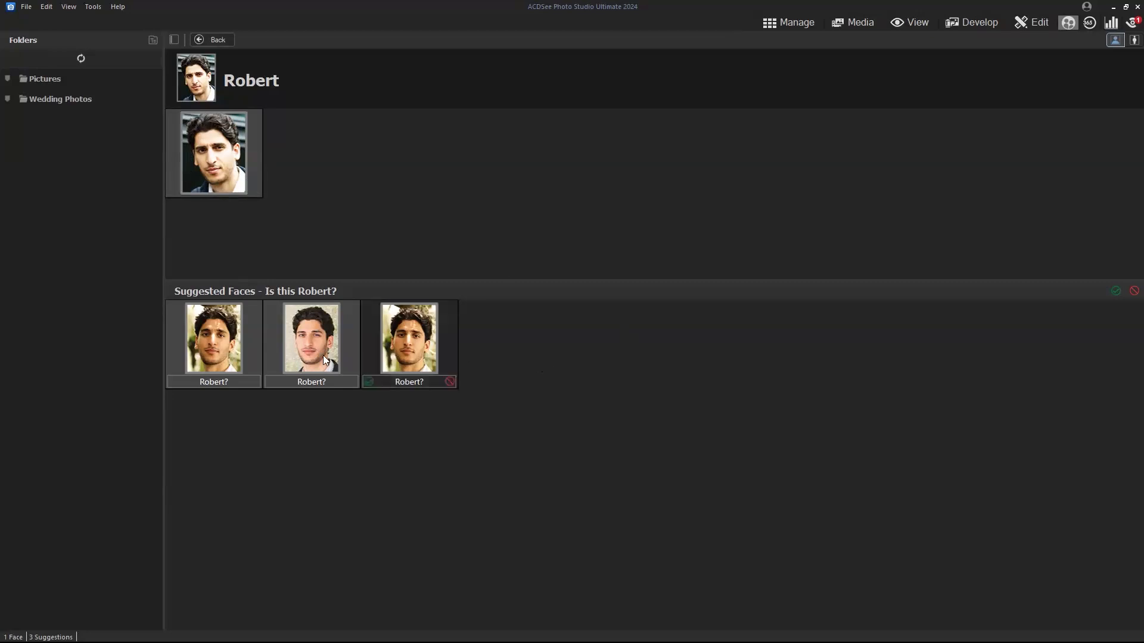
{"action": "mouse_move", "coordinate": [215, 359]}
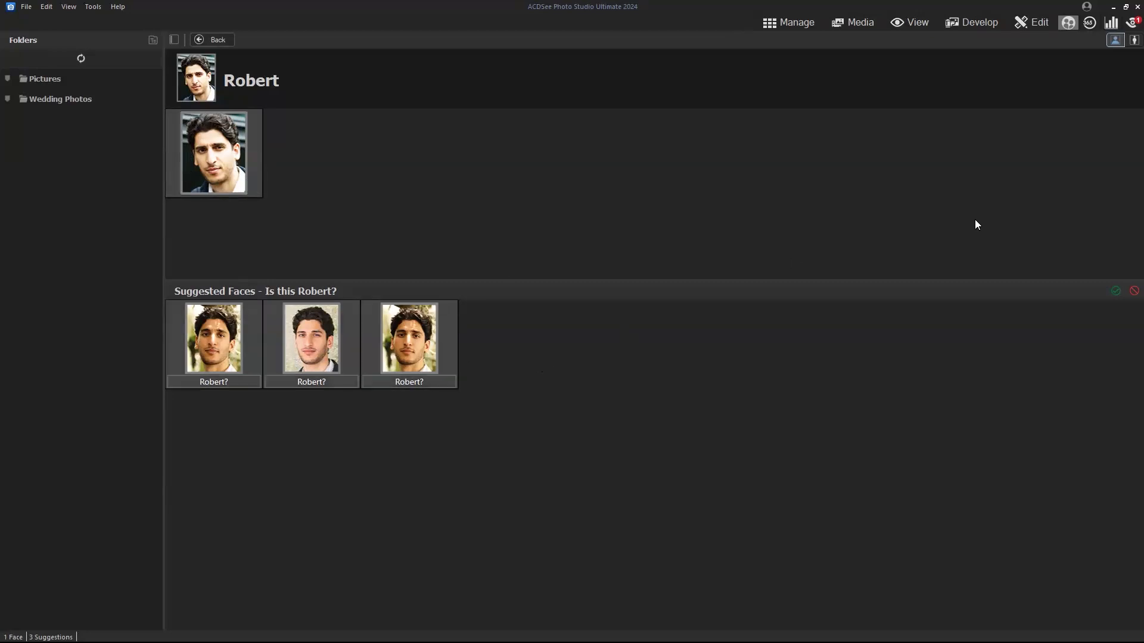
{"action": "mouse_move", "coordinate": [212, 338]}
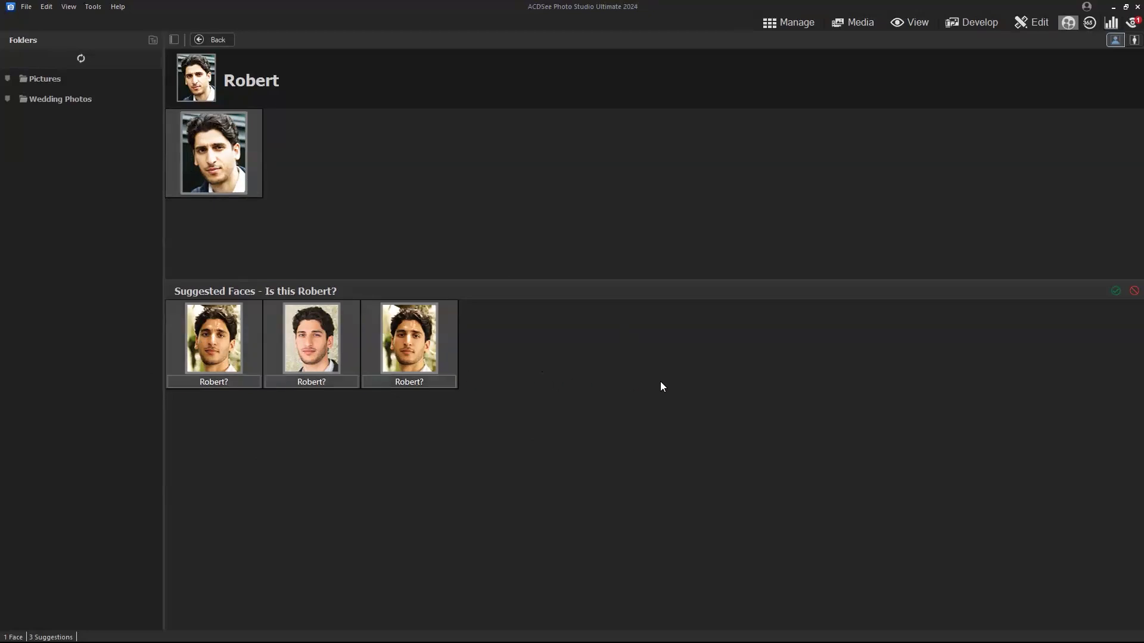
Confirm all of Robert's suggested faces, suppress the prompt, and accept the remaining three individually.
{"action": "left_click", "coordinate": [1115, 291]}
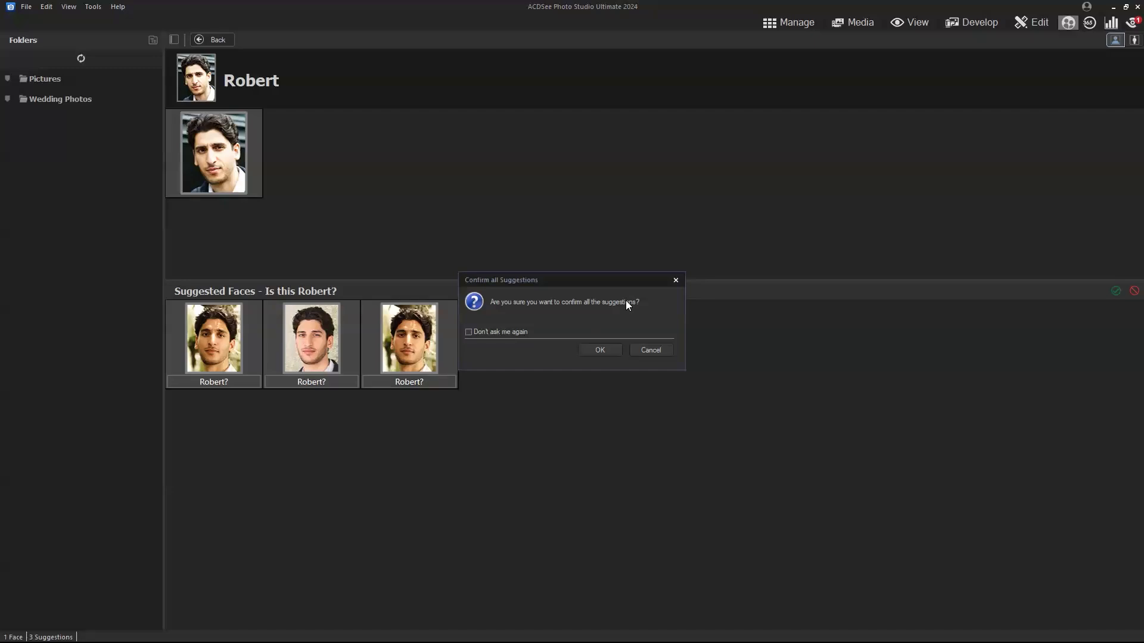
{"action": "left_click", "coordinate": [506, 331]}
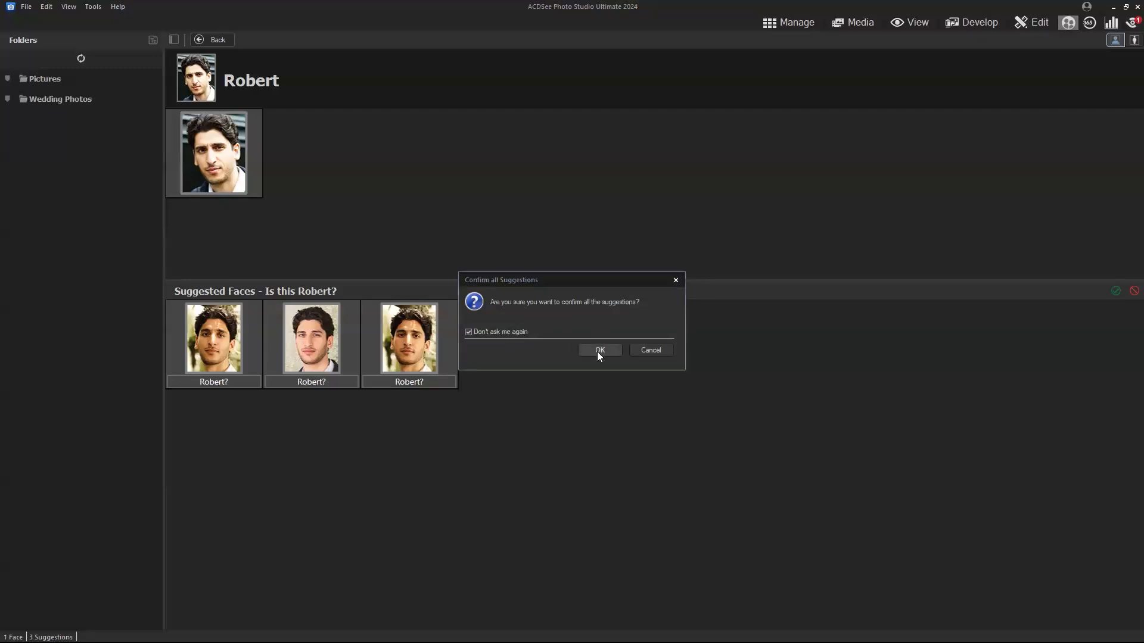
{"action": "left_click", "coordinate": [599, 352]}
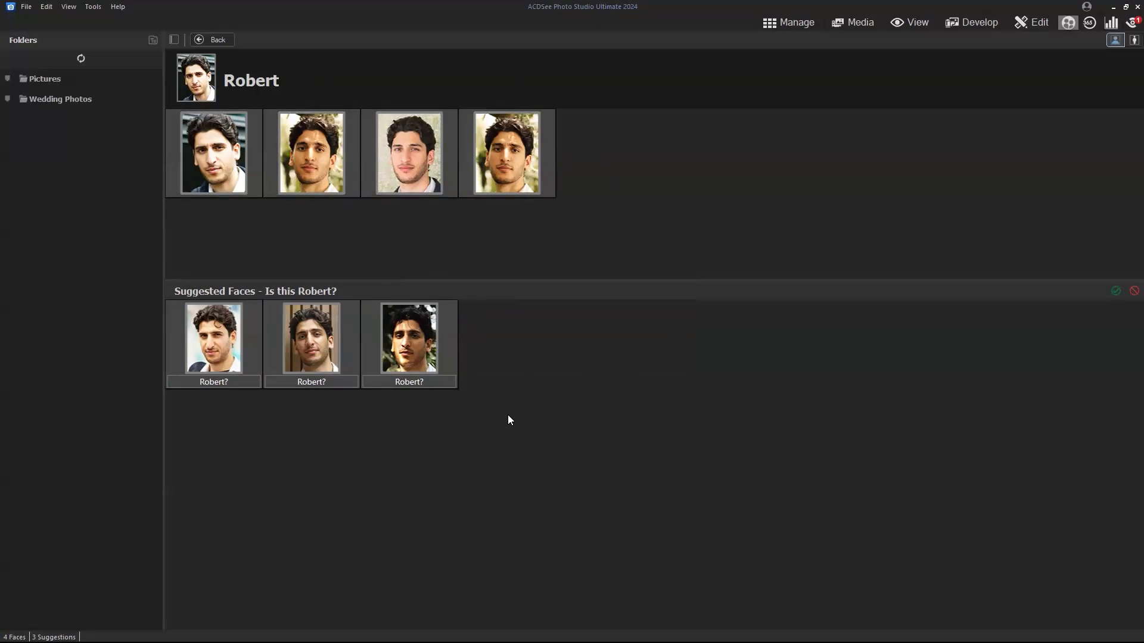
{"action": "left_click", "coordinate": [173, 381]}
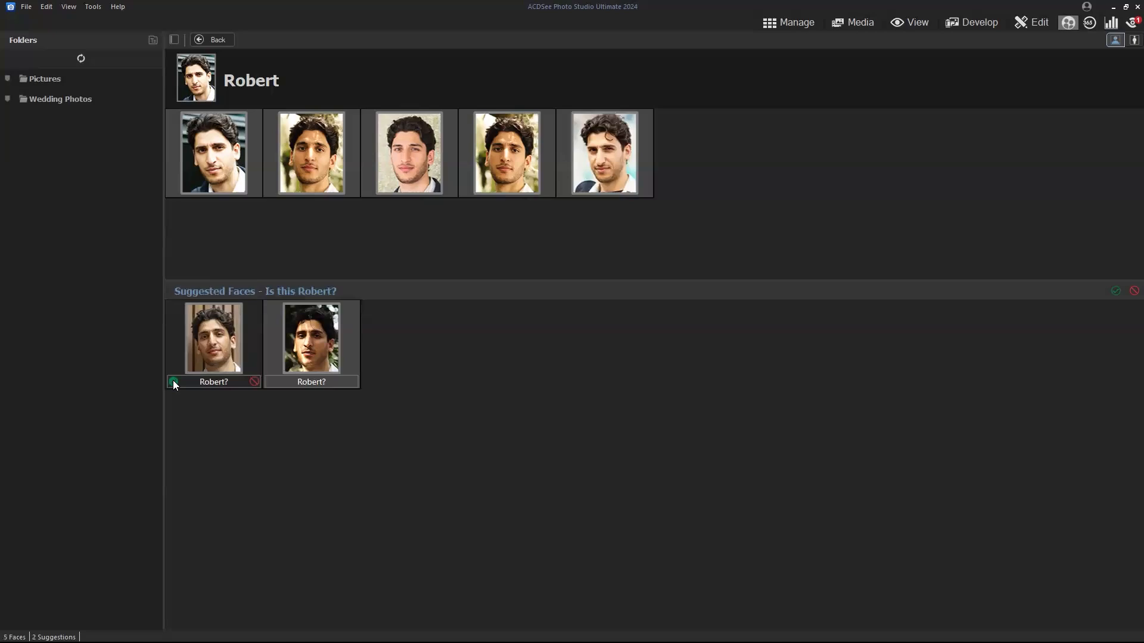
{"action": "left_click", "coordinate": [172, 380]}
{"action": "left_click", "coordinate": [173, 380]}
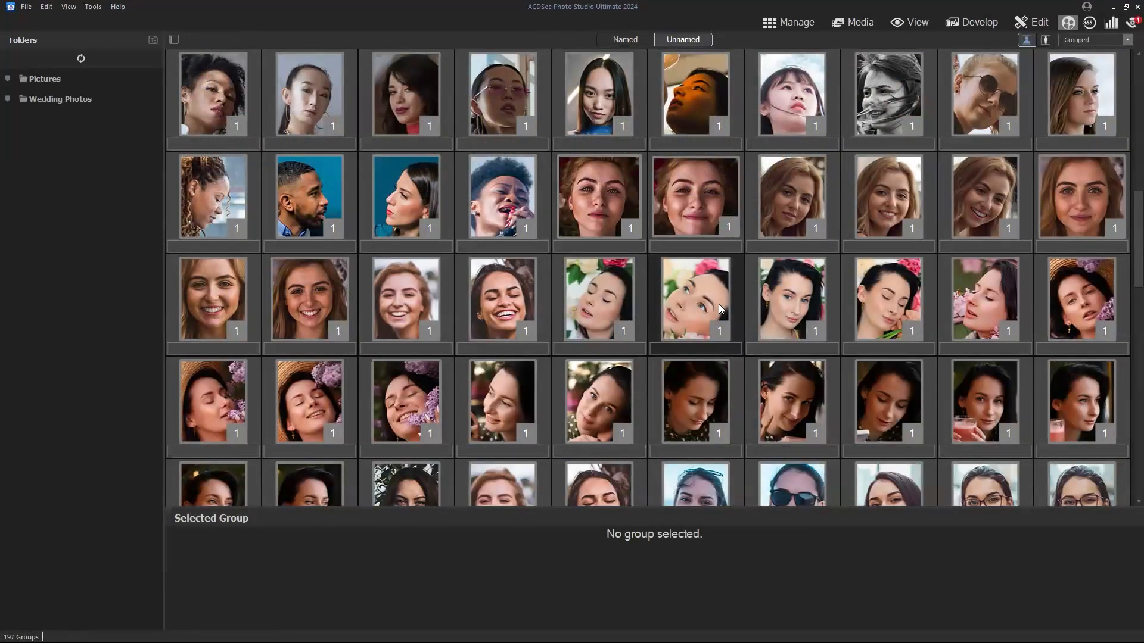
Name the rose-haired woman's face 'Erica' and open her person page from the Named list.
{"action": "scroll", "coordinate": [718, 309], "scroll_direction": "down", "scroll_amount": 1}
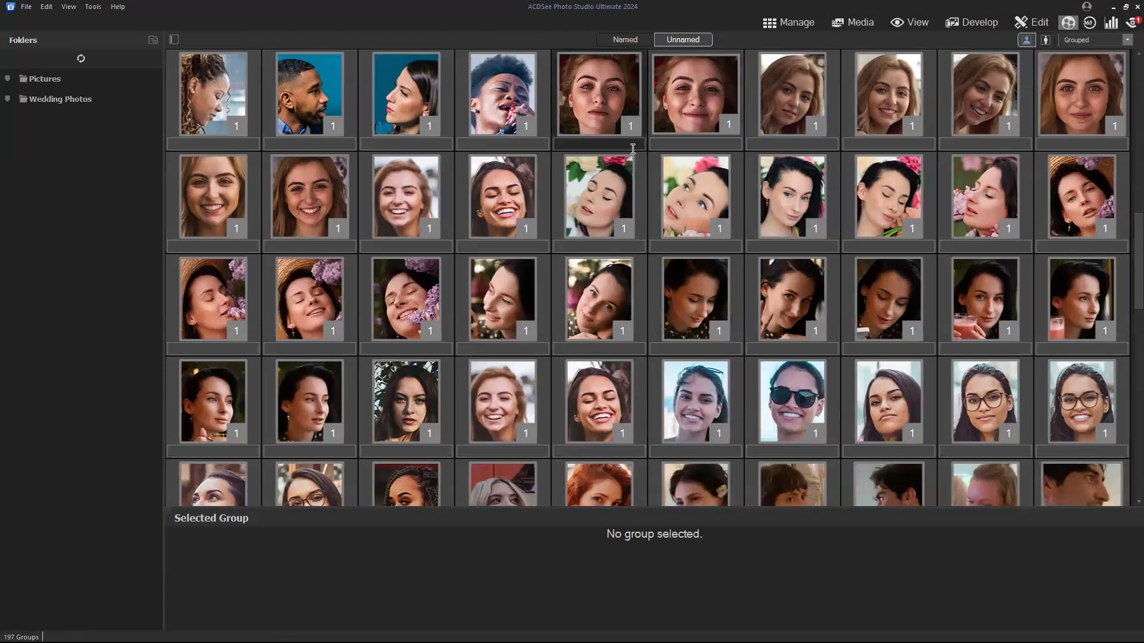
{"action": "left_click", "coordinate": [608, 247]}
{"action": "type", "text": "Erica"}
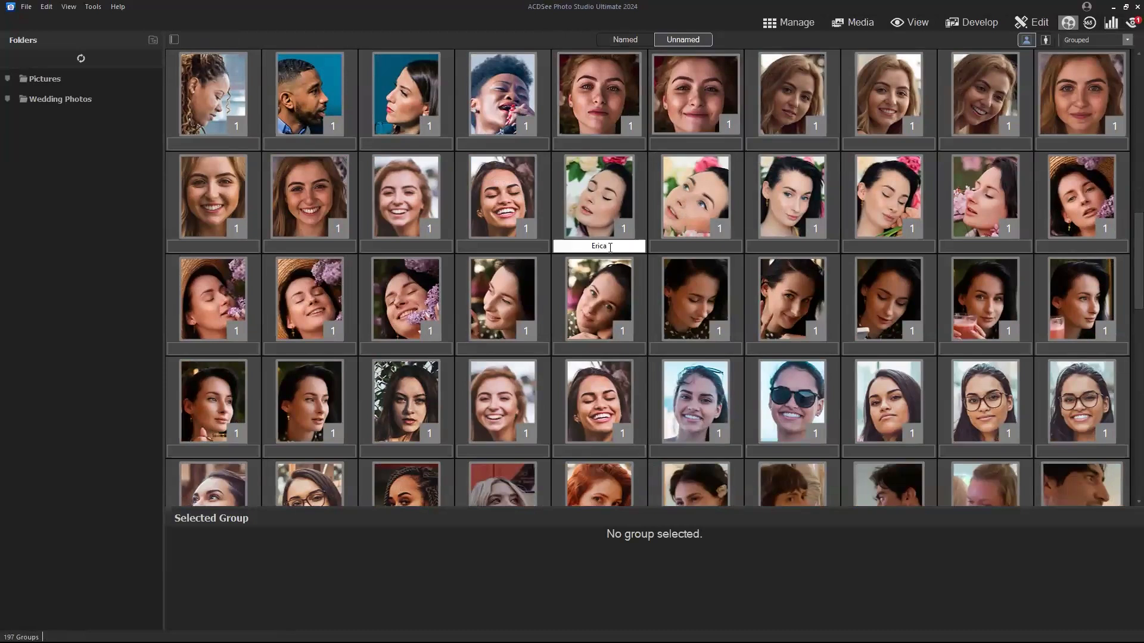
{"action": "key", "text": "Return"}
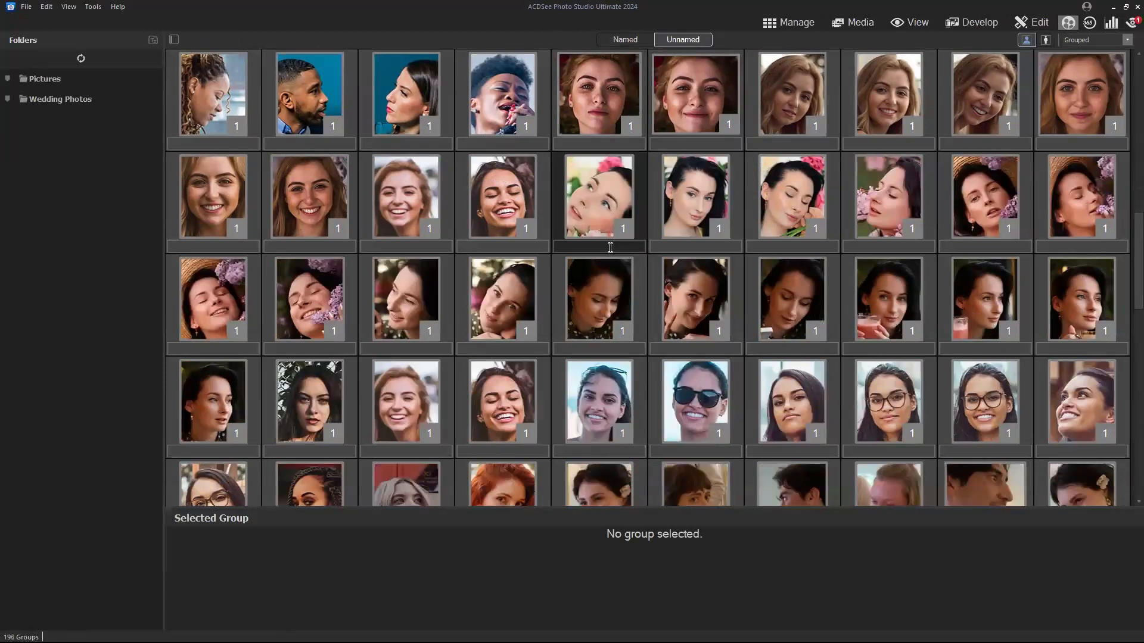
{"action": "left_click", "coordinate": [624, 40]}
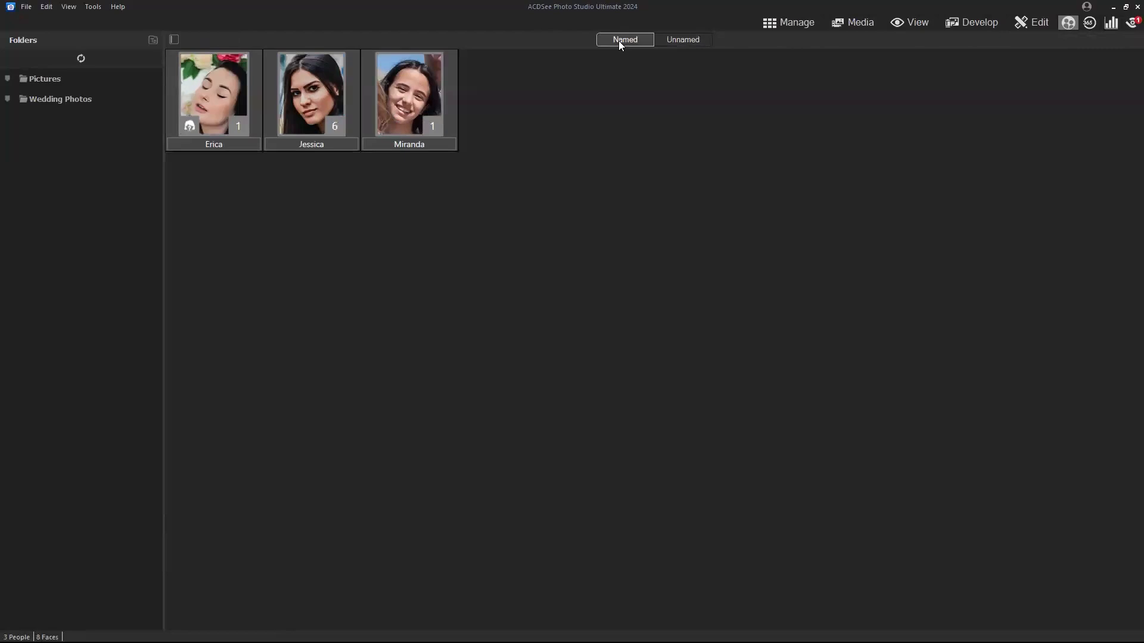
{"action": "double_click", "coordinate": [190, 99]}
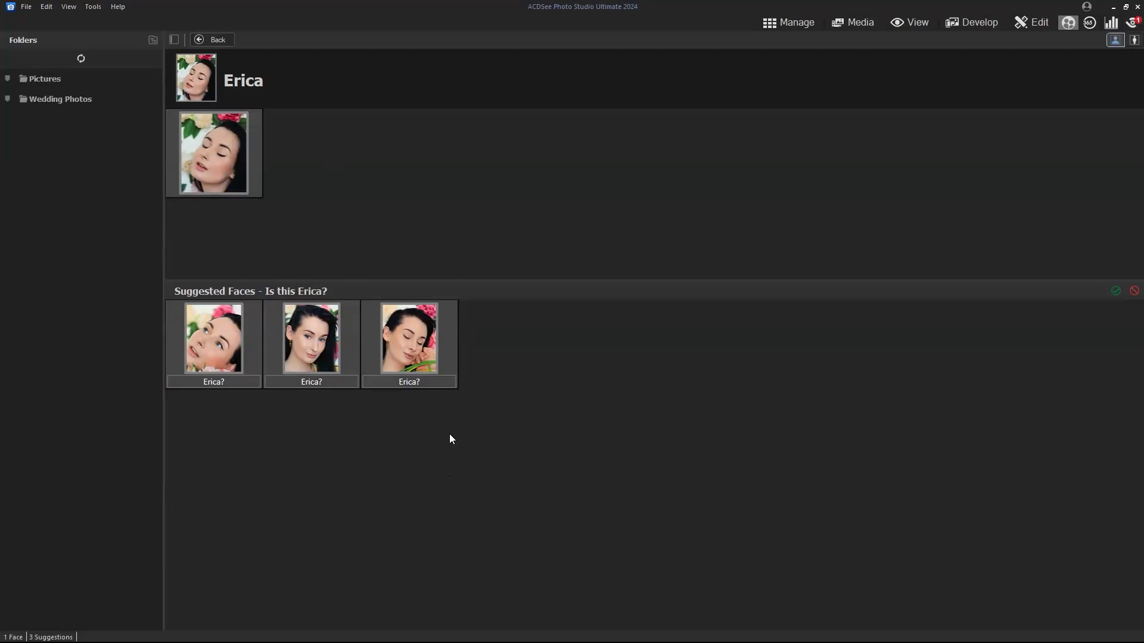
Accept each of Erica's suggested faces until she has 17 tagged faces.
{"action": "left_click", "coordinate": [172, 385]}
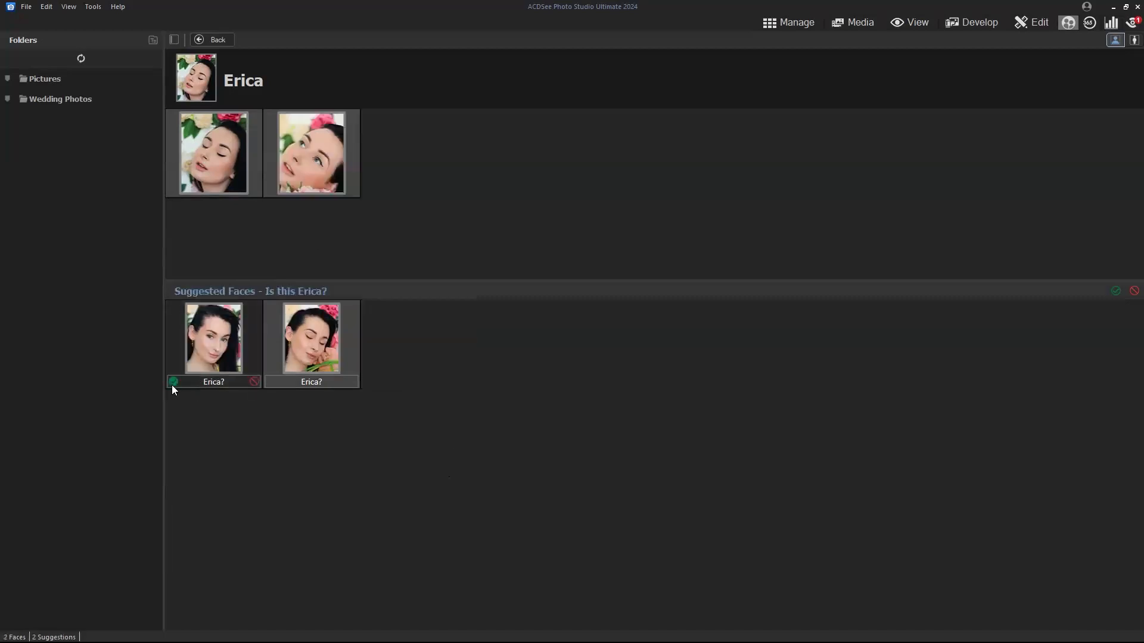
{"action": "left_click", "coordinate": [172, 385]}
{"action": "left_click", "coordinate": [173, 382]}
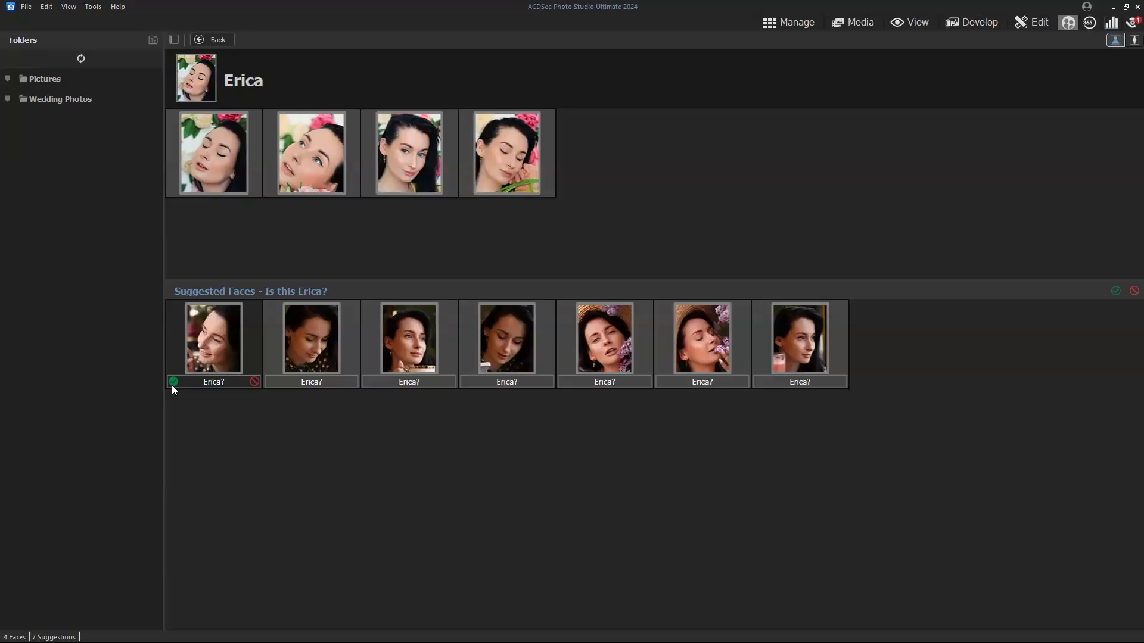
{"action": "left_click", "coordinate": [172, 383]}
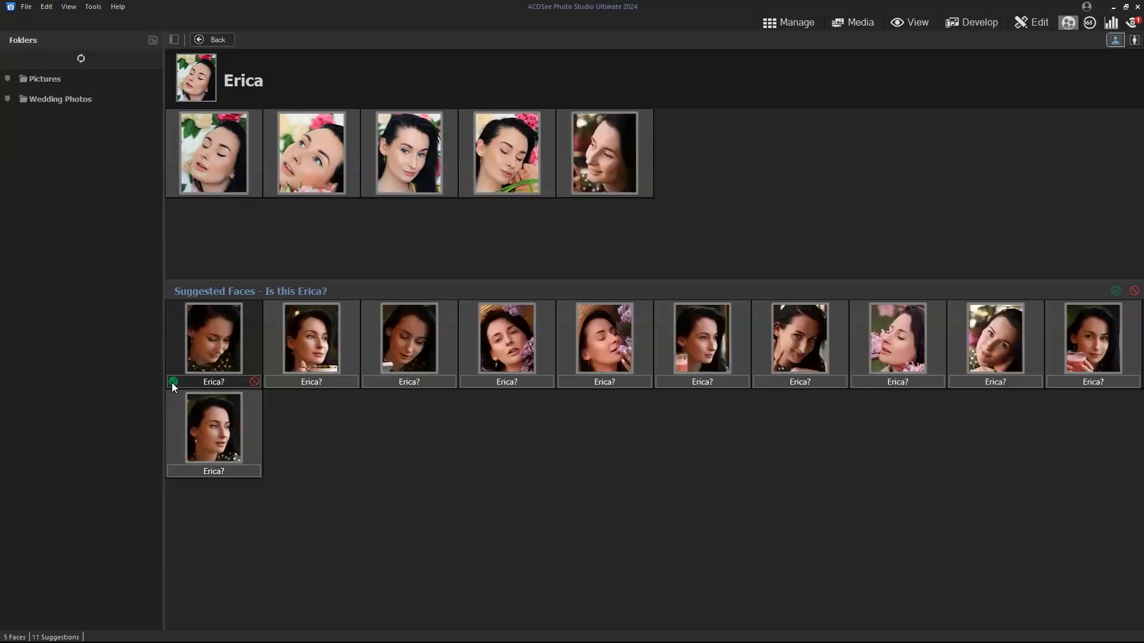
{"action": "left_click", "coordinate": [172, 382]}
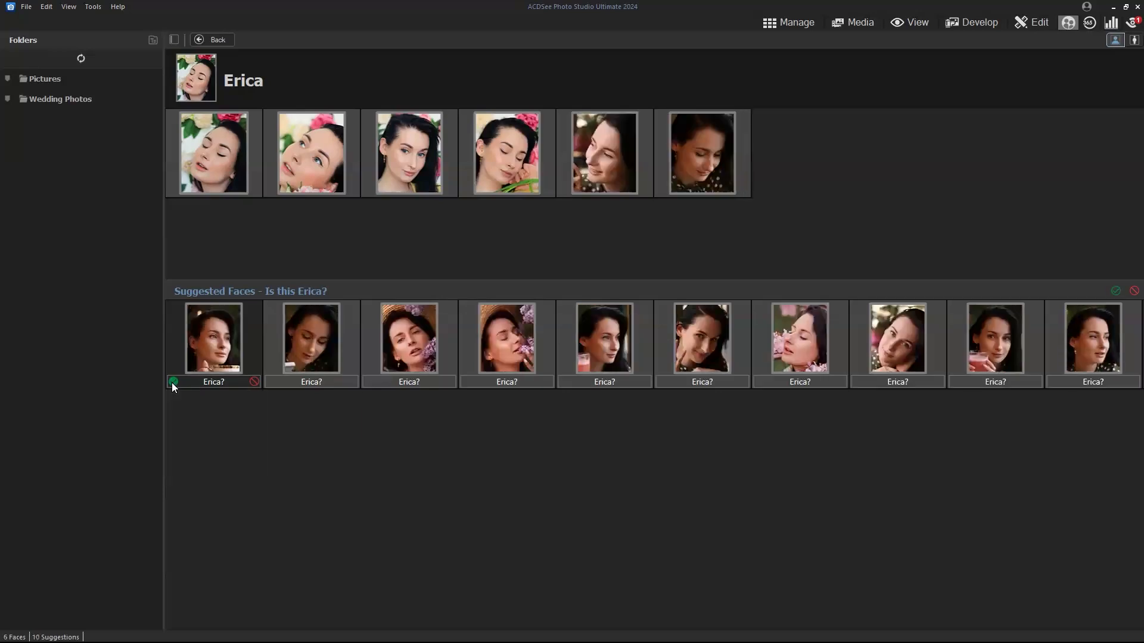
{"action": "left_click", "coordinate": [173, 382]}
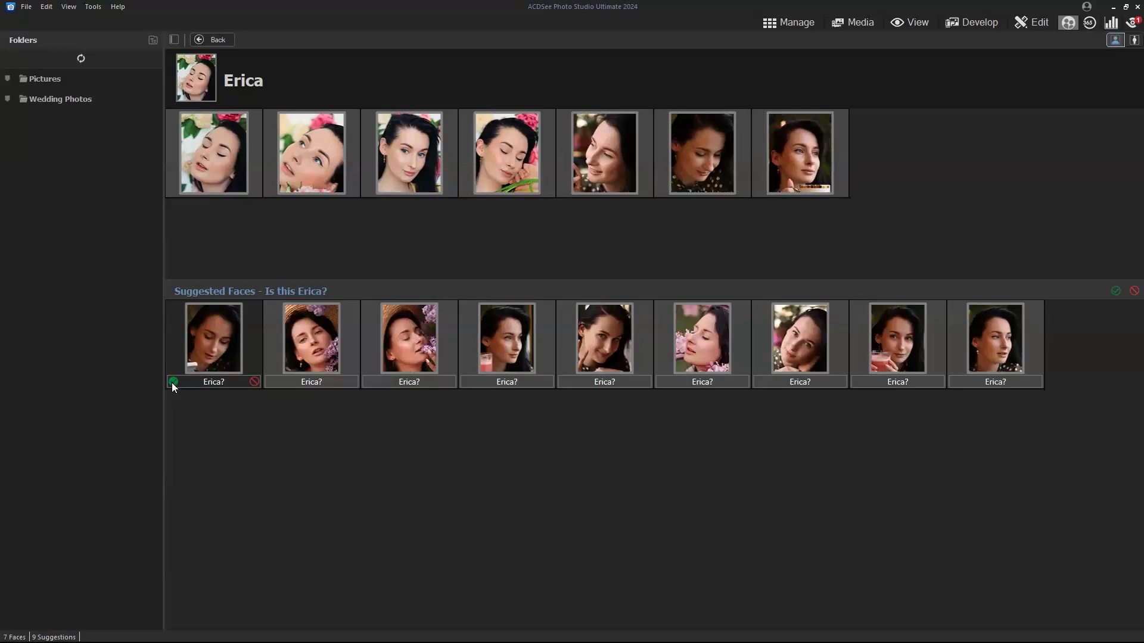
{"action": "left_click", "coordinate": [173, 383]}
{"action": "left_click", "coordinate": [172, 383]}
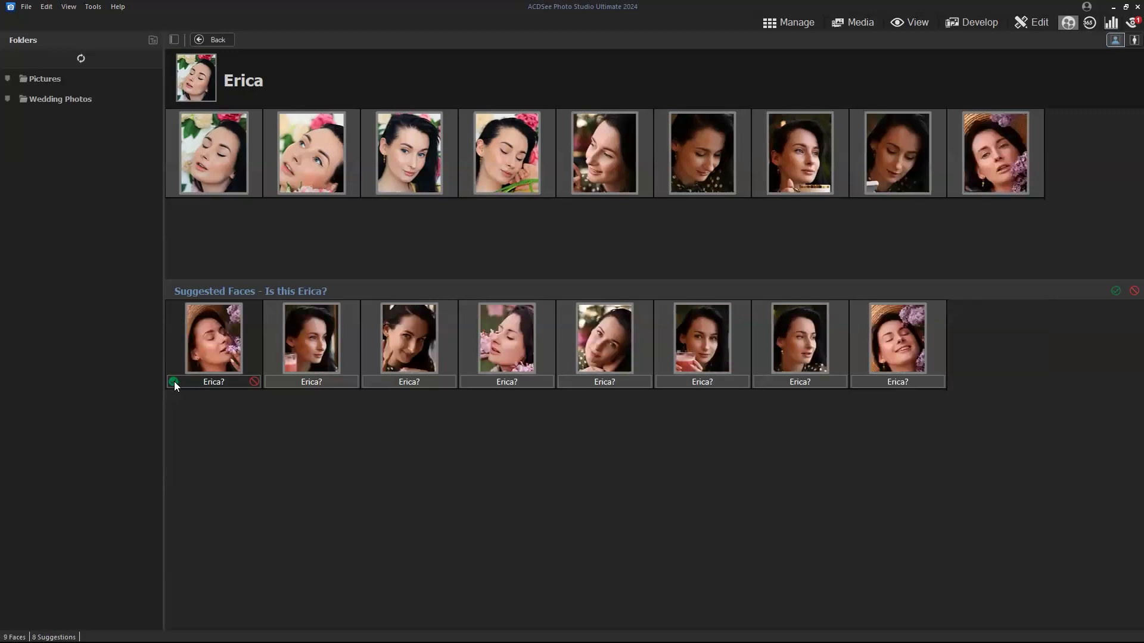
{"action": "left_click", "coordinate": [173, 381]}
{"action": "left_click", "coordinate": [173, 381]}
{"action": "left_click", "coordinate": [174, 382]}
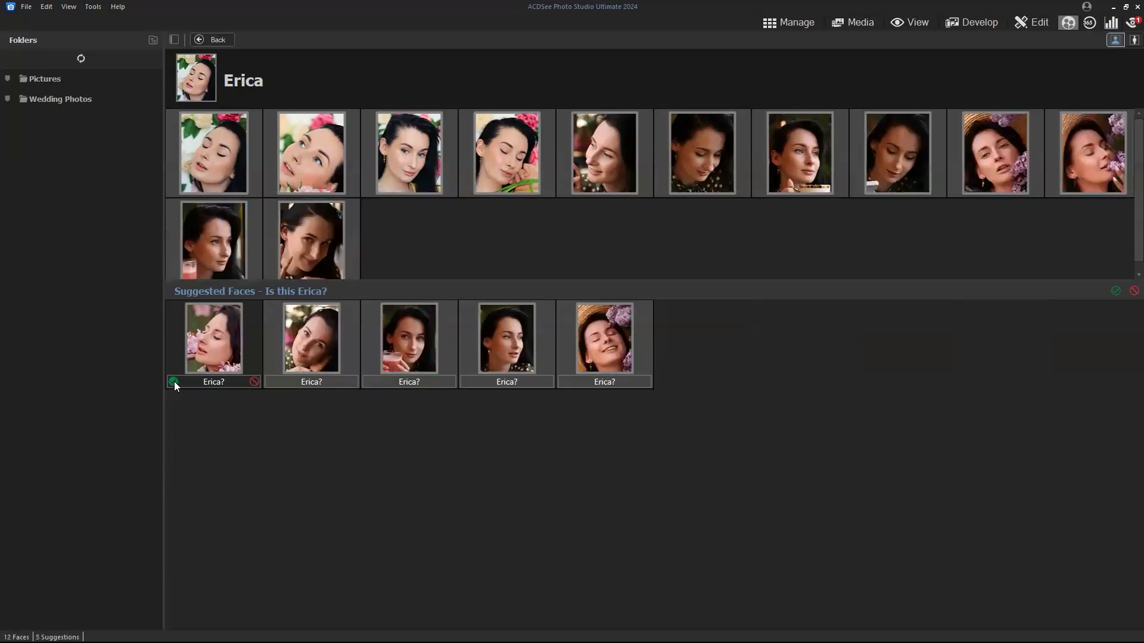
{"action": "left_click", "coordinate": [174, 381]}
{"action": "left_click", "coordinate": [174, 381]}
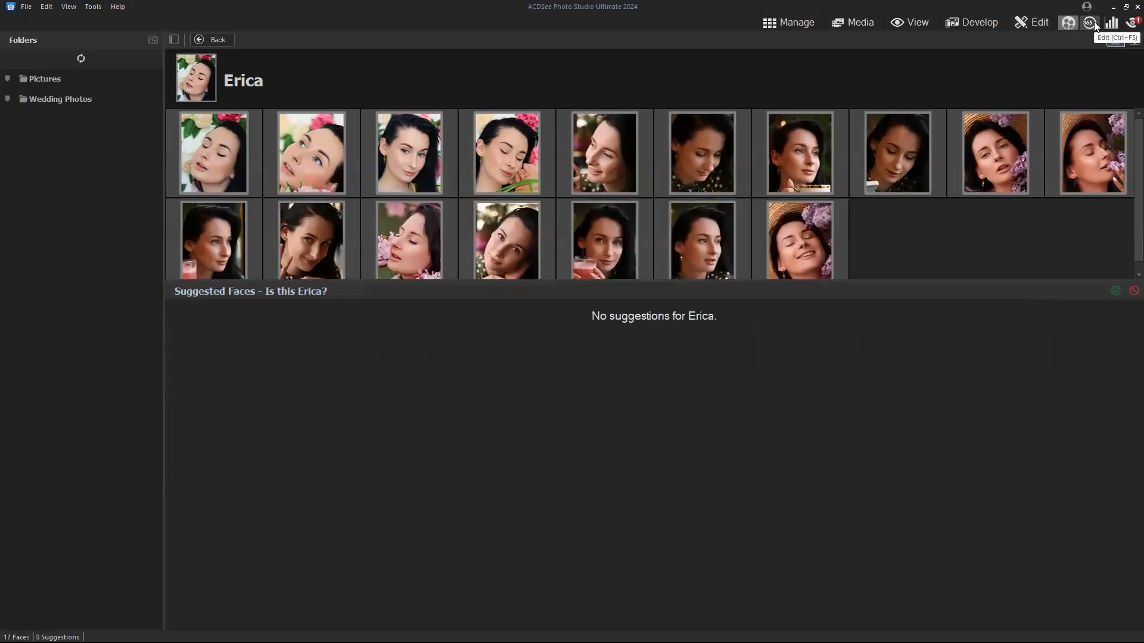
Reopen Erica's page from the Named list and enlarge the area showing her 17 faces.
{"action": "left_click", "coordinate": [225, 41]}
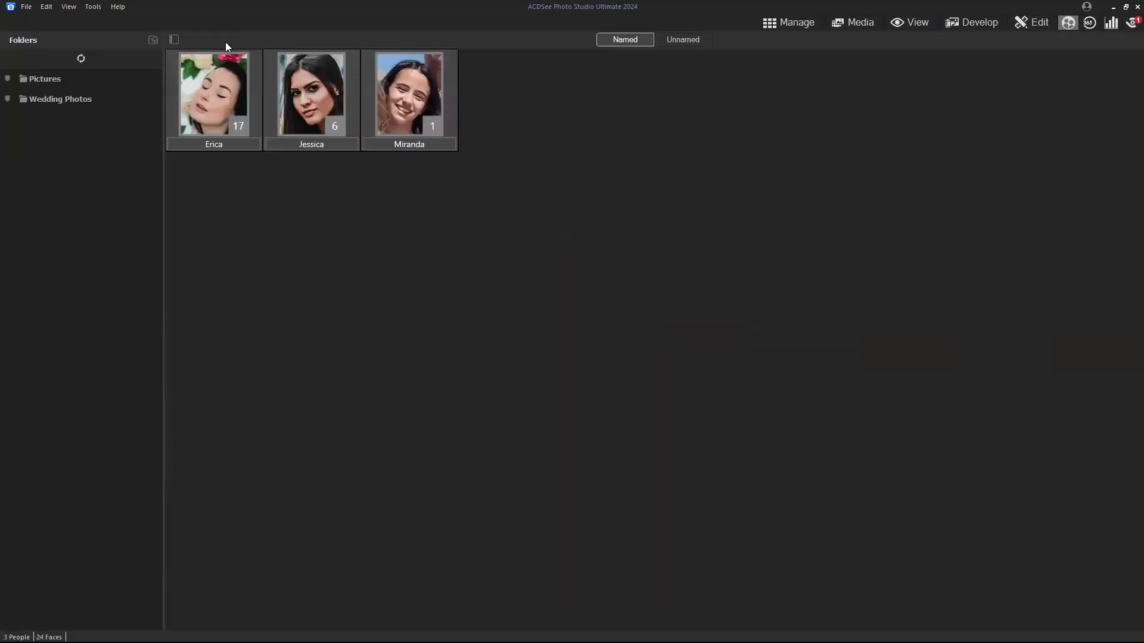
{"action": "double_click", "coordinate": [216, 100]}
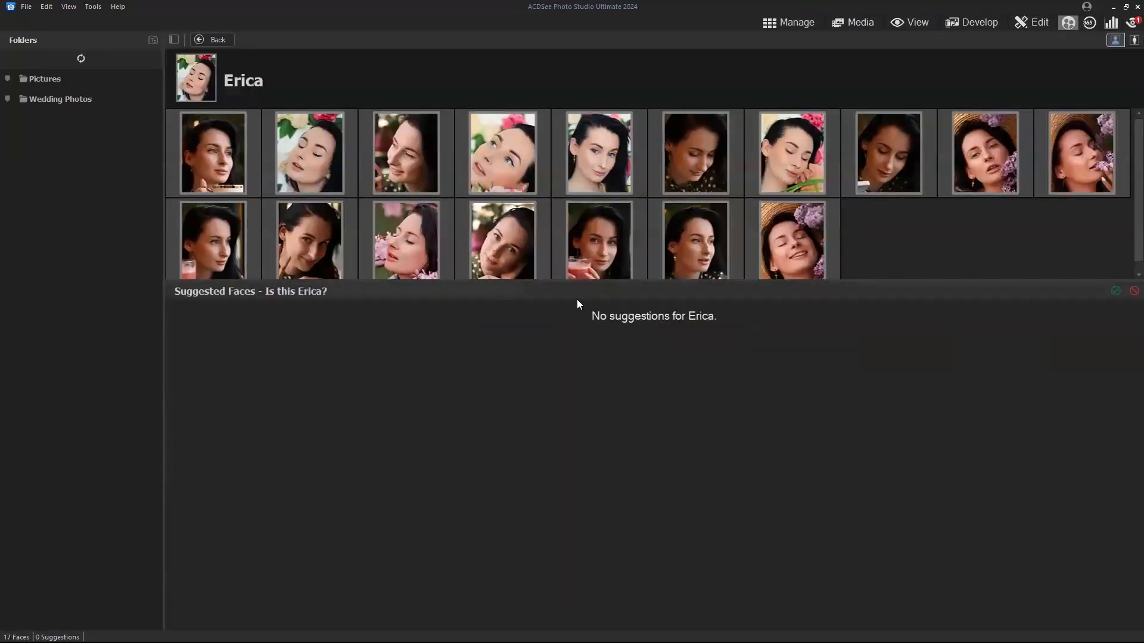
{"action": "left_click_drag", "start_coordinate": [597, 282], "coordinate": [599, 340]}
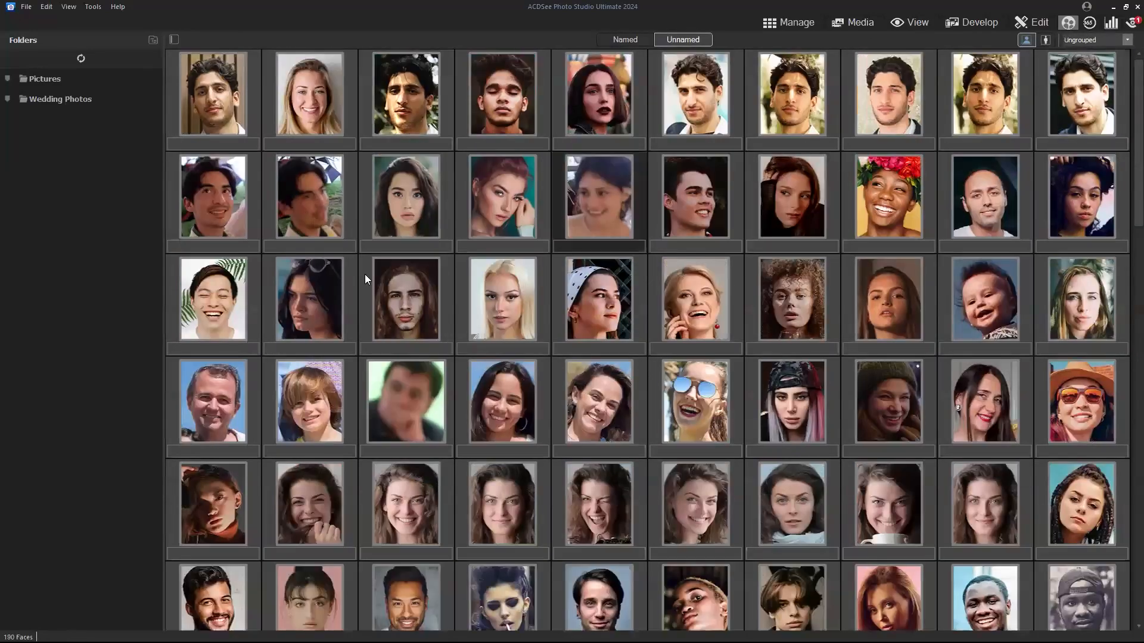
Name the smiling young man's face 'Rodrigo'.
{"action": "left_click", "coordinate": [232, 249]}
{"action": "type", "text": "Rodrigo"}
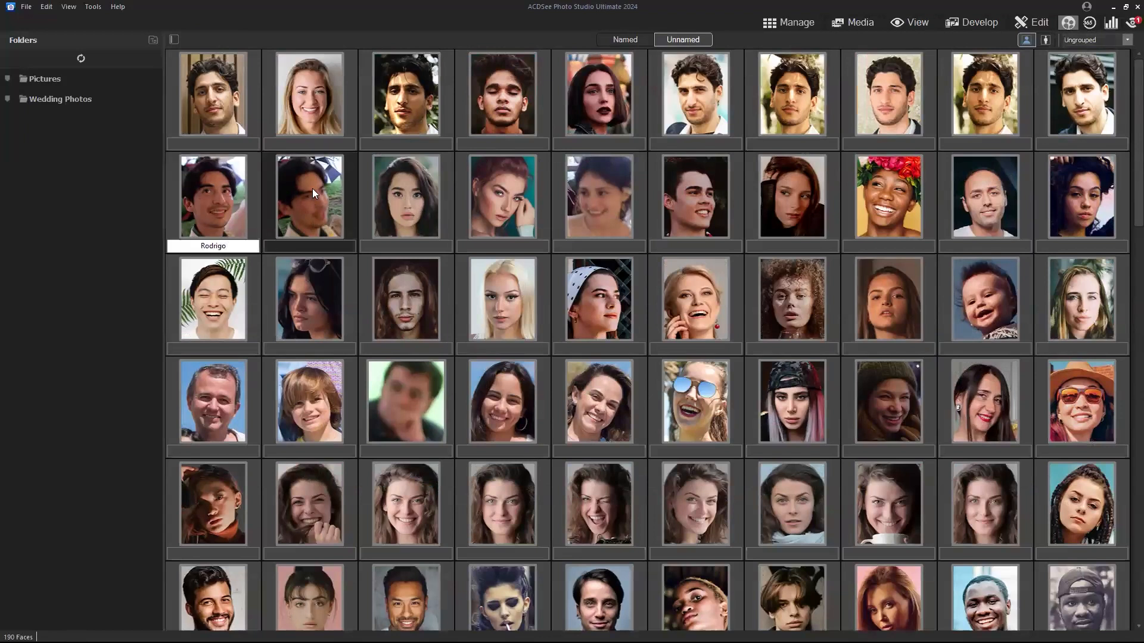
{"action": "key", "text": "Return"}
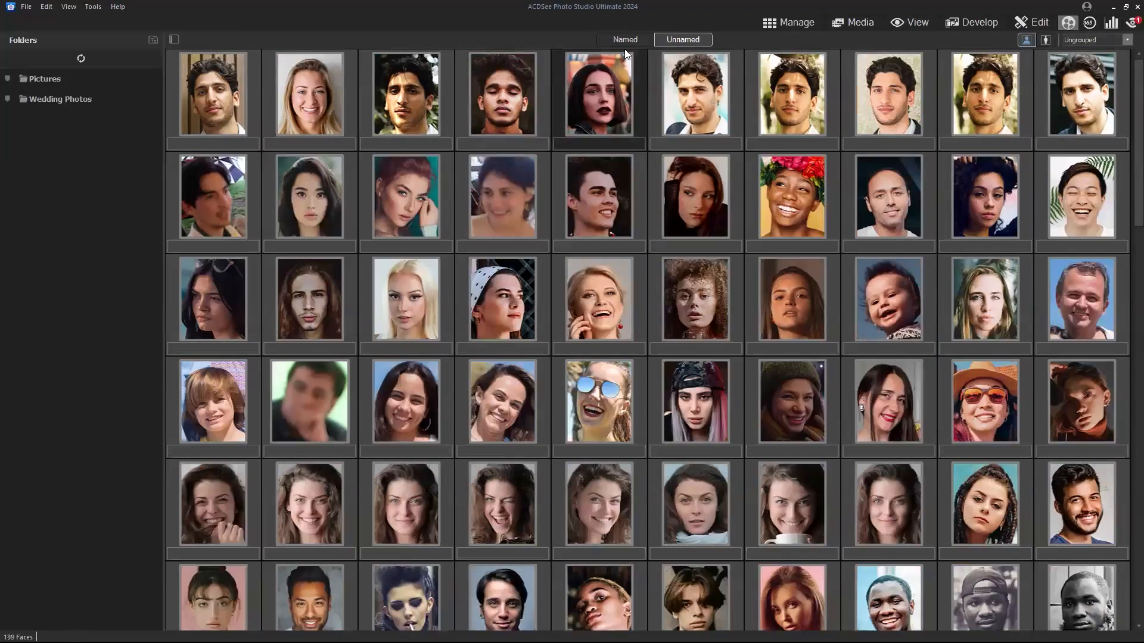
Open Rodrigo's page and confirm all suggested matches, bringing him to 16 faces.
{"action": "left_click", "coordinate": [625, 39]}
{"action": "double_click", "coordinate": [515, 101]}
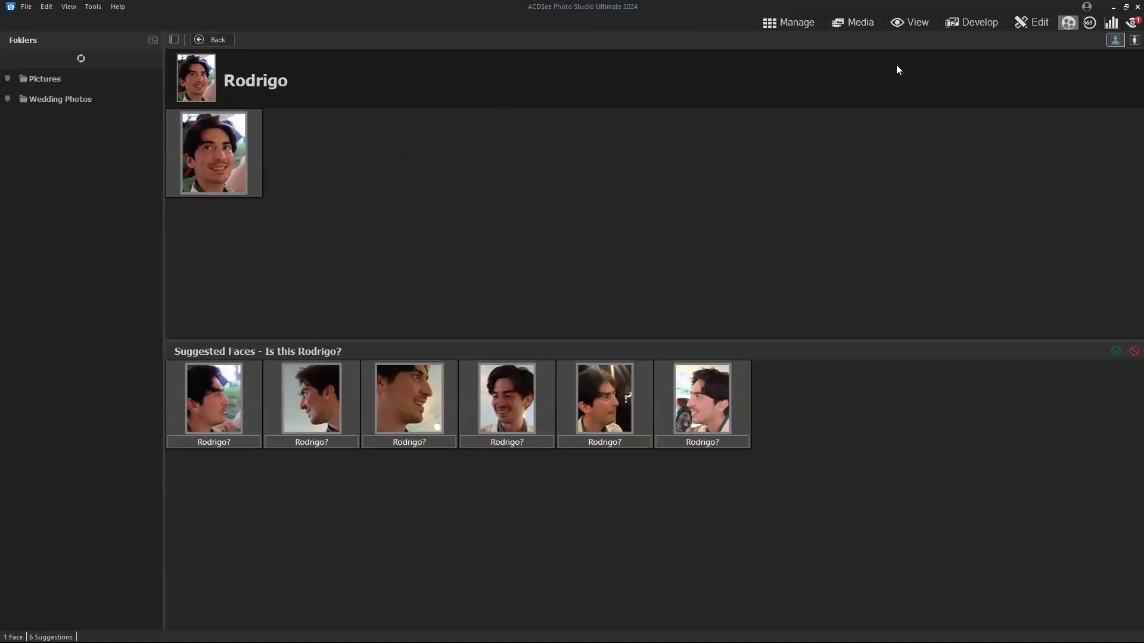
{"action": "left_click", "coordinate": [1115, 353]}
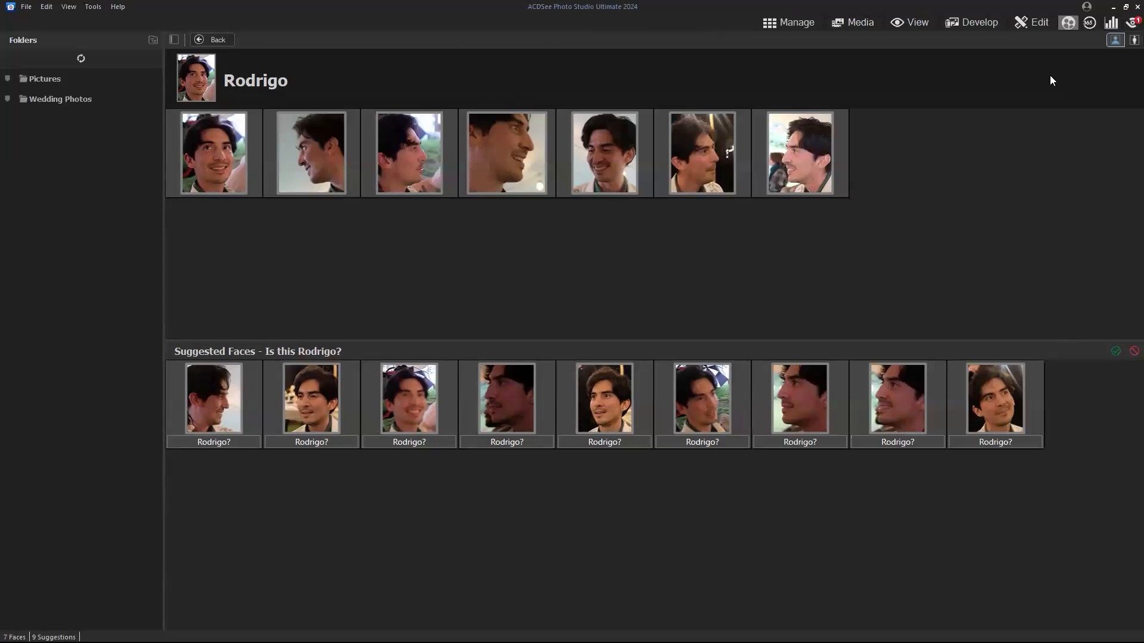
{"action": "left_click", "coordinate": [1116, 352]}
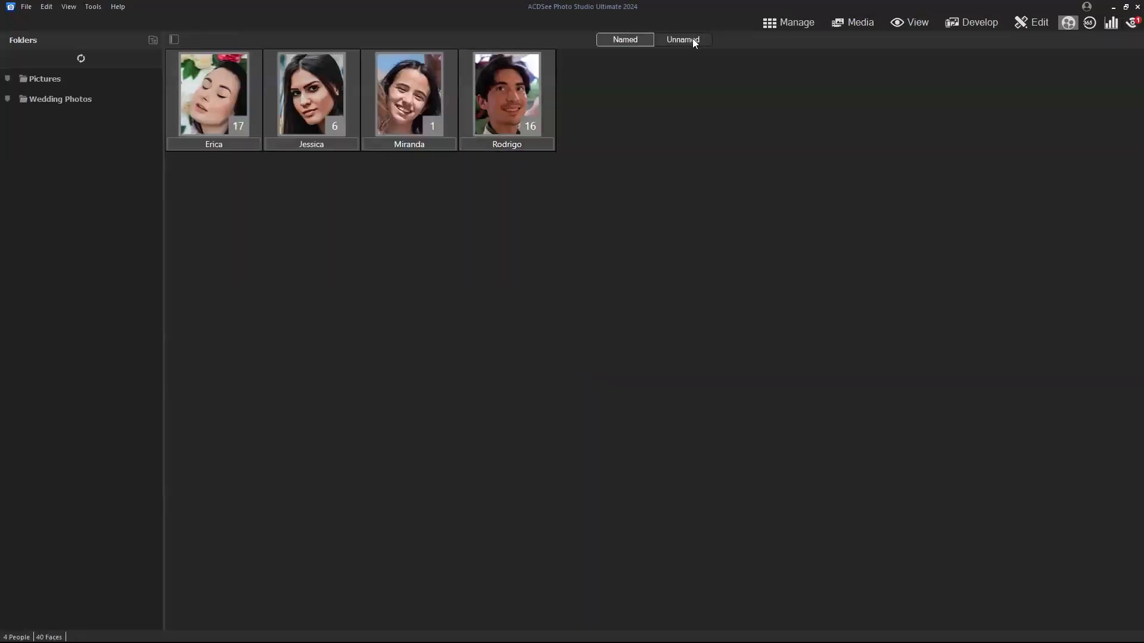
Show the 174 unnamed faces and start naming the woman with her hand at her mouth.
{"action": "left_click", "coordinate": [692, 40]}
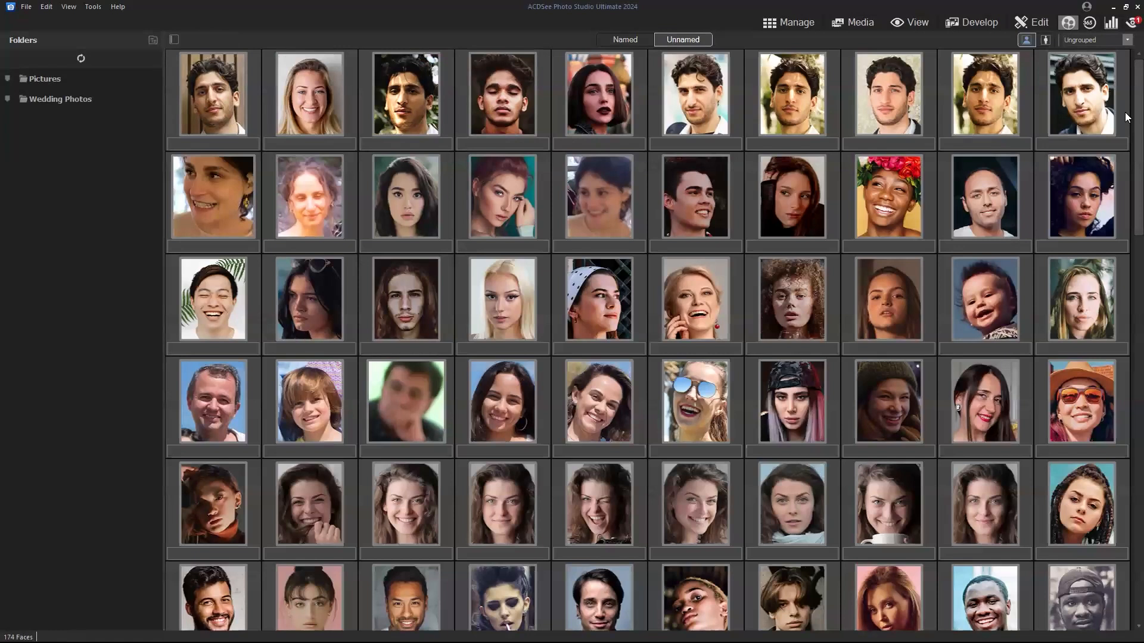
{"action": "scroll", "coordinate": [1128, 183], "scroll_direction": "down", "scroll_amount": 1}
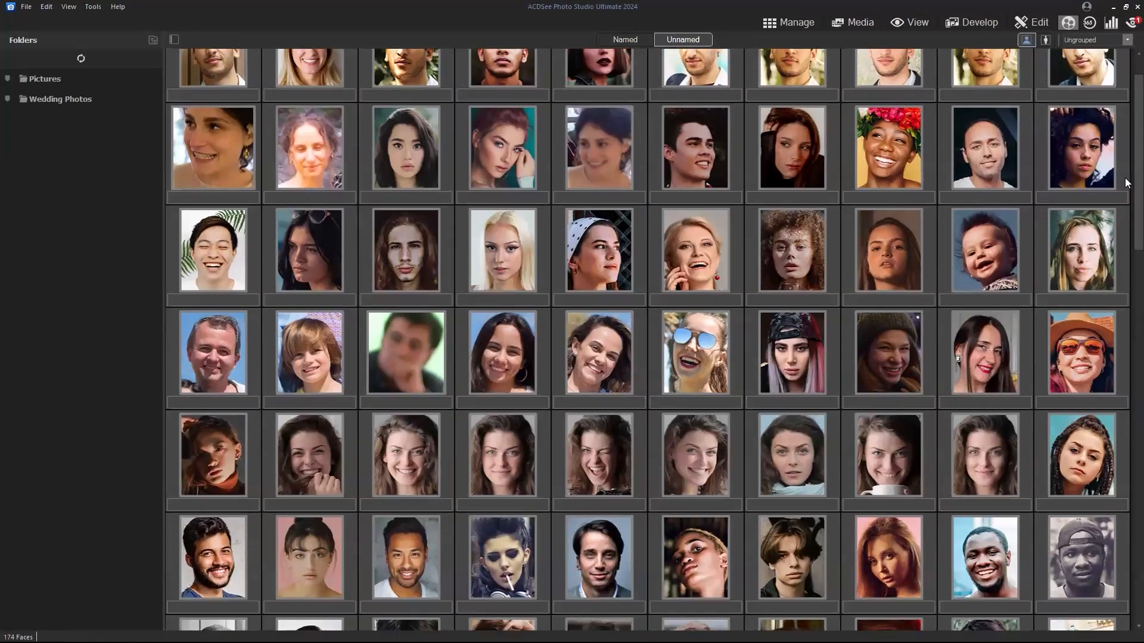
{"action": "scroll", "coordinate": [1126, 202], "scroll_direction": "down", "scroll_amount": 3}
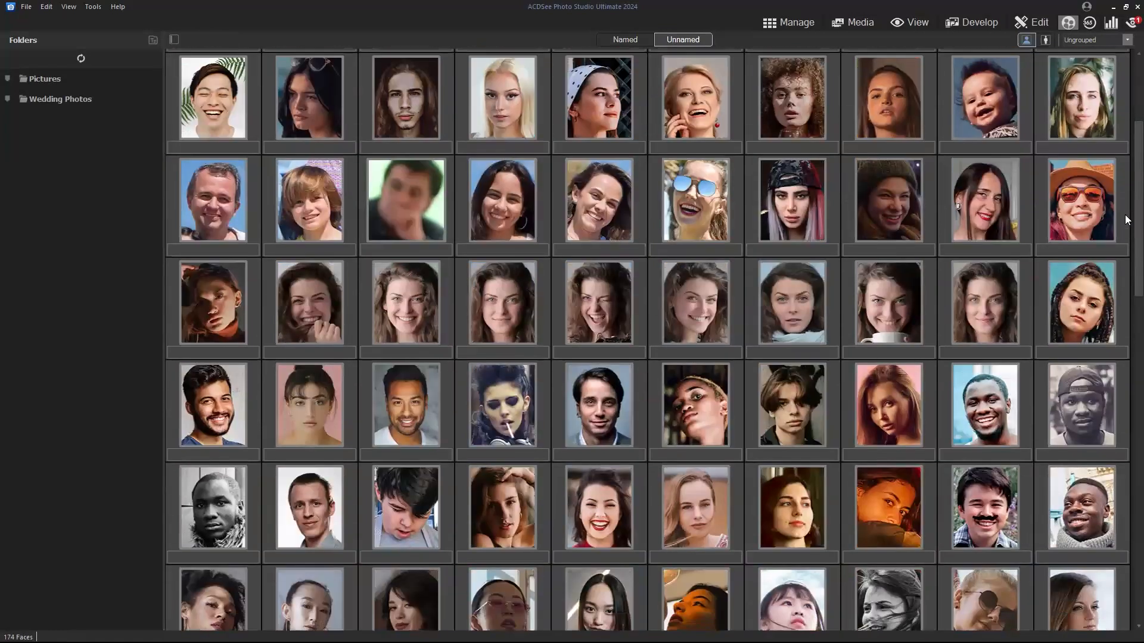
{"action": "left_click", "coordinate": [328, 353]}
Name the face 'Maria' and accept all her suggested matches, giving Maria 8 faces.
{"action": "type", "text": "Maria"}
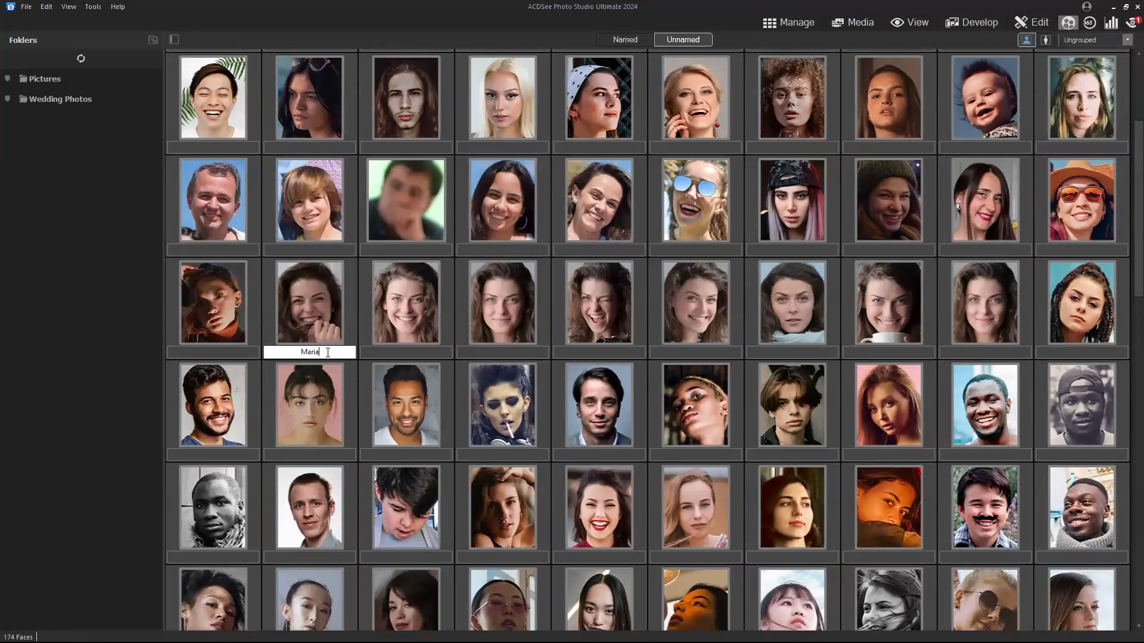
{"action": "key", "text": "Return"}
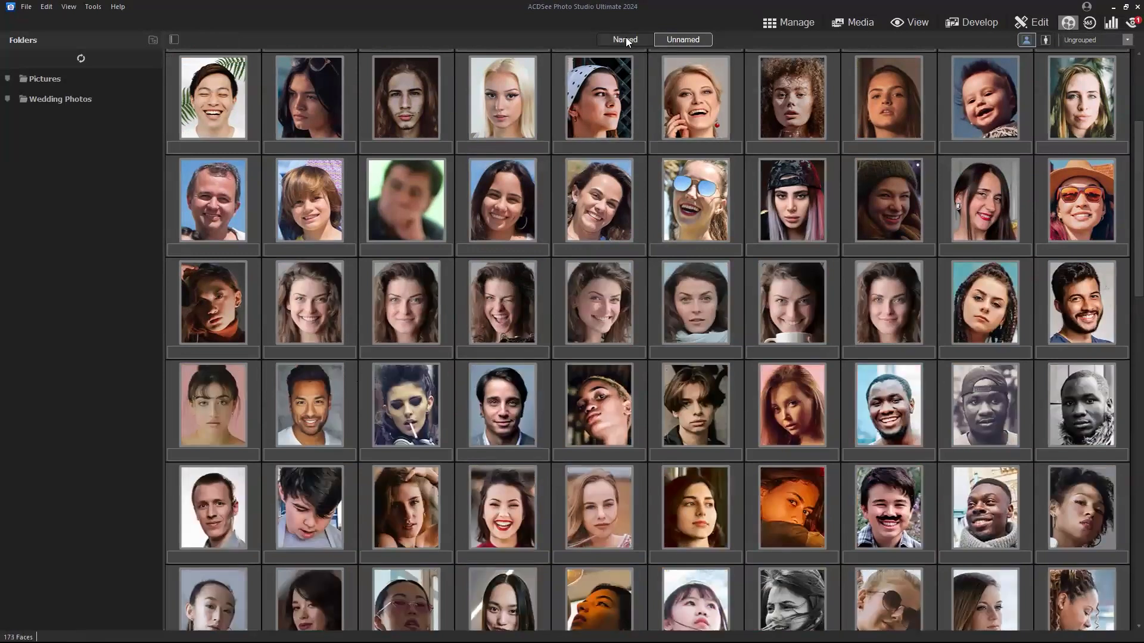
{"action": "left_click", "coordinate": [625, 39]}
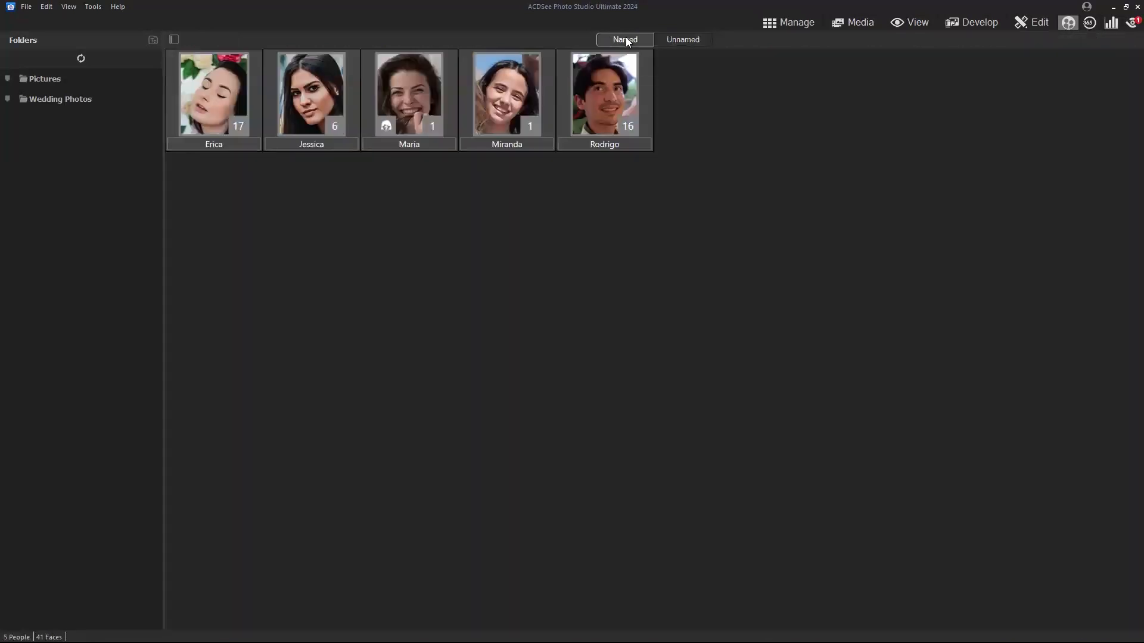
{"action": "double_click", "coordinate": [423, 105]}
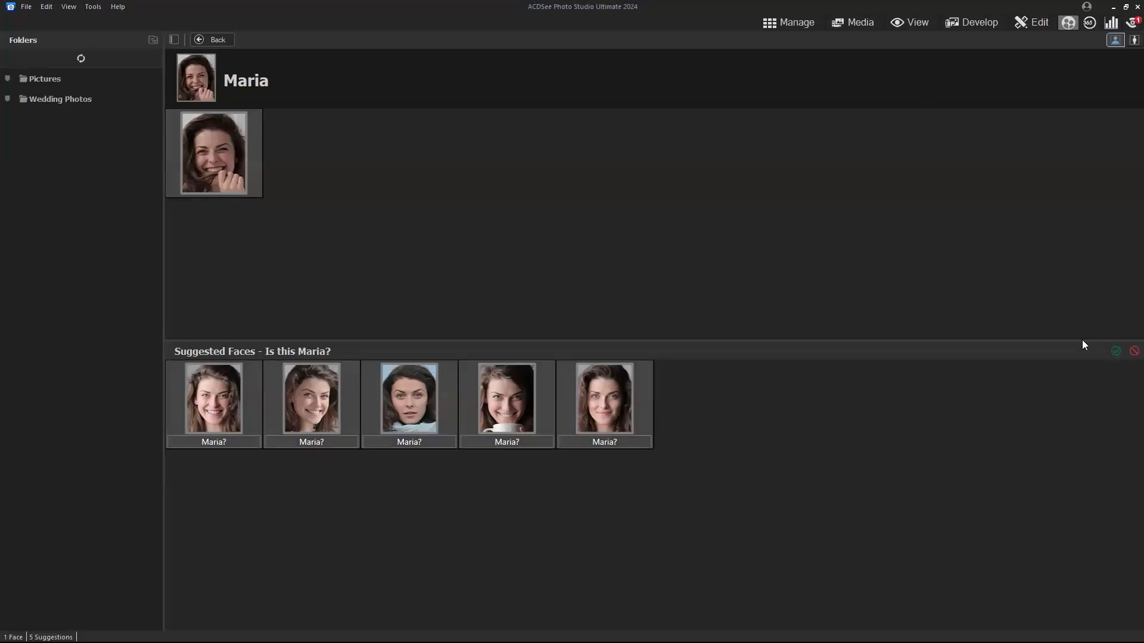
{"action": "left_click", "coordinate": [1116, 352]}
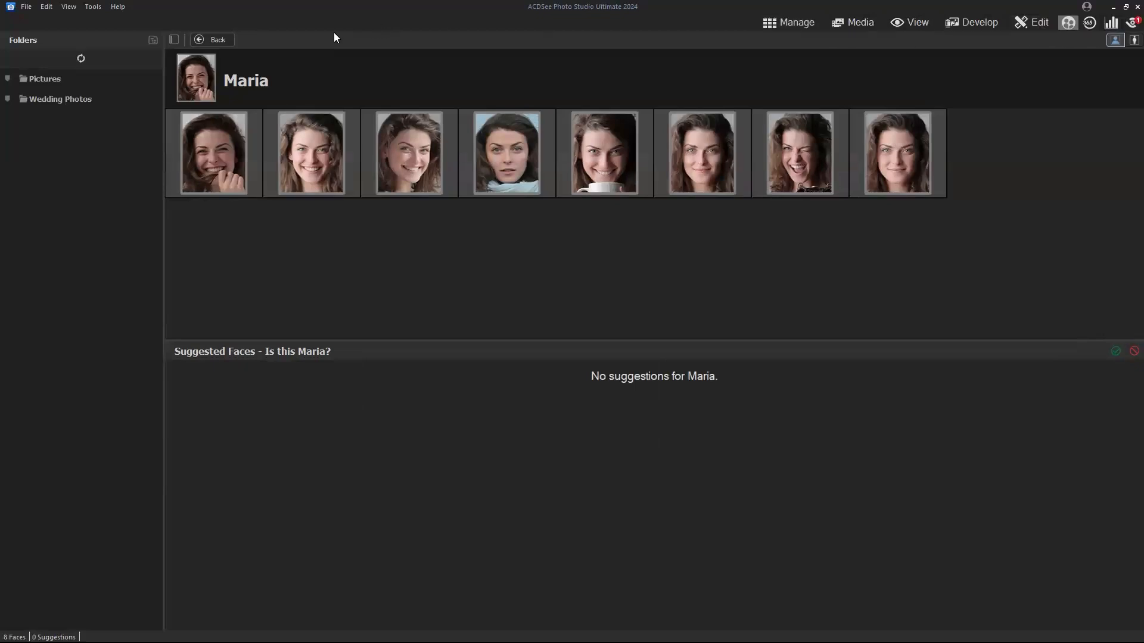
Go back to the named people overview, select Rodrigo, and switch to Manage mode.
{"action": "left_click", "coordinate": [218, 40]}
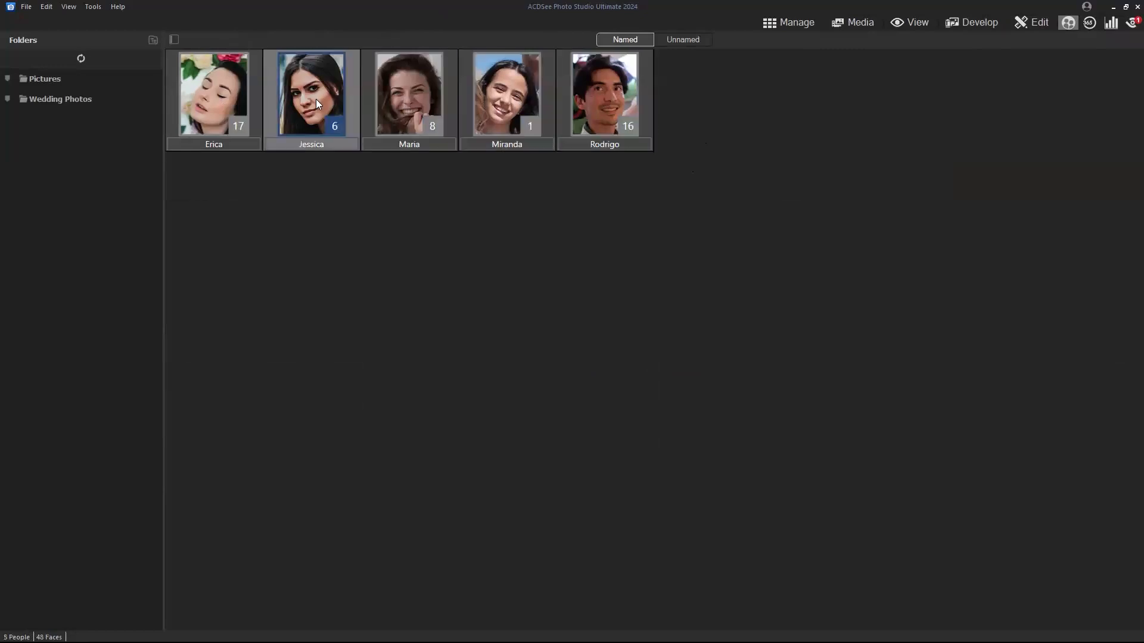
{"action": "left_click", "coordinate": [599, 97]}
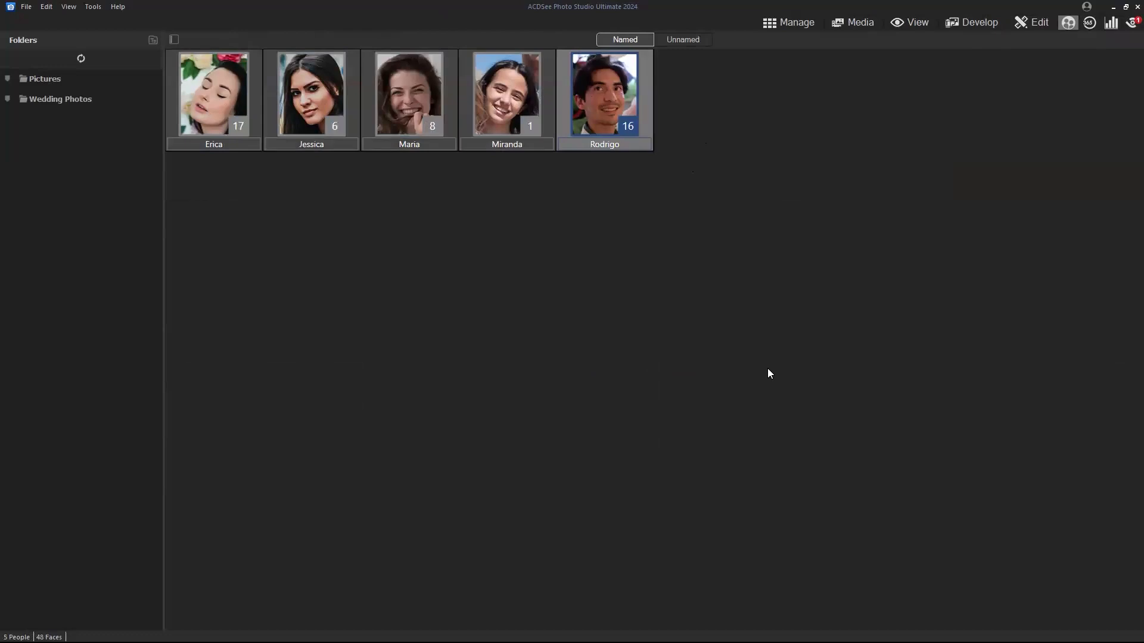
{"action": "left_click", "coordinate": [804, 24]}
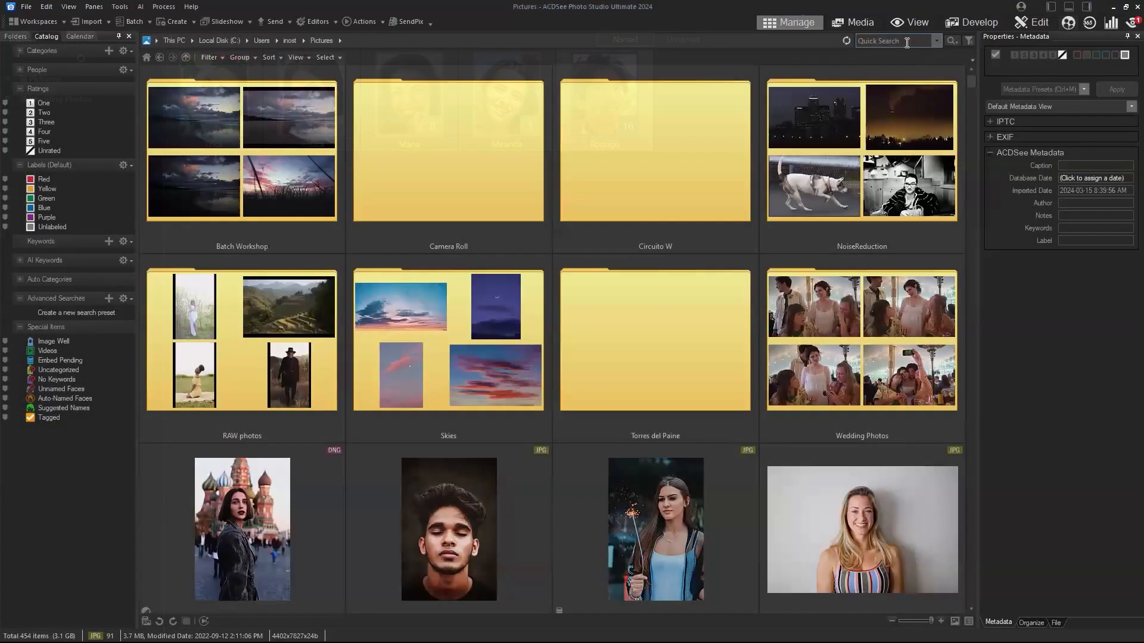
Quick Search for 'Erica' and browse her 17 photo results.
{"action": "left_click", "coordinate": [901, 41]}
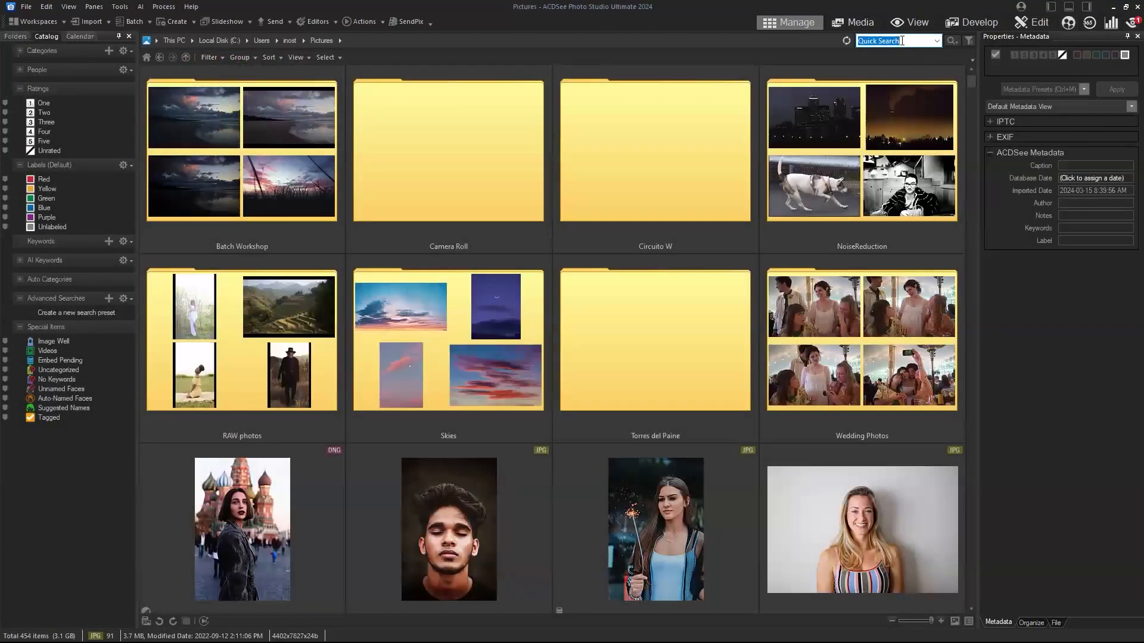
{"action": "type", "text": "Erica"}
{"action": "key", "text": "Return"}
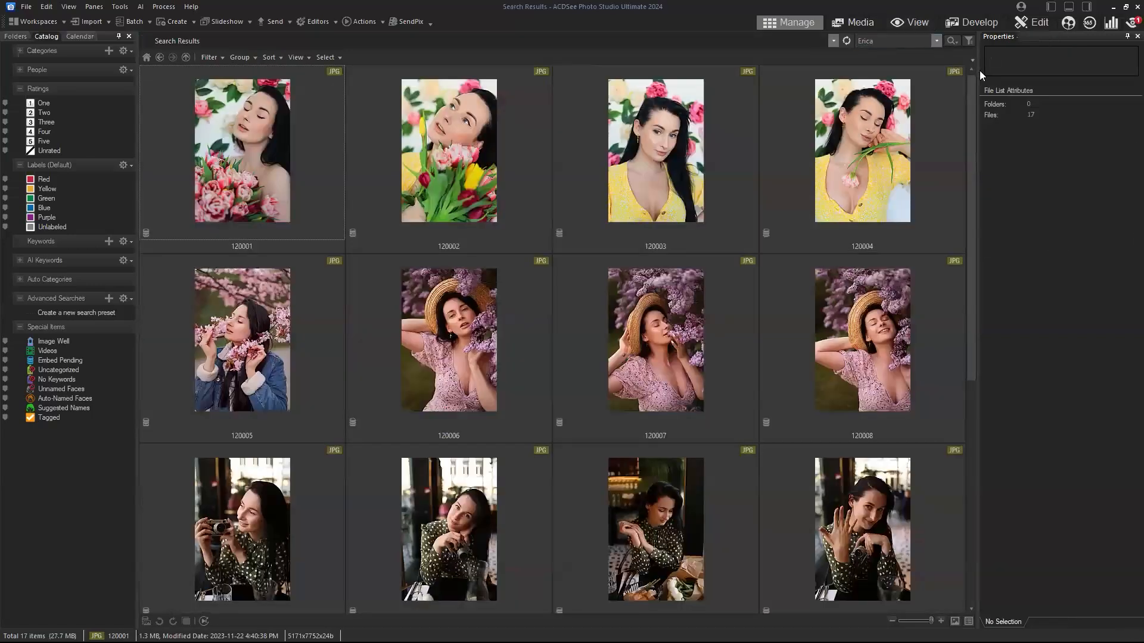
{"action": "left_click_drag", "start_coordinate": [969, 95], "coordinate": [971, 66]}
{"action": "left_click", "coordinate": [213, 163]}
{"action": "left_click_drag", "start_coordinate": [972, 159], "coordinate": [978, 399]}
Embed ACDSee metadata into all 17 of Erica's photos and close the summary report.
{"action": "left_click", "coordinate": [255, 508], "text": "shift"}
{"action": "right_click", "coordinate": [255, 508]}
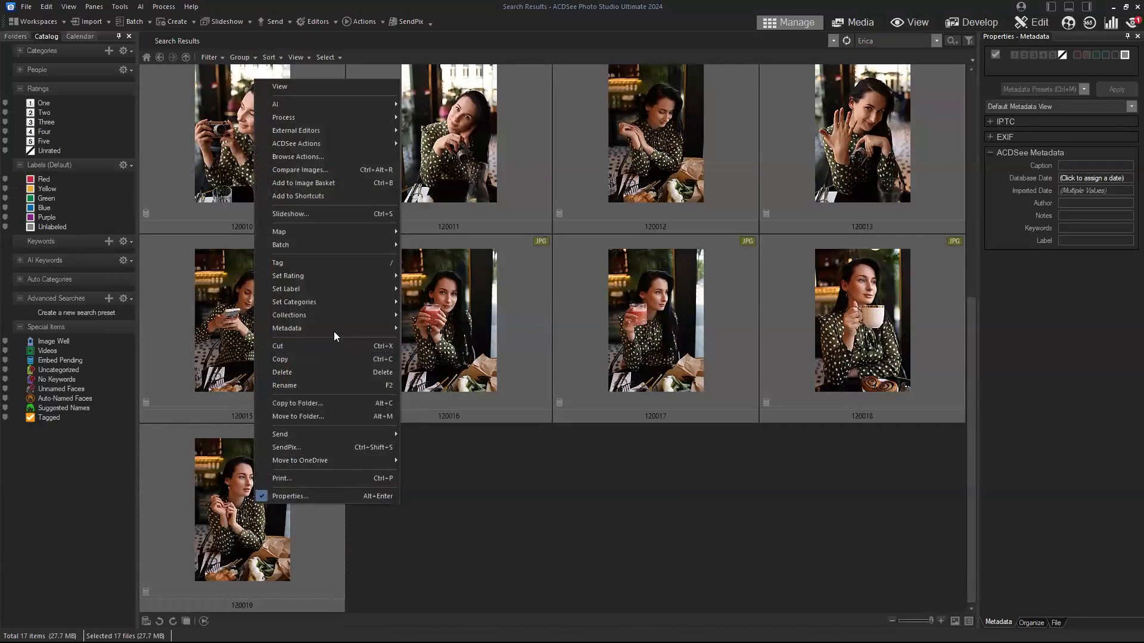
{"action": "mouse_move", "coordinate": [335, 327]}
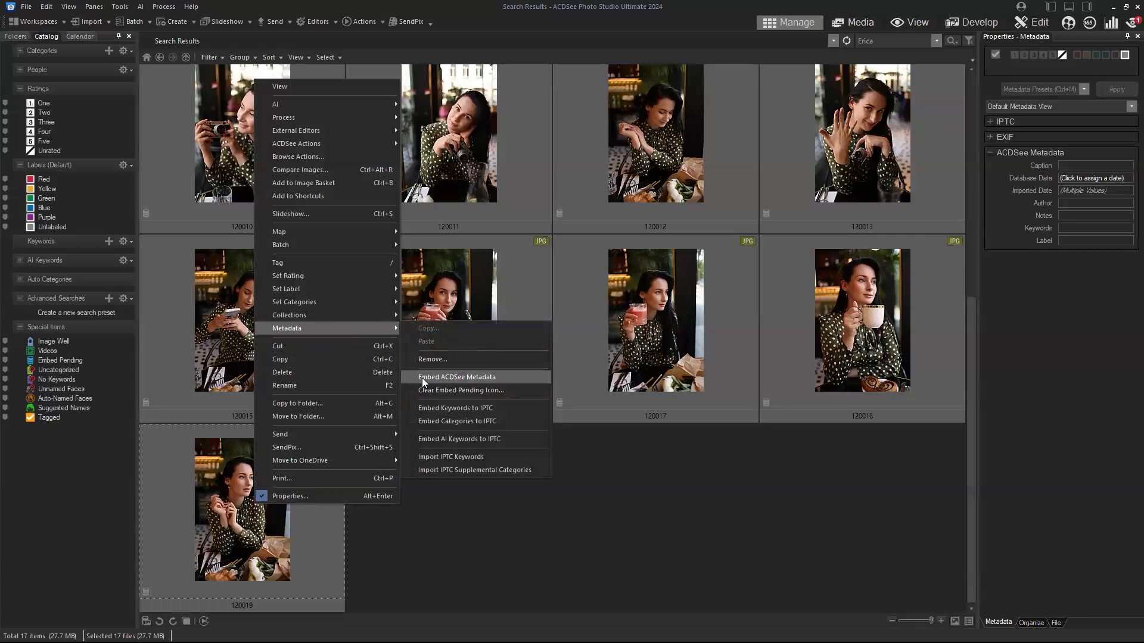
{"action": "left_click", "coordinate": [424, 382]}
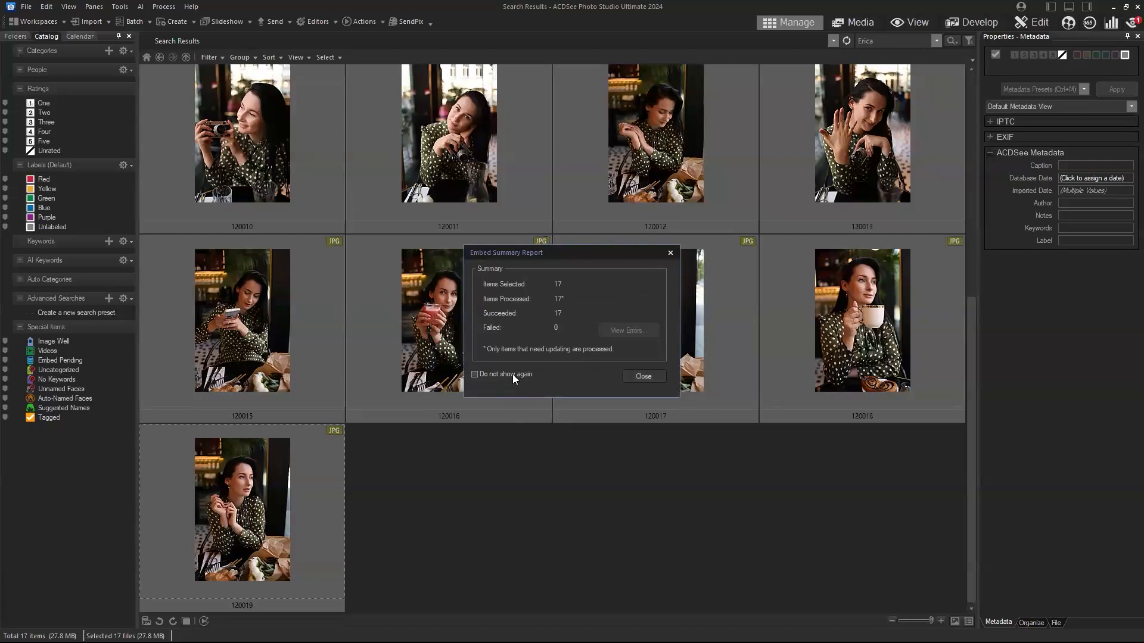
{"action": "left_click", "coordinate": [643, 377]}
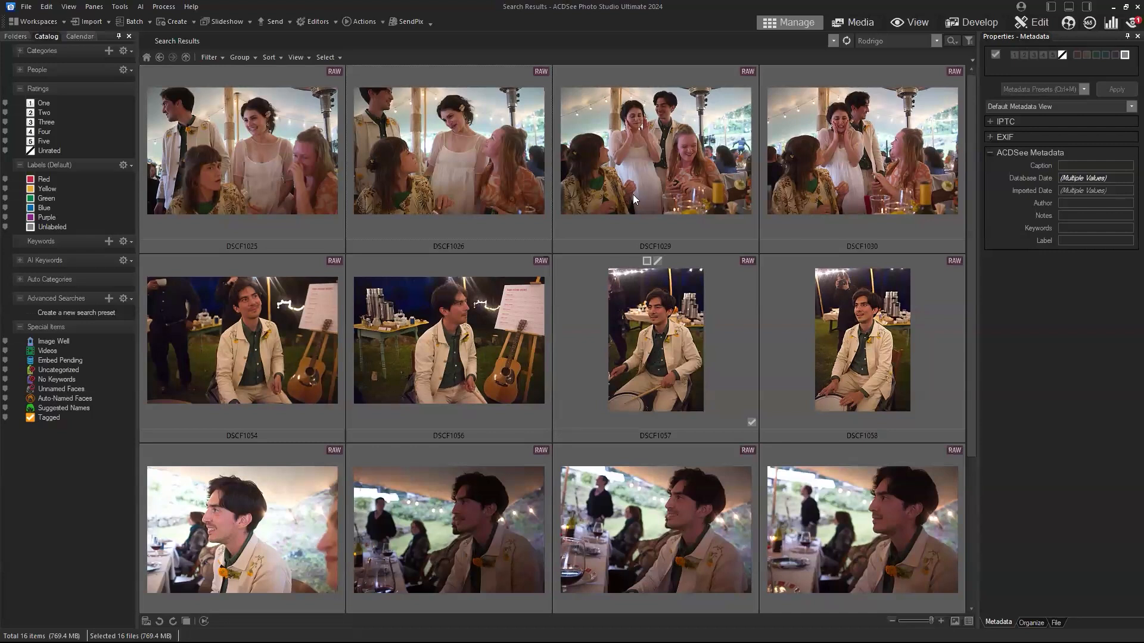
Narrow the selection in Rodrigo's 16 search results to DSCF1025 only.
{"action": "left_click", "coordinate": [198, 145]}
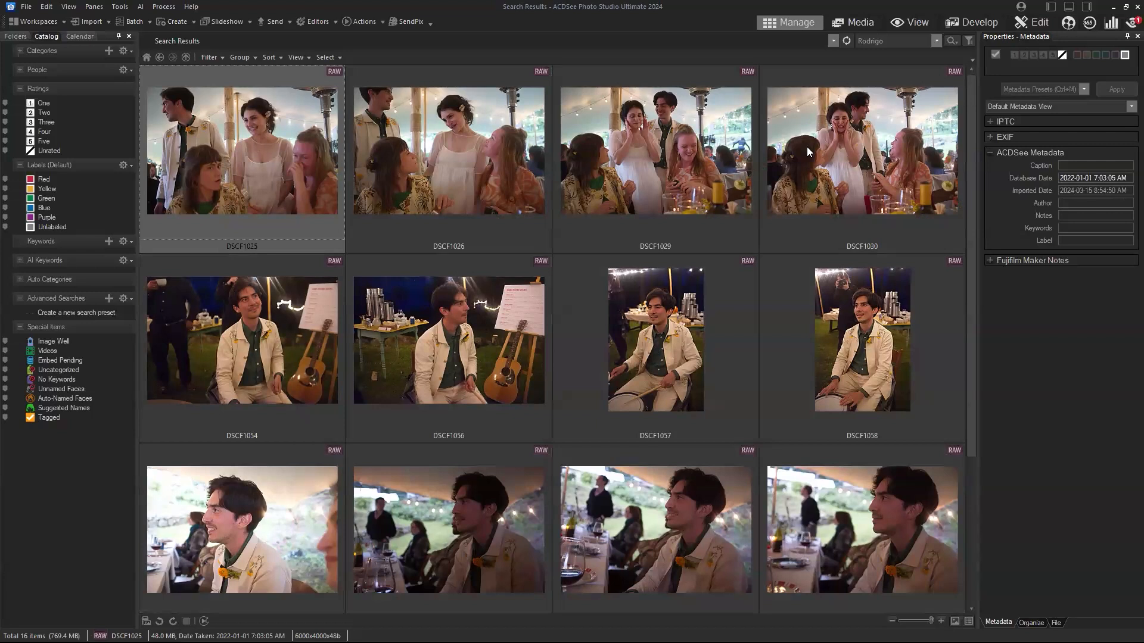
Open Tools > Options at the Embed ACDSee Metadata settings page.
{"action": "left_click", "coordinate": [128, 7]}
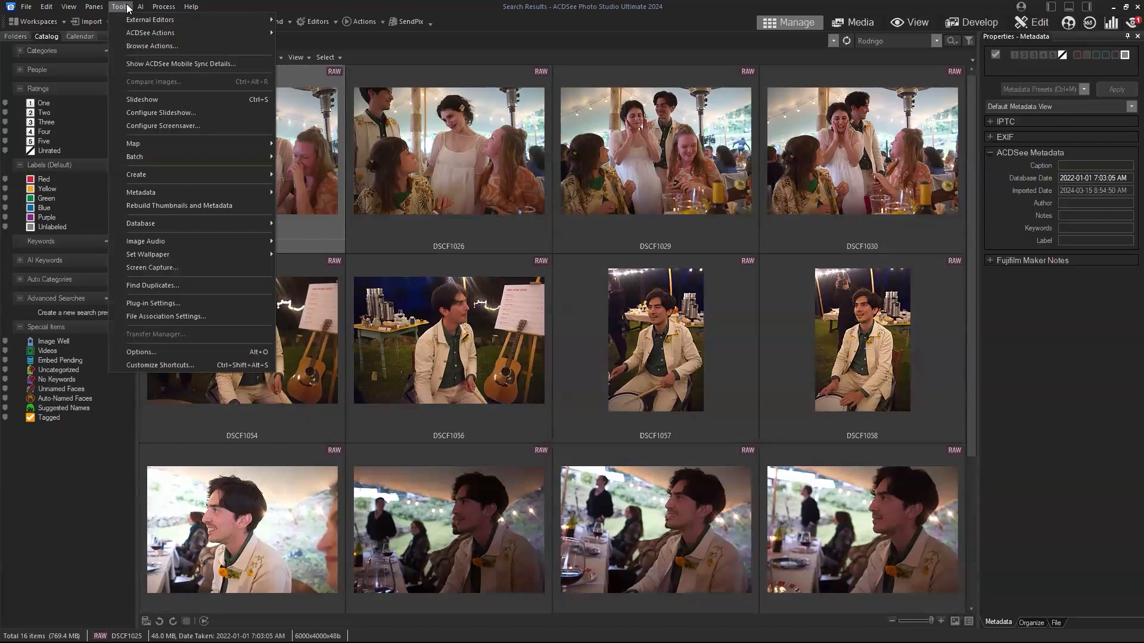
{"action": "left_click", "coordinate": [142, 351]}
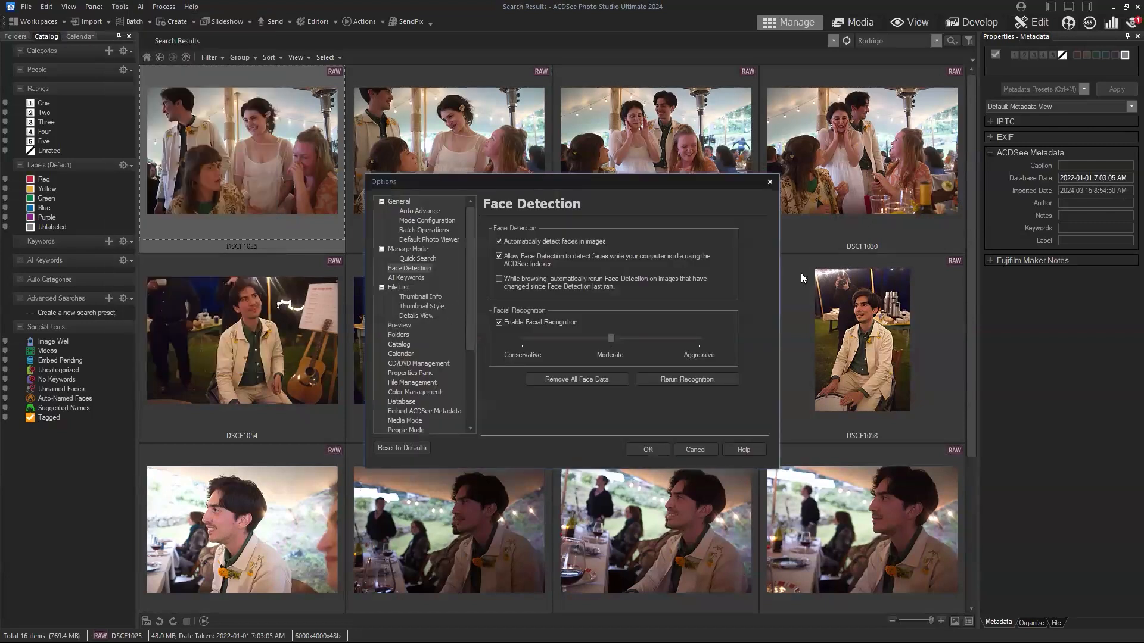
{"action": "left_click_drag", "start_coordinate": [468, 270], "coordinate": [470, 299]}
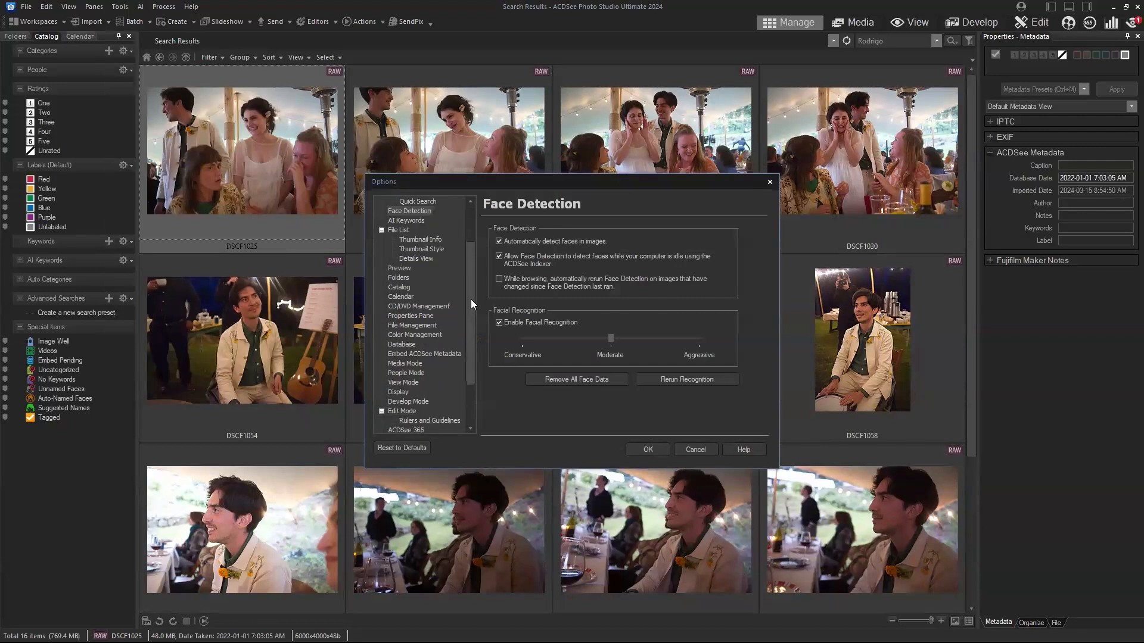
{"action": "left_click", "coordinate": [432, 354]}
{"action": "left_click_drag", "start_coordinate": [470, 330], "coordinate": [468, 357]}
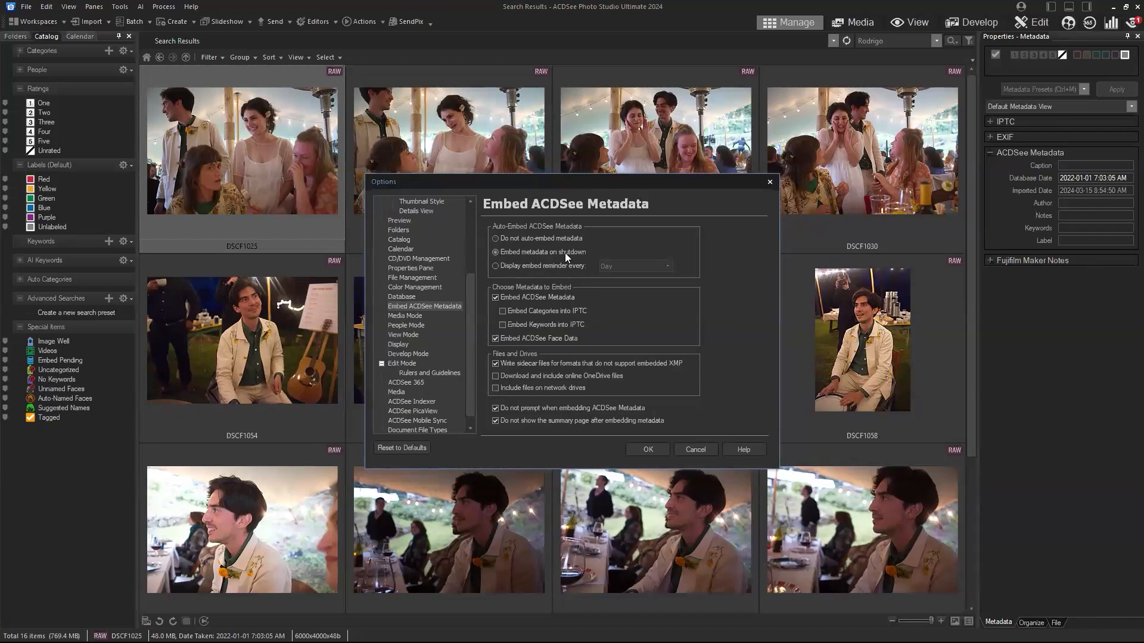
Set ACDSee metadata to embed automatically on shutdown, keeping the Day interval, and apply the options.
{"action": "left_click", "coordinate": [563, 268]}
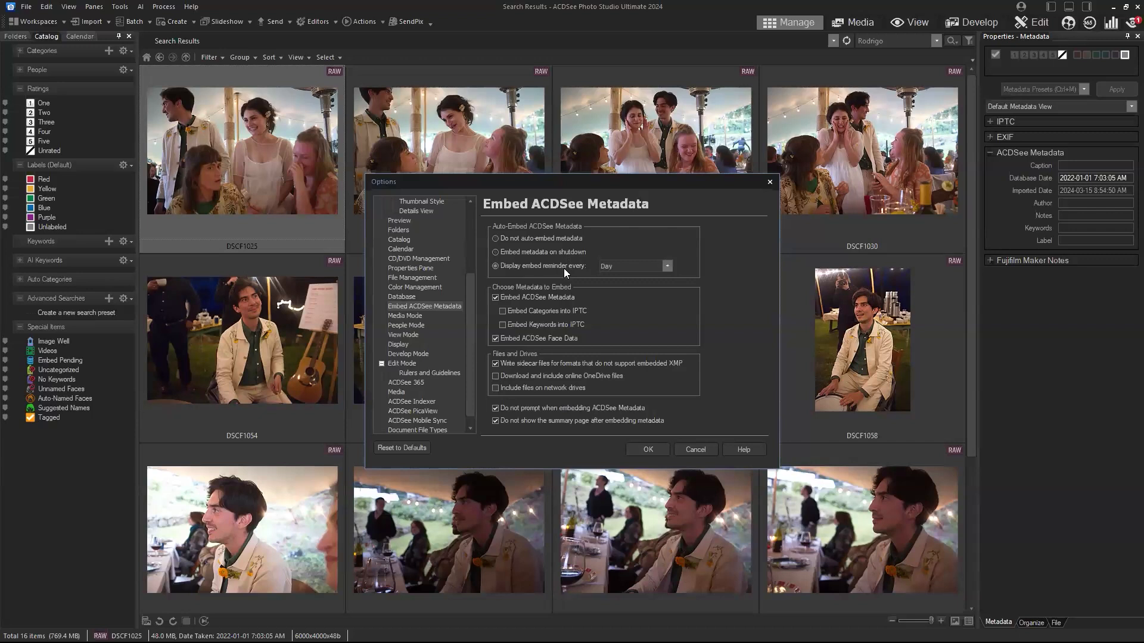
{"action": "left_click", "coordinate": [636, 266]}
{"action": "left_click", "coordinate": [618, 180]}
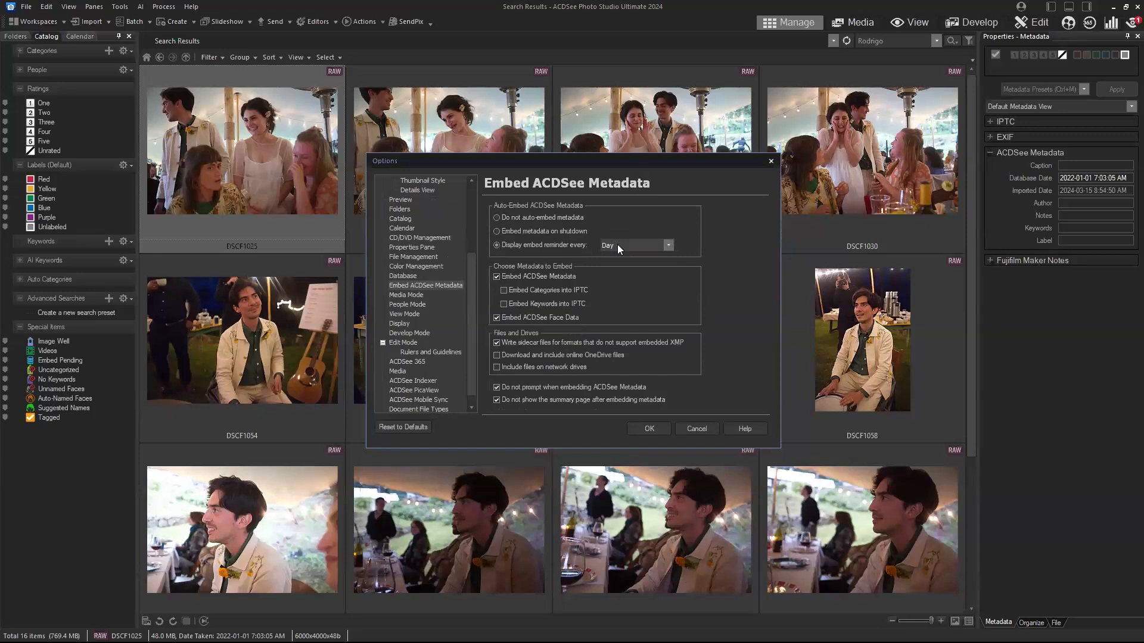
{"action": "left_click", "coordinate": [617, 245]}
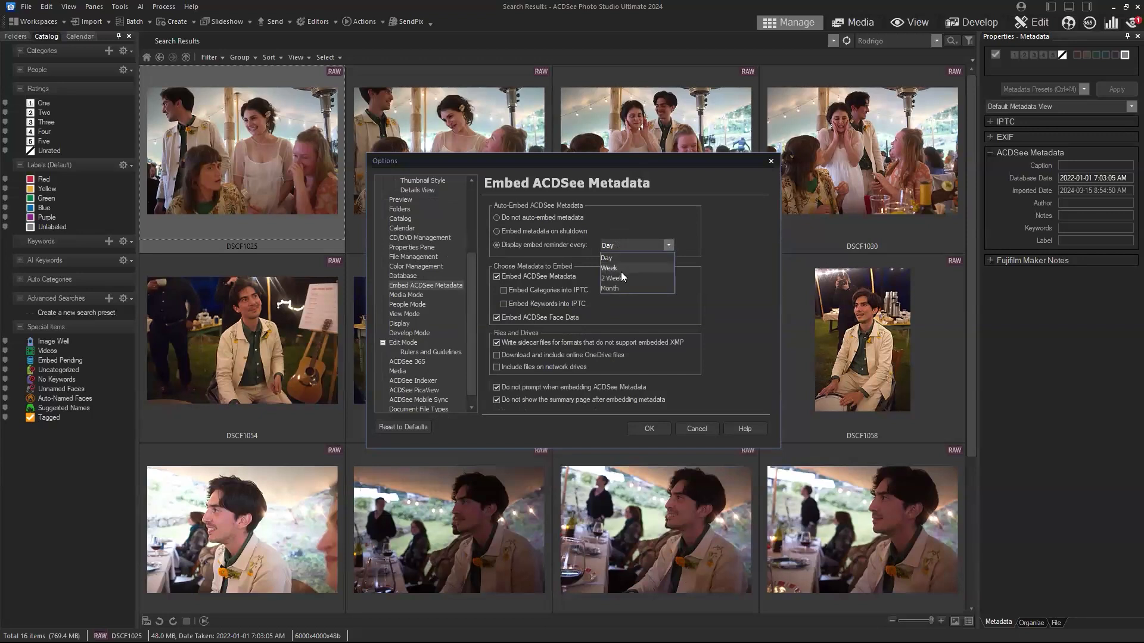
{"action": "left_click", "coordinate": [663, 192]}
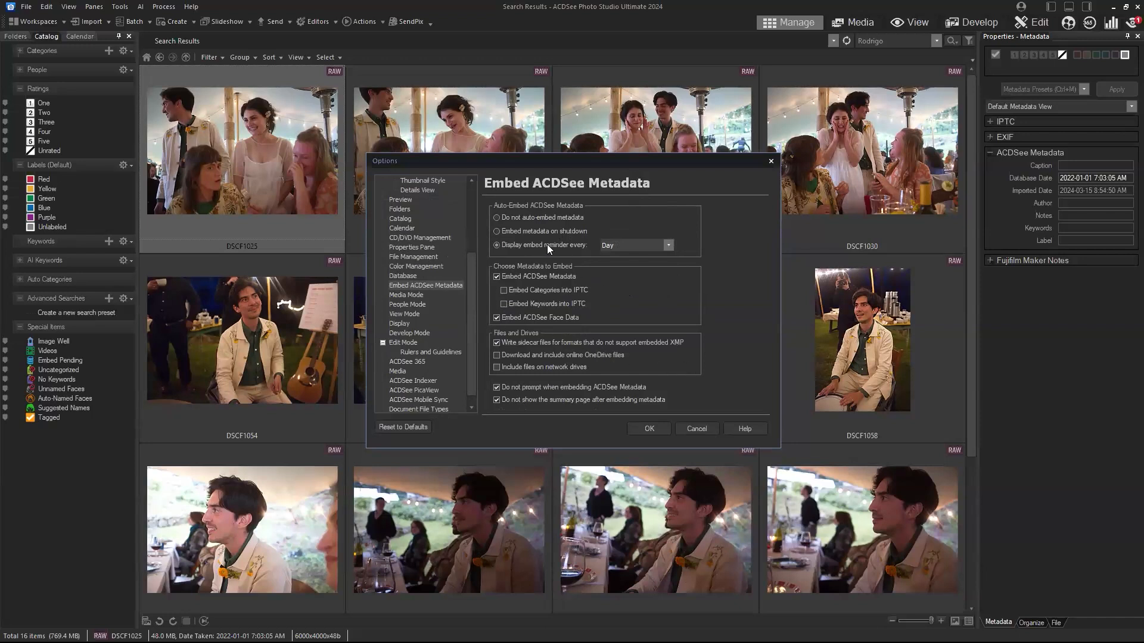
{"action": "left_click", "coordinate": [496, 232]}
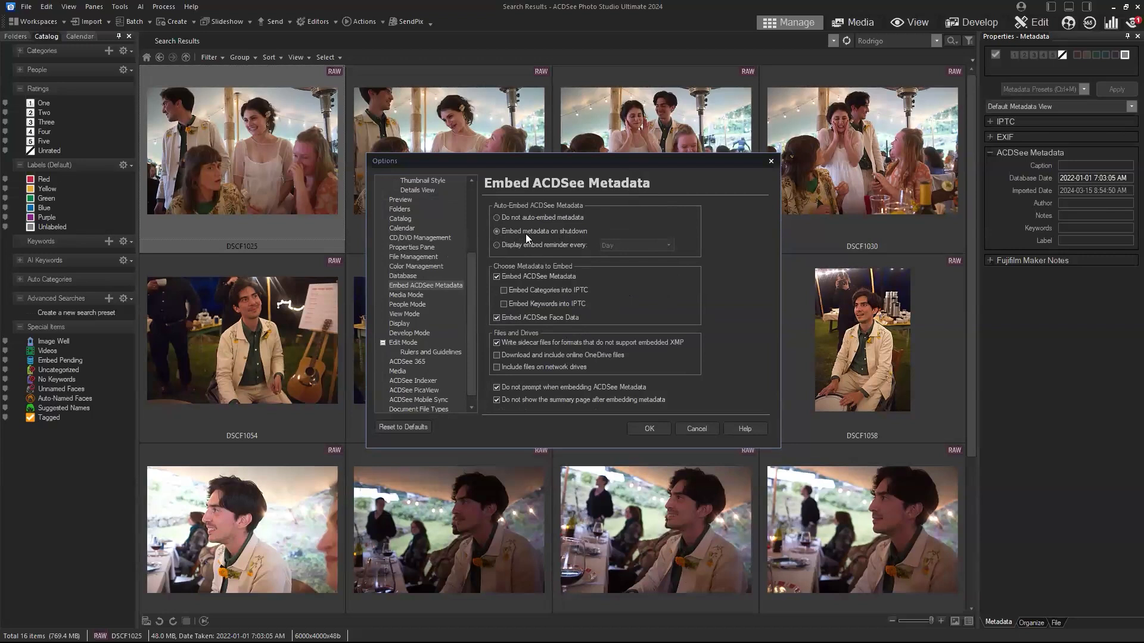
{"action": "left_click", "coordinate": [651, 428]}
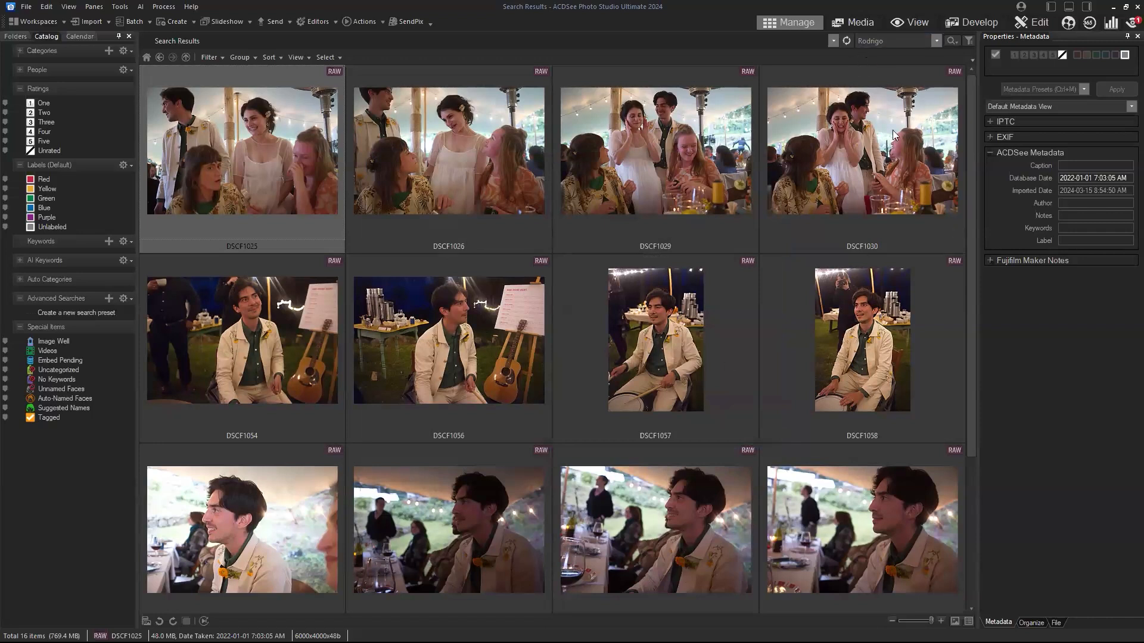
Switch to People mode and open the Face Detection page in Tools > Options.
{"action": "left_click", "coordinate": [1069, 24]}
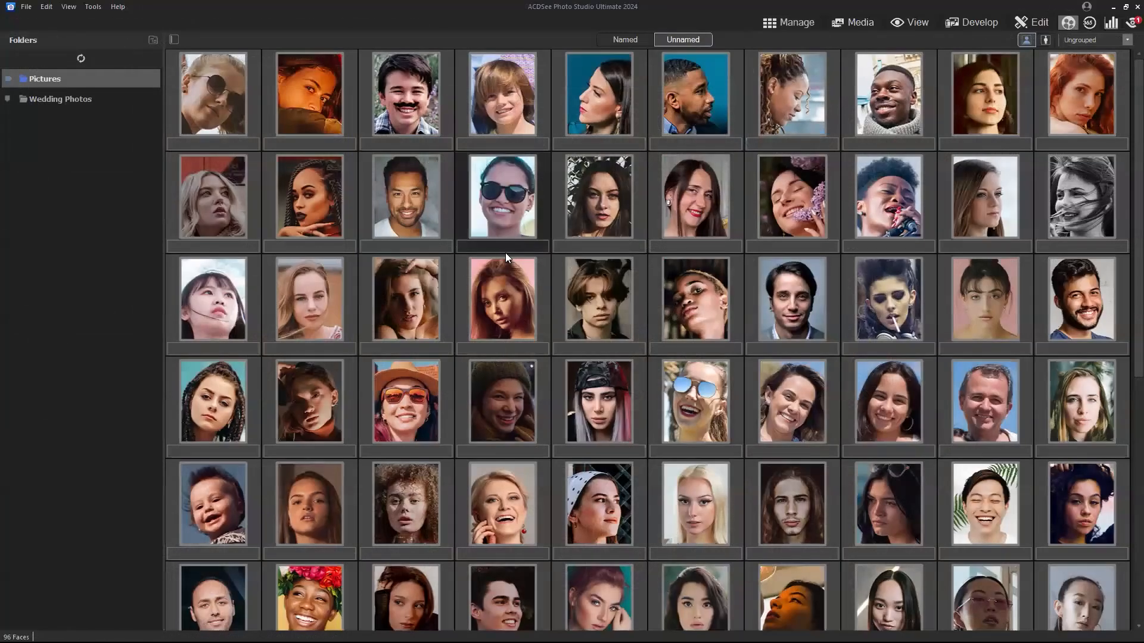
{"action": "left_click", "coordinate": [92, 7]}
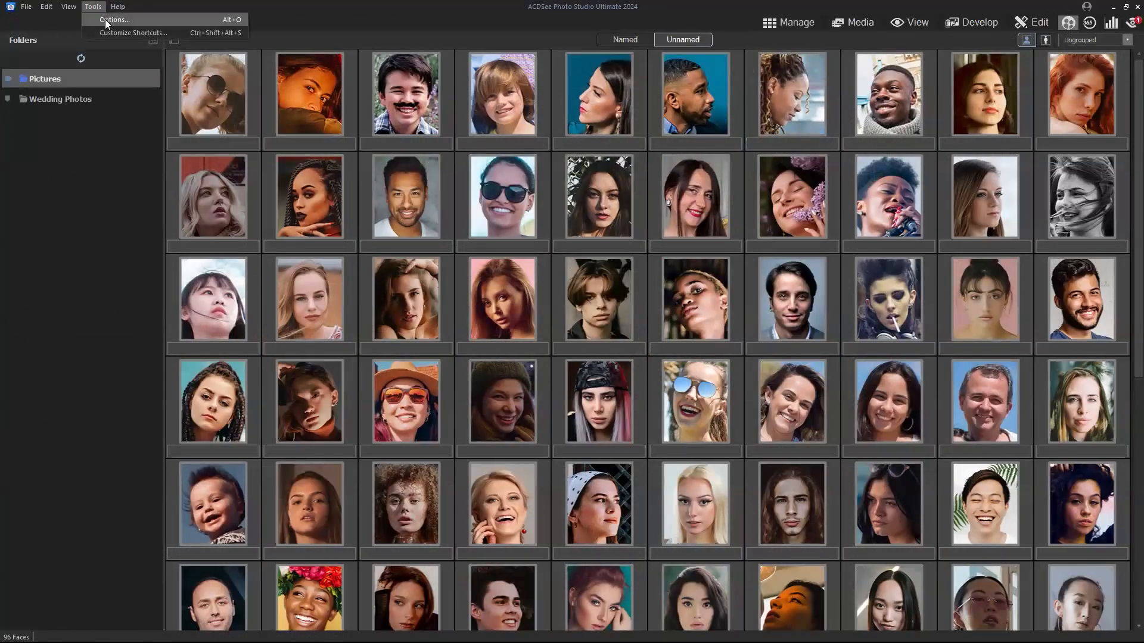
{"action": "left_click", "coordinate": [106, 21]}
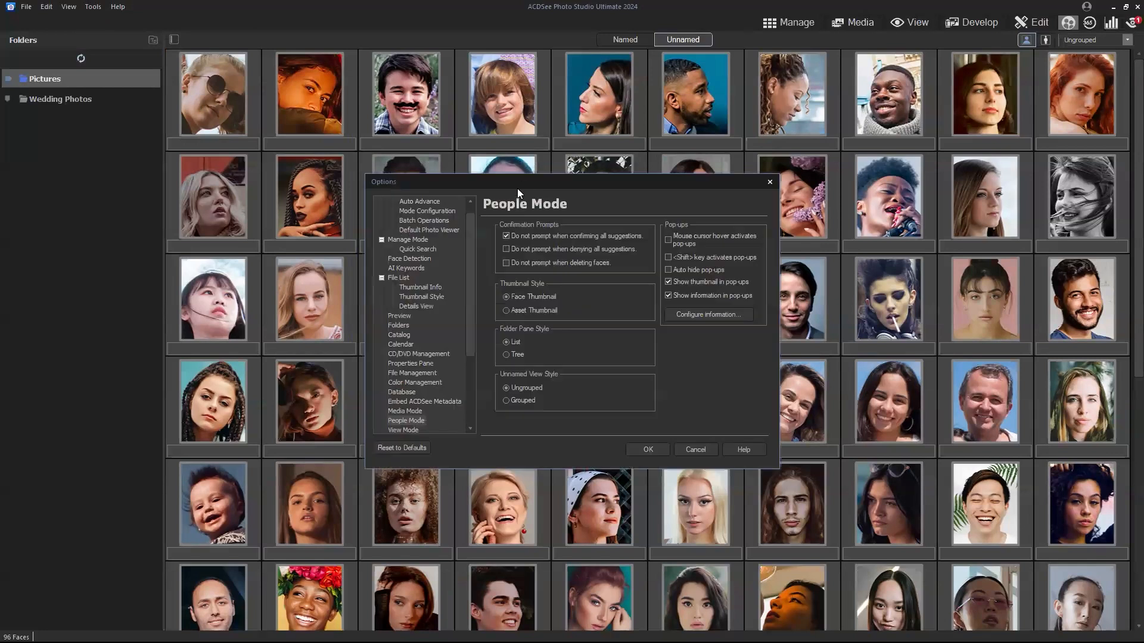
{"action": "left_click_drag", "start_coordinate": [468, 276], "coordinate": [467, 250]}
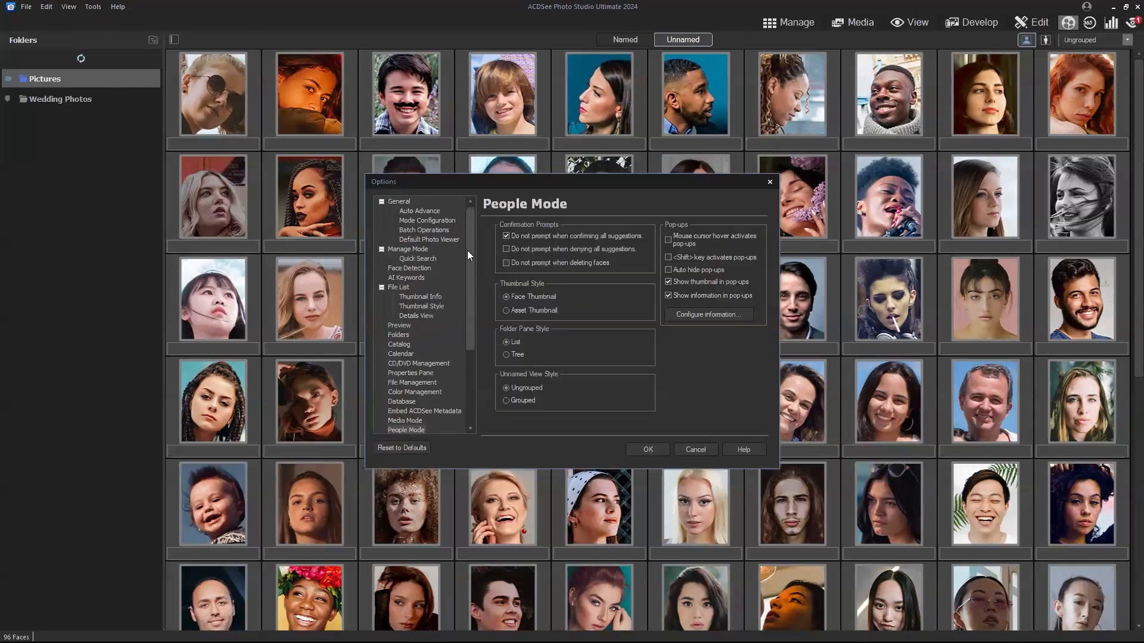
{"action": "left_click", "coordinate": [419, 268]}
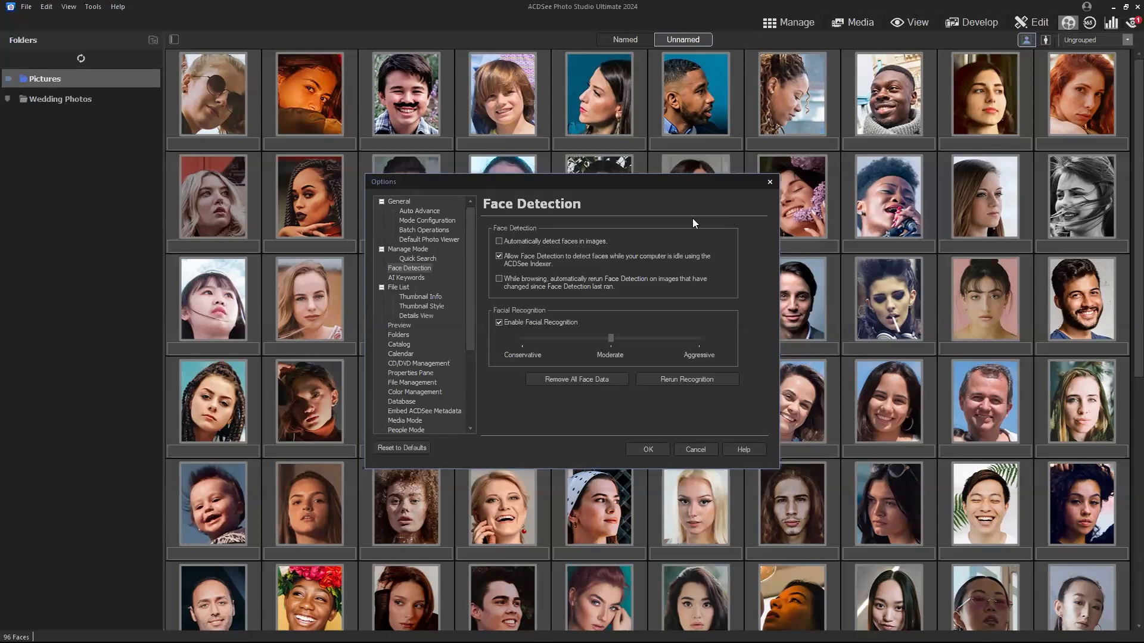
Keep idle-time face detection enabled and leave facial recognition at Moderate after trying Conservative.
{"action": "left_click", "coordinate": [499, 256]}
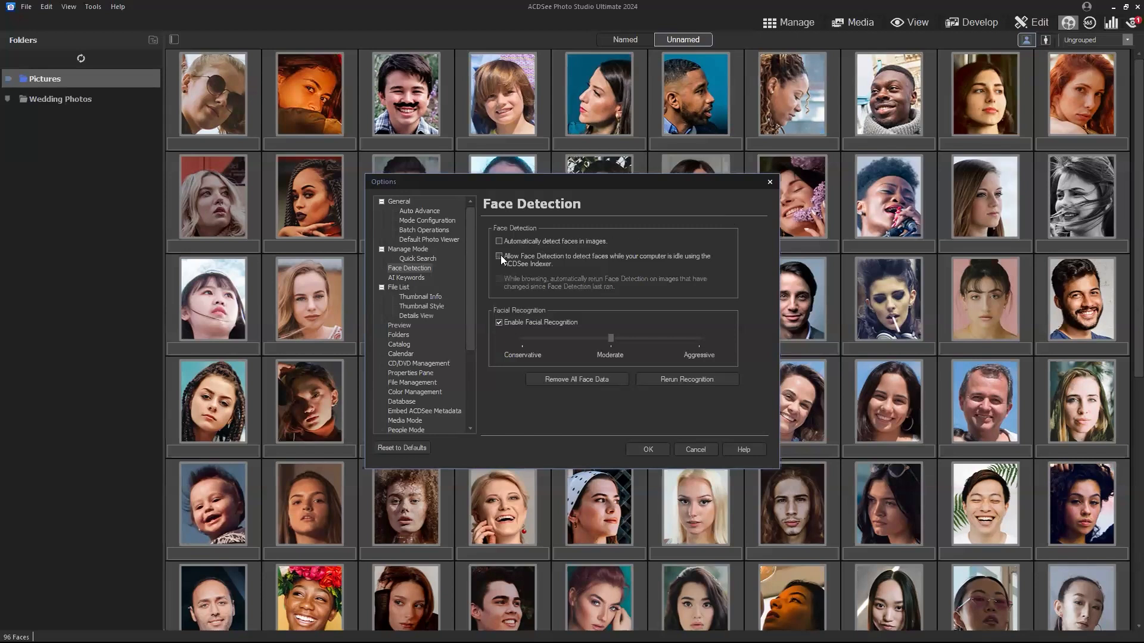
{"action": "left_click", "coordinate": [499, 257]}
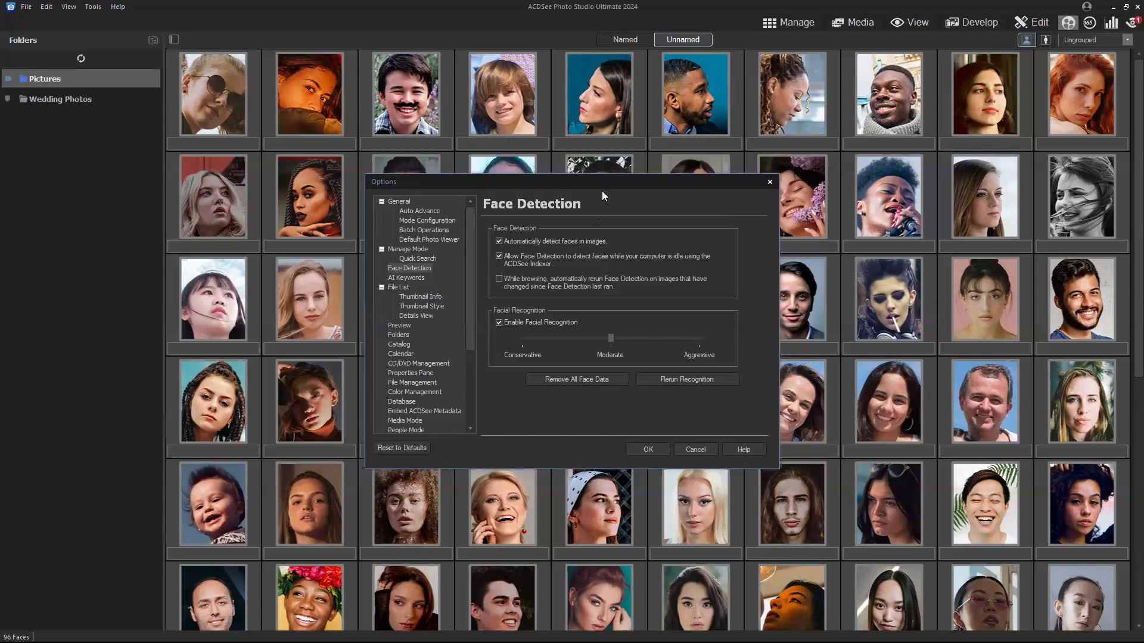
{"action": "left_click_drag", "start_coordinate": [599, 179], "coordinate": [601, 126]}
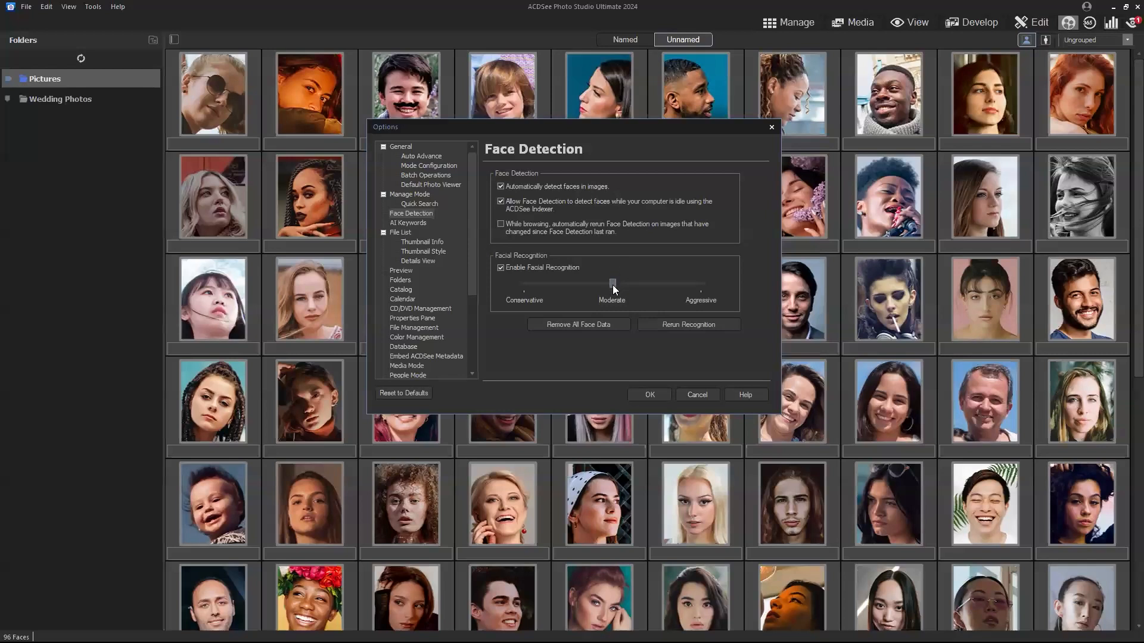
{"action": "left_click_drag", "start_coordinate": [613, 285], "coordinate": [528, 286]}
{"action": "left_click_drag", "start_coordinate": [526, 289], "coordinate": [604, 290]}
{"action": "left_click", "coordinate": [613, 284]}
{"action": "left_click_drag", "start_coordinate": [471, 276], "coordinate": [472, 295]}
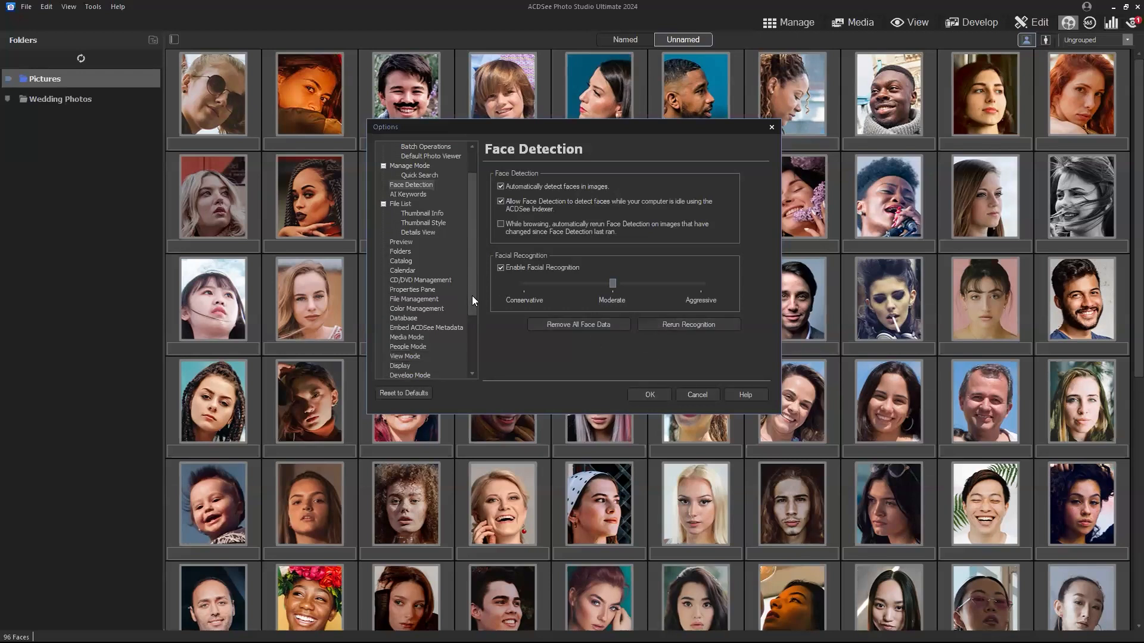
Show the People Mode page with its confirmation prompt settings in Options.
{"action": "left_click", "coordinate": [417, 349]}
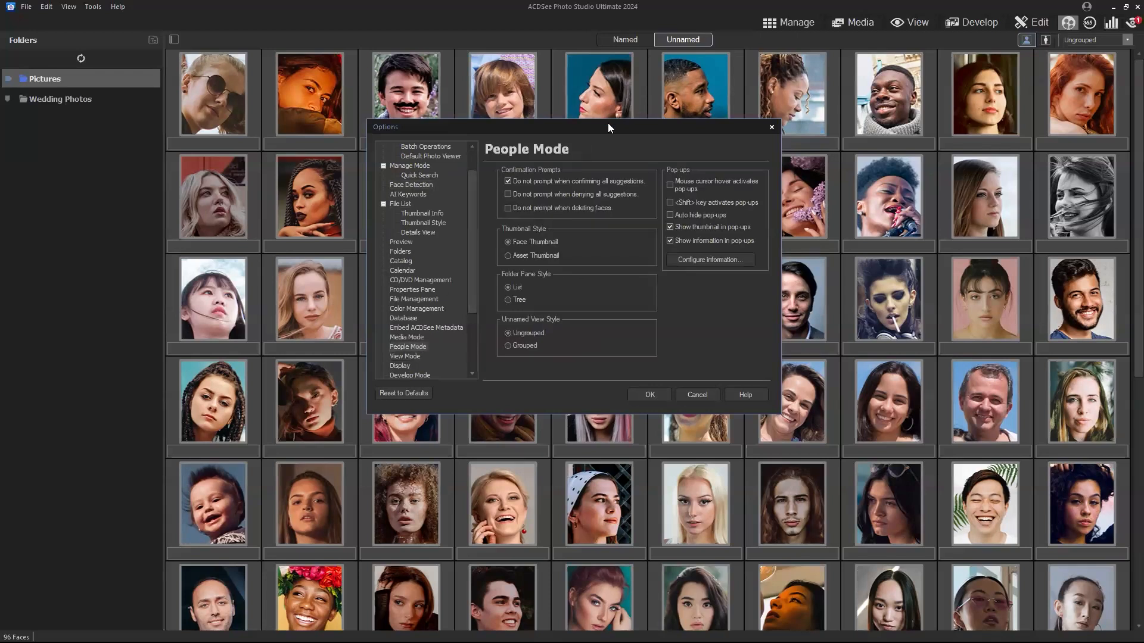
{"action": "left_click_drag", "start_coordinate": [471, 220], "coordinate": [473, 260]}
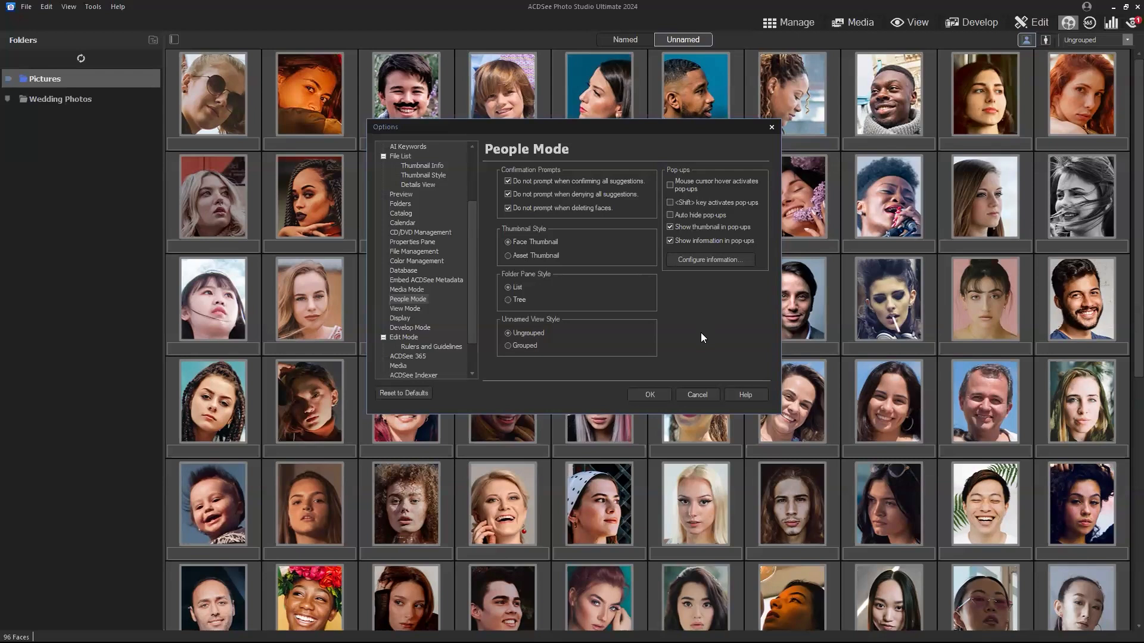
{"action": "left_click", "coordinate": [695, 395]}
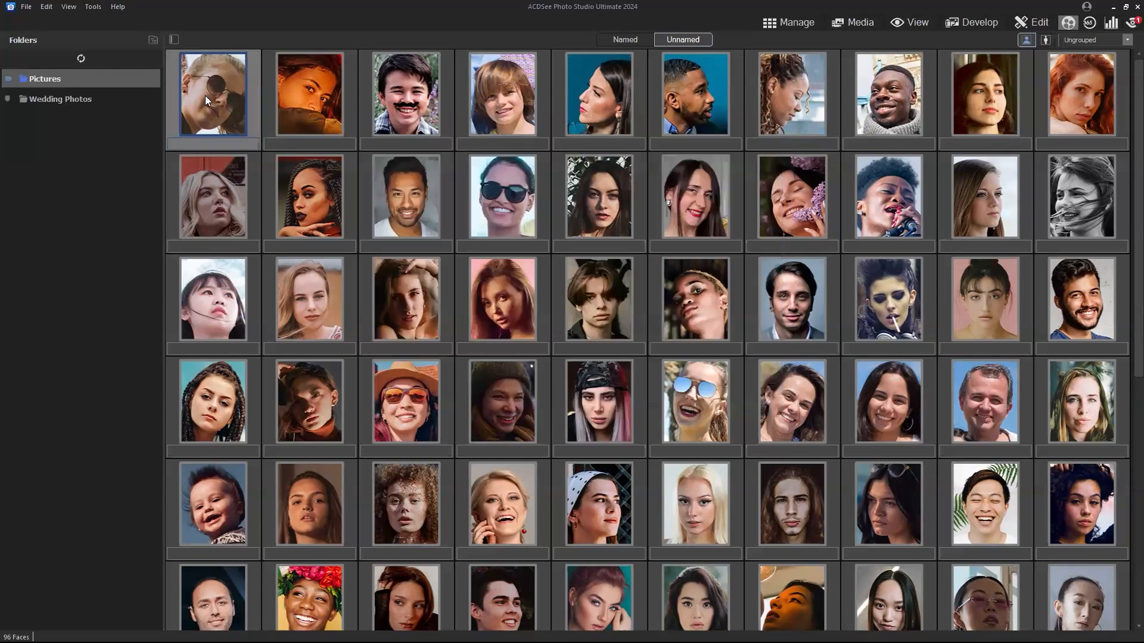
{"action": "right_click", "coordinate": [205, 96]}
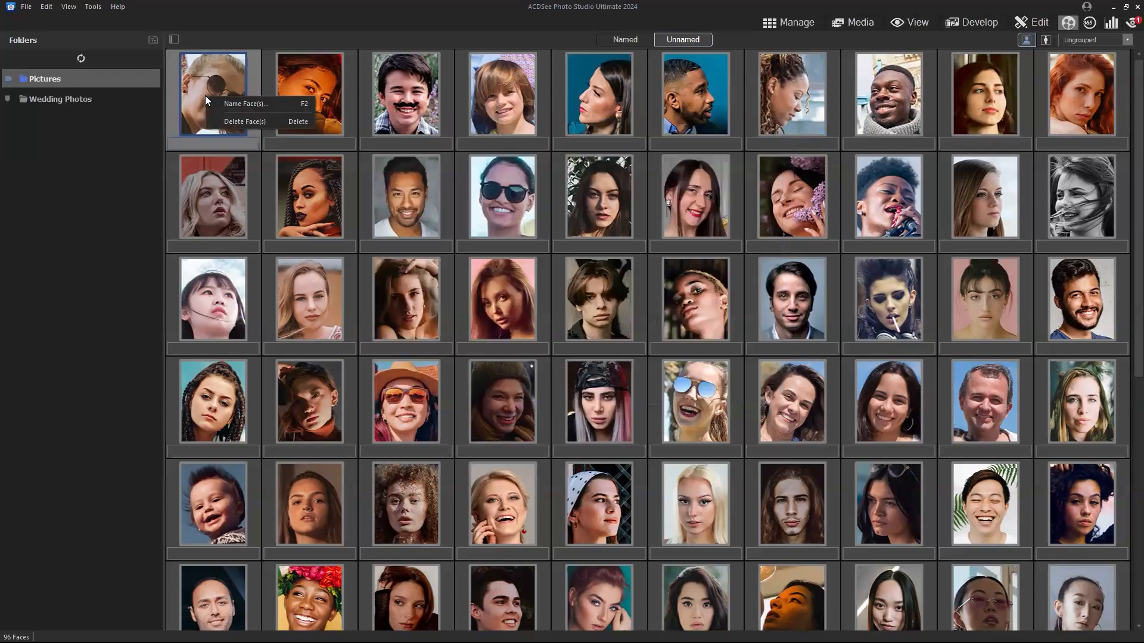
{"action": "left_click", "coordinate": [218, 71]}
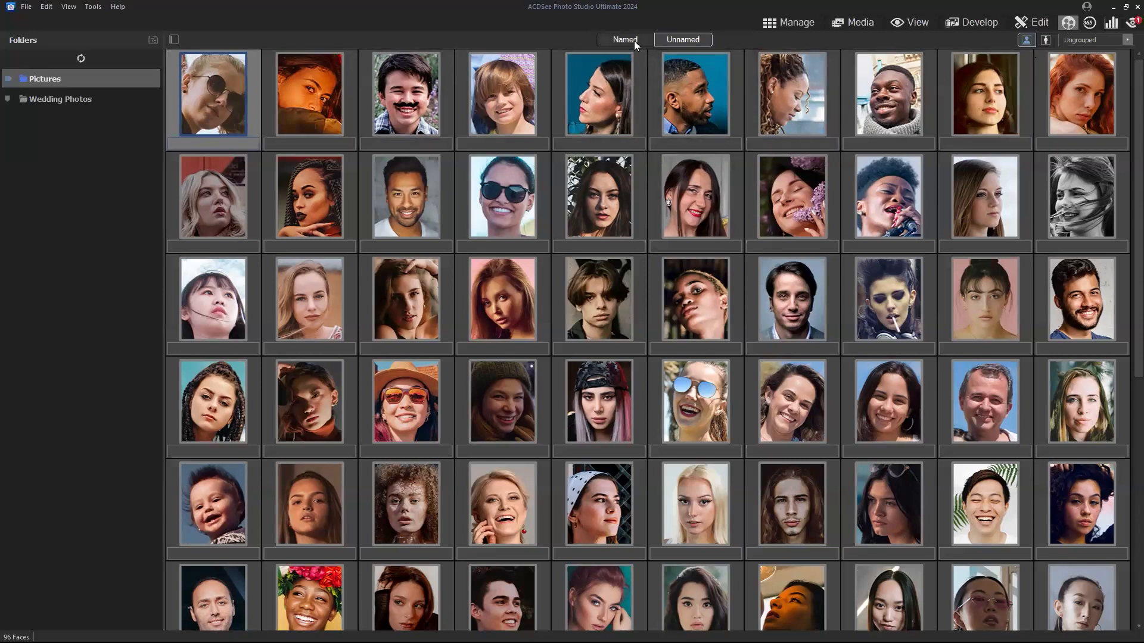
{"action": "right_click", "coordinate": [212, 89]}
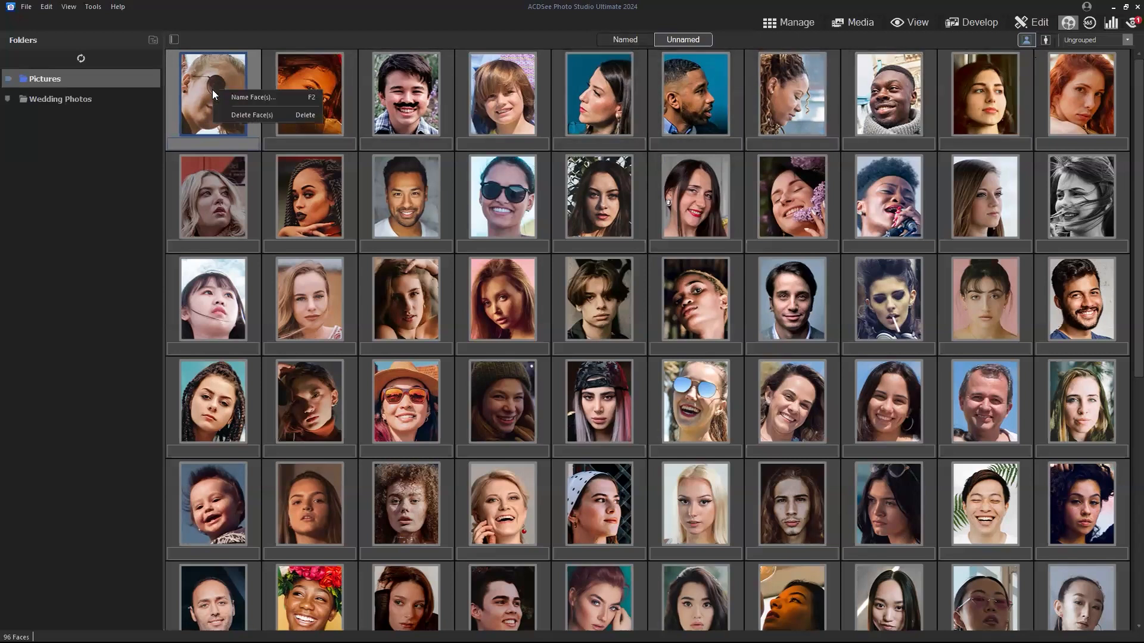
{"action": "left_click", "coordinate": [283, 118]}
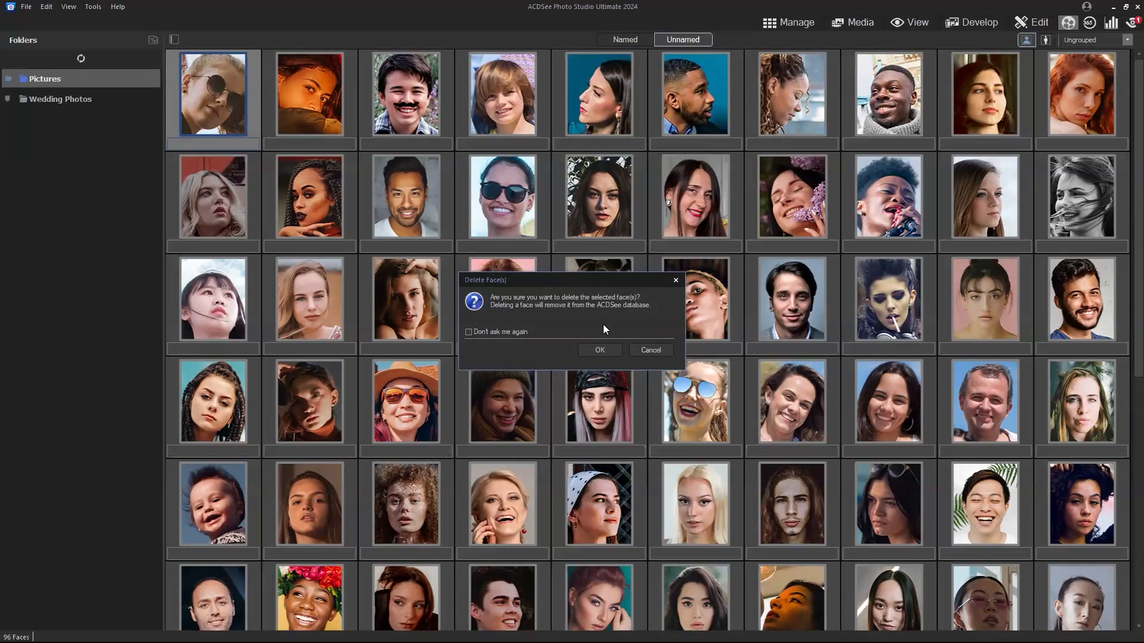
{"action": "left_click", "coordinate": [651, 351]}
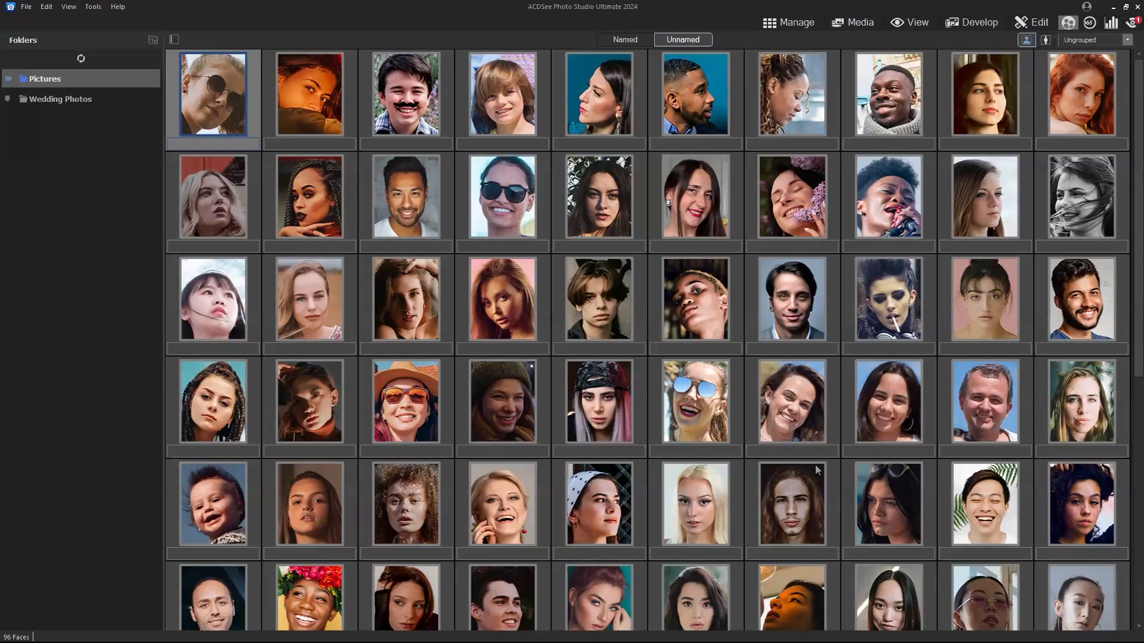
Delete the second named person, tagged in 6 faces, then show all 172 unnamed faces.
{"action": "left_click", "coordinate": [636, 36]}
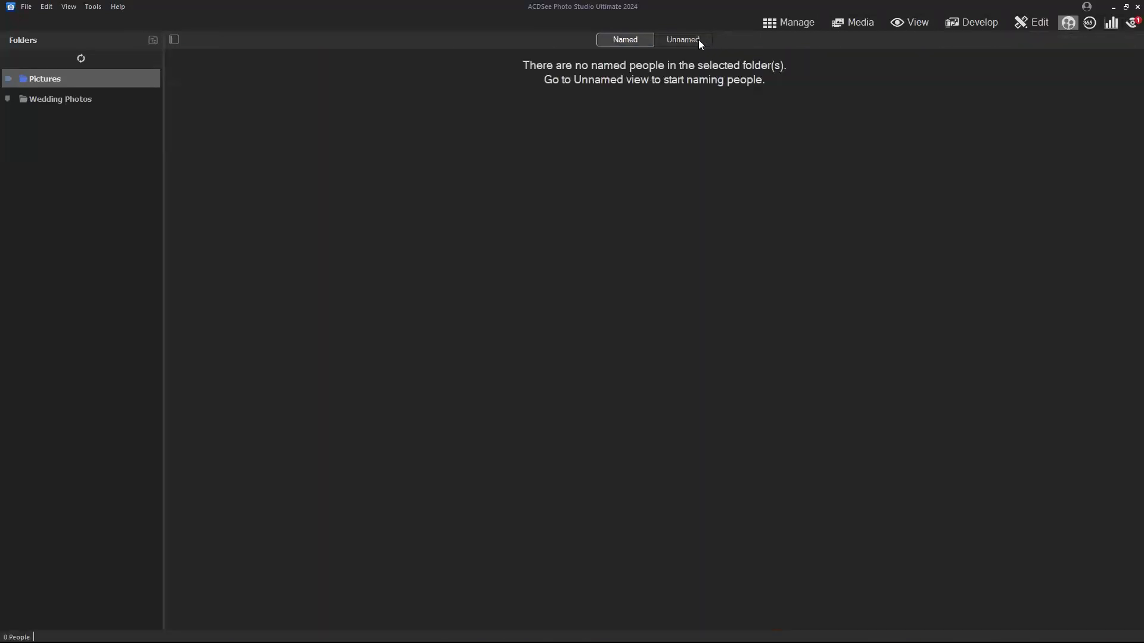
{"action": "left_click", "coordinate": [73, 64]}
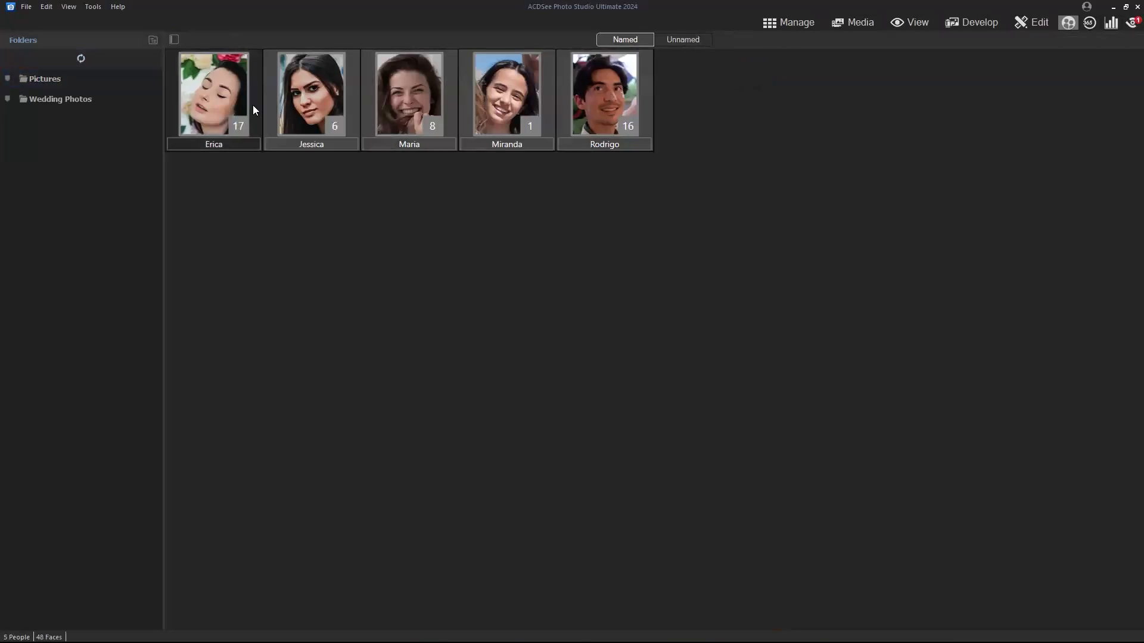
{"action": "left_click", "coordinate": [315, 85]}
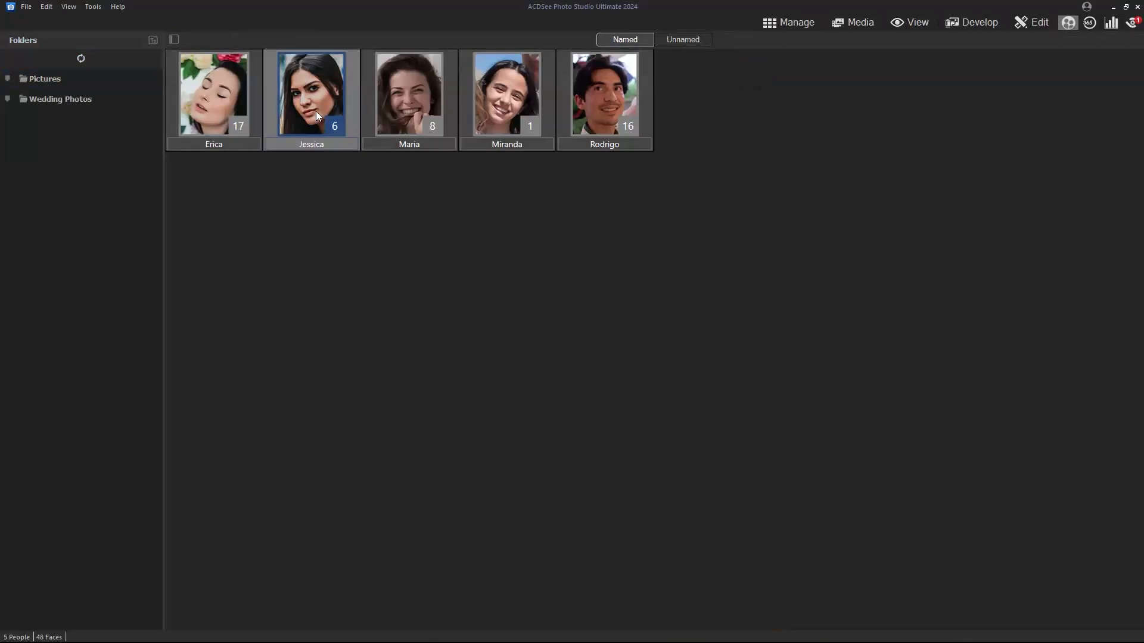
{"action": "right_click", "coordinate": [323, 82]}
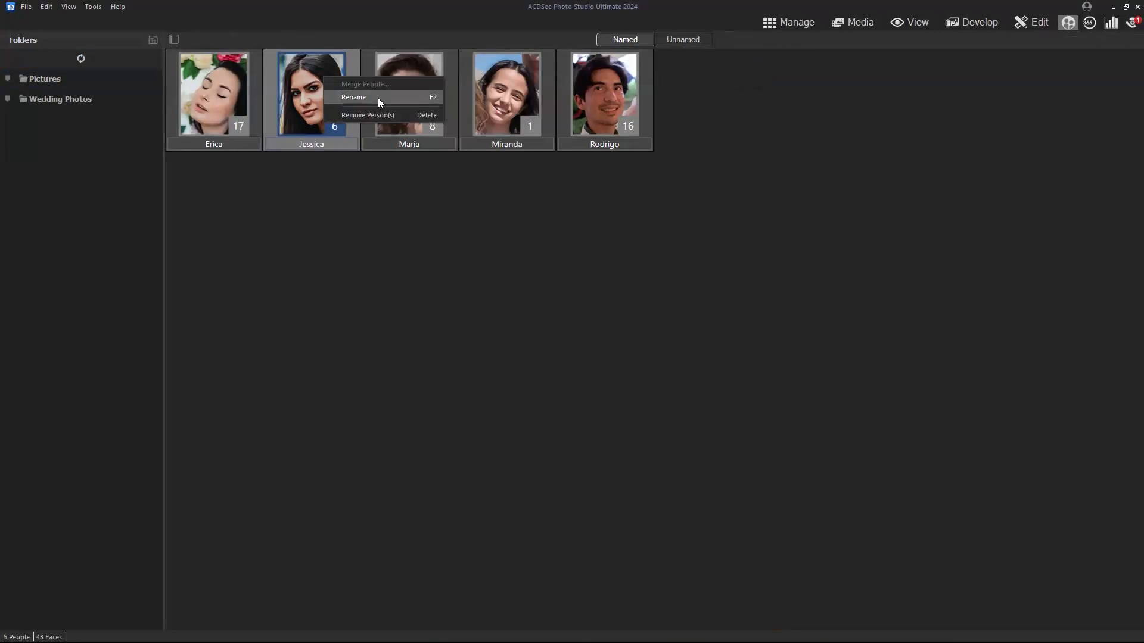
{"action": "left_click", "coordinate": [378, 97]}
{"action": "right_click", "coordinate": [316, 89]}
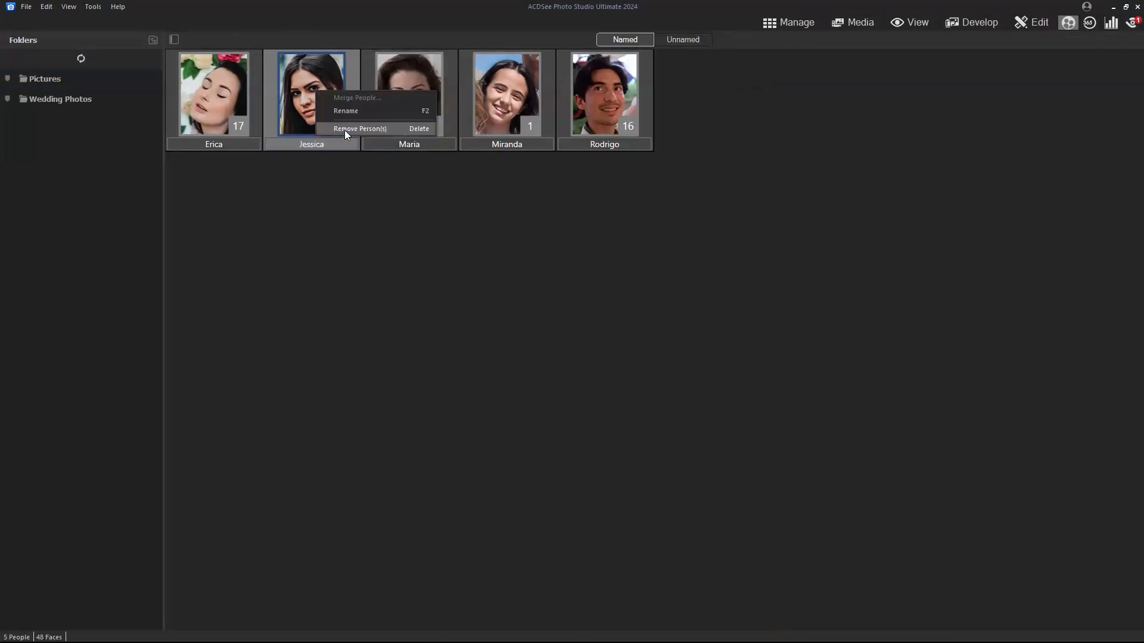
{"action": "left_click", "coordinate": [344, 130]}
{"action": "key", "text": "Return"}
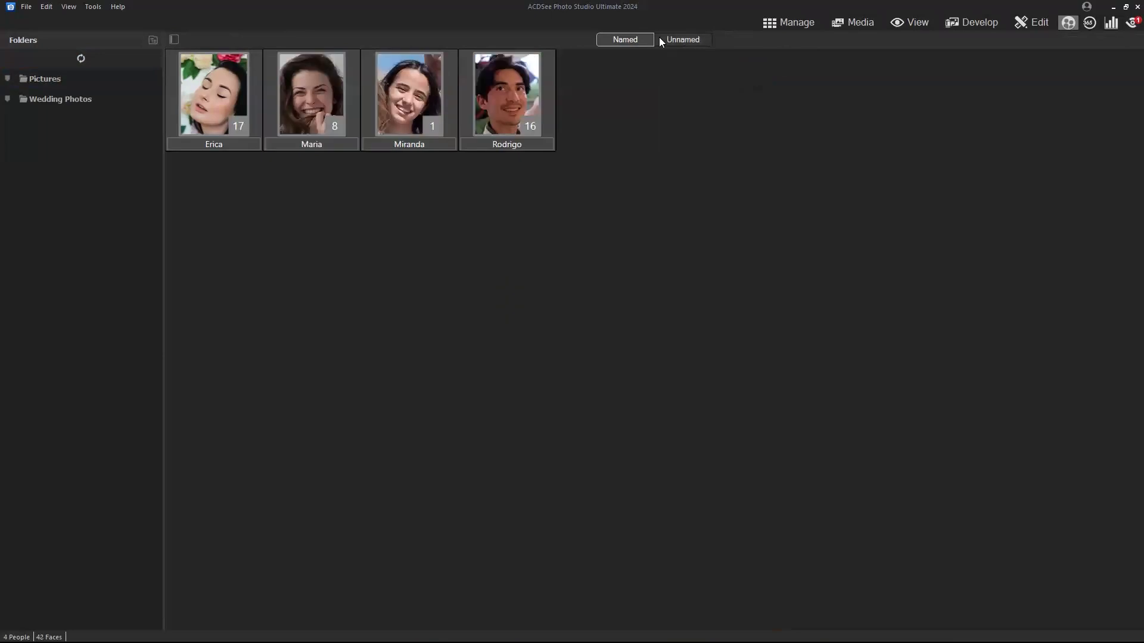
{"action": "left_click", "coordinate": [681, 40]}
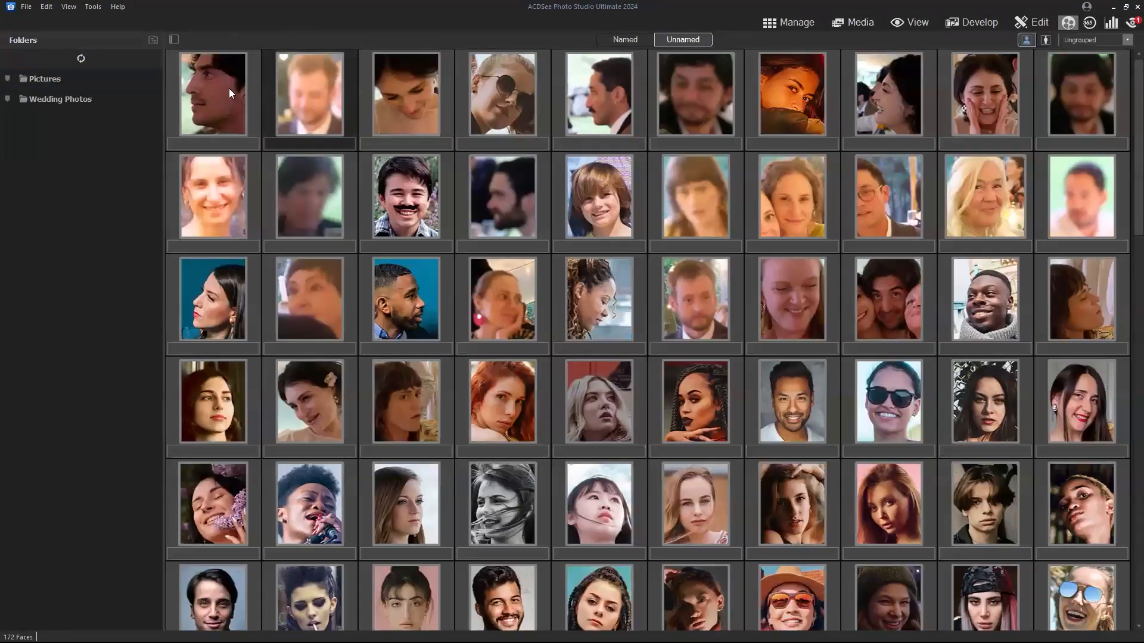
Group the Pictures folder's unnamed faces into 10 look-alike groups, then view the 4 named people.
{"action": "left_click", "coordinate": [92, 79]}
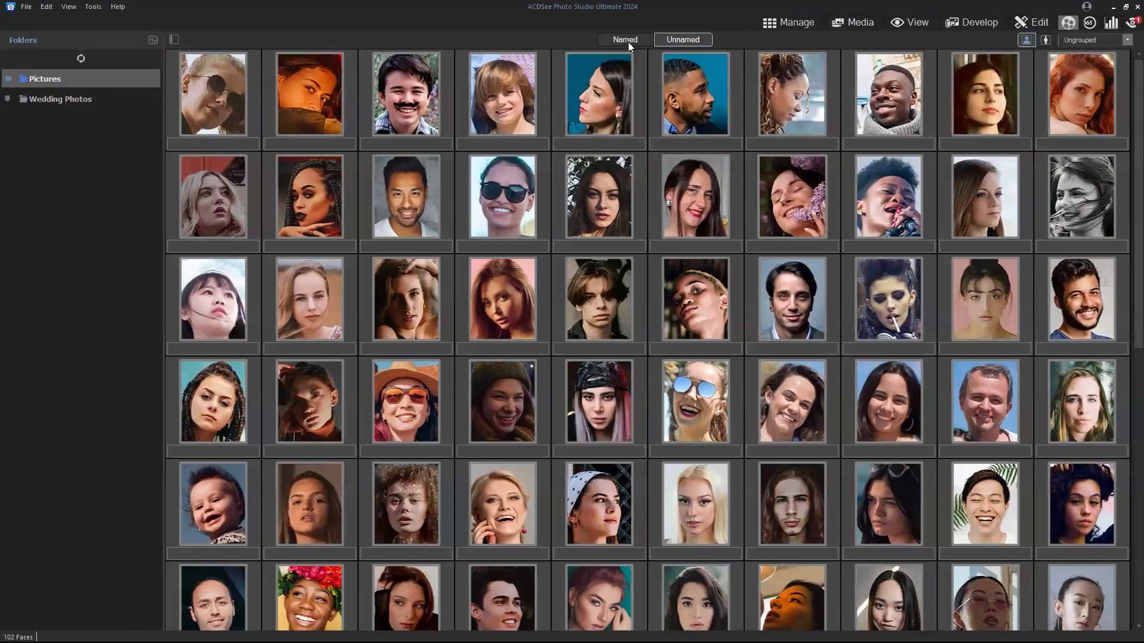
{"action": "left_click", "coordinate": [1072, 37]}
{"action": "left_click", "coordinate": [1073, 62]}
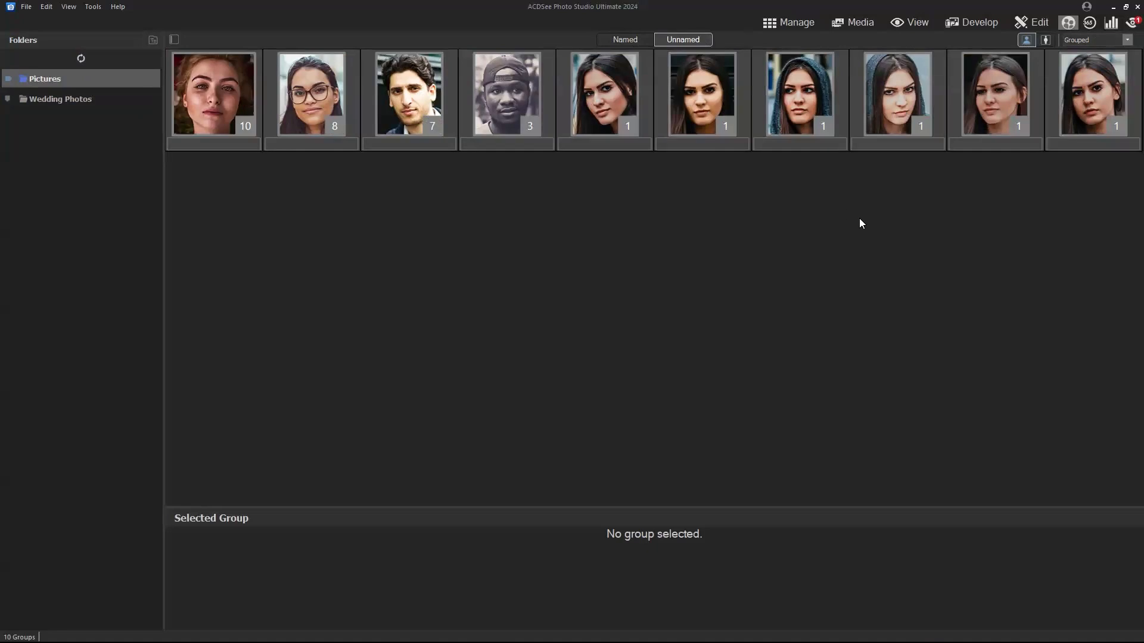
{"action": "left_click", "coordinate": [636, 41]}
{"action": "left_click", "coordinate": [100, 55]}
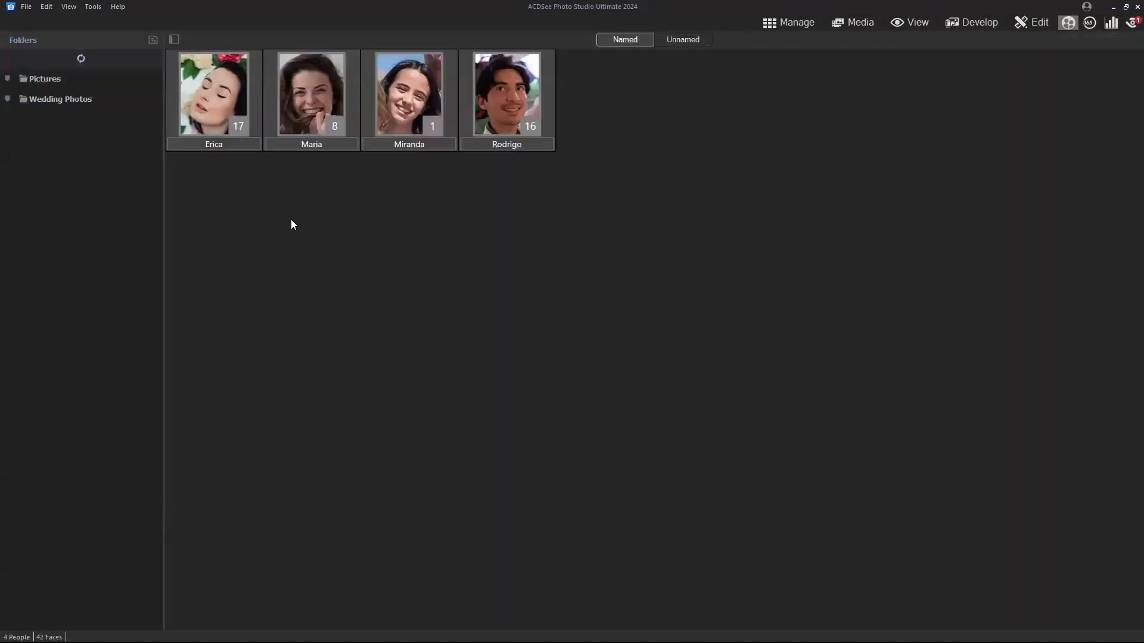
Look over one named person's tagged faces, leaving that person unchanged.
{"action": "double_click", "coordinate": [331, 94]}
{"action": "left_click", "coordinate": [199, 38]}
{"action": "right_click", "coordinate": [320, 100]}
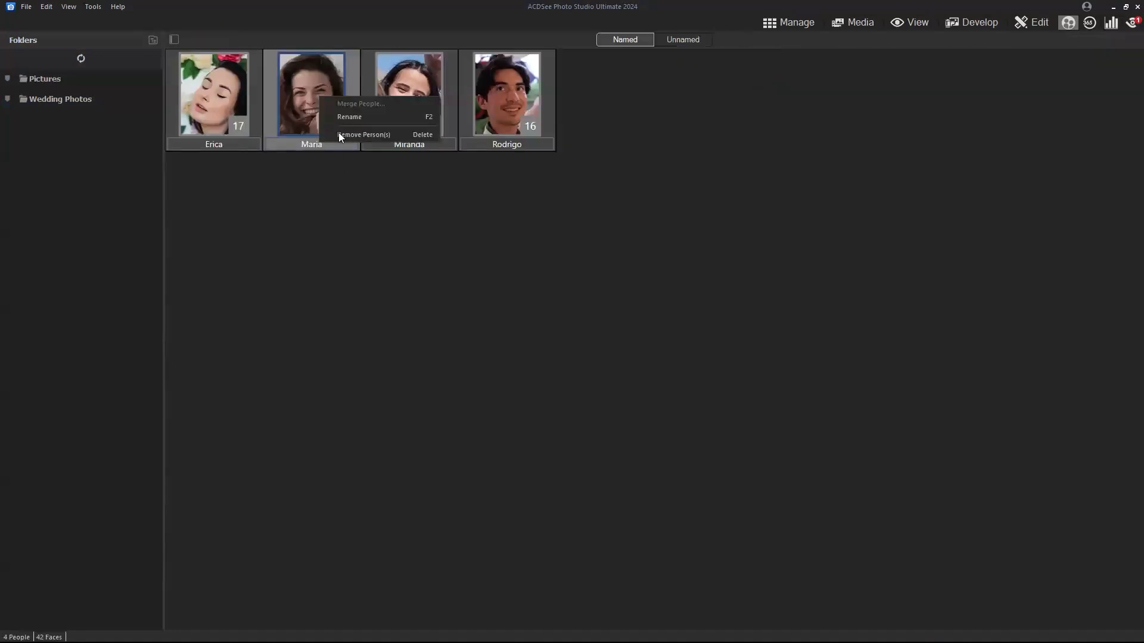
{"action": "left_click", "coordinate": [318, 175]}
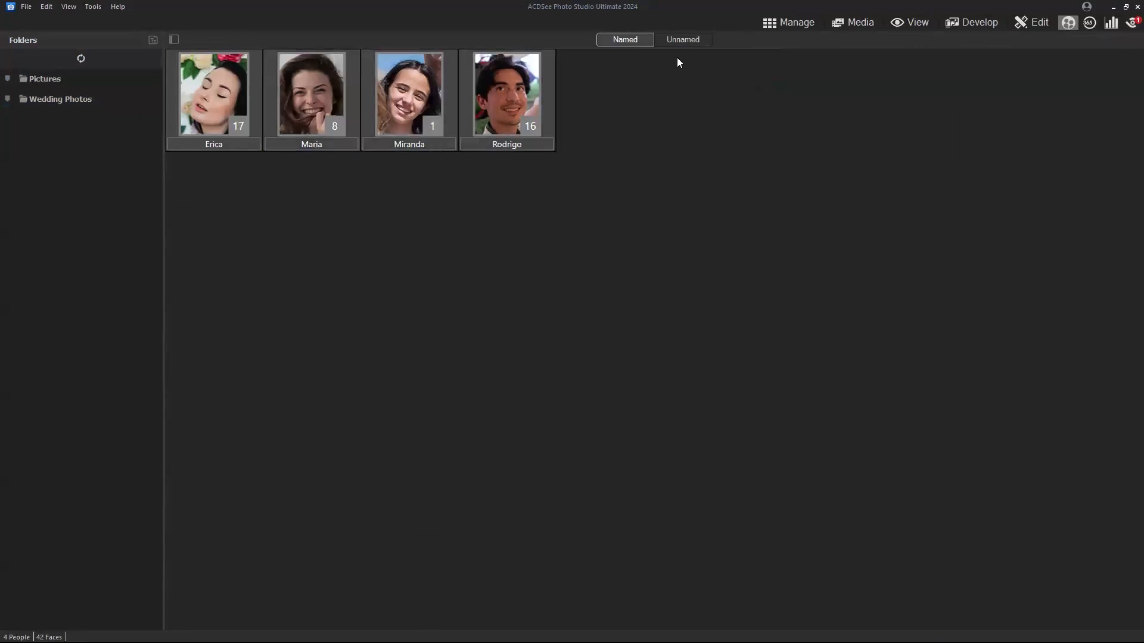
Name the fourth unnamed group of eight faces after the new person, adding her to named people.
{"action": "left_click", "coordinate": [683, 40]}
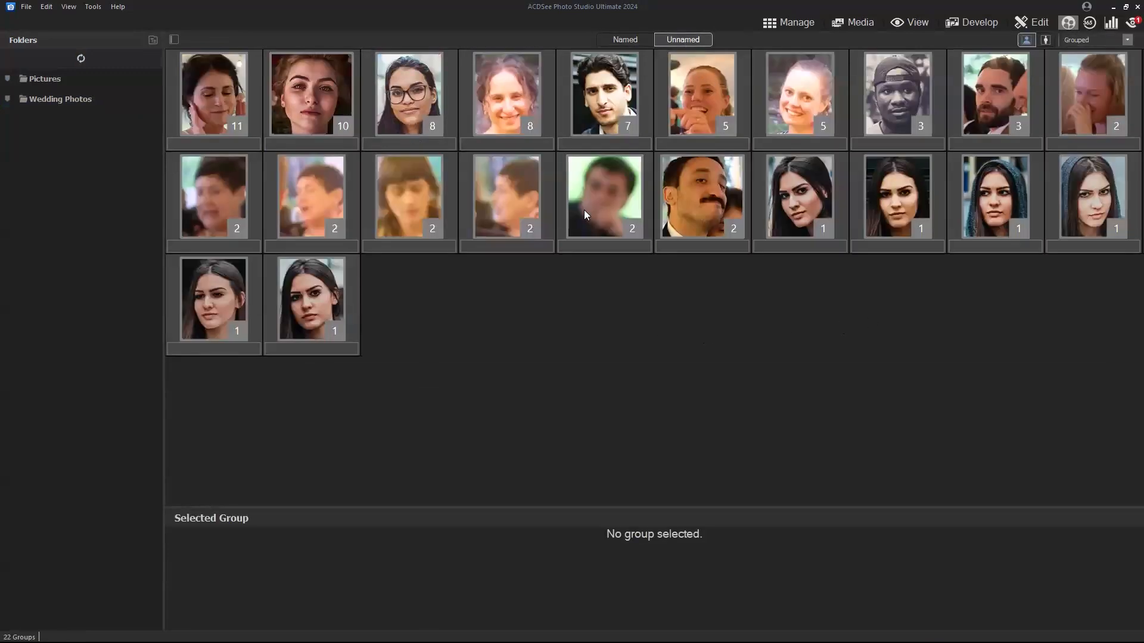
{"action": "left_click", "coordinate": [524, 142]}
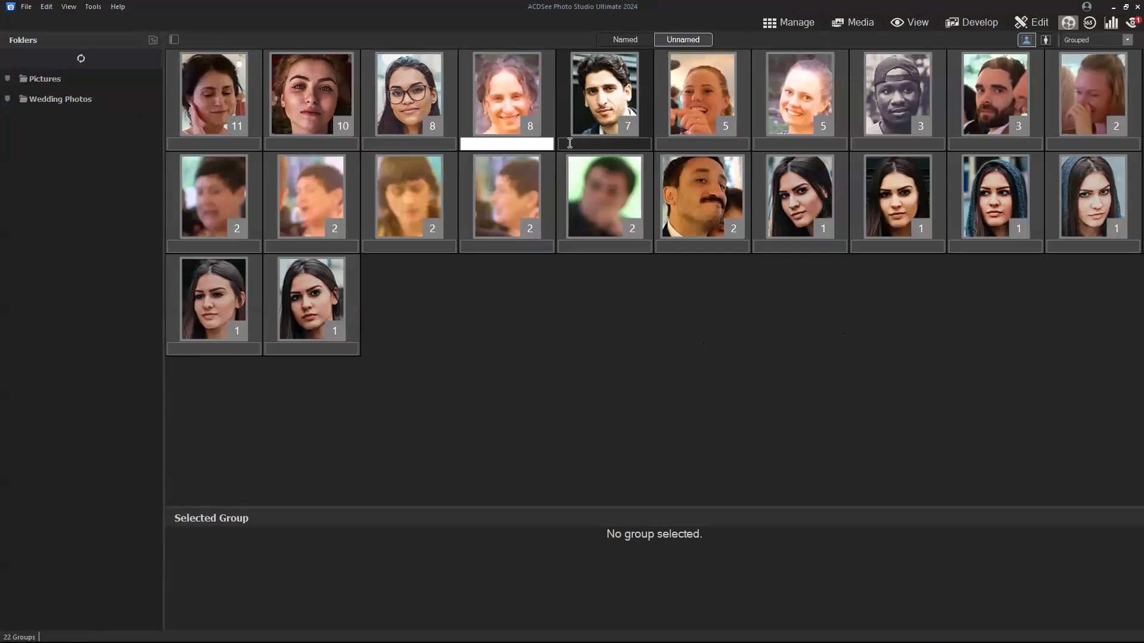
{"action": "type", "text": "Robyn"}
{"action": "key", "text": "Return"}
{"action": "left_click", "coordinate": [636, 42]}
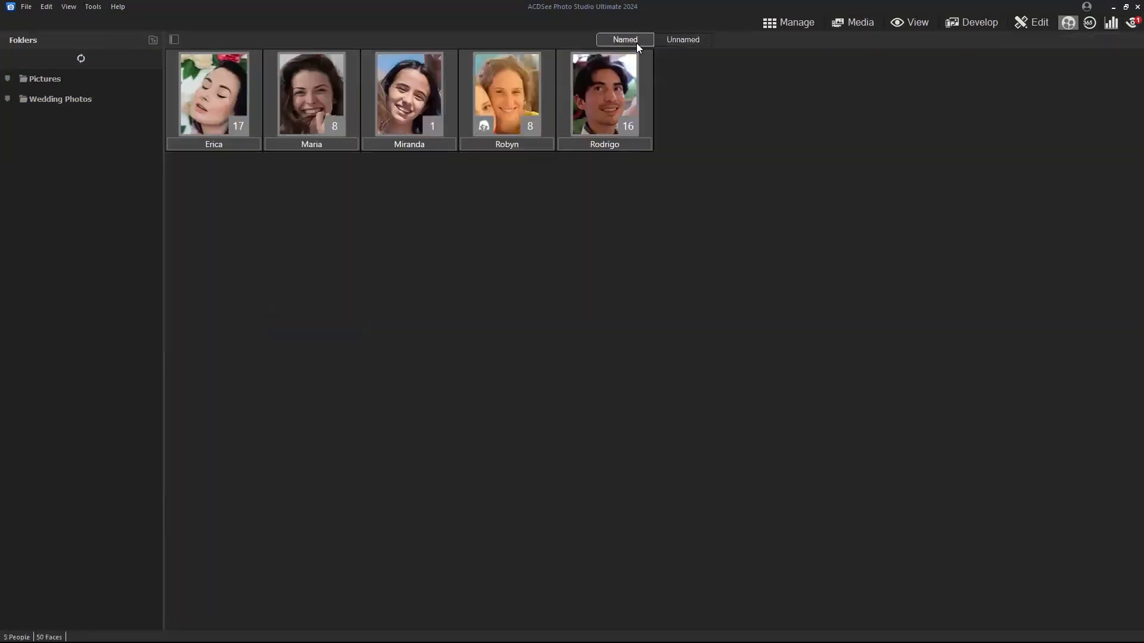
Accept every suggested face on the new person's page, bringing her to 11 confirmed faces.
{"action": "double_click", "coordinate": [516, 94]}
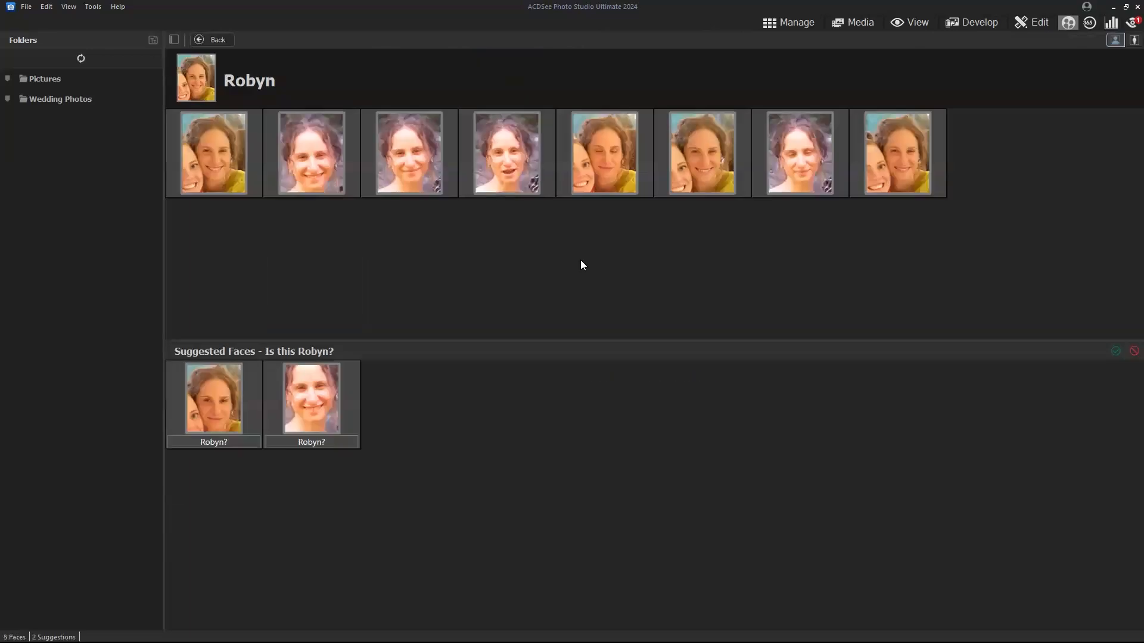
{"action": "left_click", "coordinate": [1116, 351]}
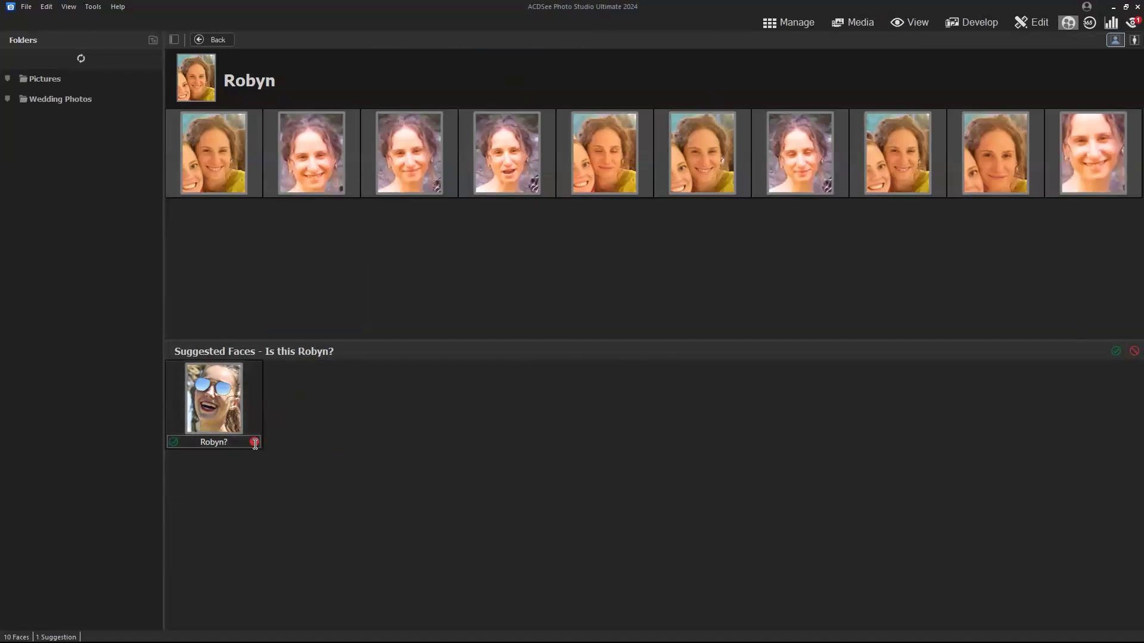
{"action": "left_click", "coordinate": [173, 442]}
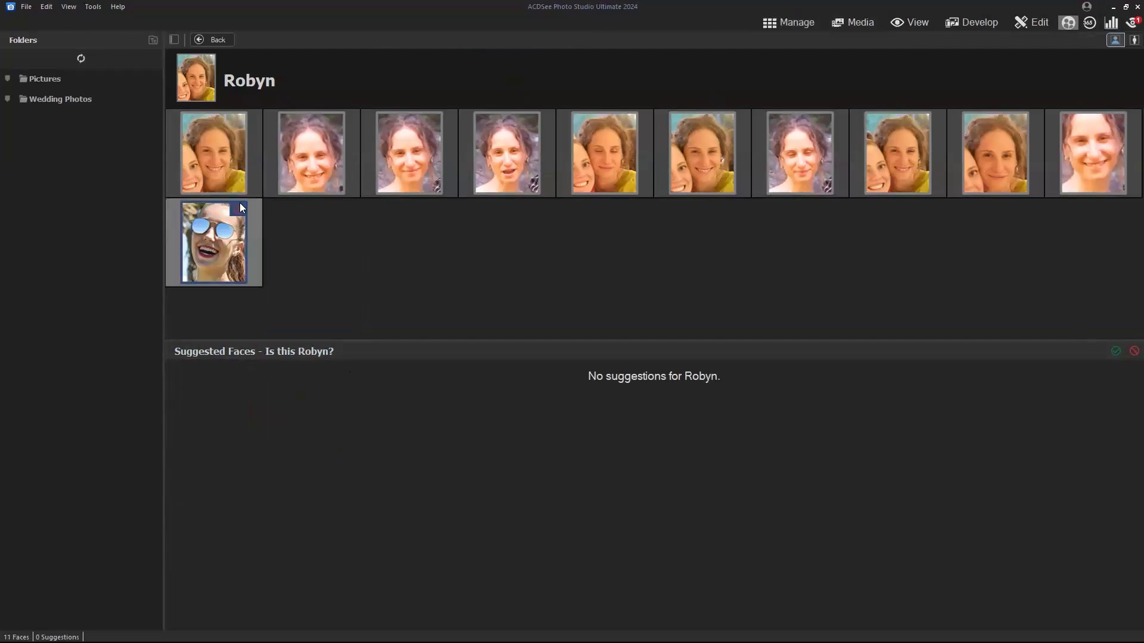
Remove the sunglasses face from her confirmed faces, leaving 10.
{"action": "right_click", "coordinate": [209, 246]}
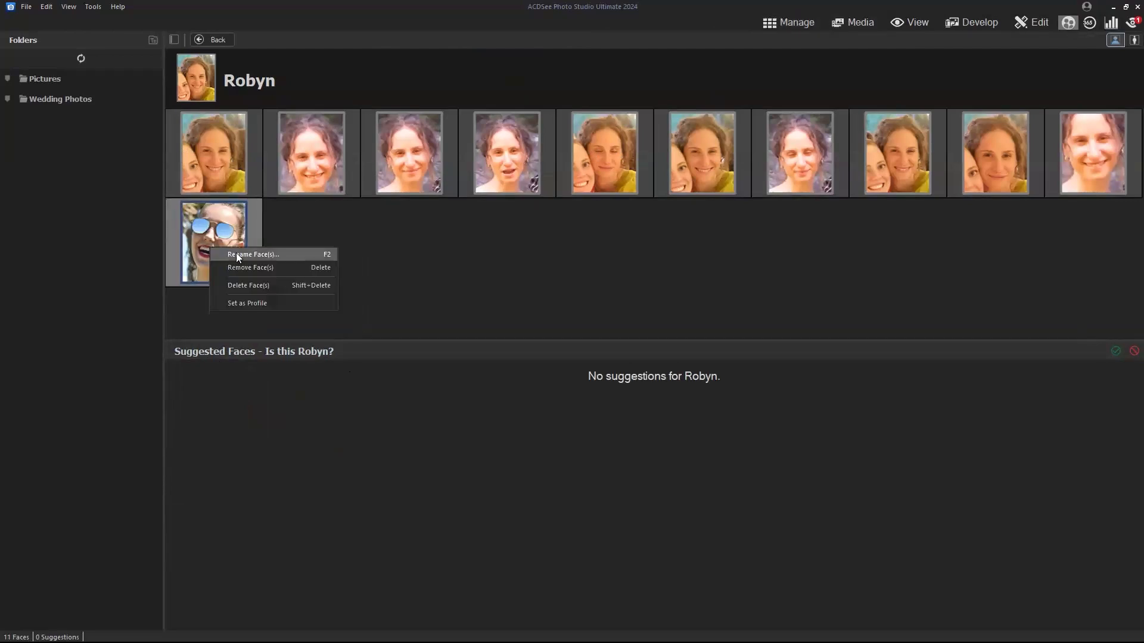
{"action": "left_click", "coordinate": [368, 224]}
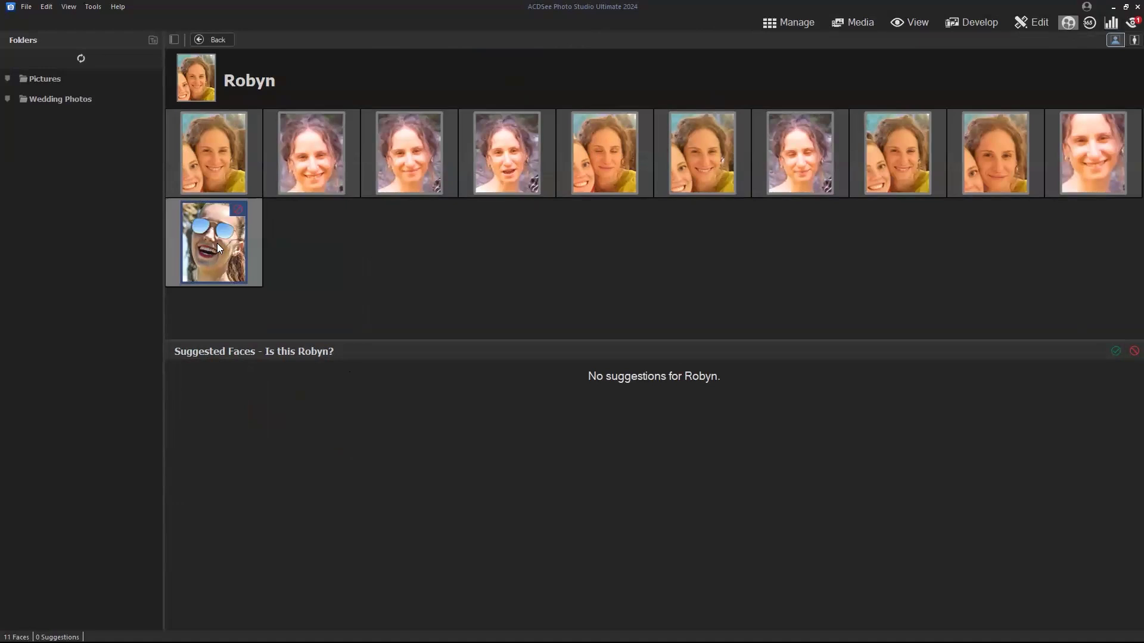
{"action": "right_click", "coordinate": [217, 243]}
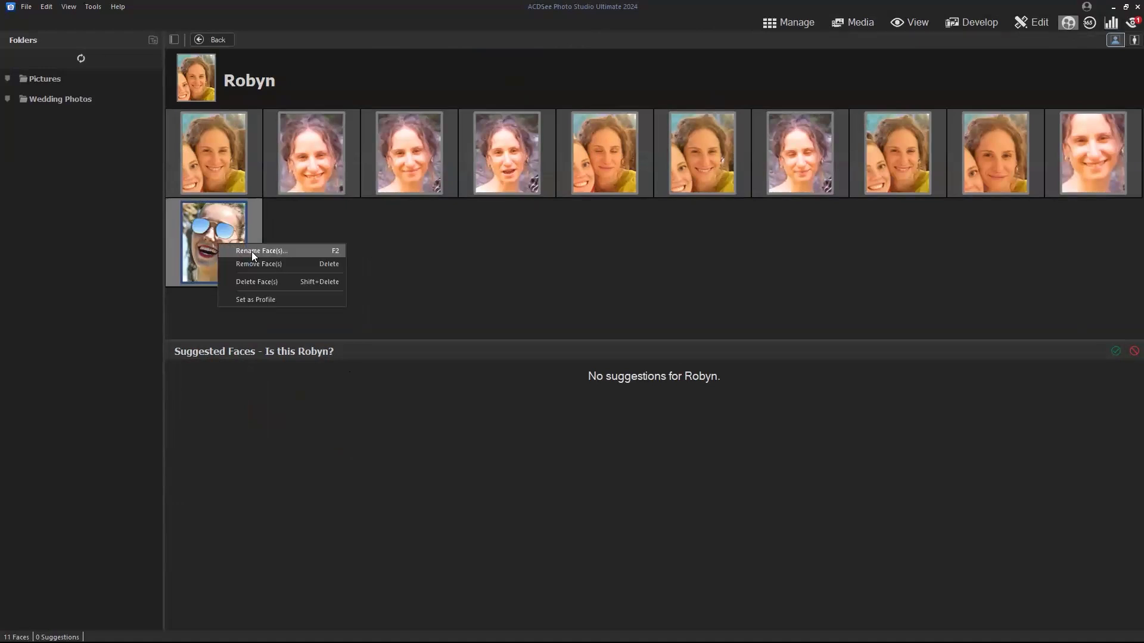
{"action": "left_click", "coordinate": [282, 270]}
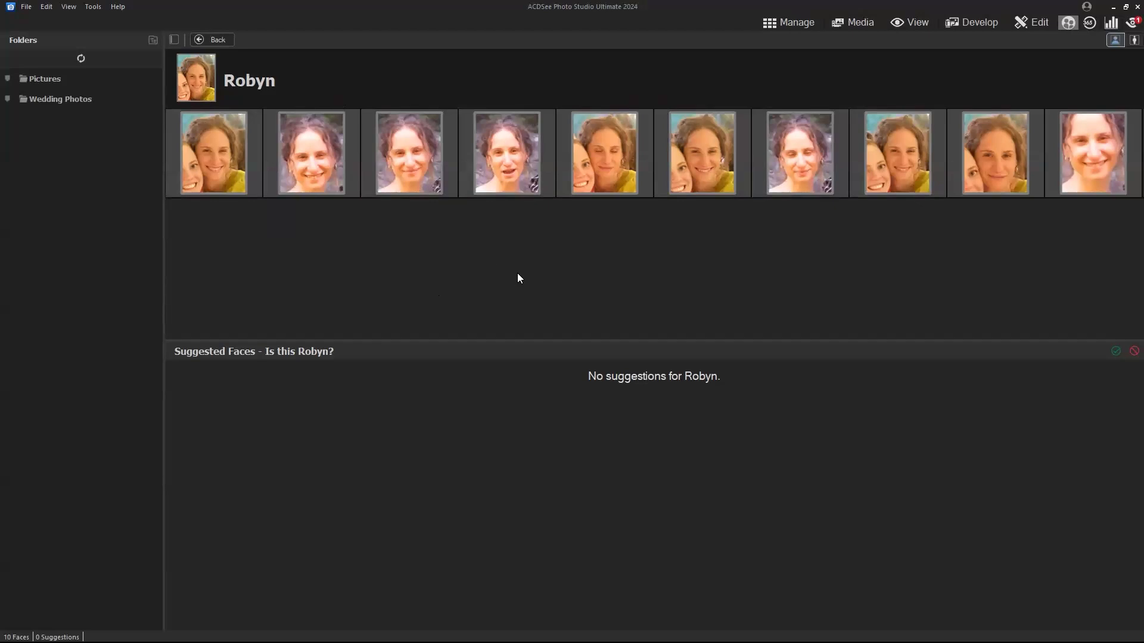
Set the tenth face as her profile picture and return to the Manage mode search results.
{"action": "right_click", "coordinate": [608, 159]}
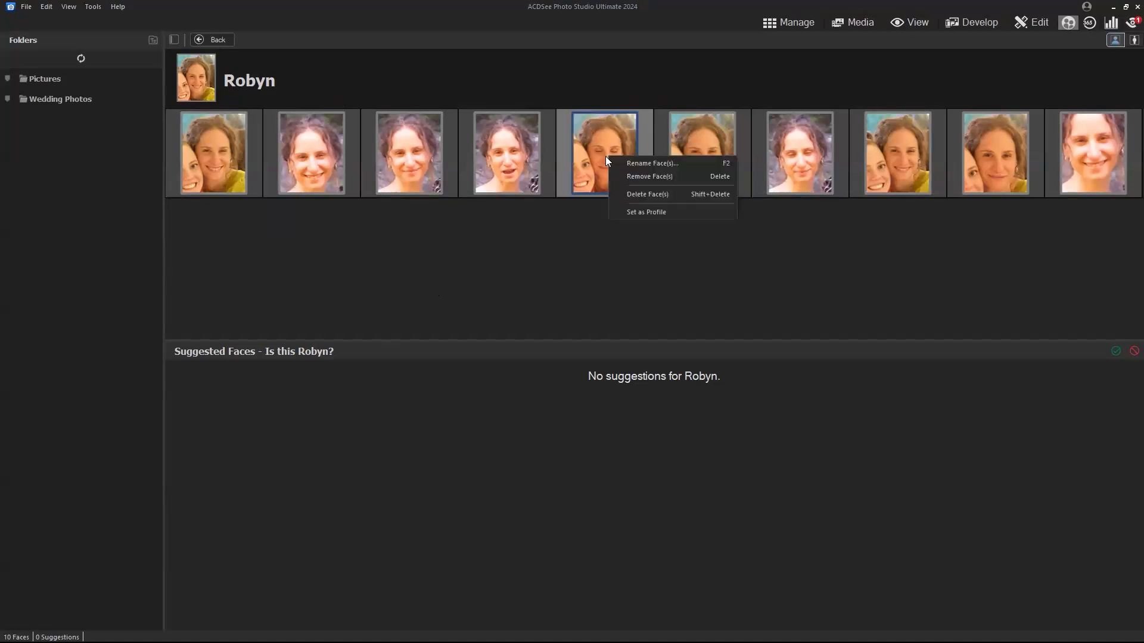
{"action": "left_click", "coordinate": [600, 126]}
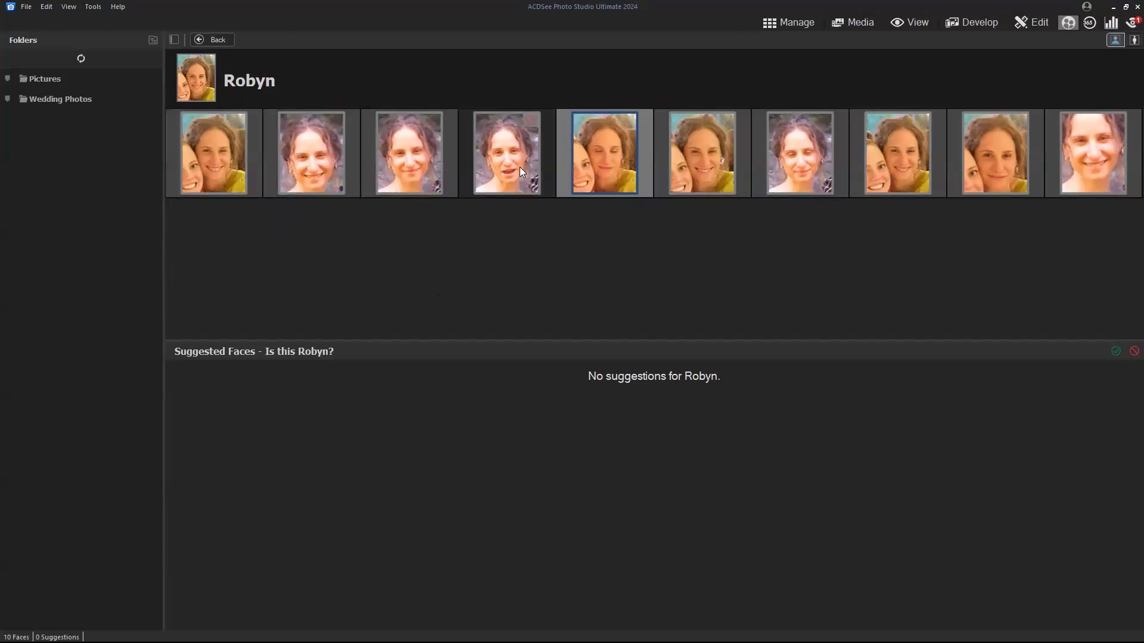
{"action": "right_click", "coordinate": [611, 158]}
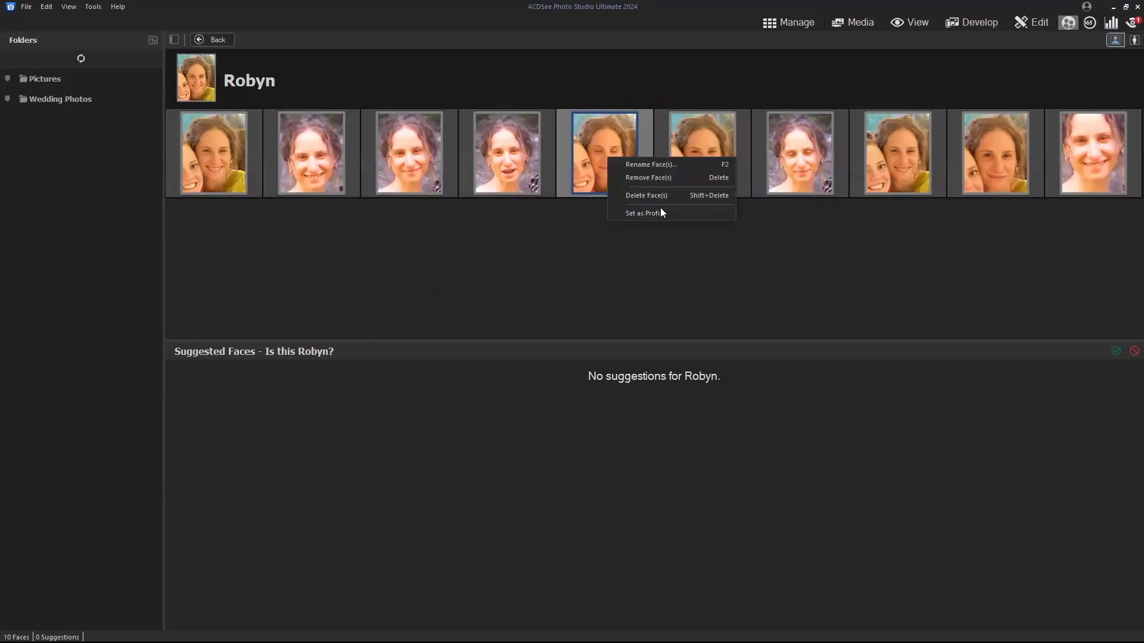
{"action": "left_click", "coordinate": [1086, 149]}
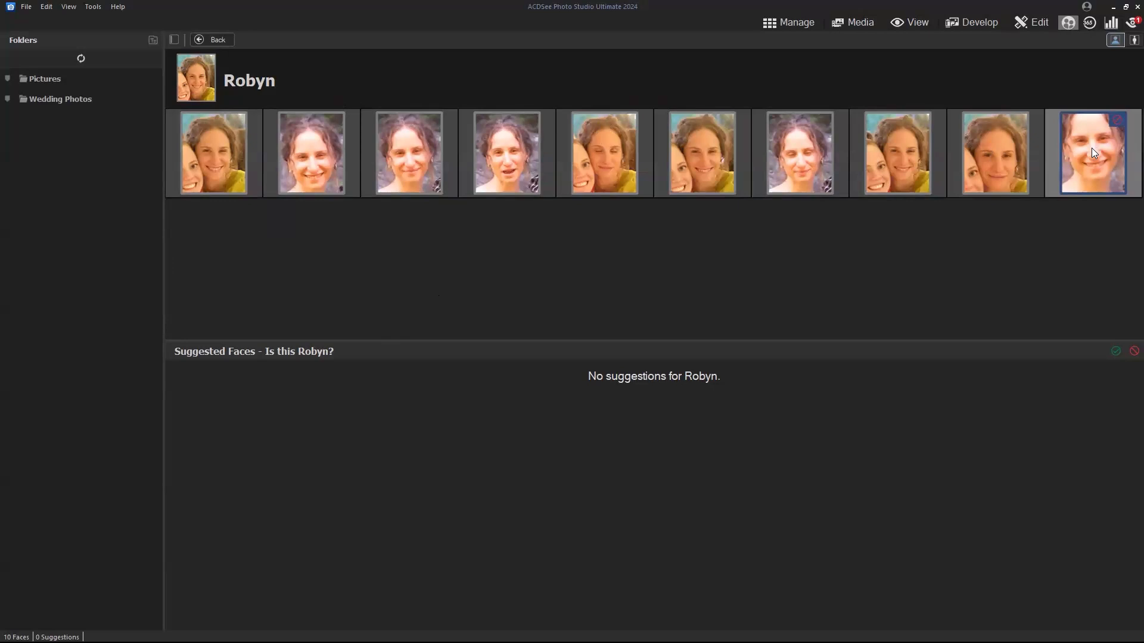
{"action": "right_click", "coordinate": [1091, 148]}
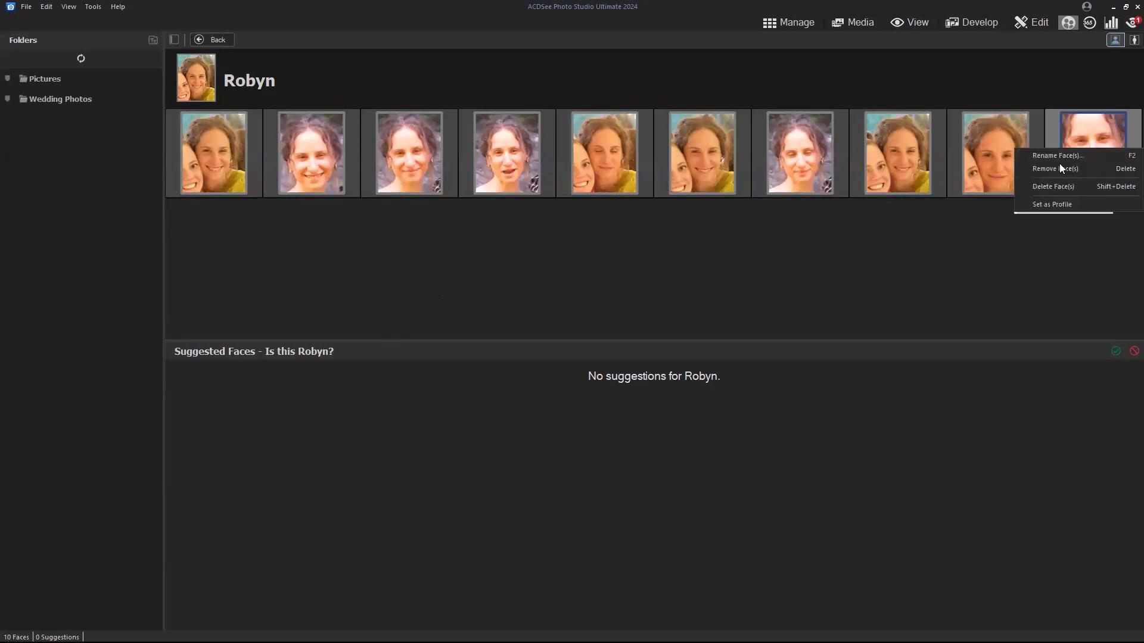
{"action": "right_click", "coordinate": [1073, 137]}
{"action": "left_click", "coordinate": [1076, 192]}
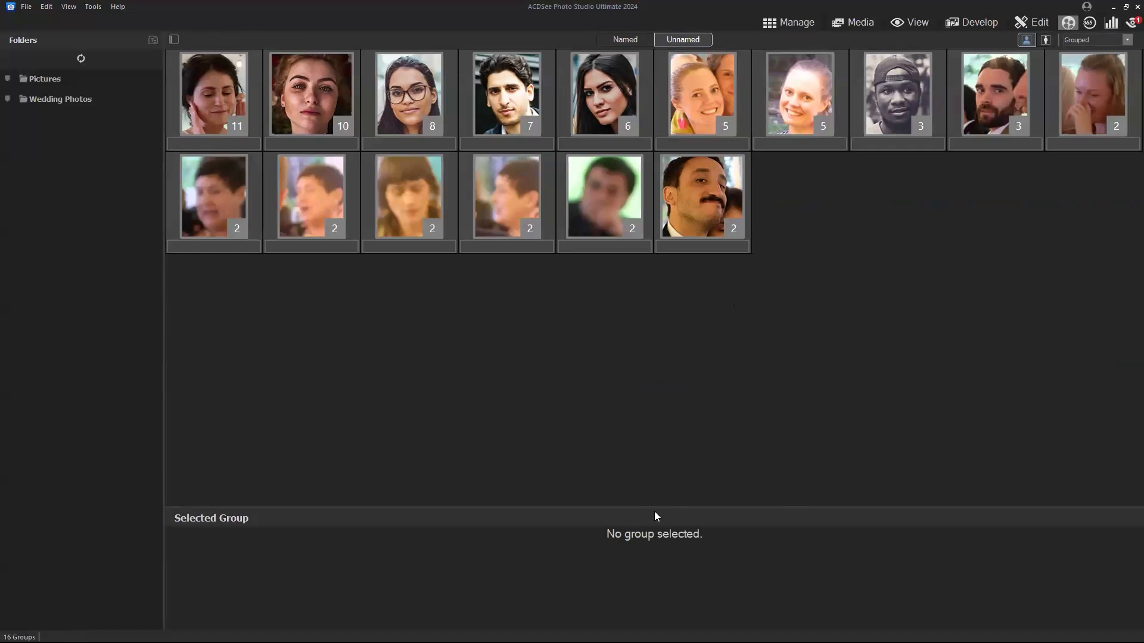
{"action": "left_click", "coordinate": [790, 23]}
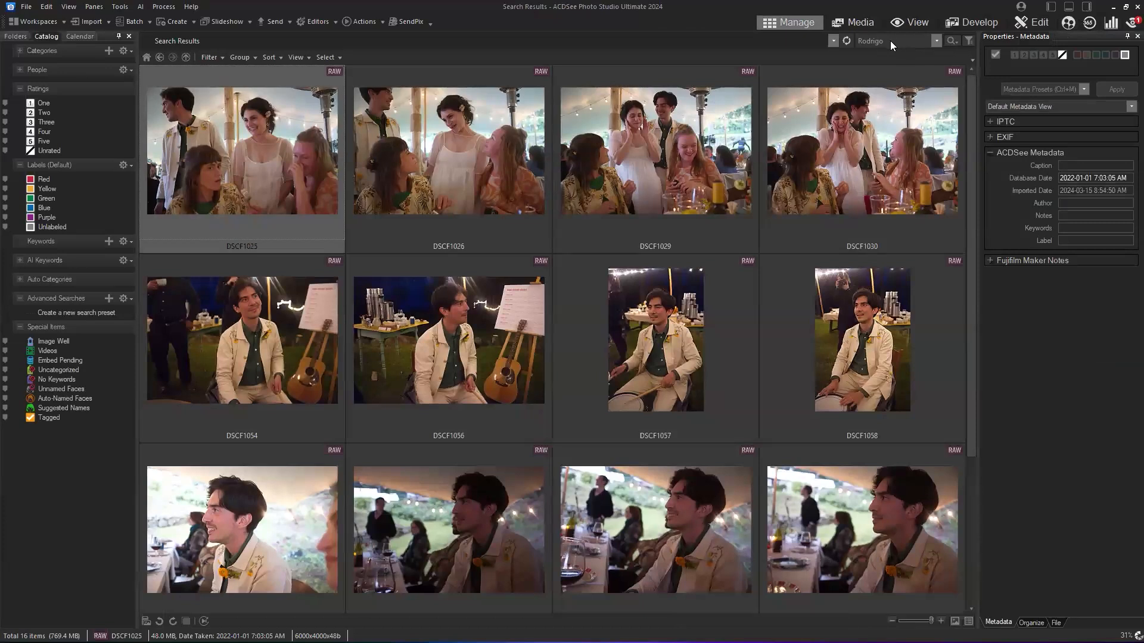
Quick-search her name to list her 10 RAW photos, totalling 482.1 MB.
{"action": "left_click", "coordinate": [890, 40]}
{"action": "left_click", "coordinate": [890, 41]}
{"action": "type", "text": "Robyn"}
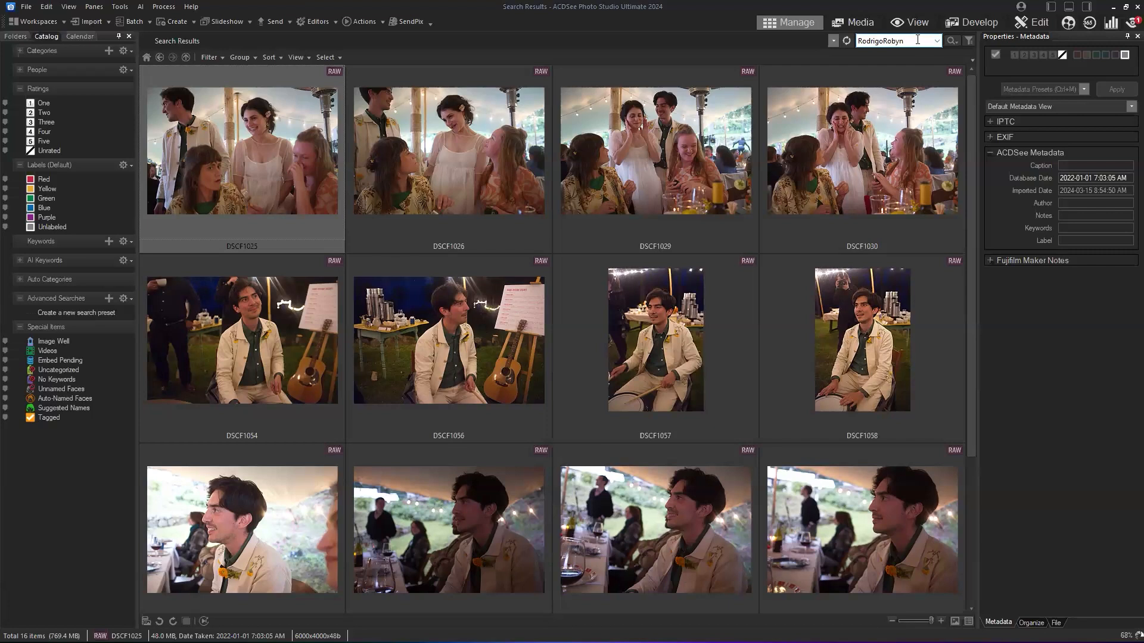
{"action": "key", "text": "Return"}
{"action": "type", "text": "Robyn"}
{"action": "key", "text": "Return"}
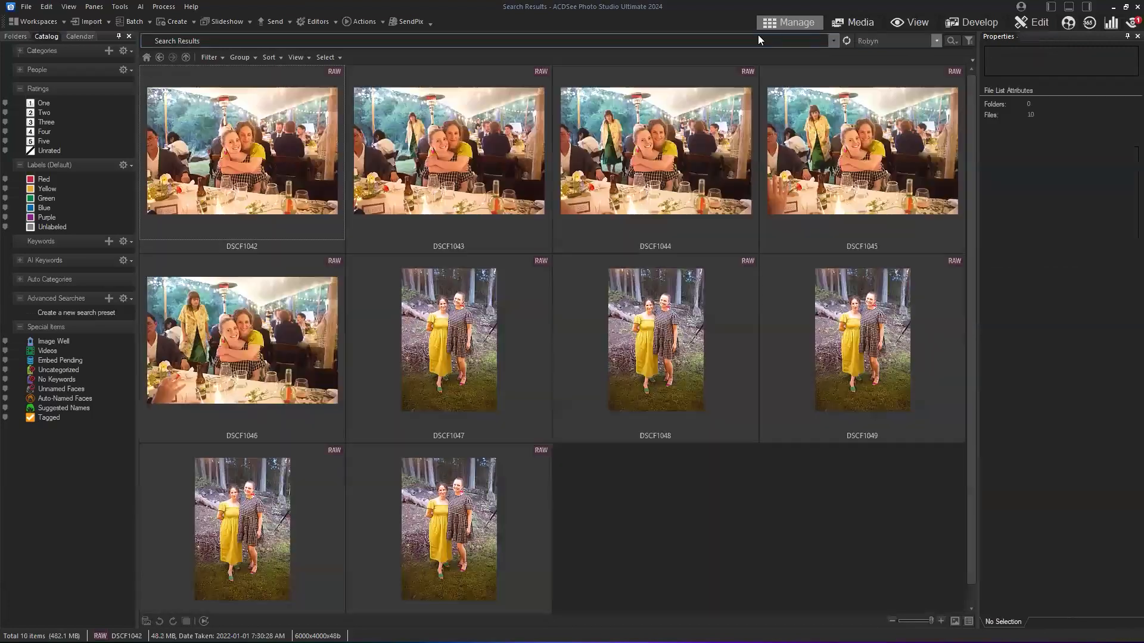
Select all 10 photos in the search results.
{"action": "left_click", "coordinate": [497, 326]}
{"action": "scroll", "coordinate": [494, 346], "scroll_direction": "down", "scroll_amount": 1}
{"action": "left_click", "coordinate": [215, 115]}
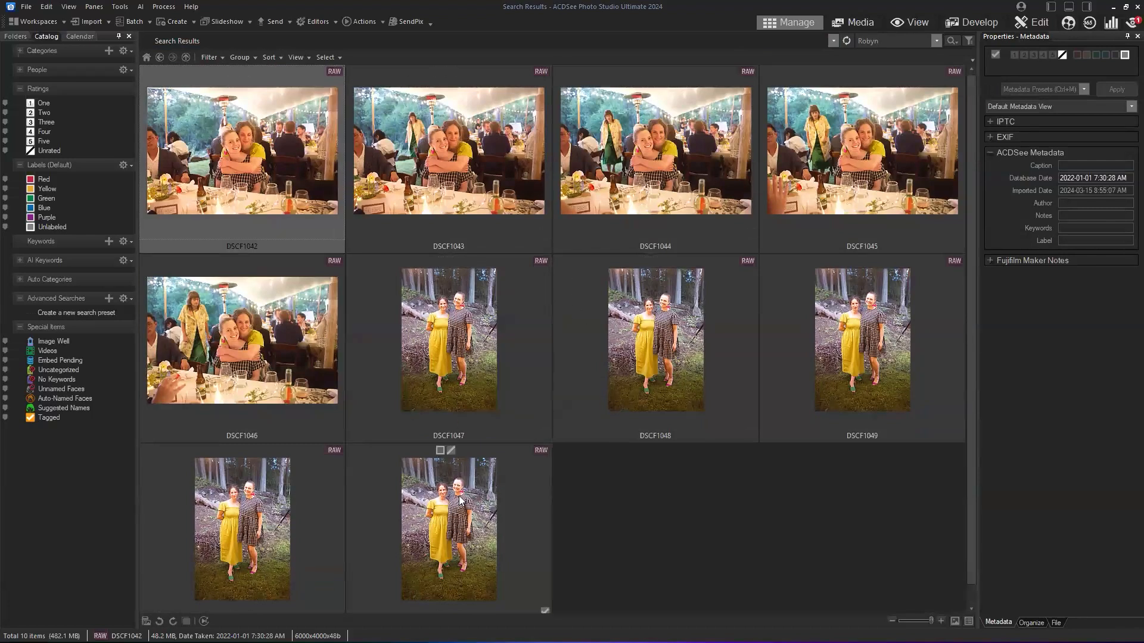
{"action": "key", "text": "ctrl+a"}
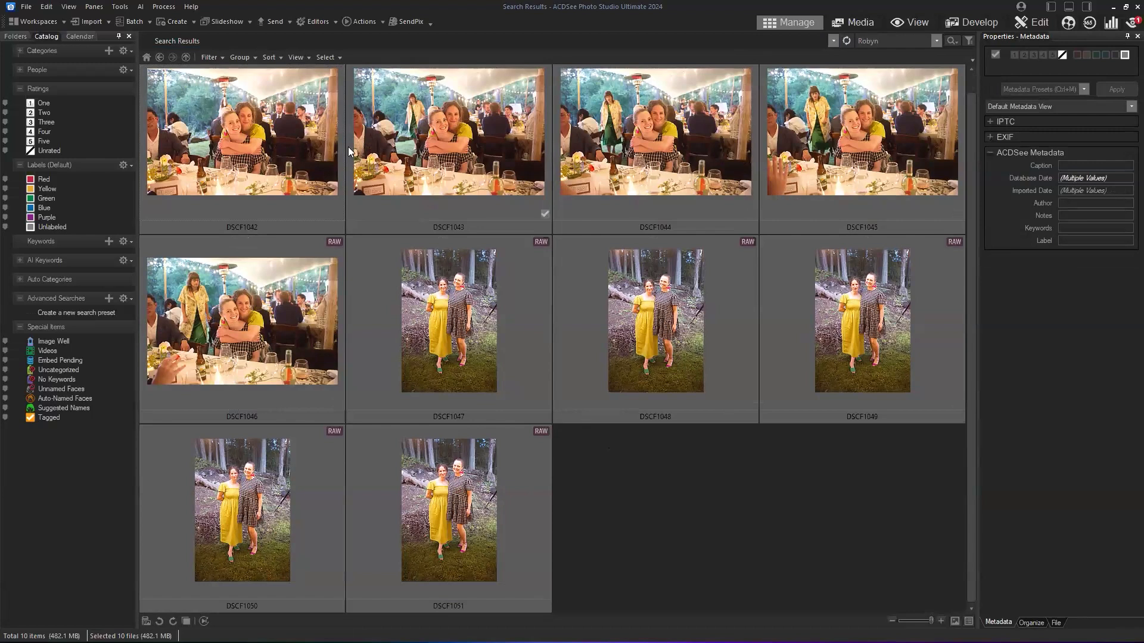
{"action": "right_click", "coordinate": [302, 133]}
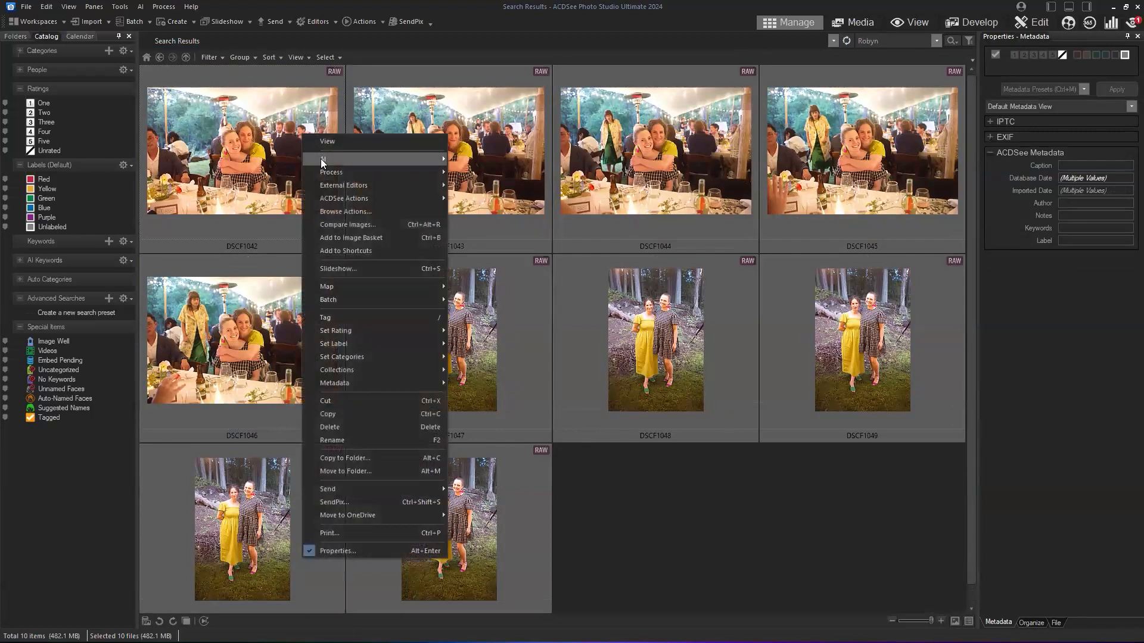
{"action": "mouse_move", "coordinate": [320, 159]}
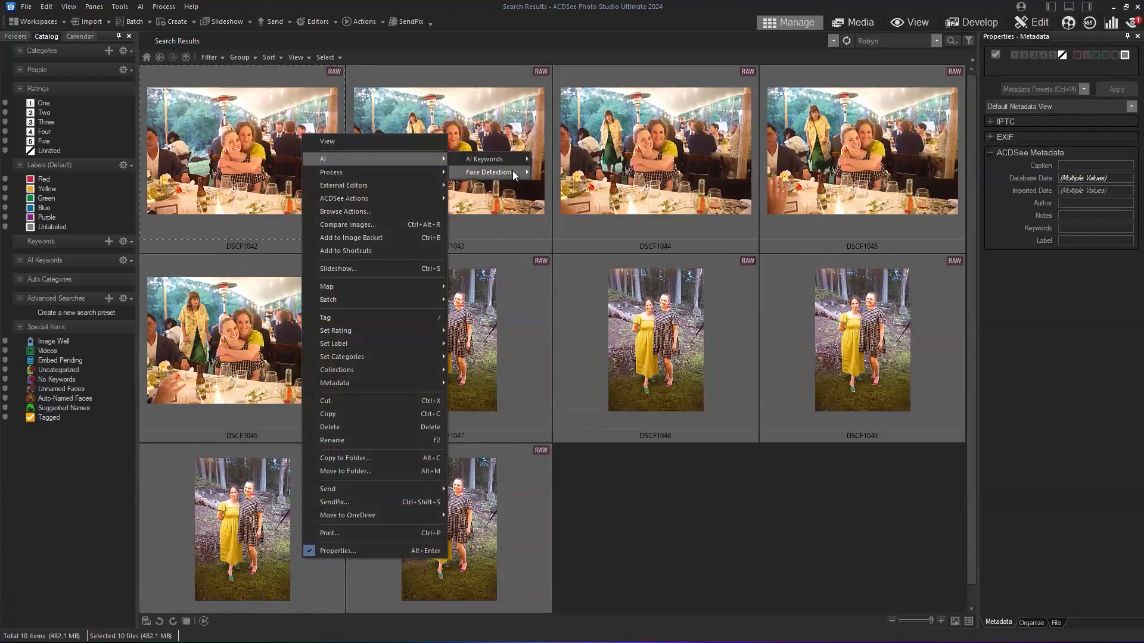
{"action": "mouse_move", "coordinate": [511, 170]}
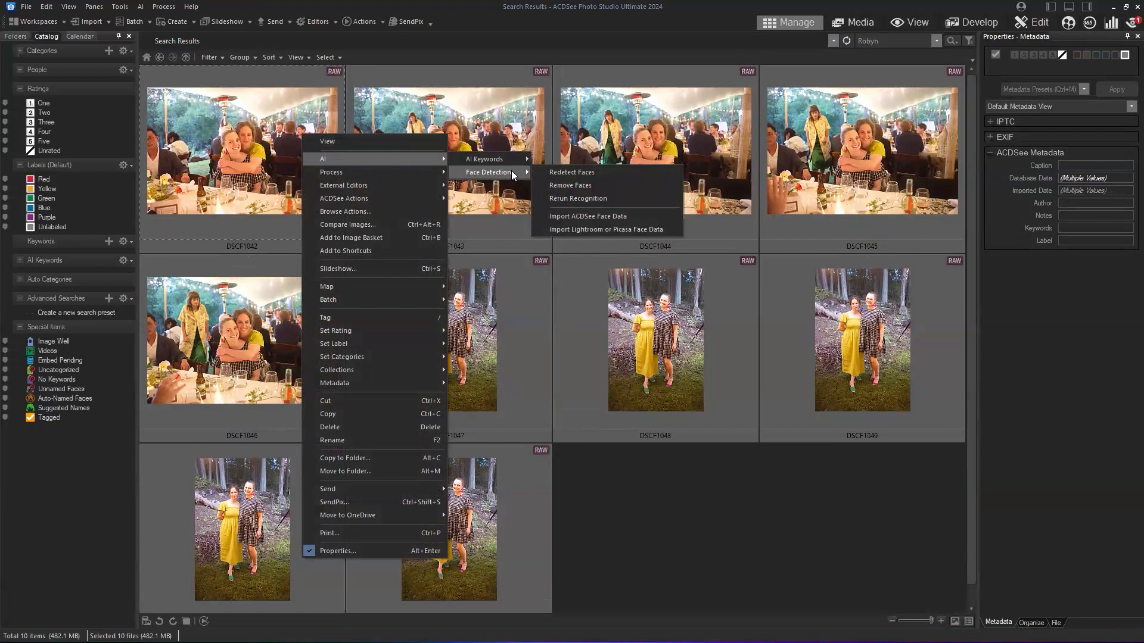
{"action": "left_click", "coordinate": [584, 187]}
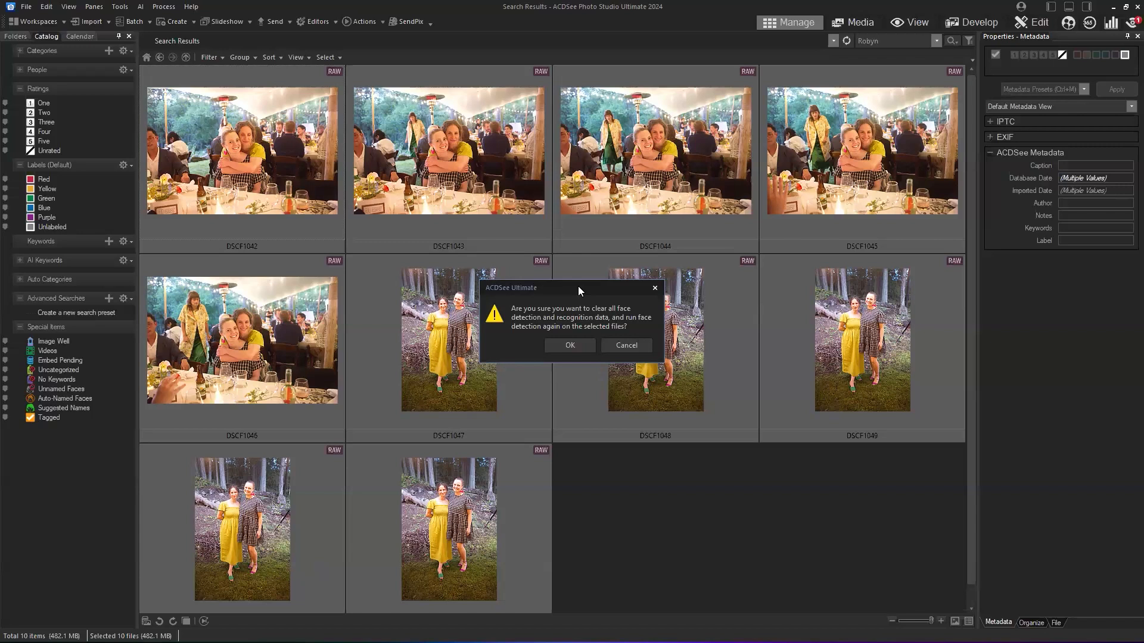
{"action": "left_click", "coordinate": [627, 344]}
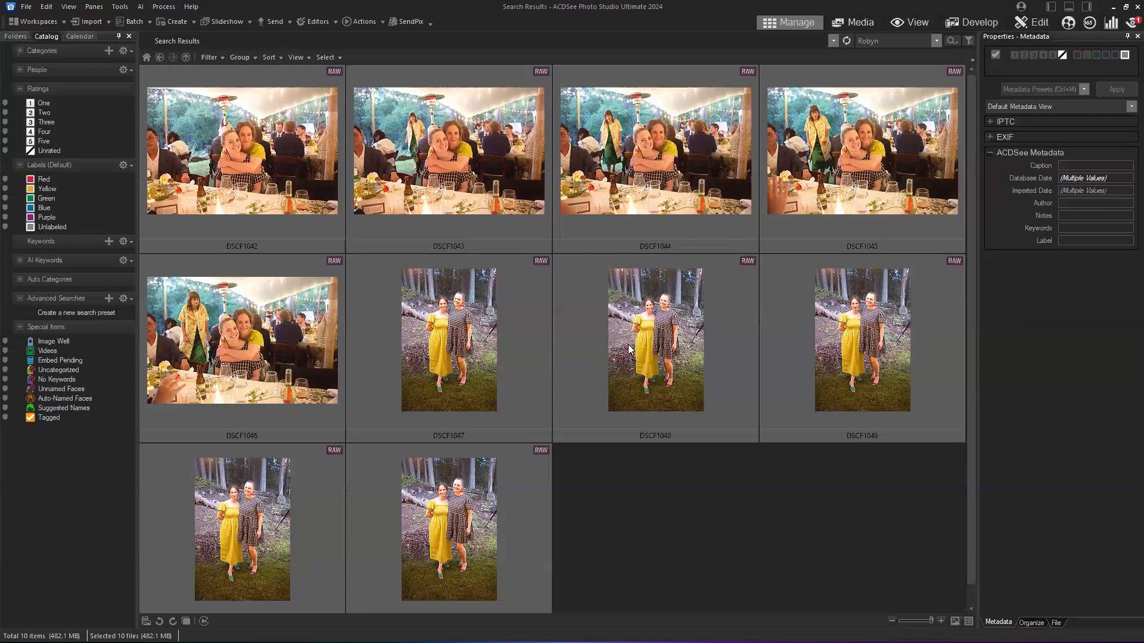
{"action": "left_click", "coordinate": [895, 39]}
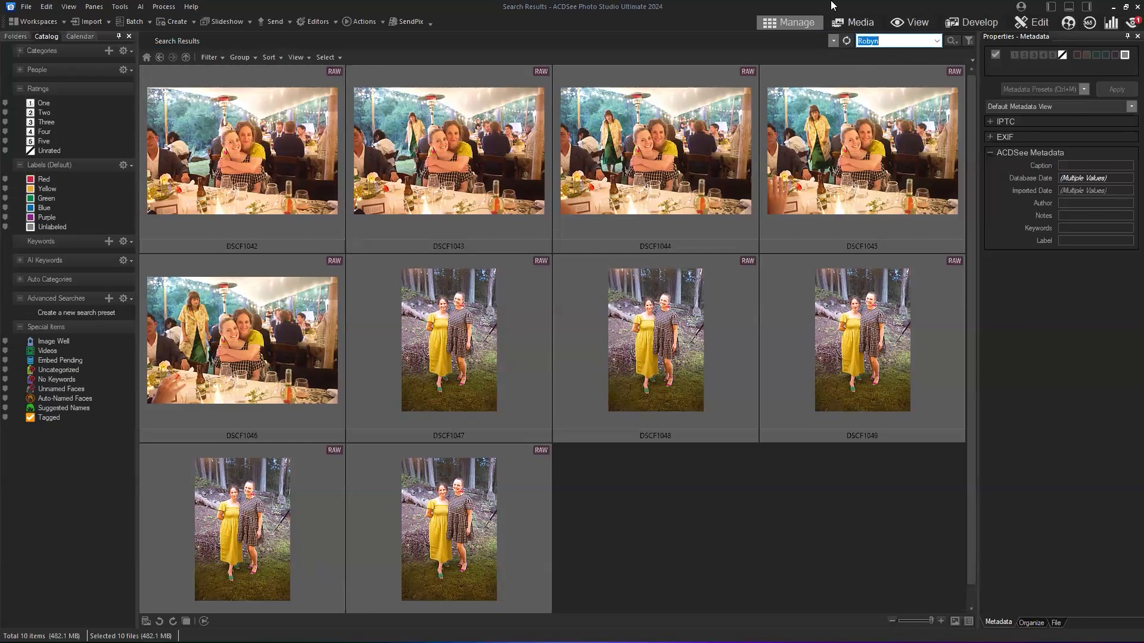
Quick-search another tagged person's name, returning 16 RAW photos totalling 769.4 MB.
{"action": "type", "text": "Rodrigo"}
{"action": "key", "text": "Return"}
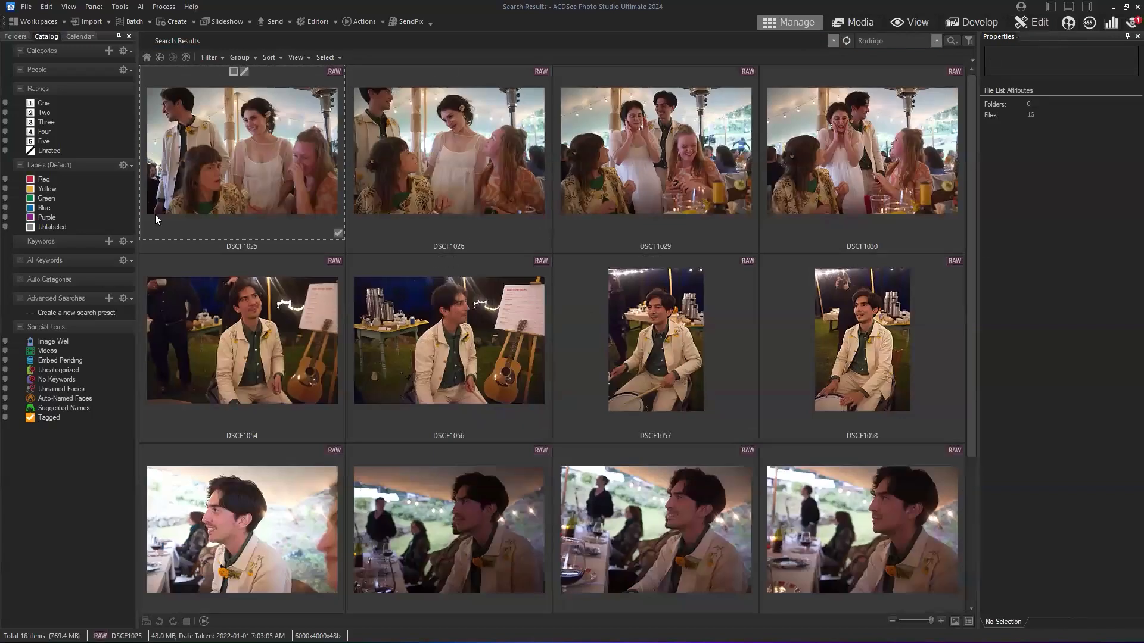
{"action": "left_click", "coordinate": [241, 189]}
{"action": "scroll", "coordinate": [636, 375], "scroll_direction": "down", "scroll_amount": 3}
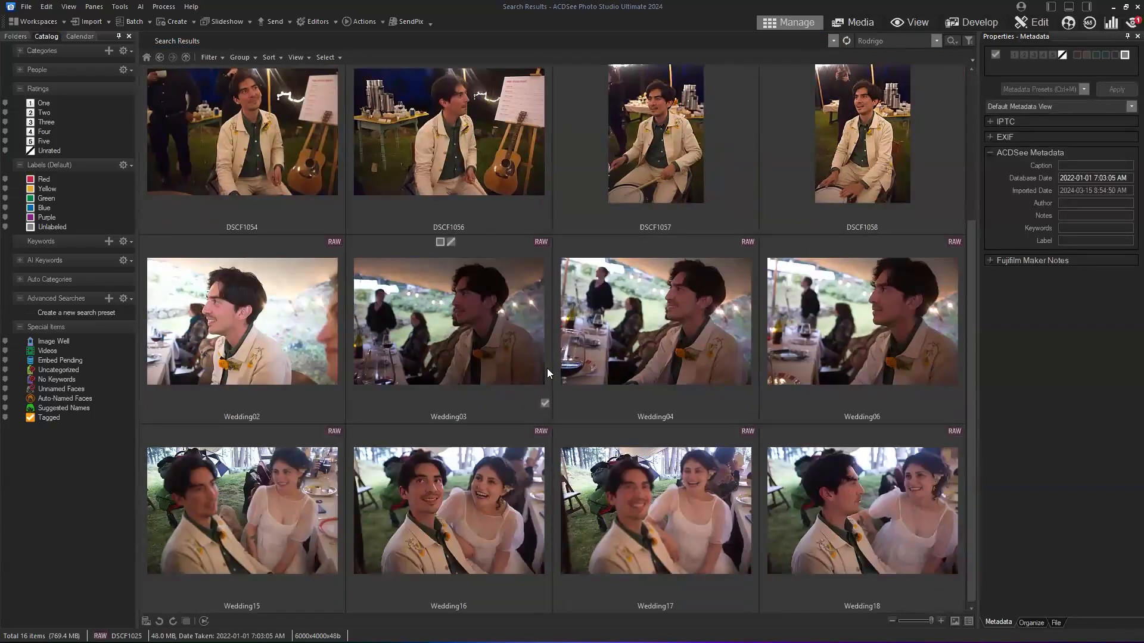
Redetect faces in DSCF1056 via AI > Face Detection, then reselect DSCF1025.
{"action": "left_click", "coordinate": [479, 158]}
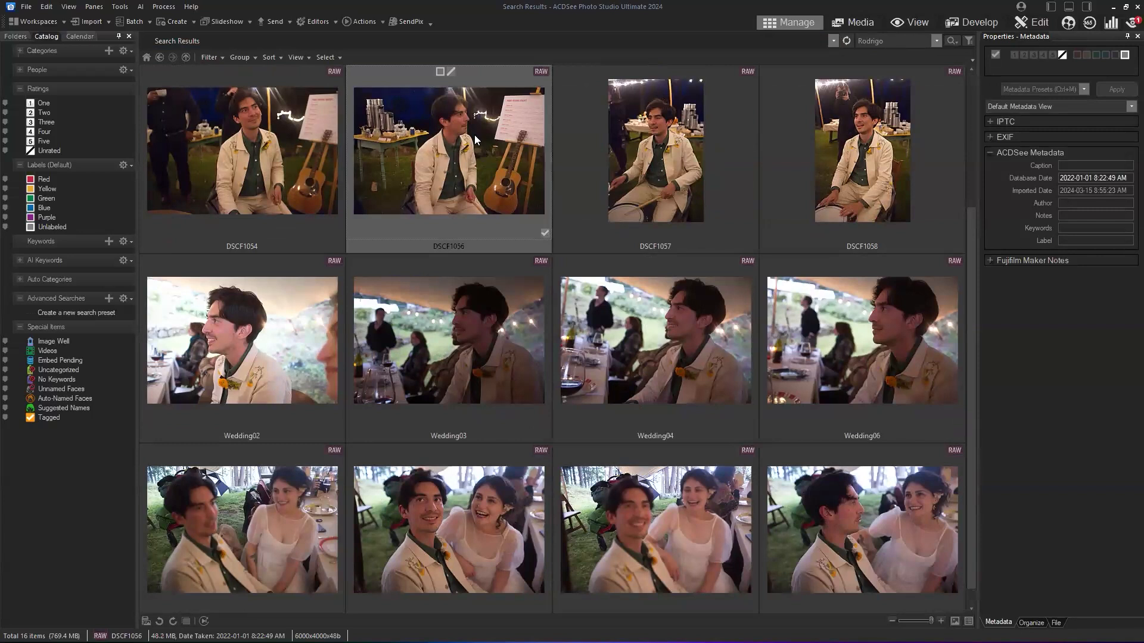
{"action": "right_click", "coordinate": [474, 135]}
{"action": "mouse_move", "coordinate": [510, 161]}
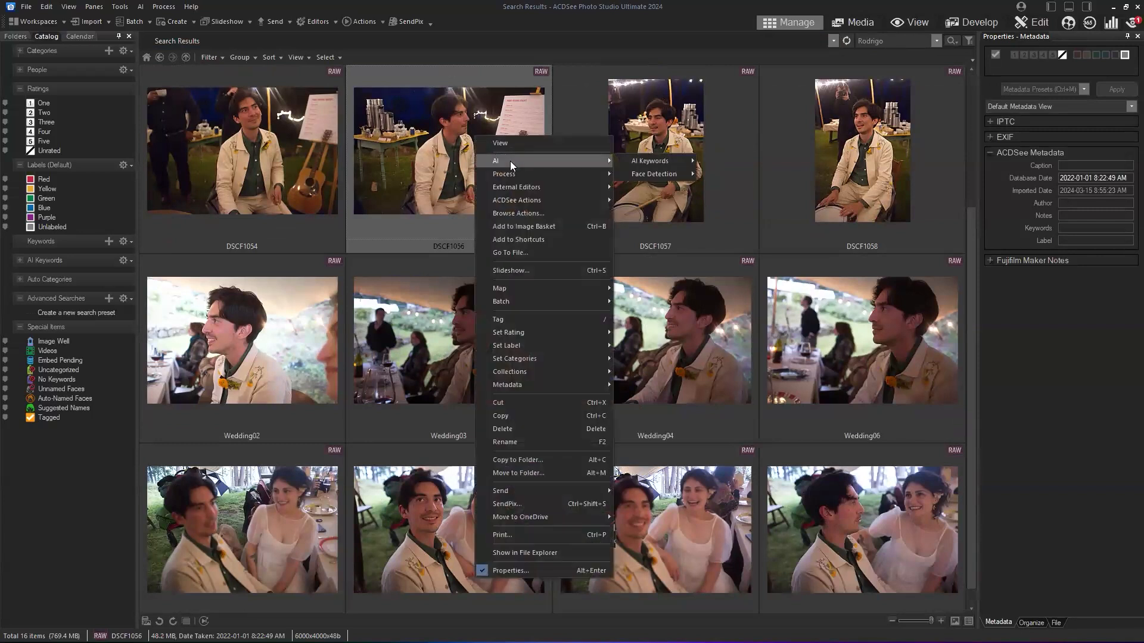
{"action": "mouse_move", "coordinate": [647, 171]}
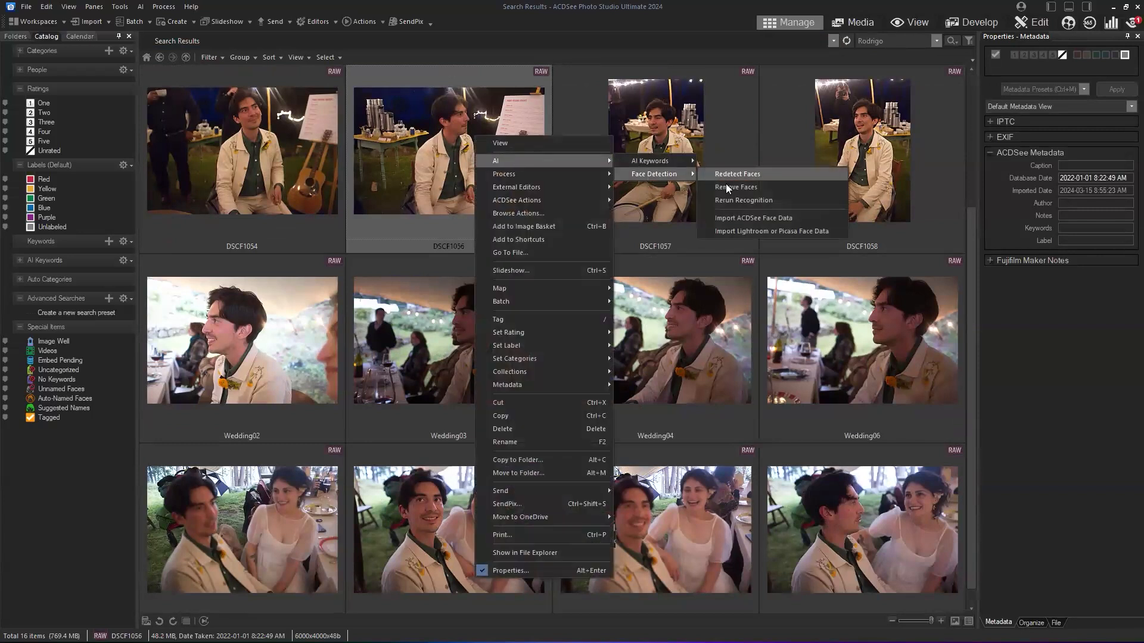
{"action": "left_click", "coordinate": [784, 174]}
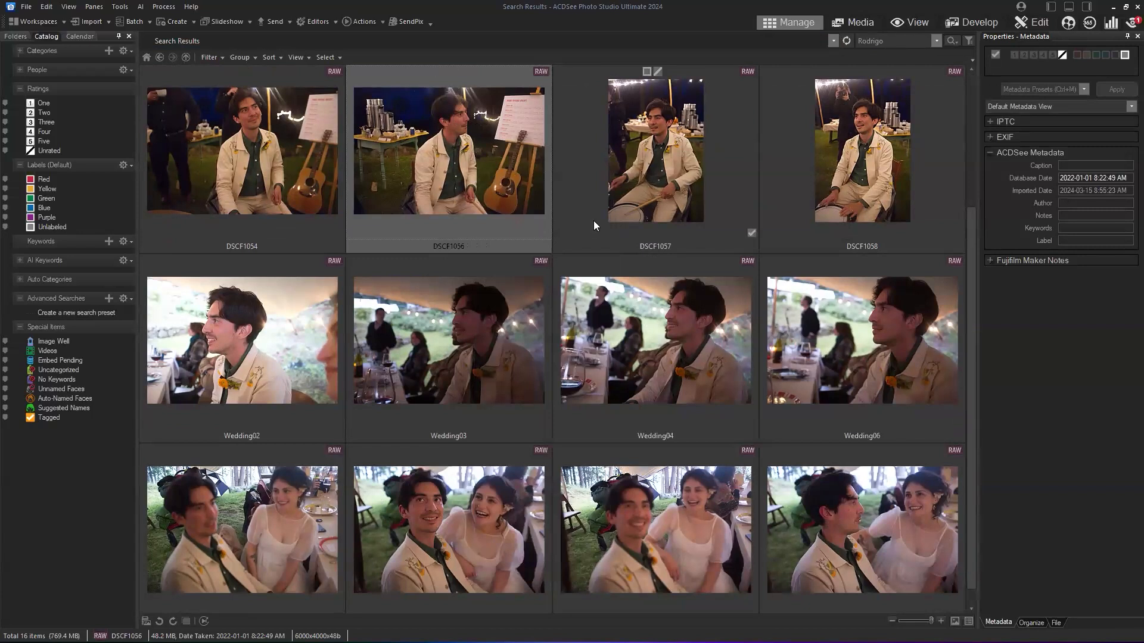
{"action": "scroll", "coordinate": [593, 221], "scroll_direction": "up", "scroll_amount": 3}
{"action": "left_click", "coordinate": [278, 158]}
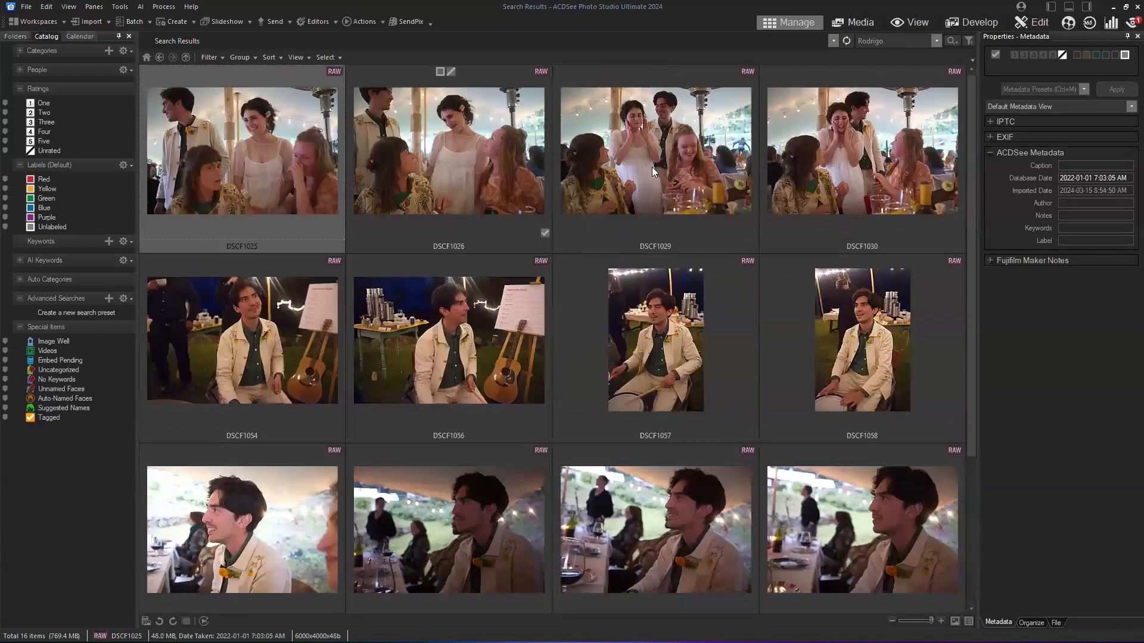
{"action": "mouse_move", "coordinate": [973, 103]}
{"action": "left_mouse_down"}
{"action": "mouse_move", "coordinate": [977, 189]}
{"action": "mouse_move", "coordinate": [977, 82]}
{"action": "left_mouse_up"}
Select DSCF1025 through DSCF1057 and start an ACDSee face data import, then cancel it.
{"action": "left_click", "coordinate": [654, 348], "text": "shift"}
{"action": "right_click", "coordinate": [501, 336]}
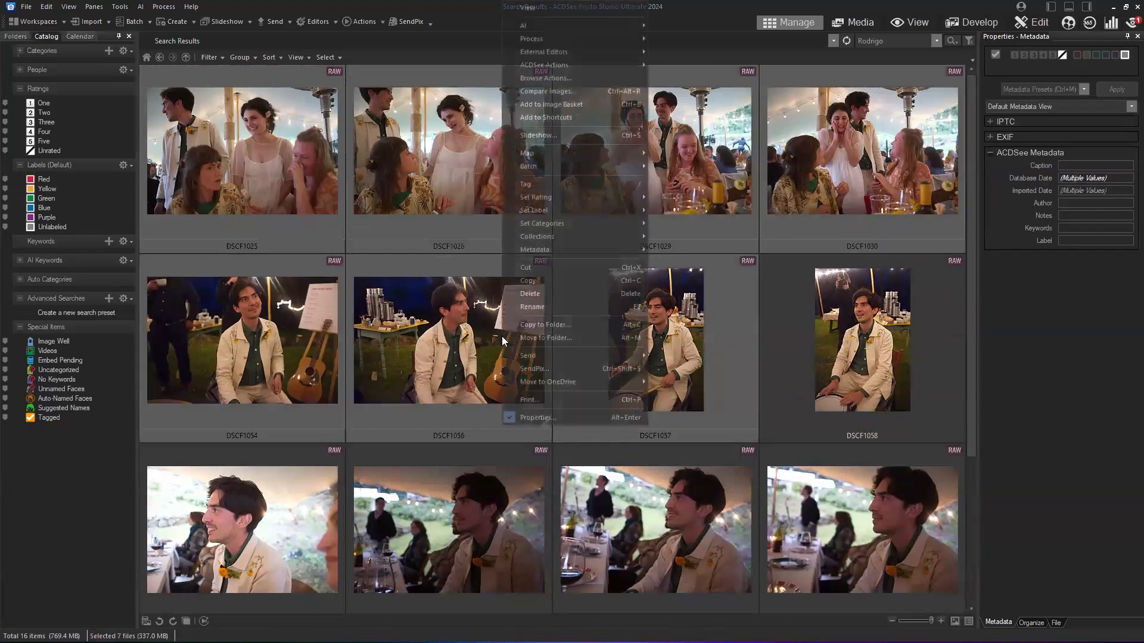
{"action": "mouse_move", "coordinate": [617, 25]}
{"action": "mouse_move", "coordinate": [689, 38]}
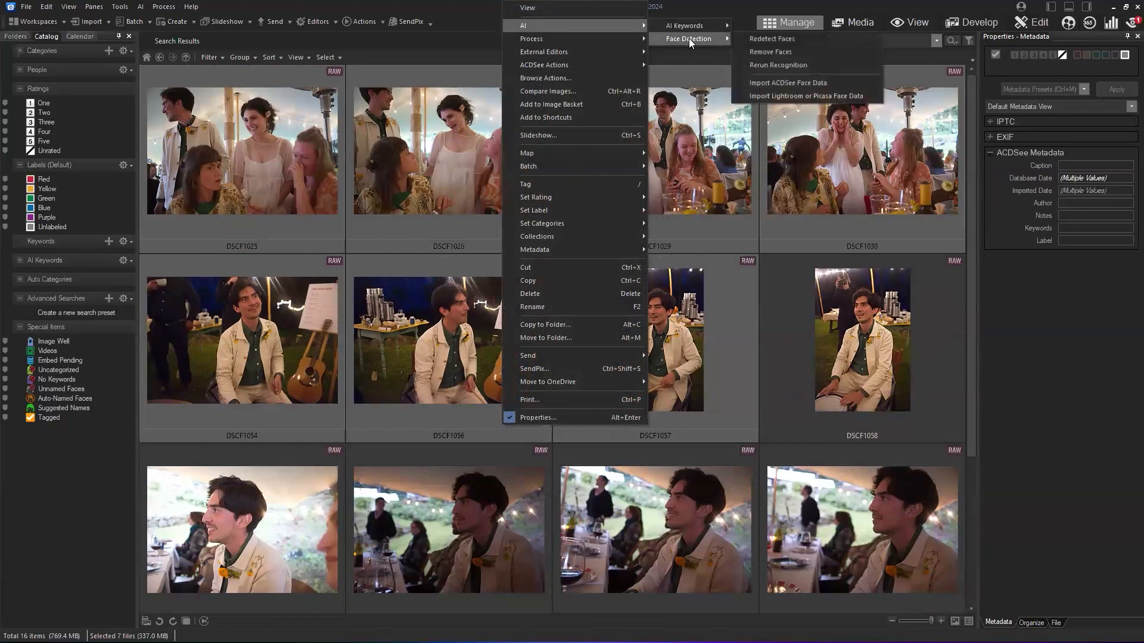
{"action": "left_click", "coordinate": [846, 86]}
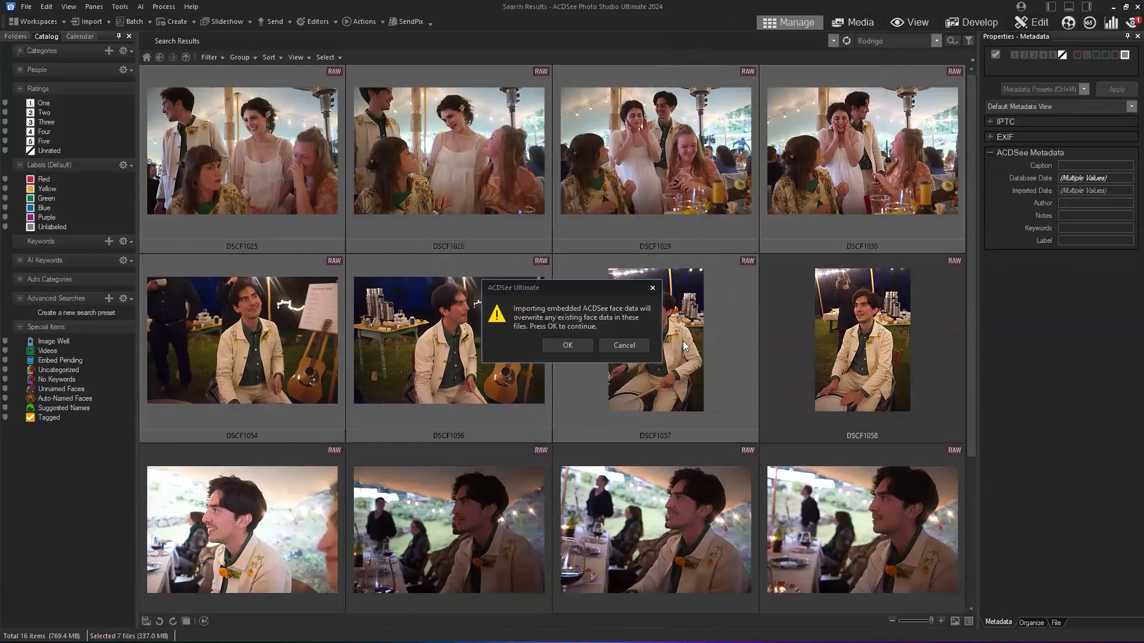
{"action": "left_click", "coordinate": [626, 348]}
Import Lightroom or Picasa face data into the selected photos.
{"action": "right_click", "coordinate": [498, 156]}
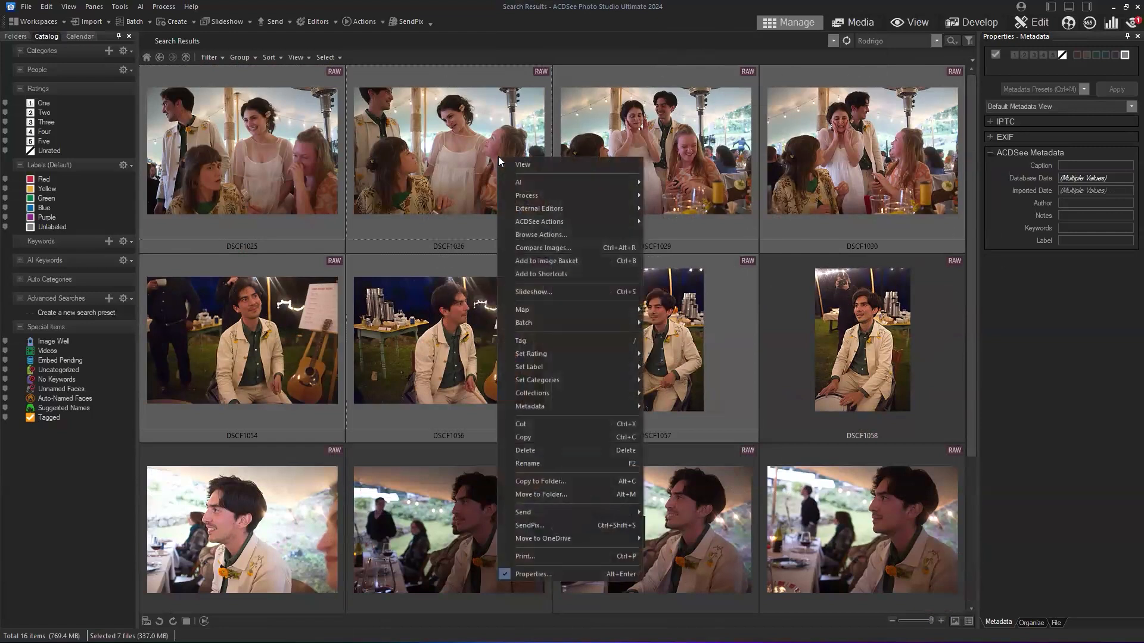
{"action": "mouse_move", "coordinate": [551, 182]}
{"action": "mouse_move", "coordinate": [658, 195]}
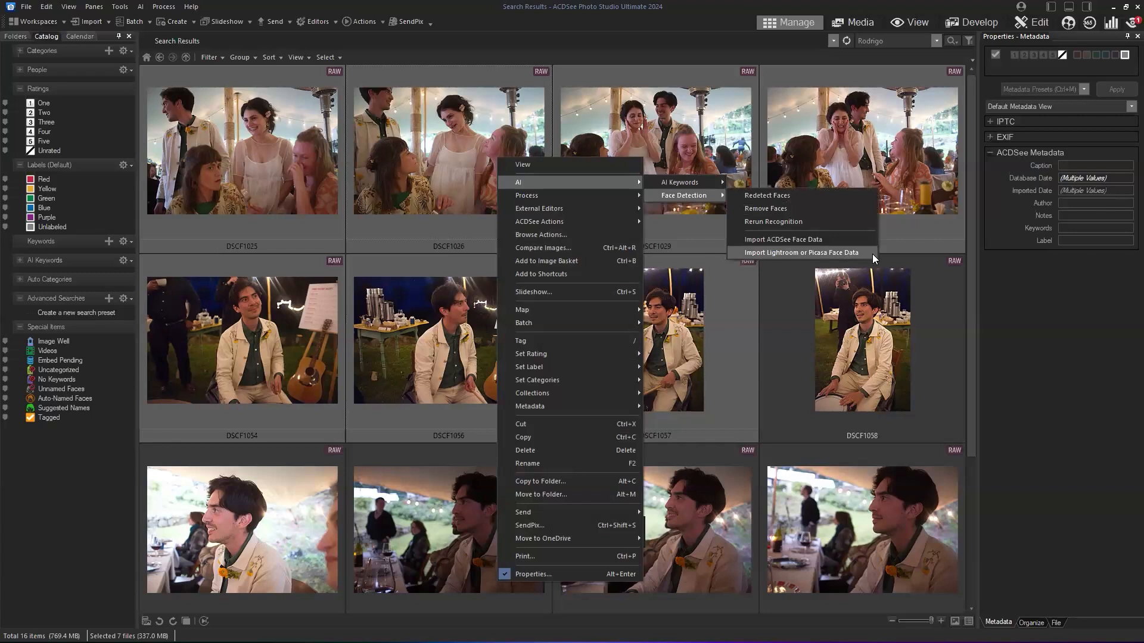
{"action": "left_click", "coordinate": [852, 254]}
{"action": "left_click", "coordinate": [952, 41]}
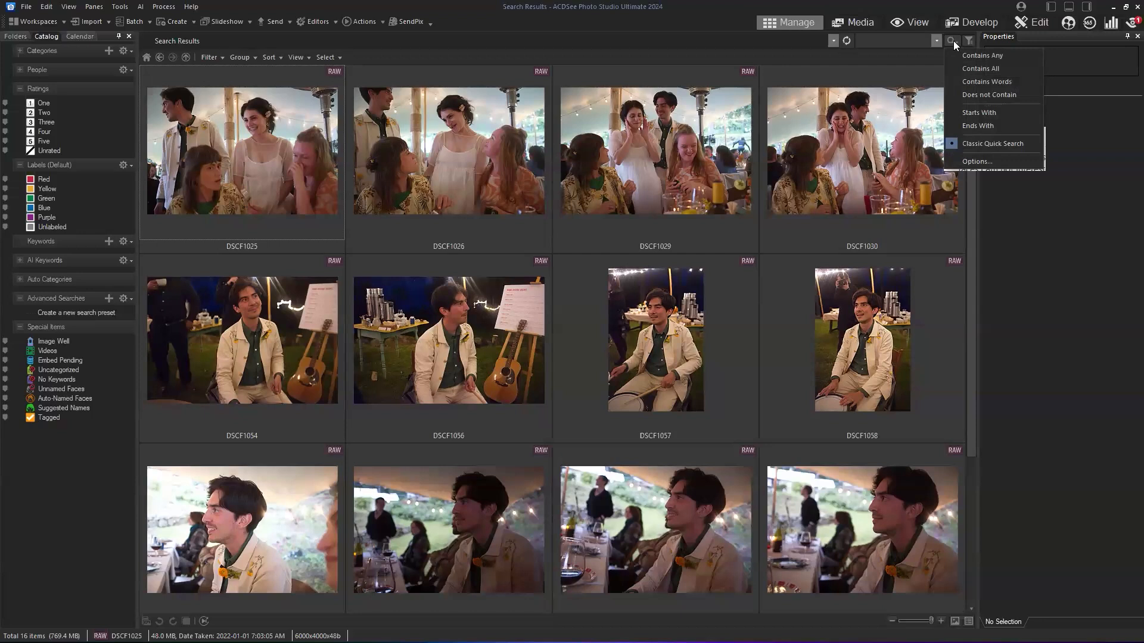
Set quick search to Contains Any and enter the two tagged people's names, comma-separated.
{"action": "left_click", "coordinate": [957, 118]}
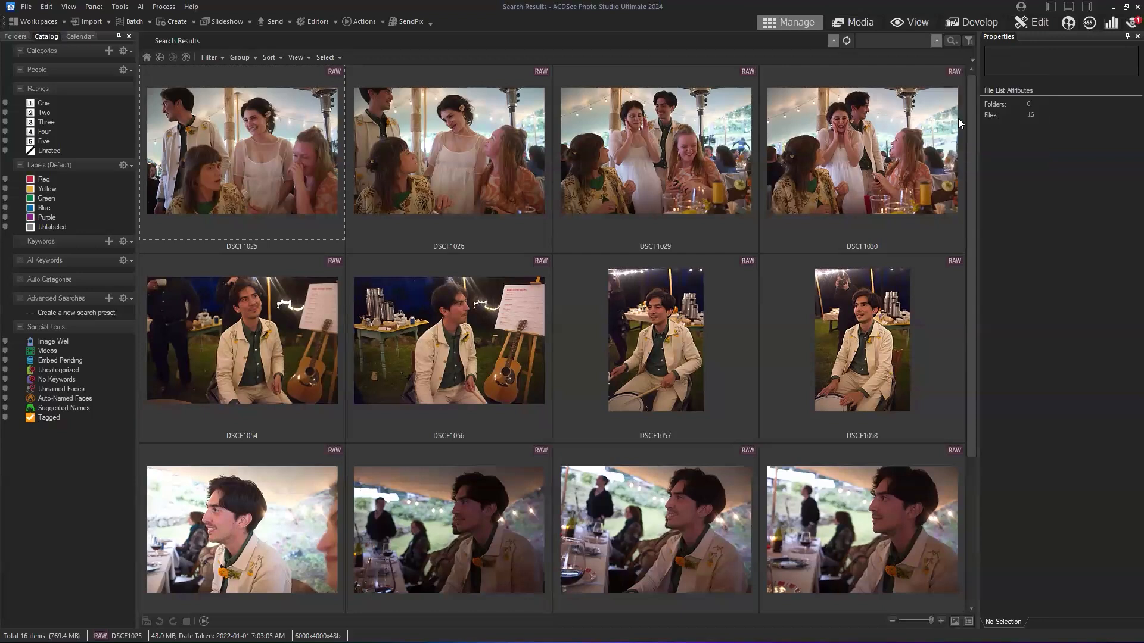
{"action": "left_click", "coordinate": [893, 40]}
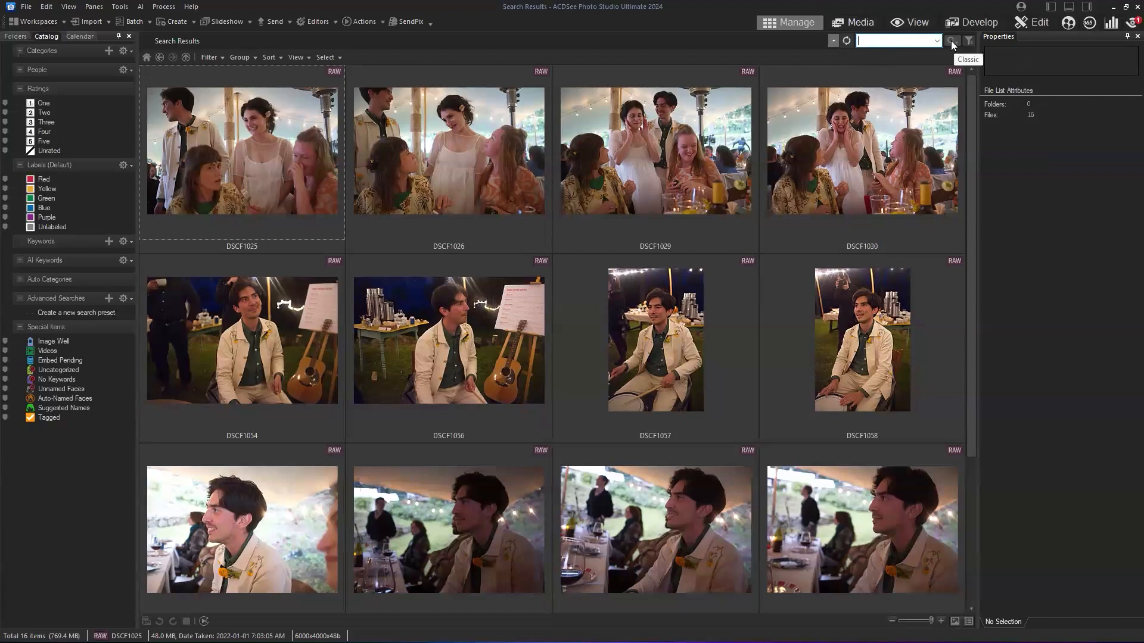
{"action": "left_click", "coordinate": [951, 41]}
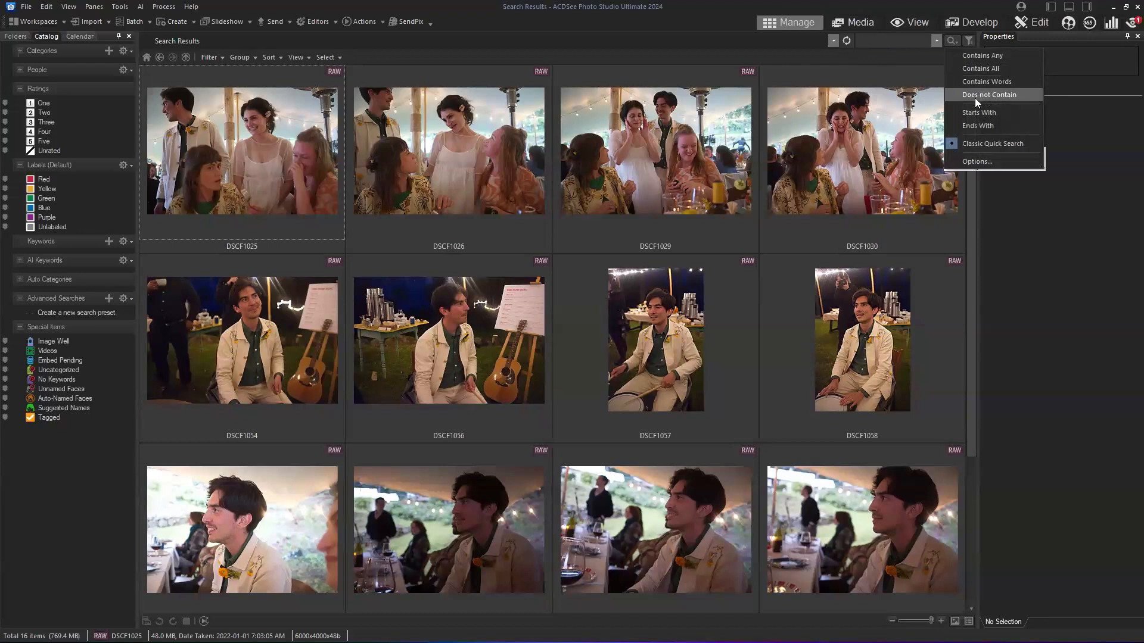
{"action": "left_click", "coordinate": [981, 56]}
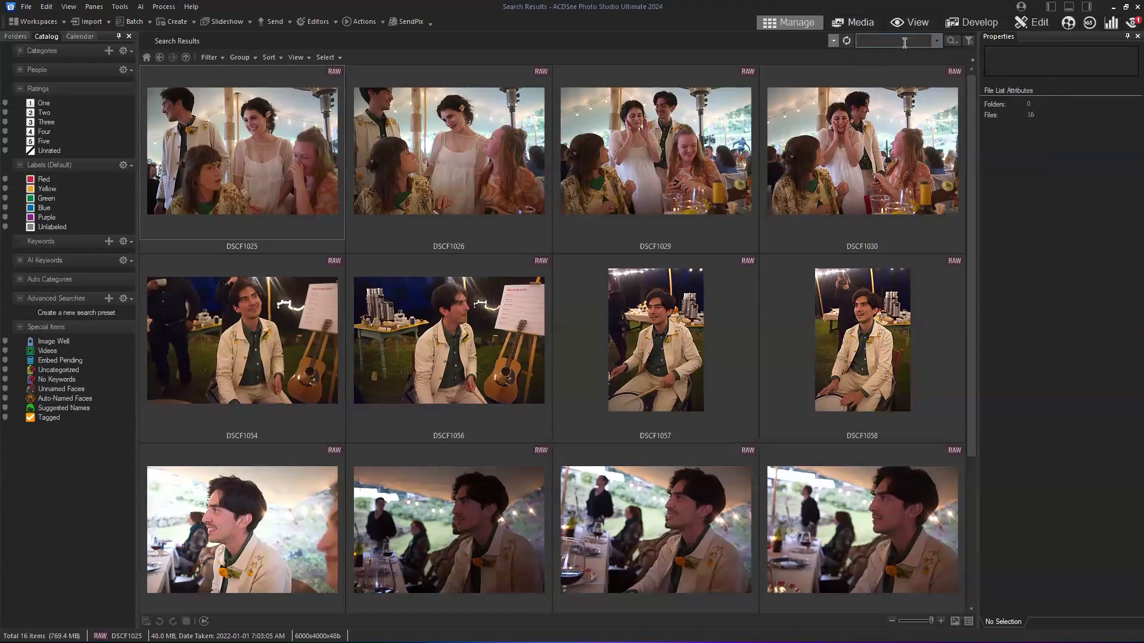
{"action": "left_click", "coordinate": [953, 41]}
{"action": "left_click", "coordinate": [961, 55]}
{"action": "left_click", "coordinate": [903, 41]}
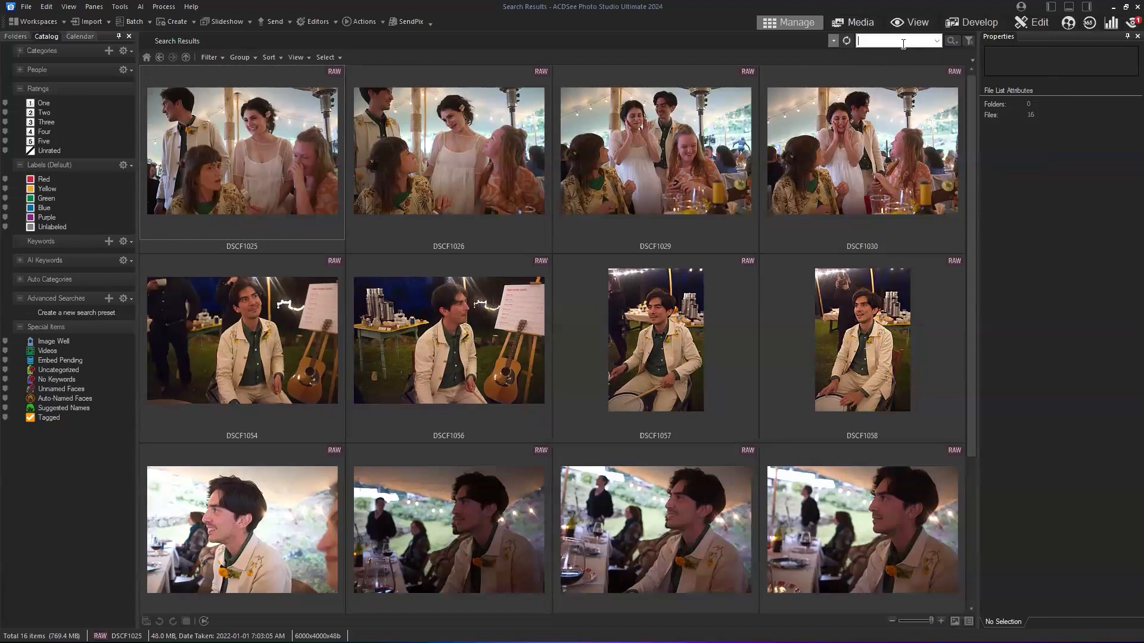
{"action": "type", "text": "Erica, Rodrigo"}
Run the quick search for photos of either person and scroll through the results.
{"action": "key", "text": "Return"}
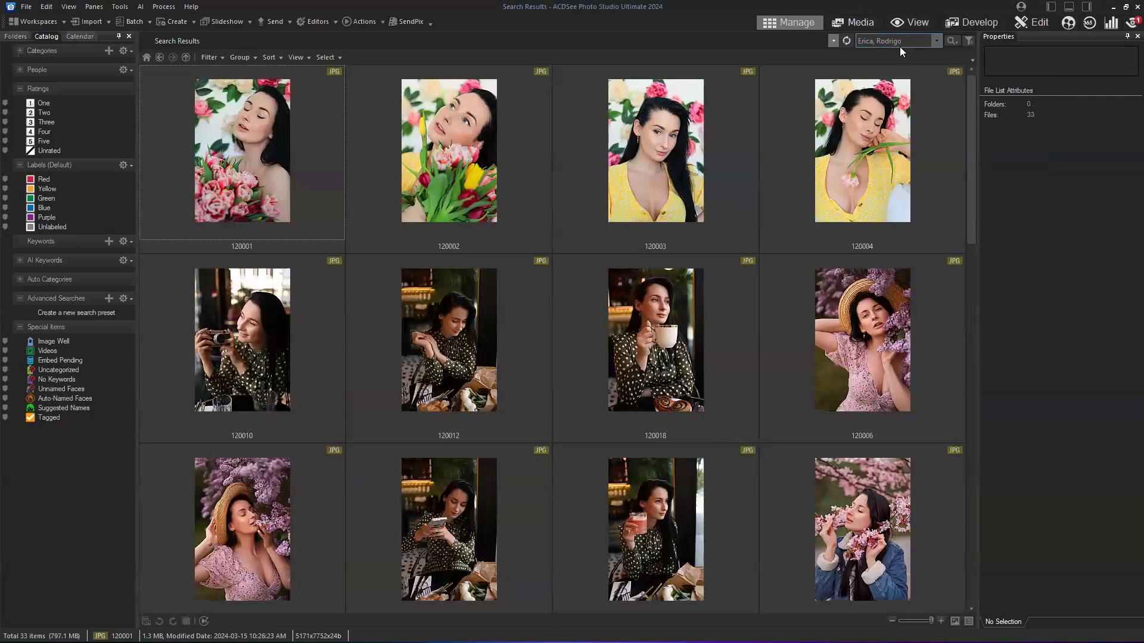
{"action": "scroll", "coordinate": [970, 90], "scroll_direction": "down", "scroll_amount": 5}
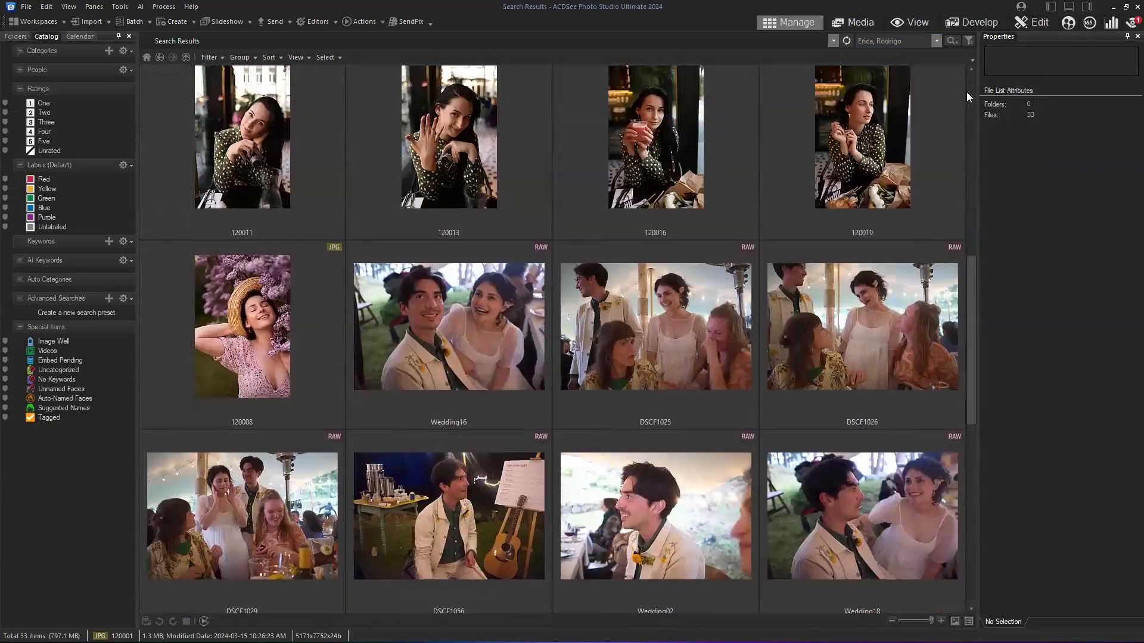
{"action": "scroll", "coordinate": [966, 92], "scroll_direction": "up", "scroll_amount": 5}
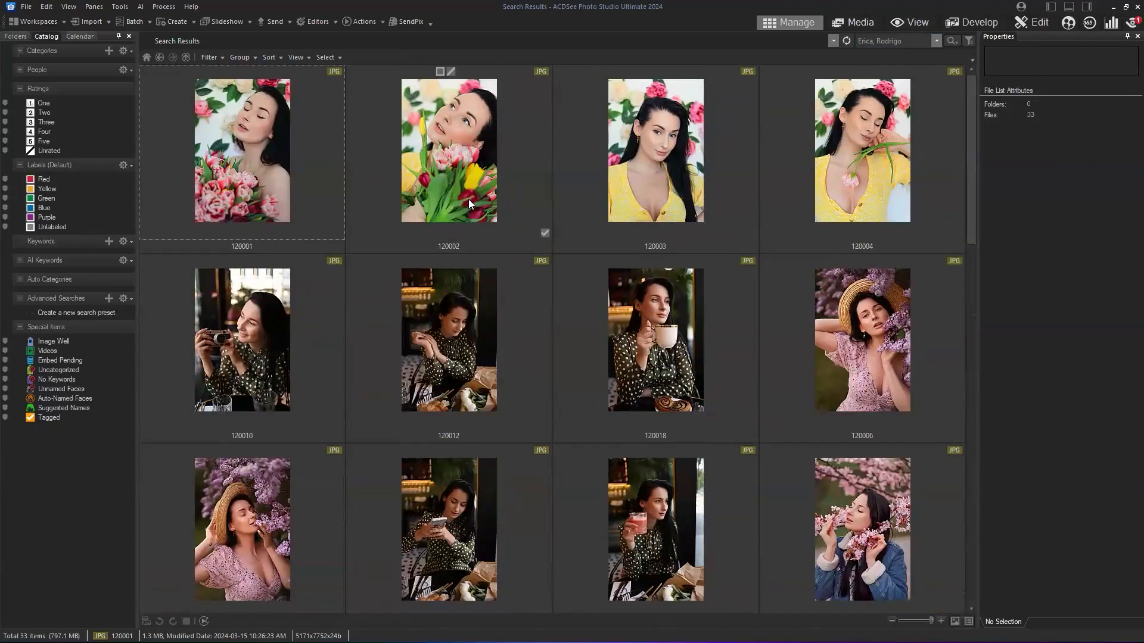
{"action": "scroll", "coordinate": [468, 199], "scroll_direction": "down", "scroll_amount": 10}
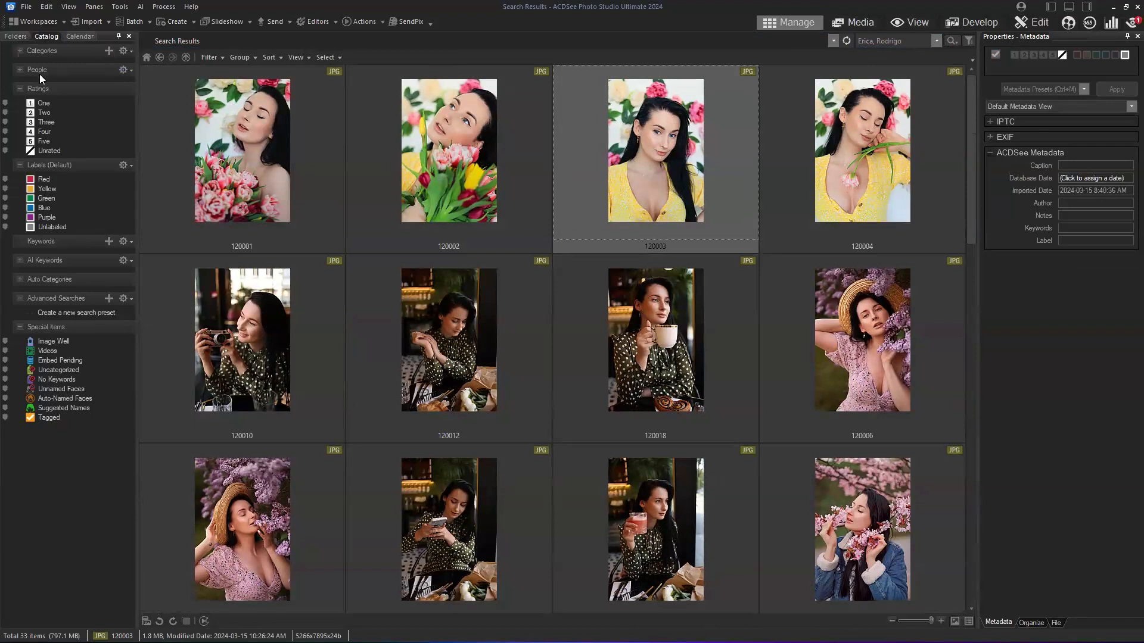
Clear the search text and go back to the Pictures folder.
{"action": "left_click_drag", "start_coordinate": [923, 40], "coordinate": [842, 45]}
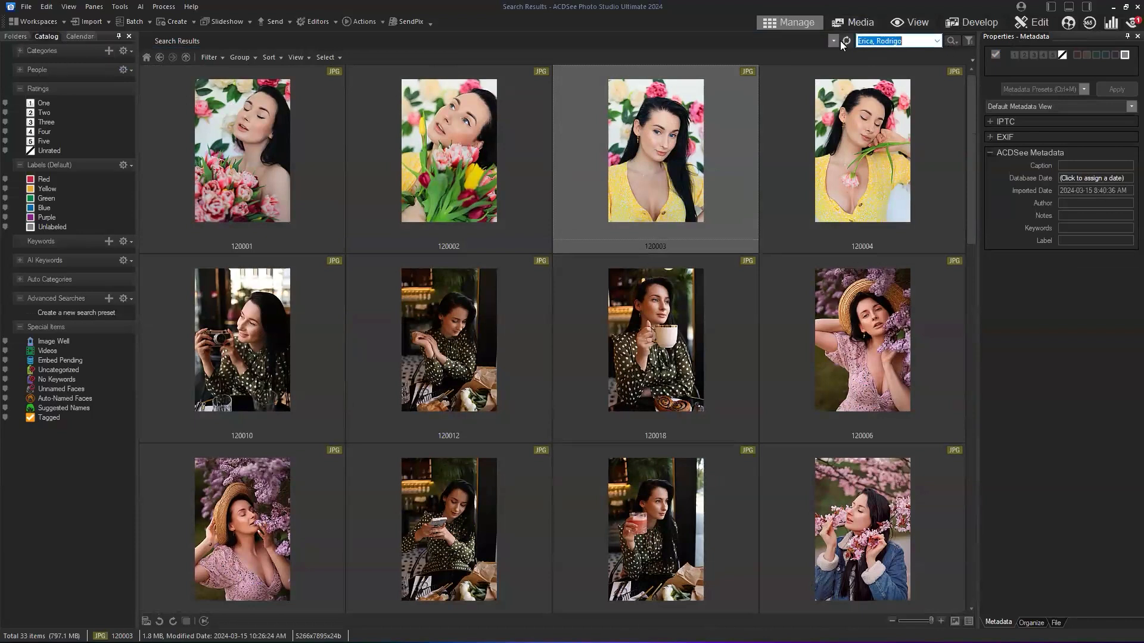
{"action": "key", "text": "BackSpace"}
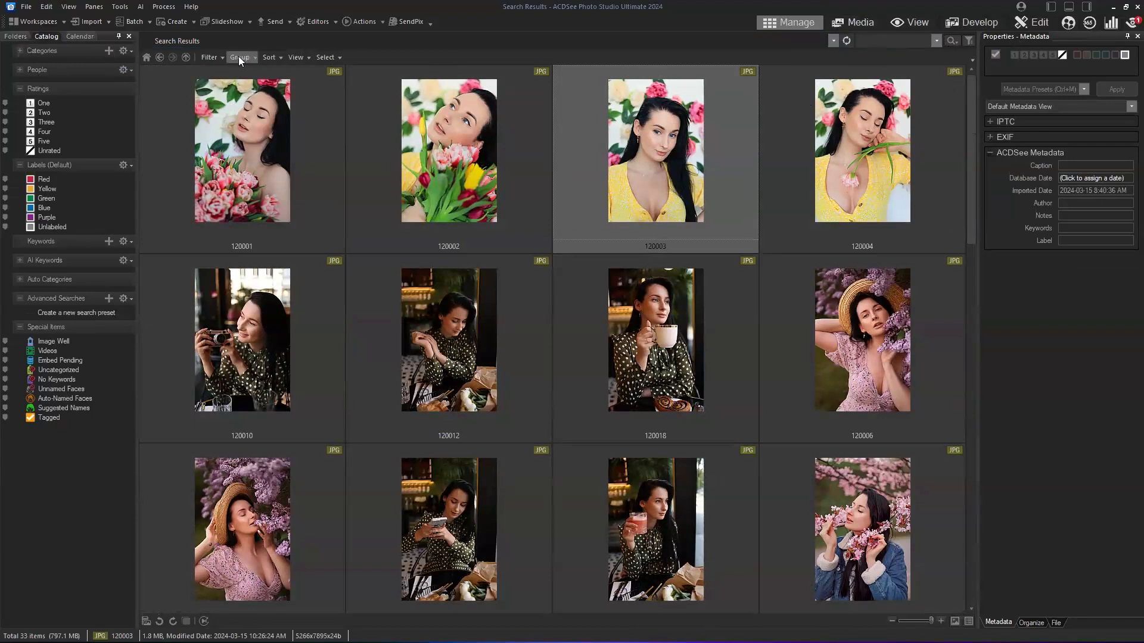
{"action": "left_click", "coordinate": [159, 57]}
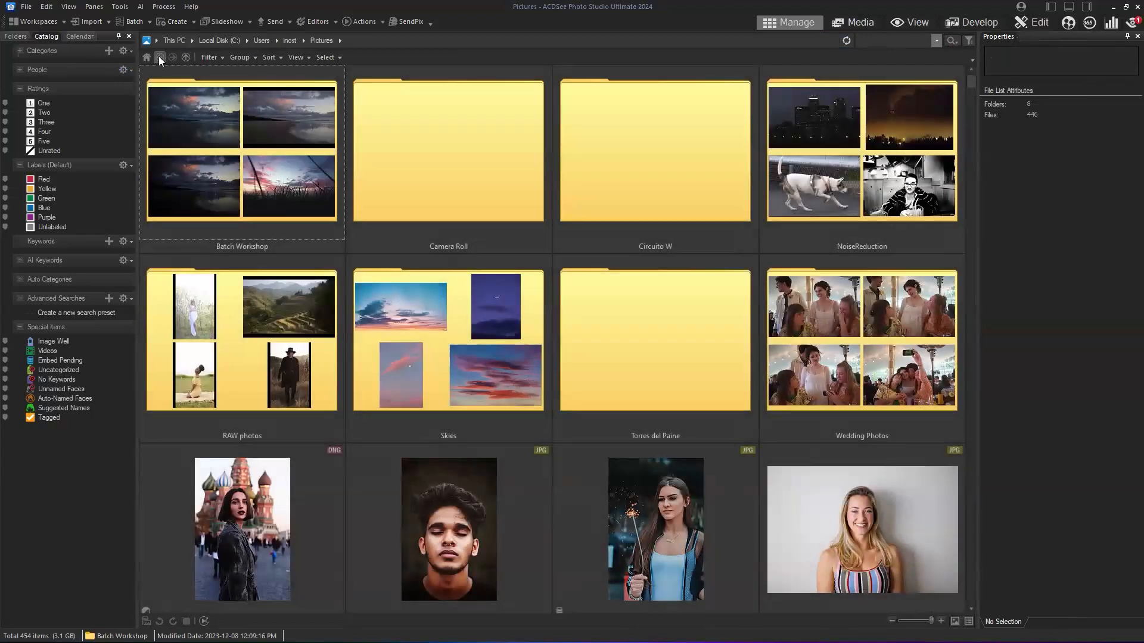
{"action": "scroll", "coordinate": [637, 330], "scroll_direction": "down", "scroll_amount": 3}
Open the Wedding Photos folder and select the first photo, DSCF1025.
{"action": "scroll", "coordinate": [680, 298], "scroll_direction": "up", "scroll_amount": 3}
{"action": "double_click", "coordinate": [905, 362]}
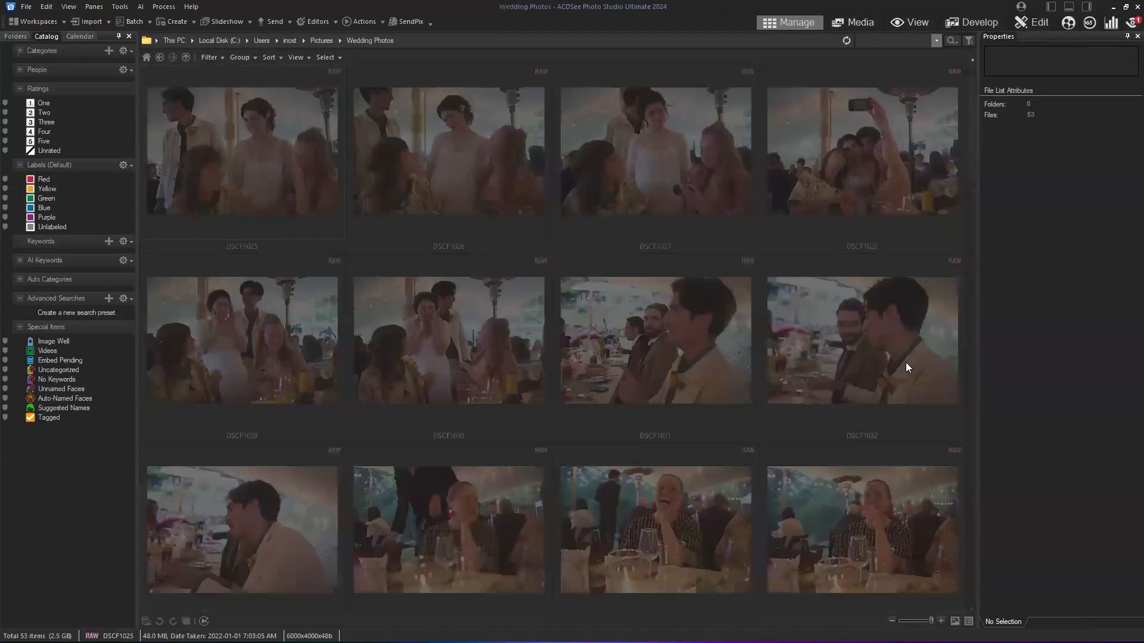
{"action": "left_click", "coordinate": [272, 167]}
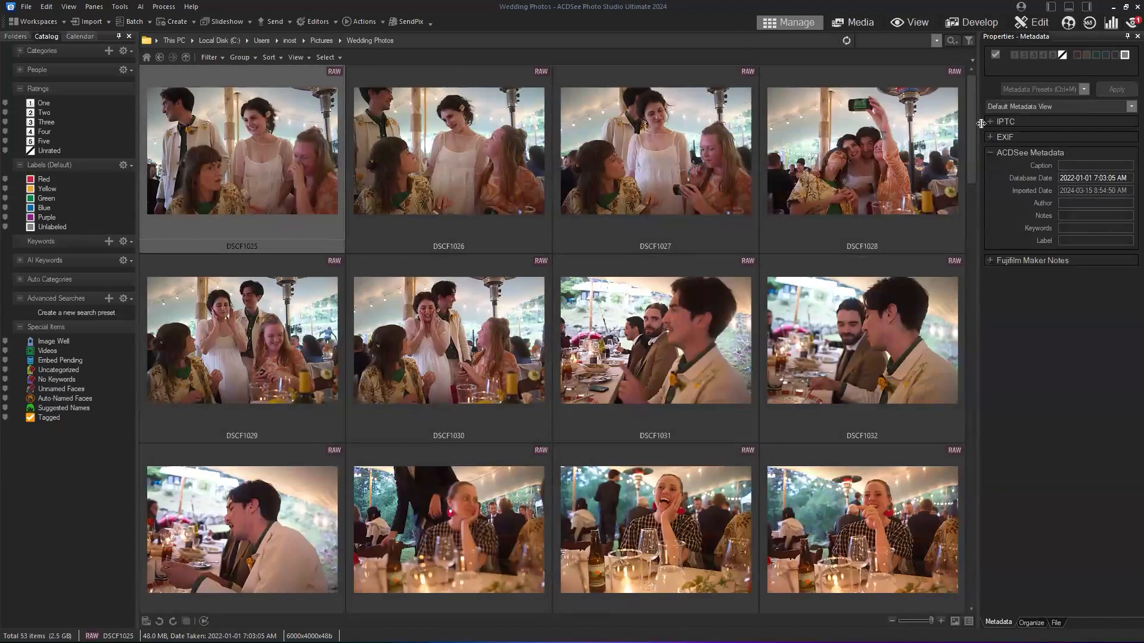
{"action": "scroll", "coordinate": [973, 123], "scroll_direction": "down", "scroll_amount": 1}
{"action": "left_click_drag", "start_coordinate": [981, 393], "coordinate": [961, 82]}
View DSCF1025 full size, zoom in on the seated woman's face, then fit it back.
{"action": "left_click", "coordinate": [907, 23]}
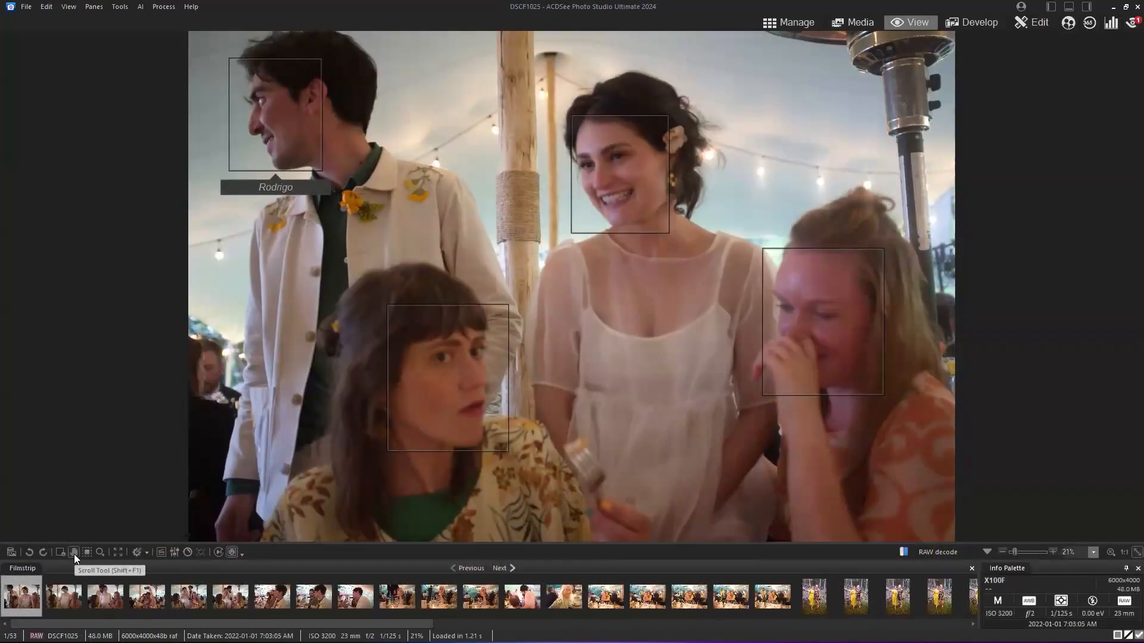
{"action": "left_click", "coordinate": [454, 396]}
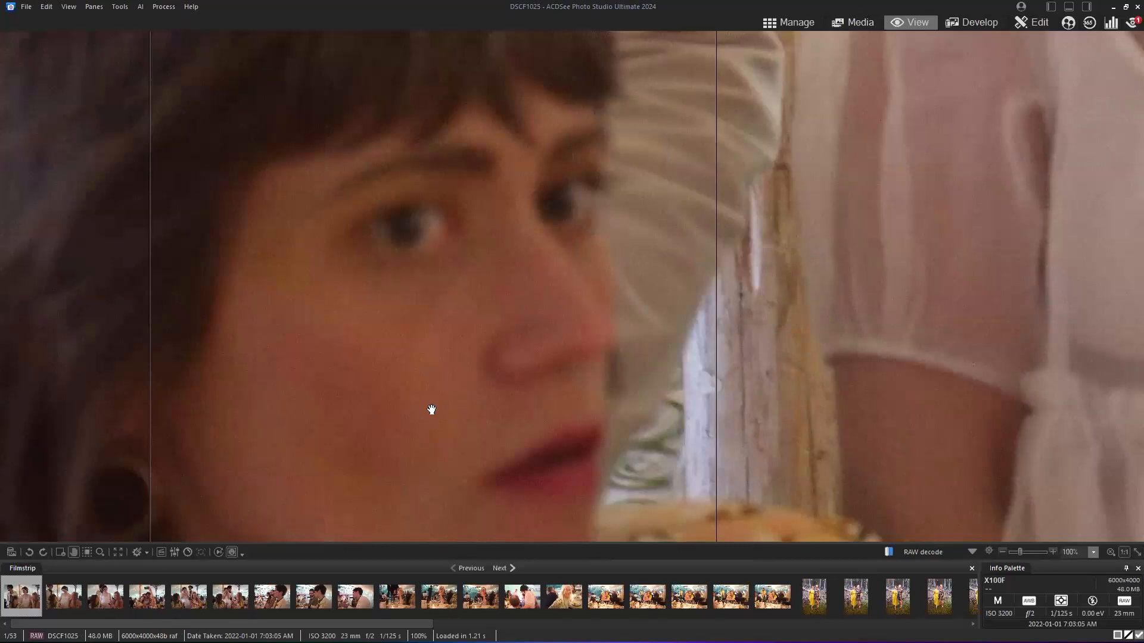
{"action": "left_click", "coordinate": [429, 409]}
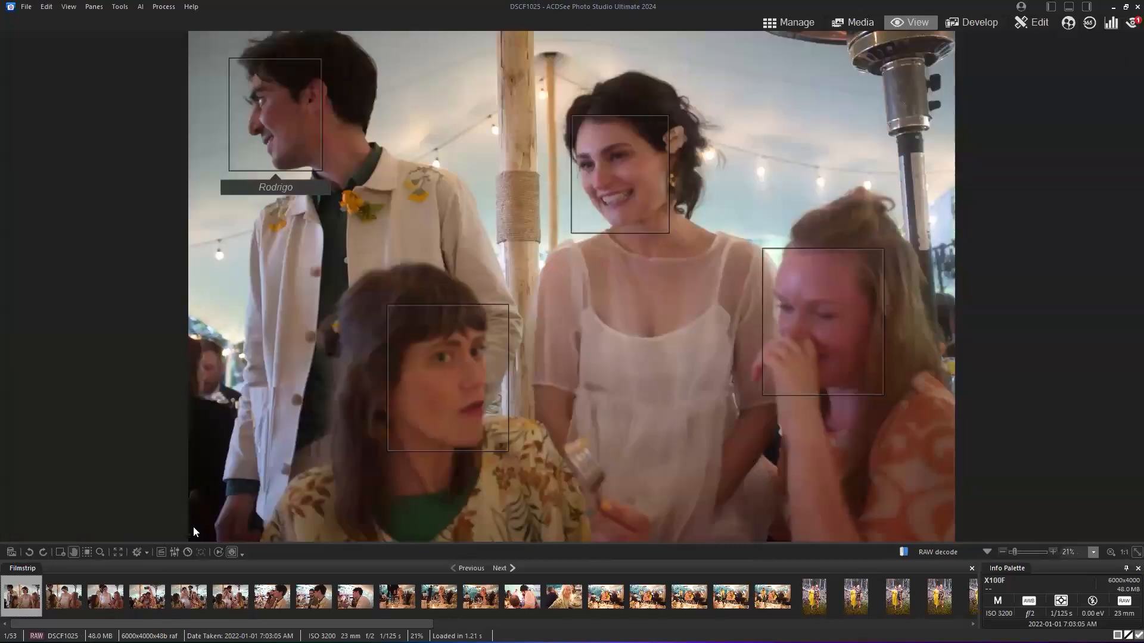
{"action": "left_click", "coordinate": [61, 554]}
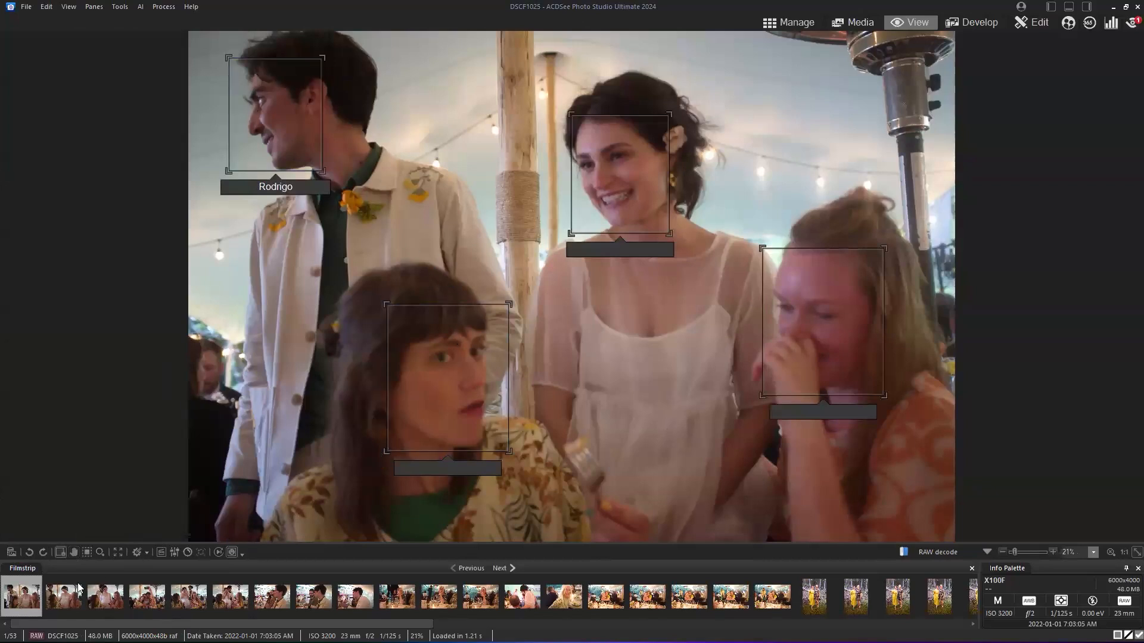
{"action": "left_click", "coordinate": [69, 606]}
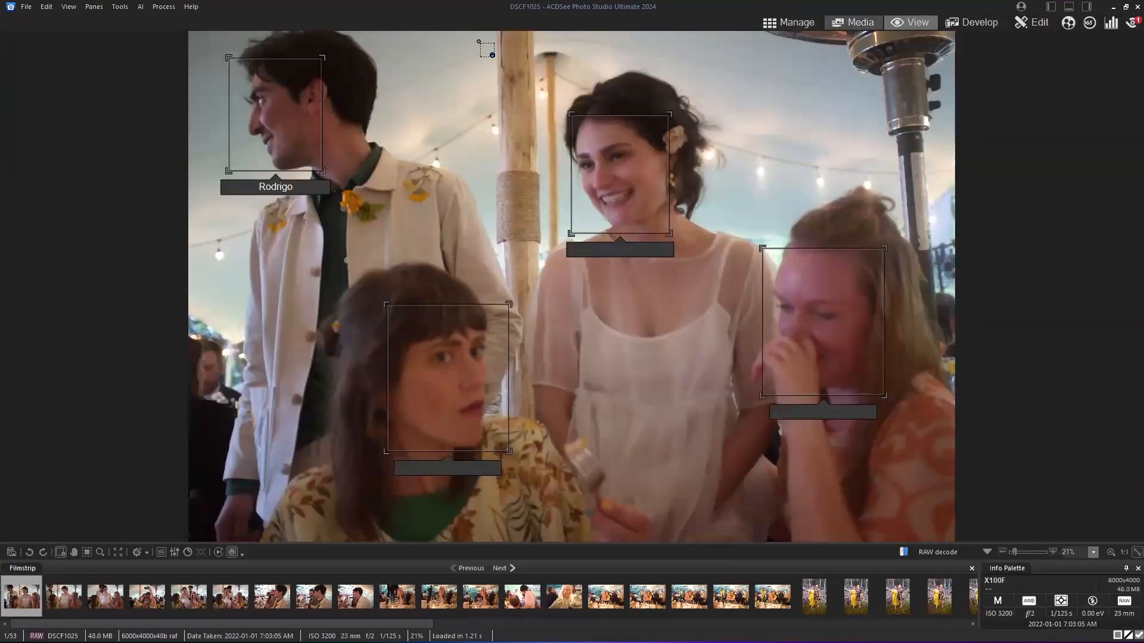
{"action": "key", "text": "Right"}
{"action": "key", "text": "Right"}
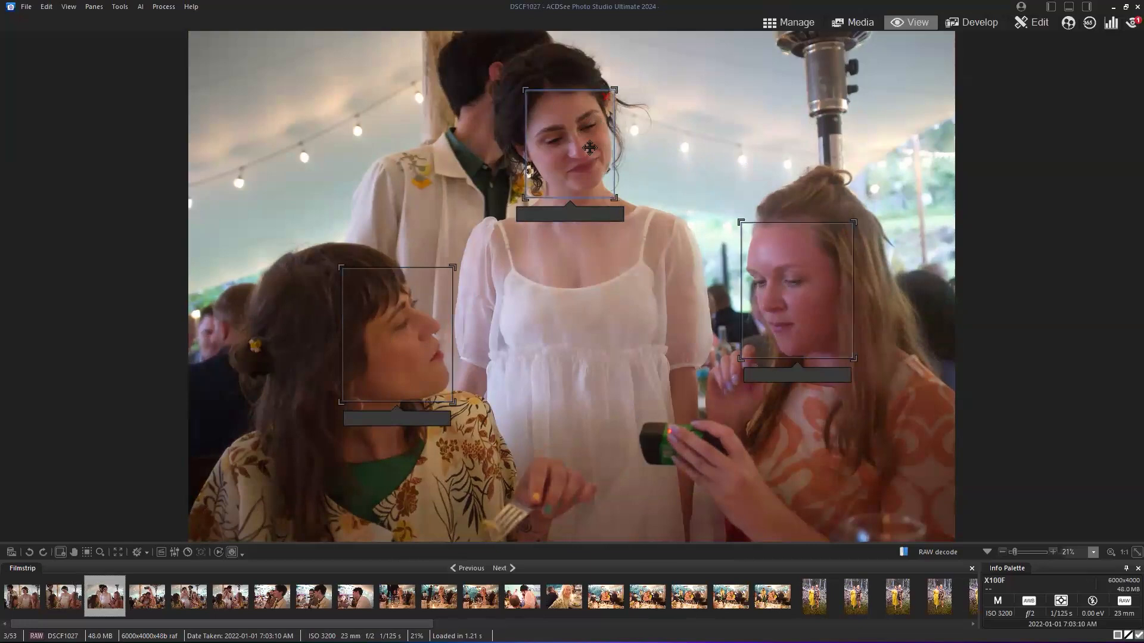
{"action": "scroll", "coordinate": [579, 140], "scroll_direction": "up", "scroll_amount": 1}
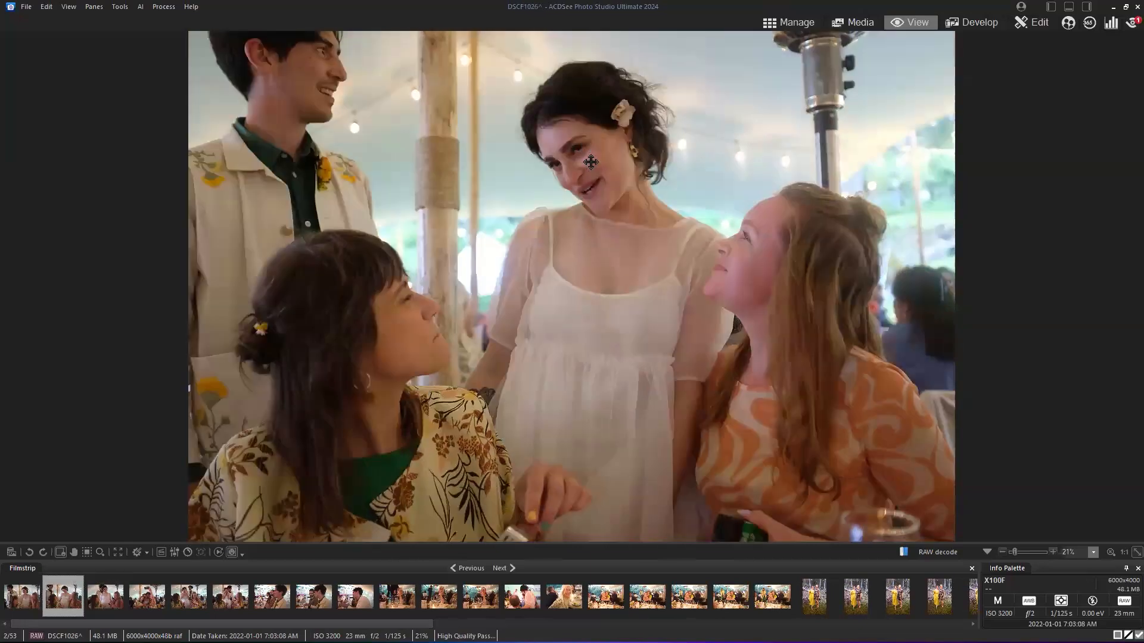
{"action": "scroll", "coordinate": [322, 251], "scroll_direction": "up", "scroll_amount": 1}
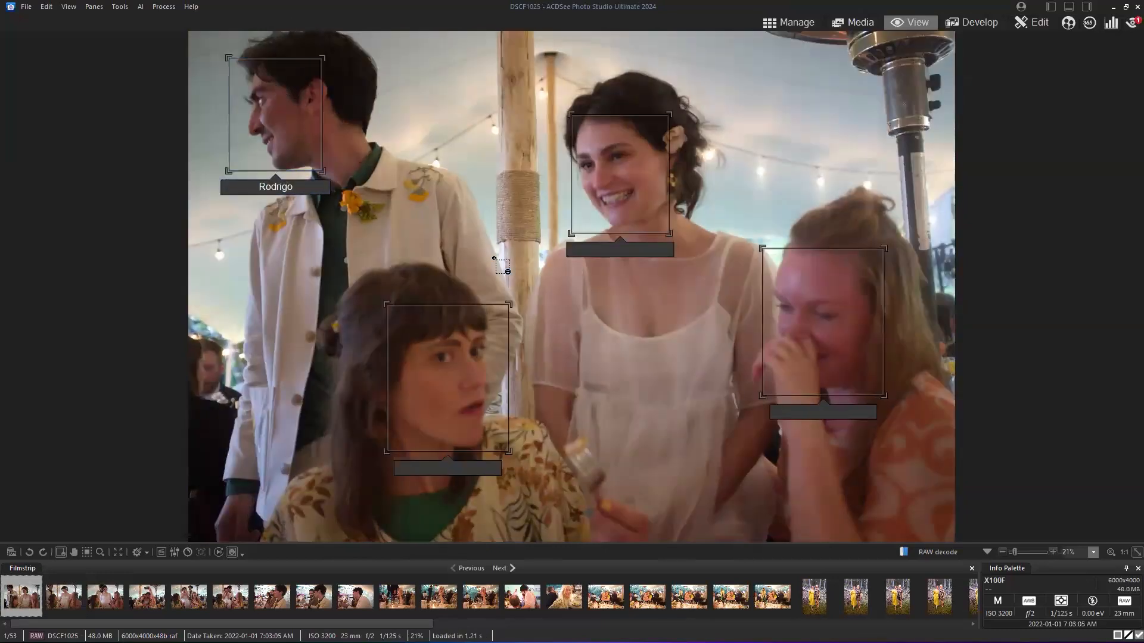
Tag the woman in white Miranda, the seated woman Chelsea and the laughing woman Samantha.
{"action": "left_click", "coordinate": [602, 243]}
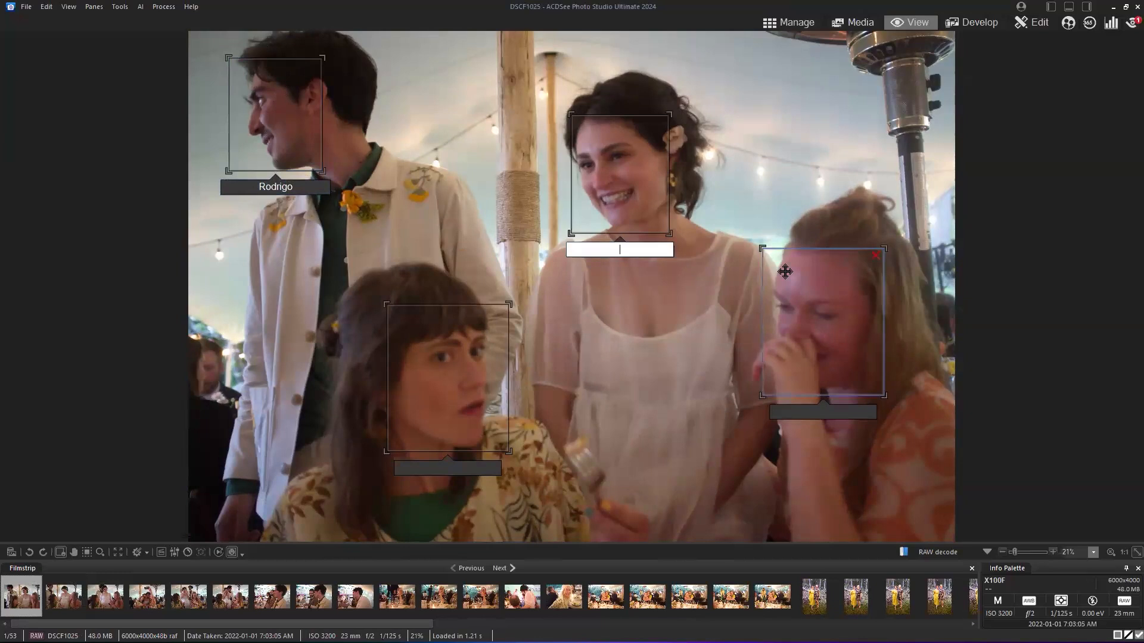
{"action": "type", "text": "Miranda"}
{"action": "key", "text": "Return"}
{"action": "left_click", "coordinate": [476, 468]}
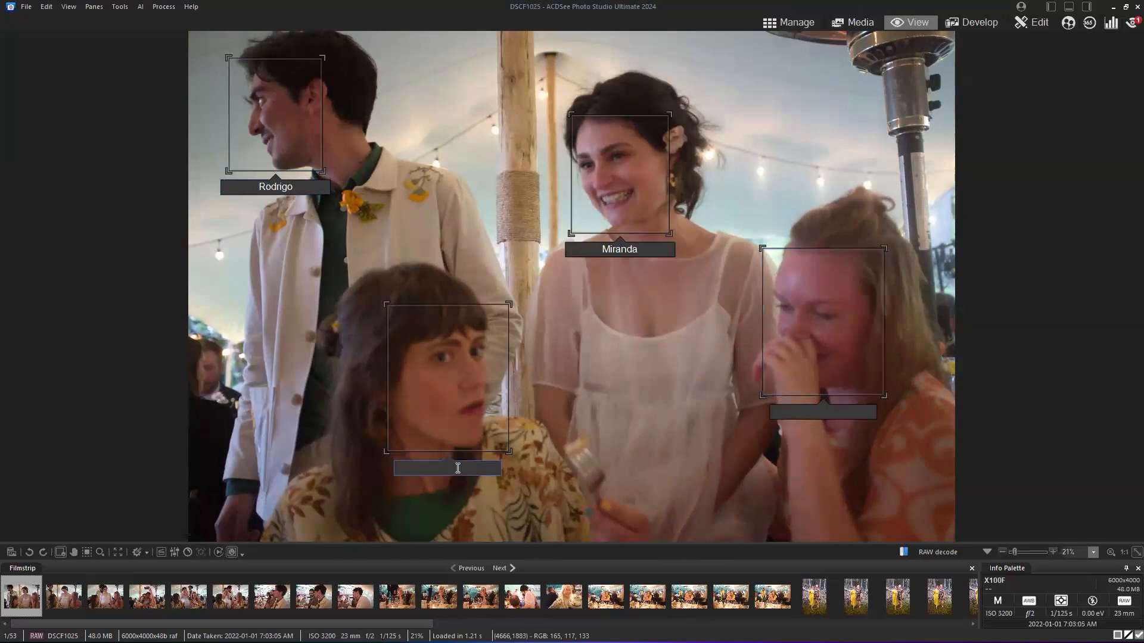
{"action": "type", "text": "Chelsea"}
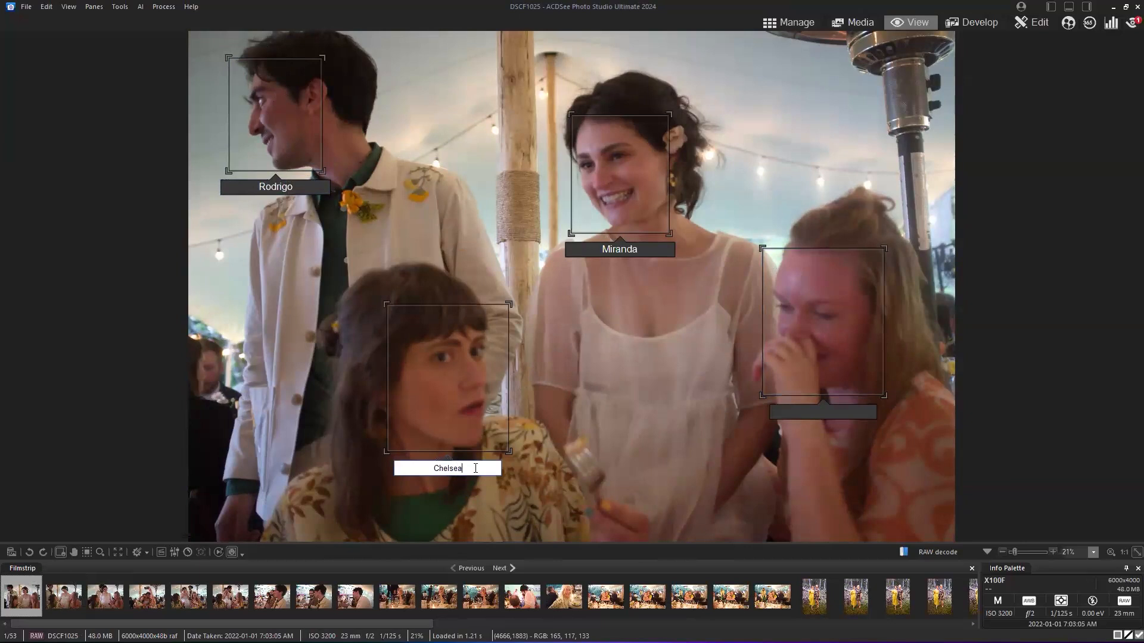
{"action": "key", "text": "Return"}
{"action": "left_click", "coordinate": [809, 412]}
{"action": "type", "text": "Samantha"}
{"action": "key", "text": "Return"}
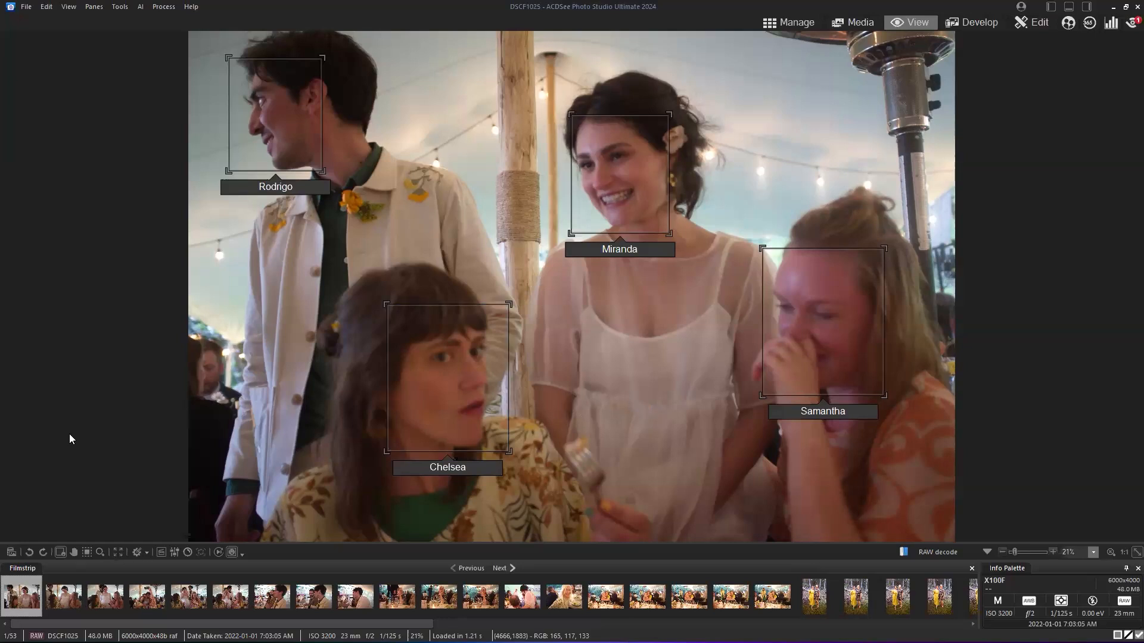
Move to DSCF1026 and tag the woman in white's face as Miranda.
{"action": "key", "text": "Page_Down"}
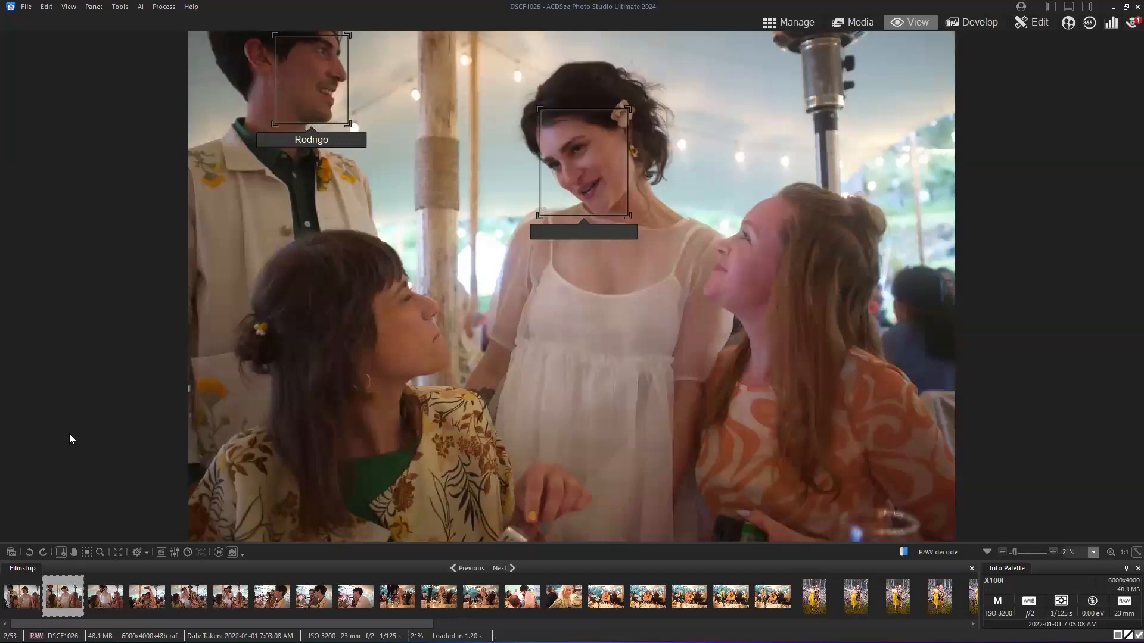
{"action": "left_click", "coordinate": [592, 232]}
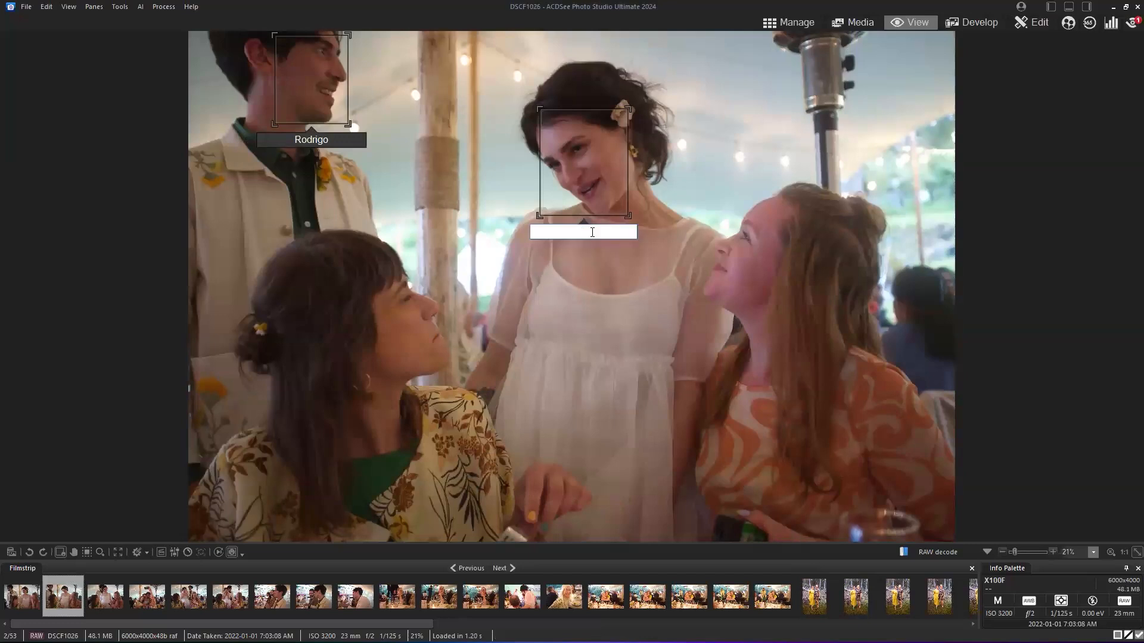
{"action": "type", "text": "Miranda"}
{"action": "key", "text": "Return"}
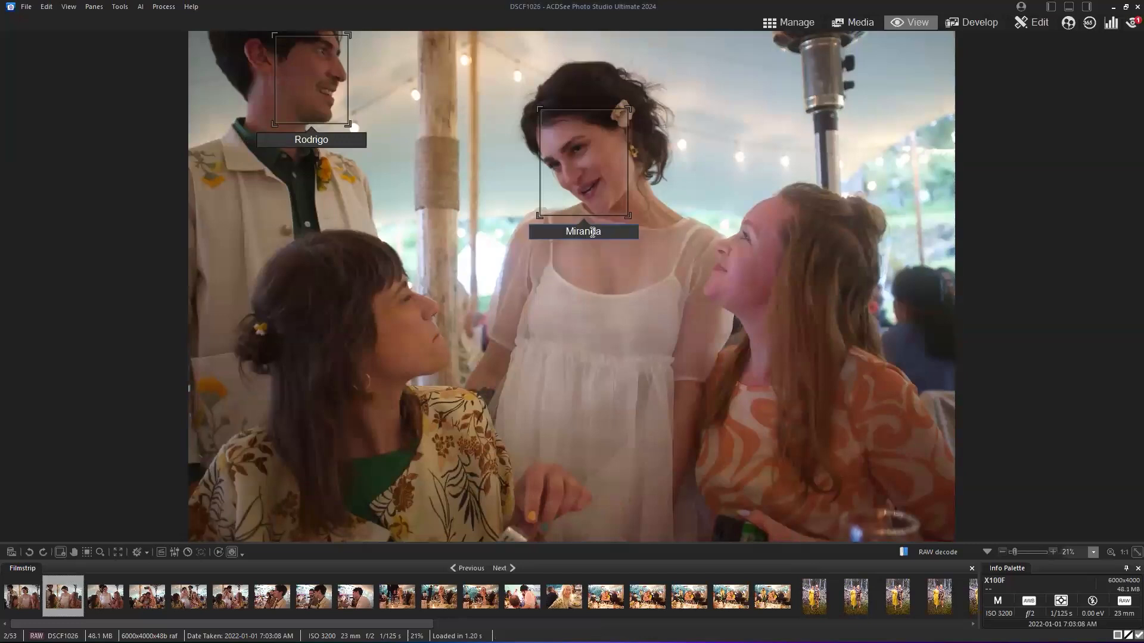
Outline the seated and right women's faces as Chelsea and Samantha, then open DSCF1027.
{"action": "left_click_drag", "start_coordinate": [291, 249], "coordinate": [463, 410]}
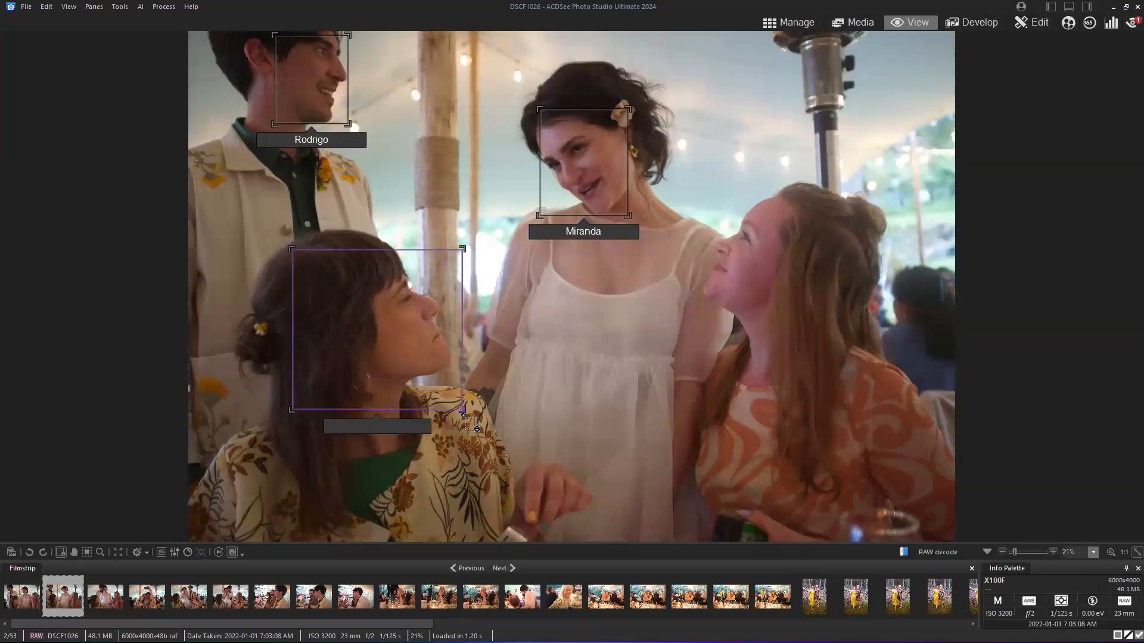
{"action": "left_click", "coordinate": [379, 435]}
{"action": "type", "text": "C"}
{"action": "key", "text": "Return"}
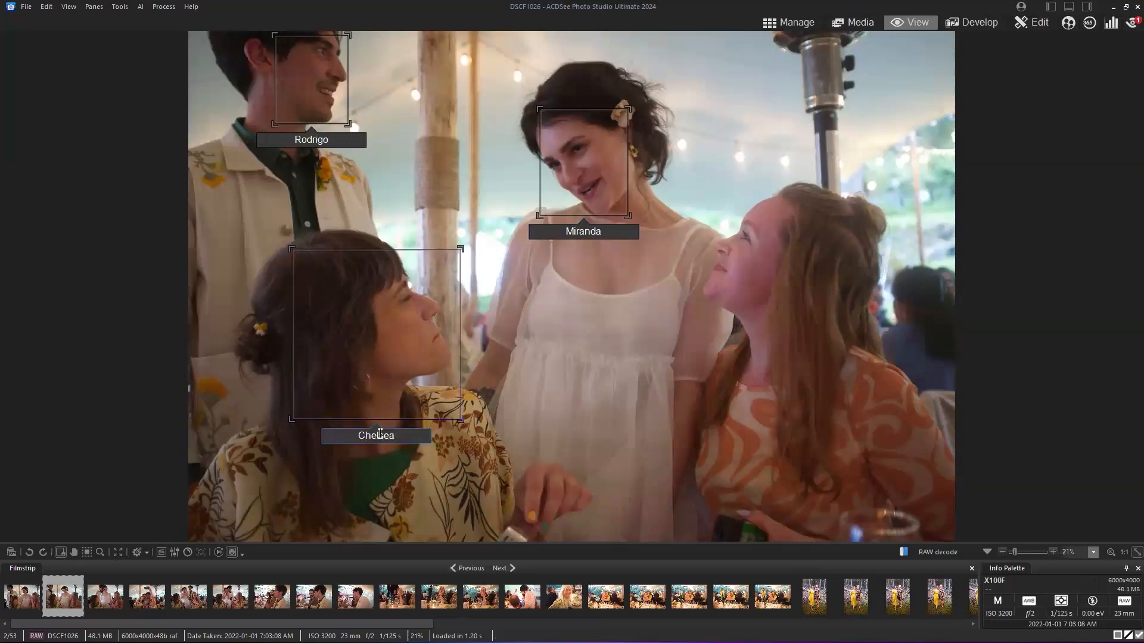
{"action": "left_click_drag", "start_coordinate": [708, 178], "coordinate": [906, 349]}
{"action": "left_click", "coordinate": [824, 366]}
{"action": "type", "text": "Samantha"}
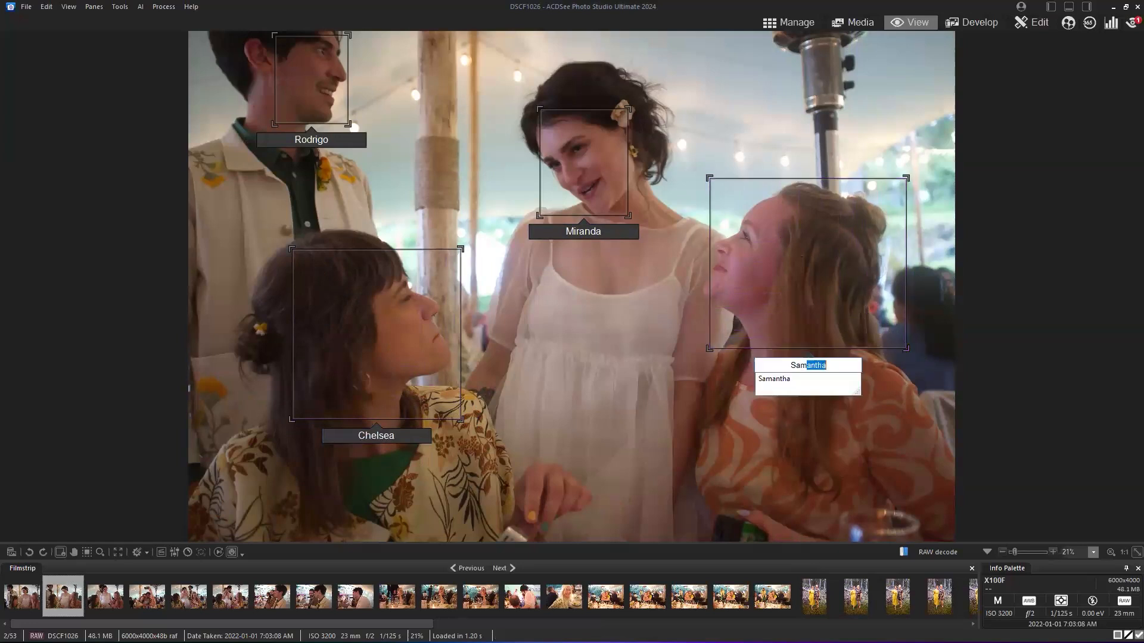
{"action": "key", "text": "Return"}
{"action": "left_click", "coordinate": [101, 597]}
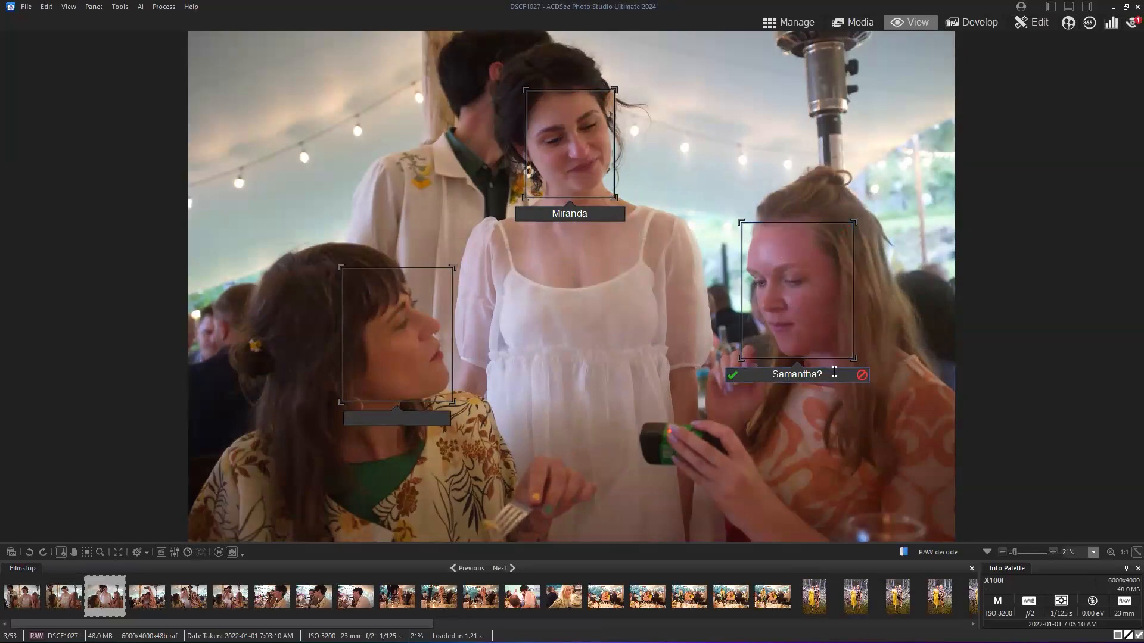
Confirm Samantha's suggested tag on DSCF1027 and advance to photo DSCF1031.
{"action": "left_click", "coordinate": [731, 375]}
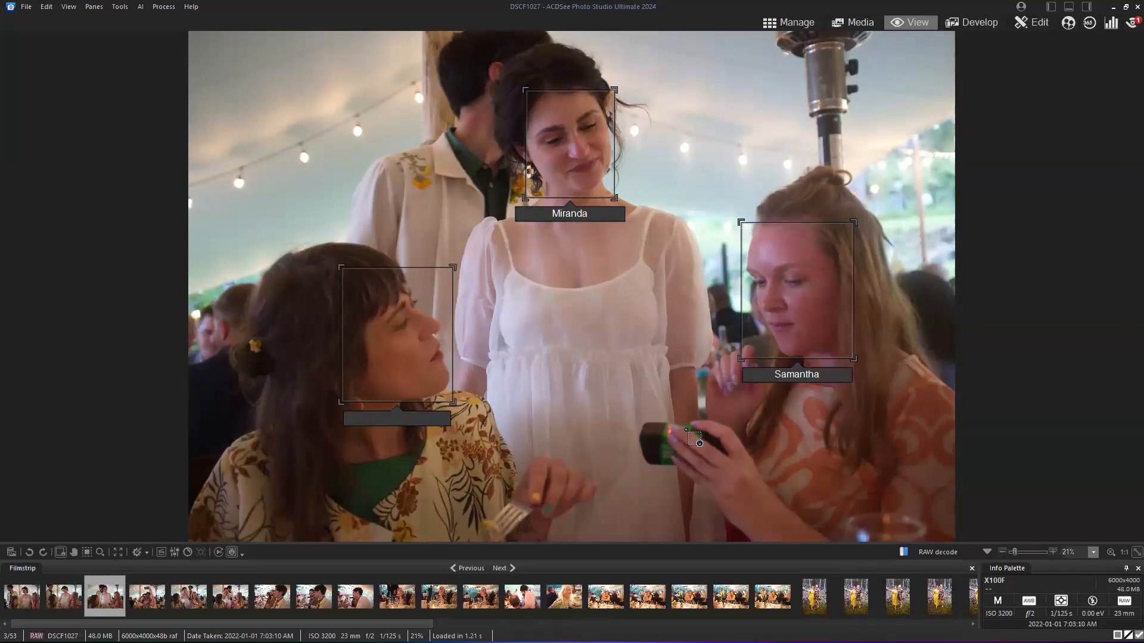
{"action": "key", "text": "Right"}
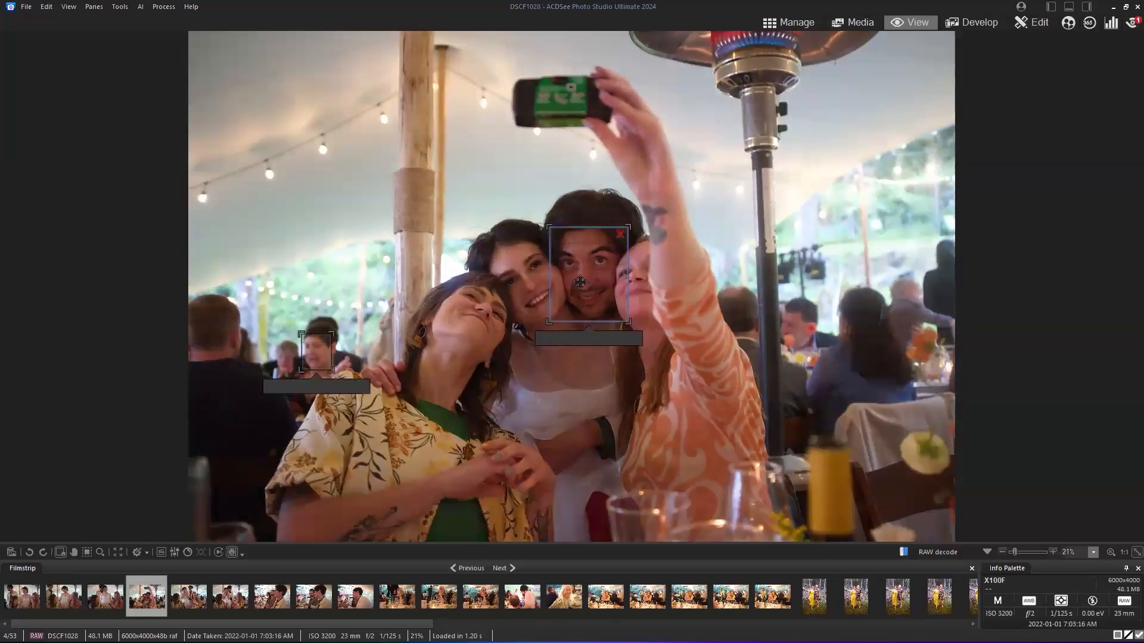
{"action": "key", "text": "Right"}
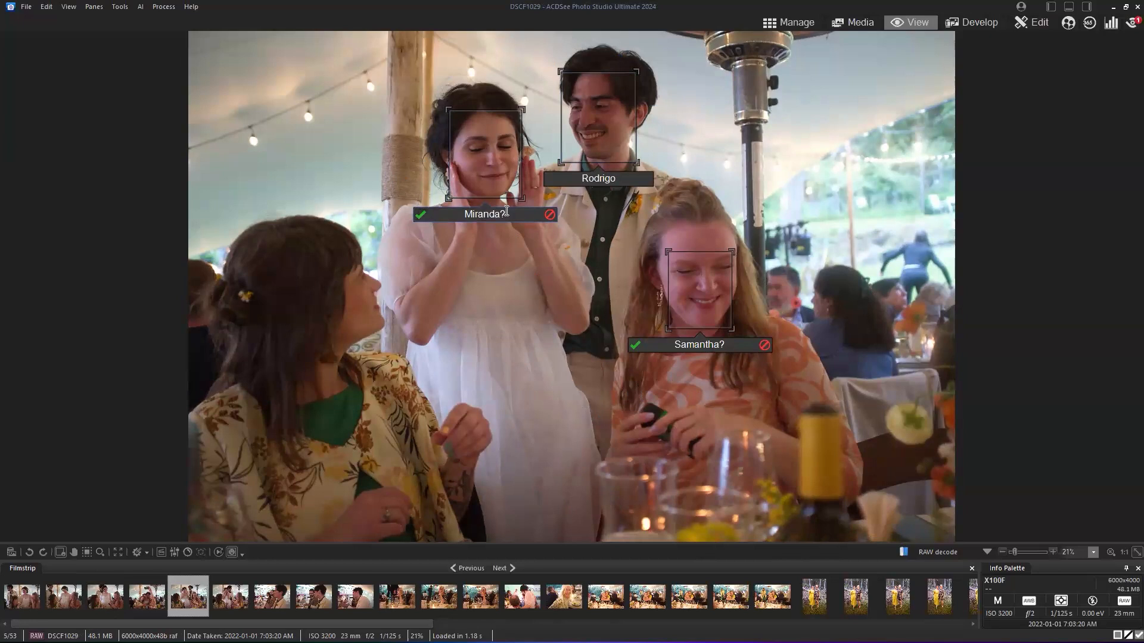
{"action": "key", "text": "Right"}
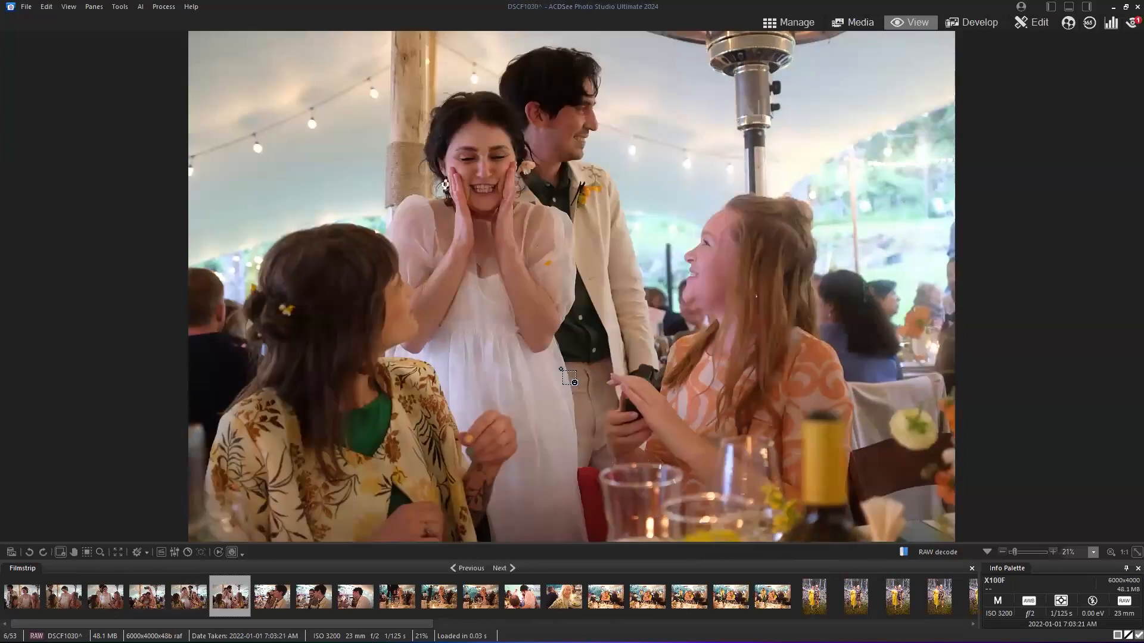
{"action": "key", "text": "Right"}
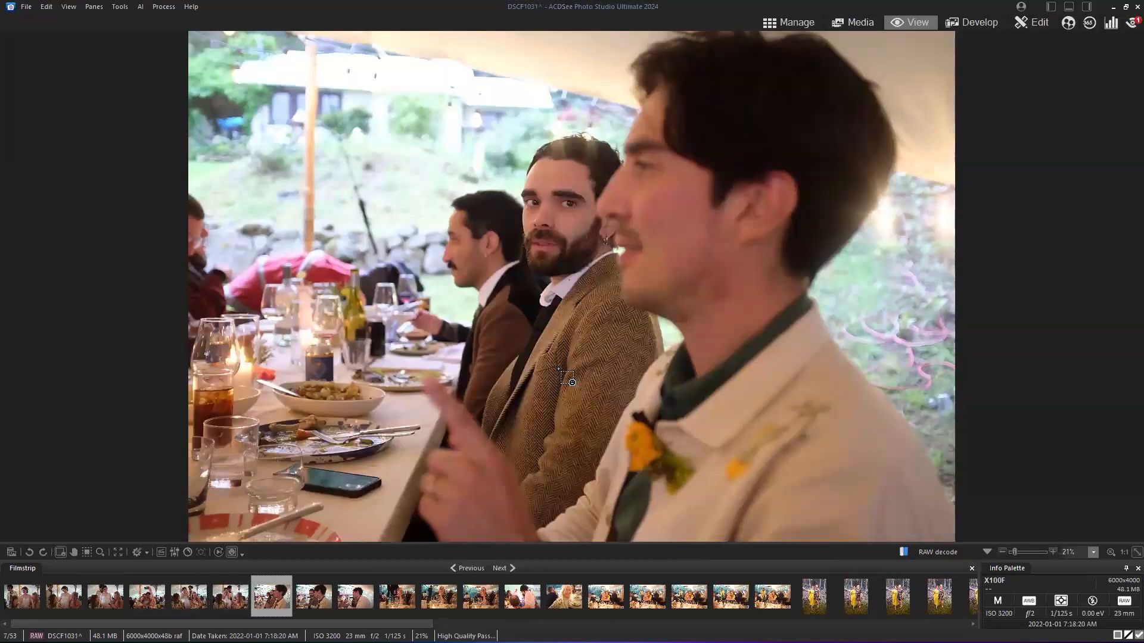
Name the left man Joaquin and the bearded man Javier.
{"action": "left_click", "coordinate": [490, 304]}
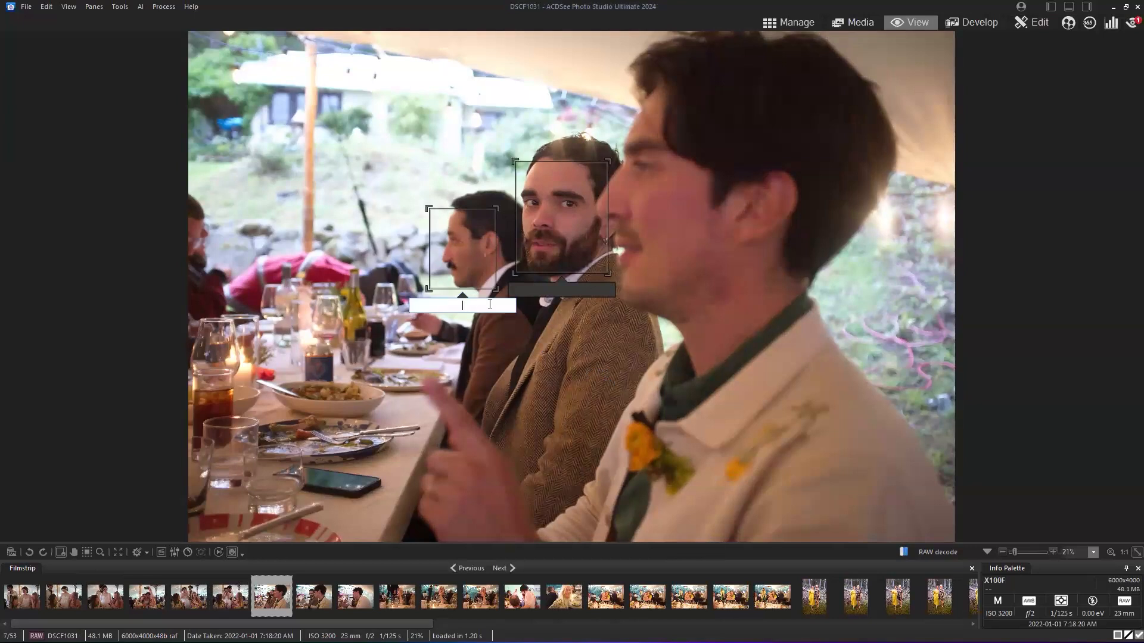
{"action": "type", "text": "Joaquin"}
{"action": "left_click", "coordinate": [552, 289]}
{"action": "type", "text": "Javier"}
{"action": "key", "text": "Return"}
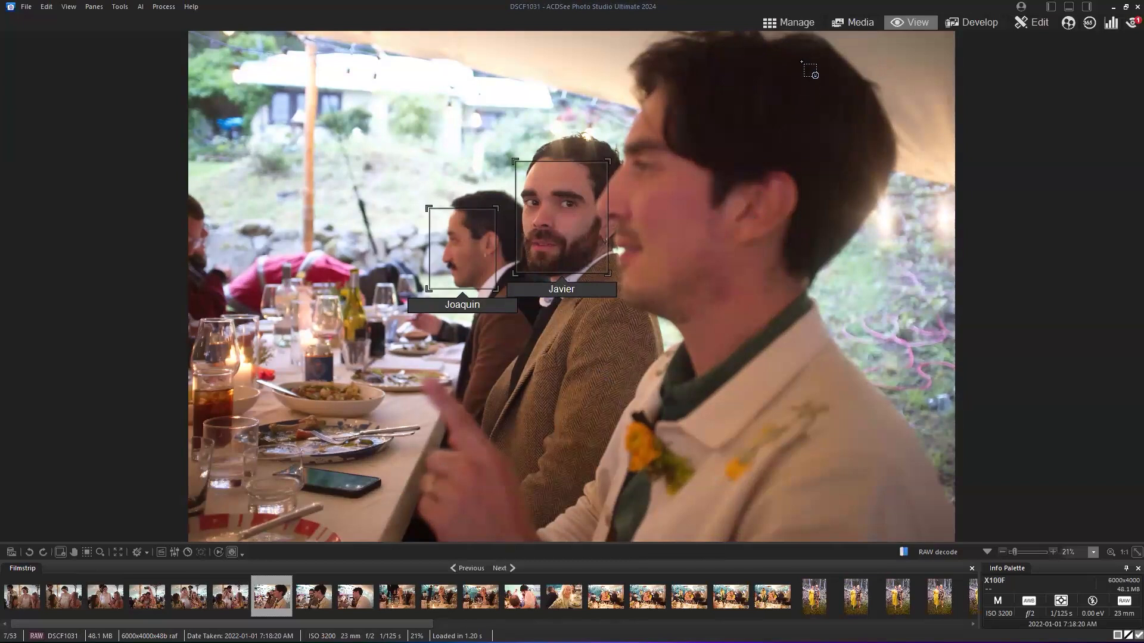
Reopen DSCF1025 from Pictures > Wedding Photos in View mode with the Face Tool on.
{"action": "left_click", "coordinate": [793, 23]}
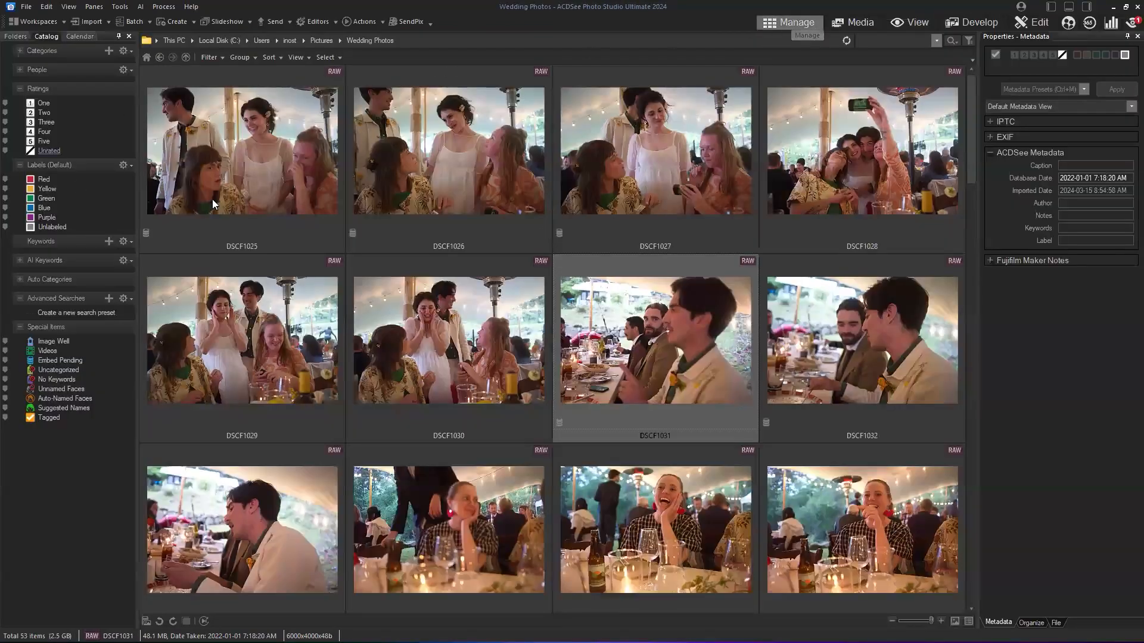
{"action": "left_click", "coordinate": [161, 56]}
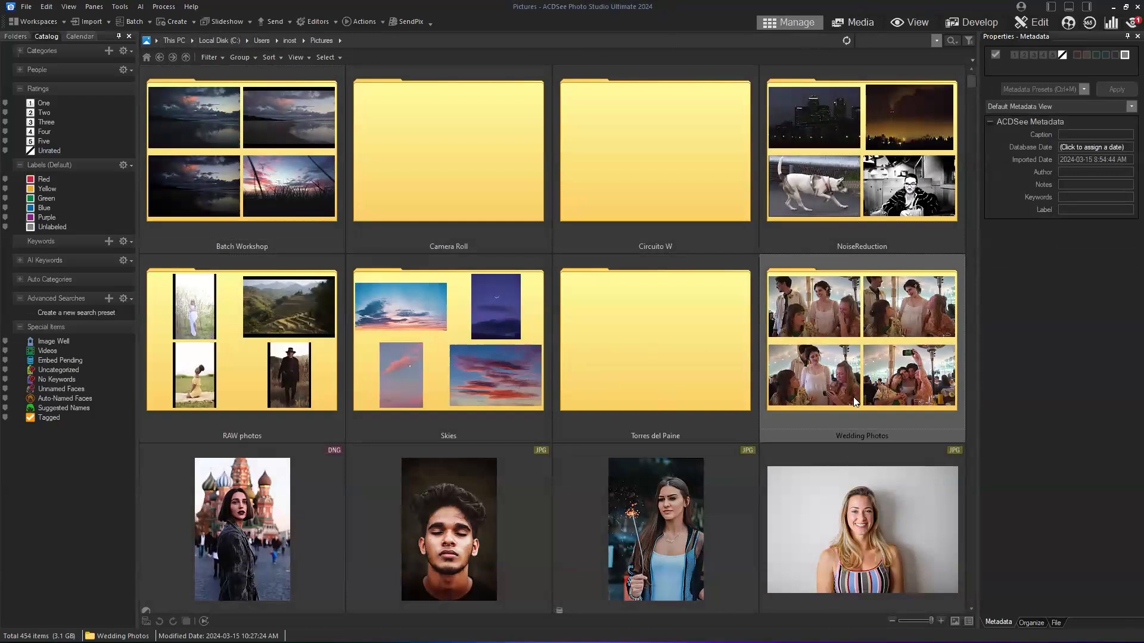
{"action": "double_click", "coordinate": [882, 351]}
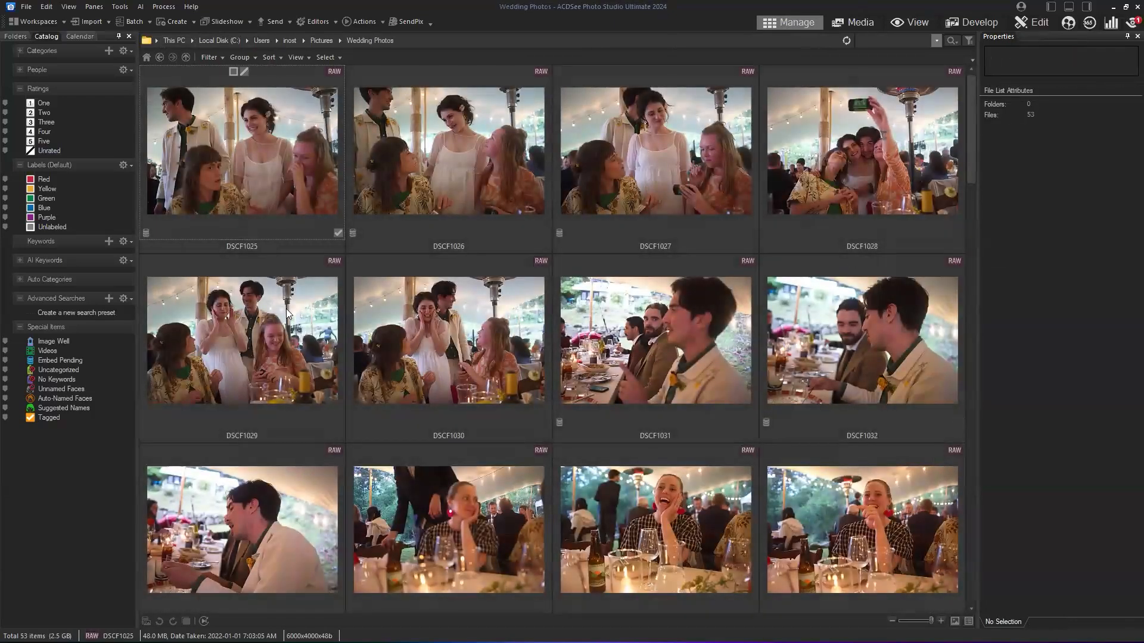
{"action": "left_click", "coordinate": [911, 23]}
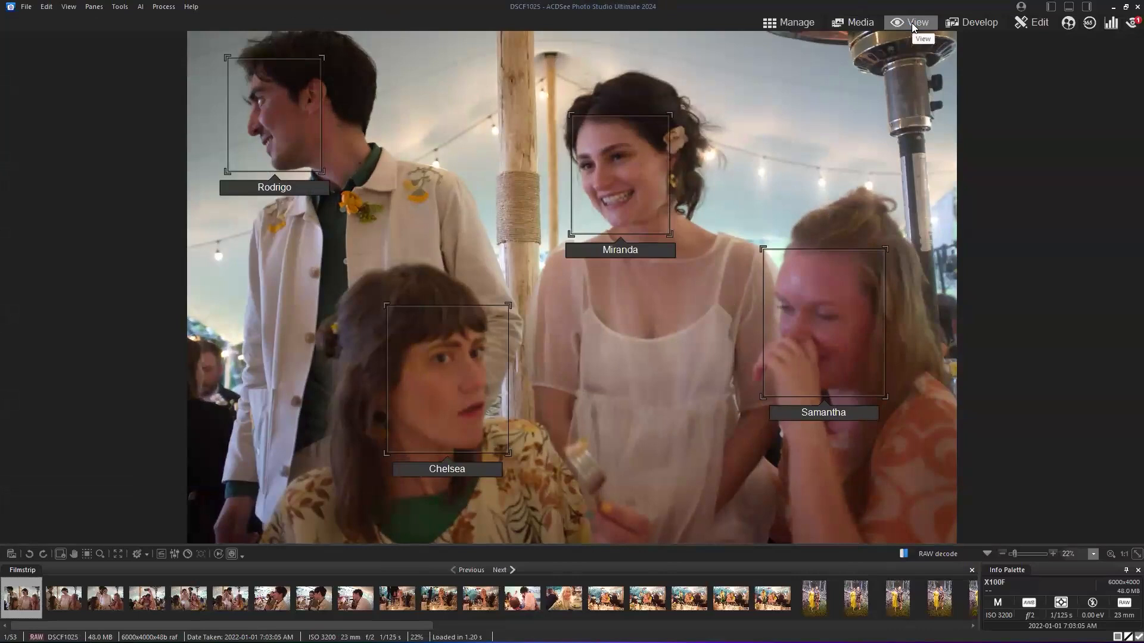
{"action": "left_click", "coordinate": [60, 555]}
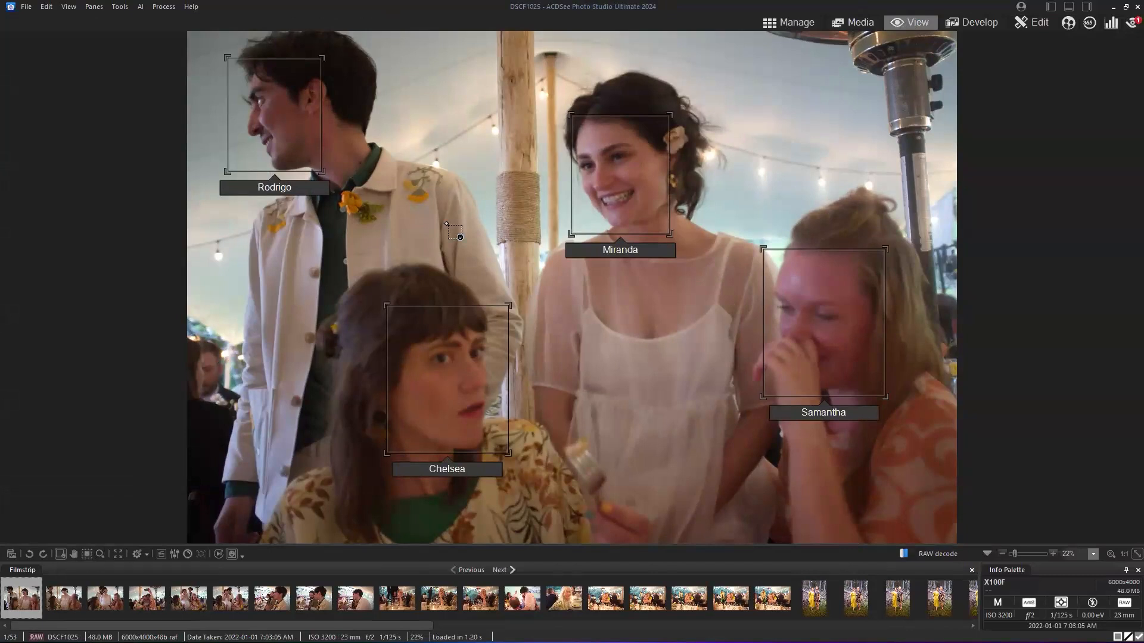
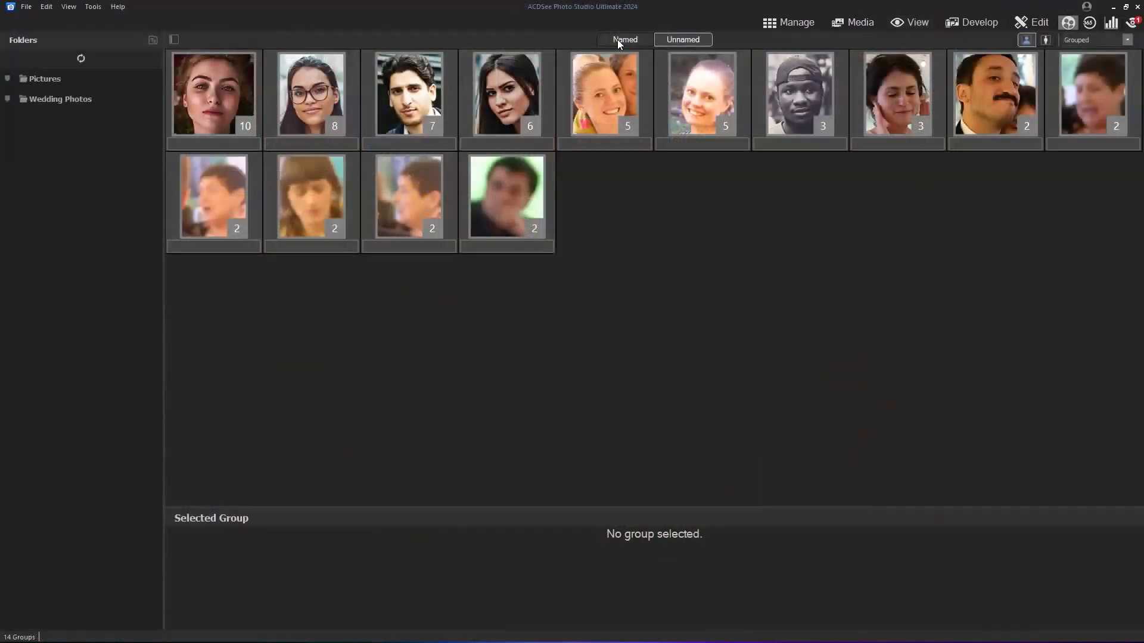
Switch to People mode to show the grid of 9 named people.
{"action": "left_click", "coordinate": [617, 40]}
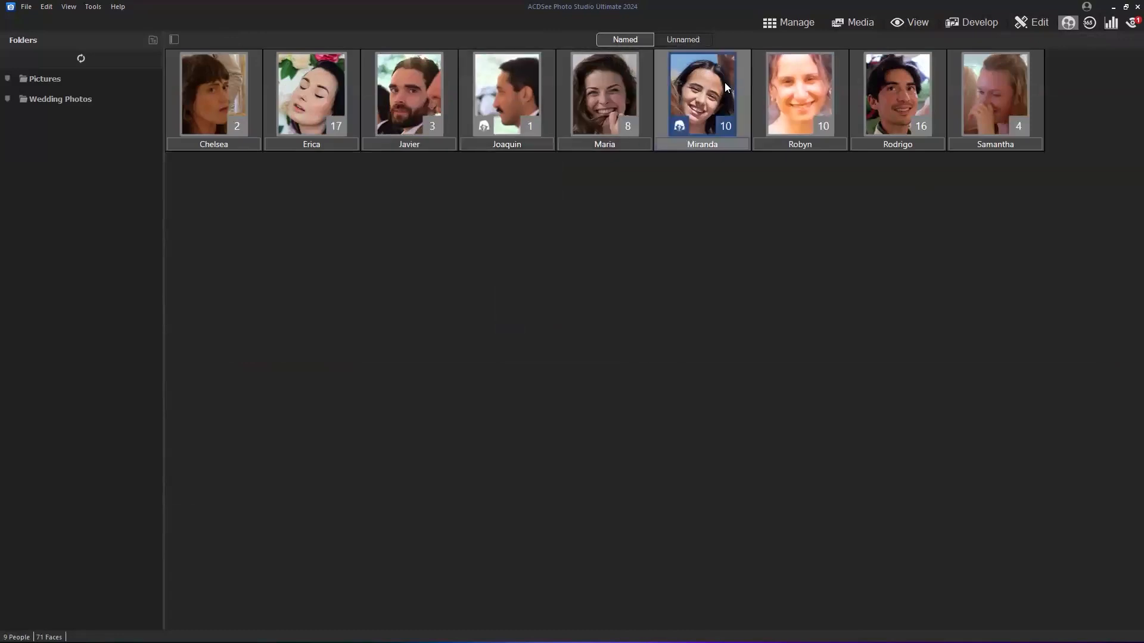
Open Miranda's person page and edit her name field, leaving it as Miranda.
{"action": "double_click", "coordinate": [708, 104]}
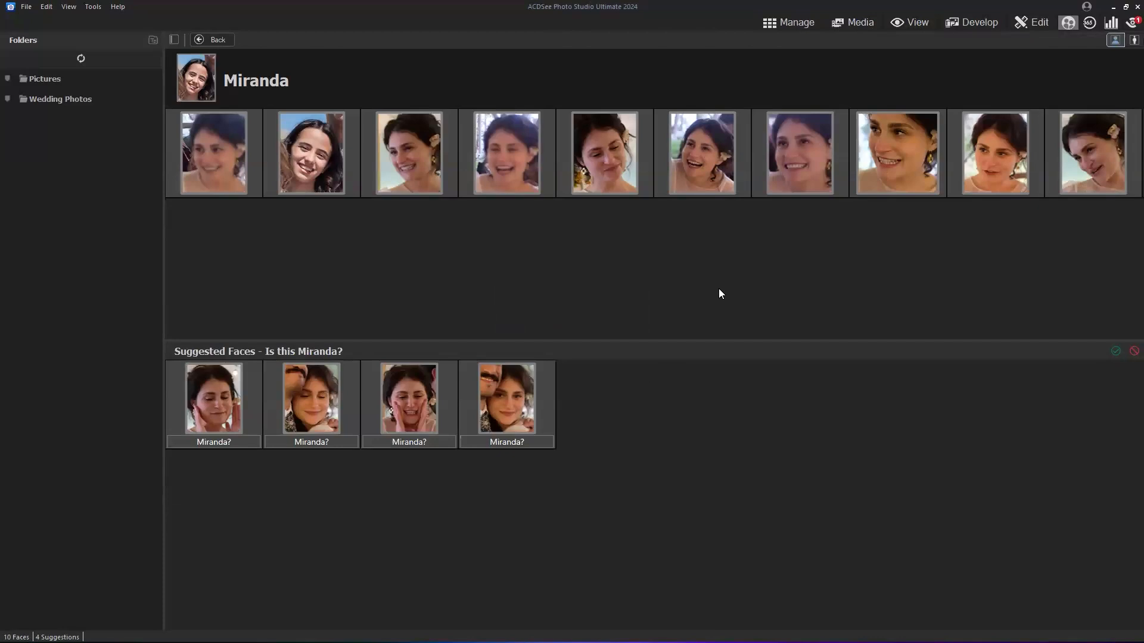
{"action": "left_click", "coordinate": [231, 81]}
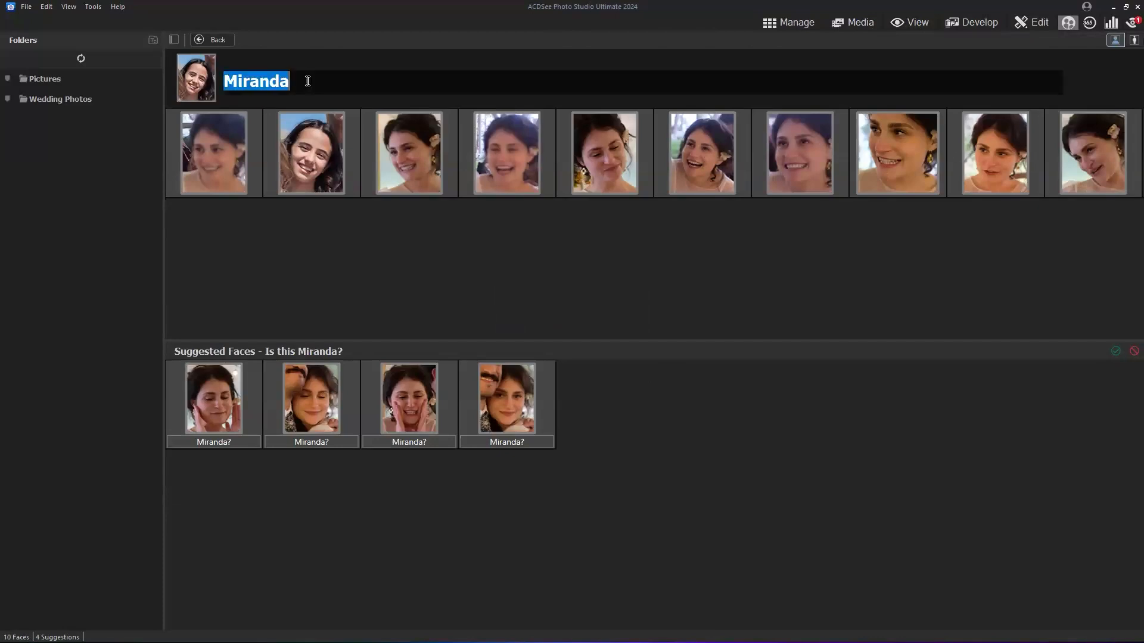
{"action": "left_click", "coordinate": [301, 85]}
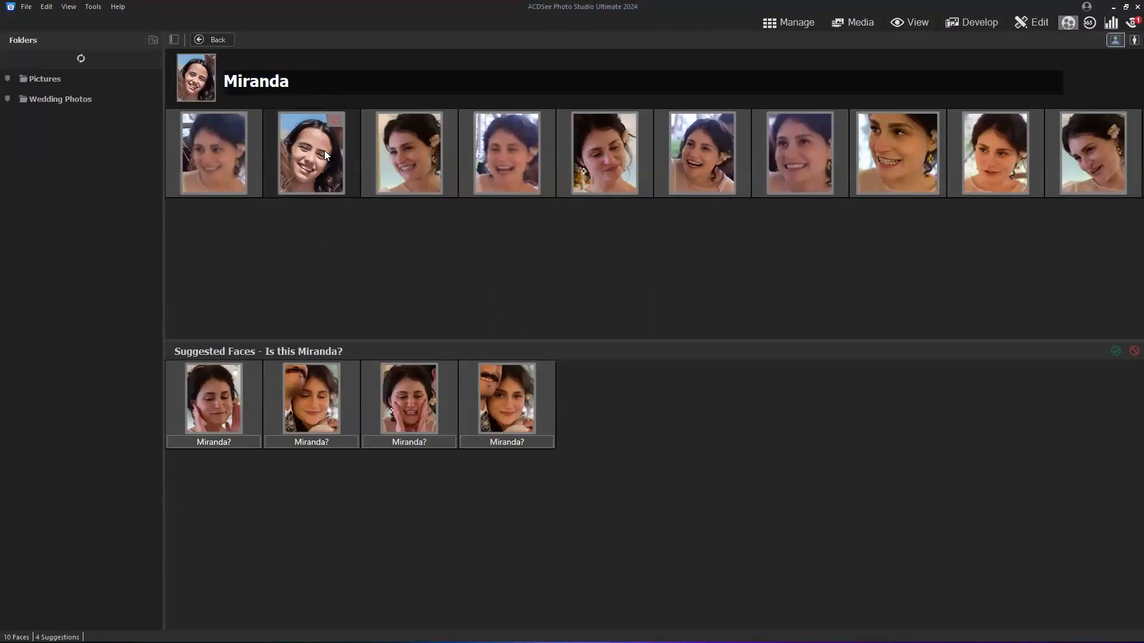
{"action": "left_click", "coordinate": [343, 273]}
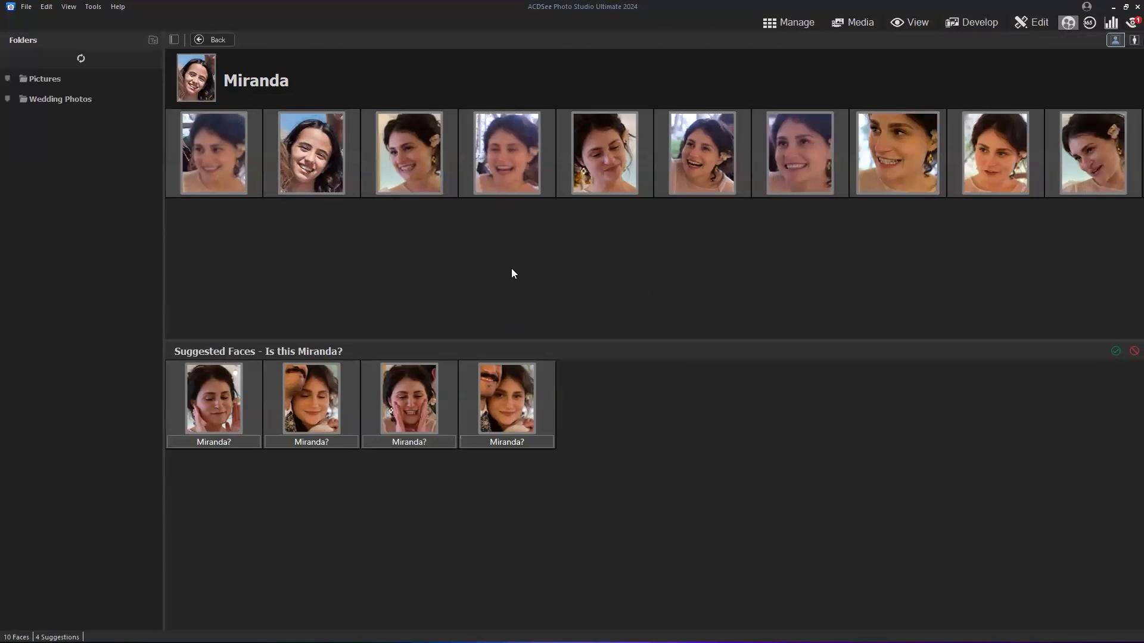
Select Miranda's second face and bring up its context menu.
{"action": "left_click", "coordinate": [327, 165]}
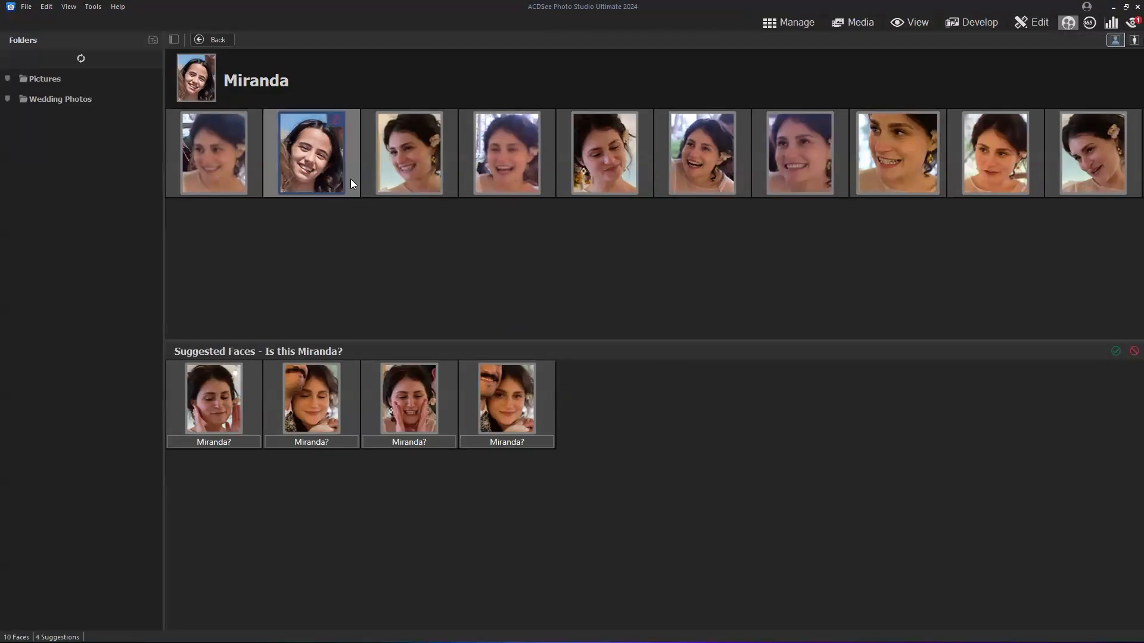
{"action": "right_click", "coordinate": [315, 167]}
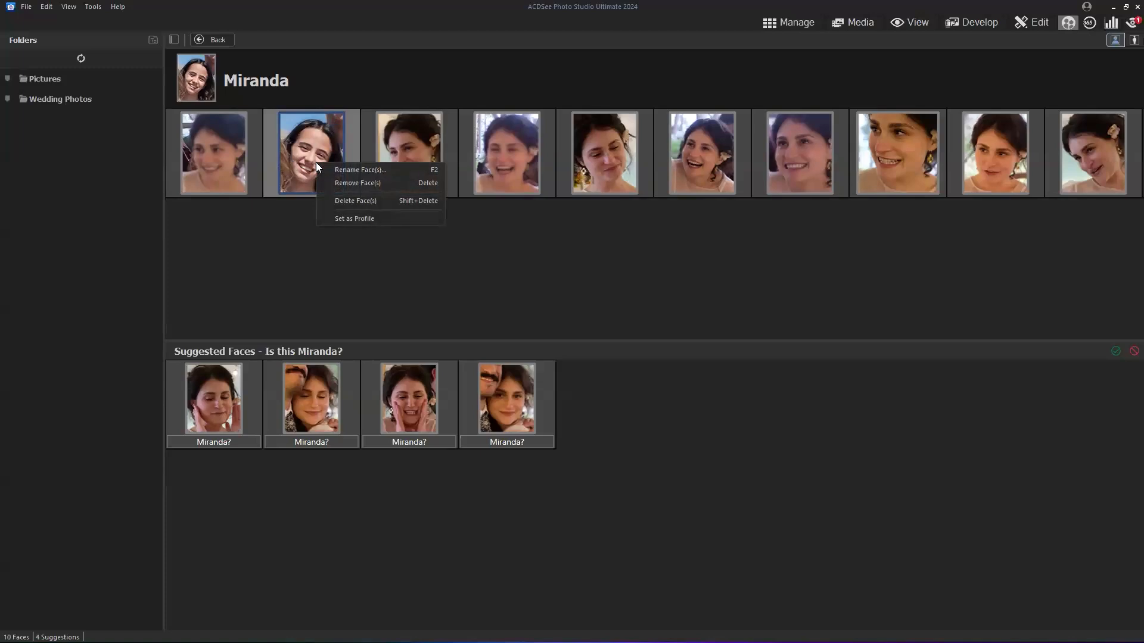
{"action": "left_click", "coordinate": [279, 240]}
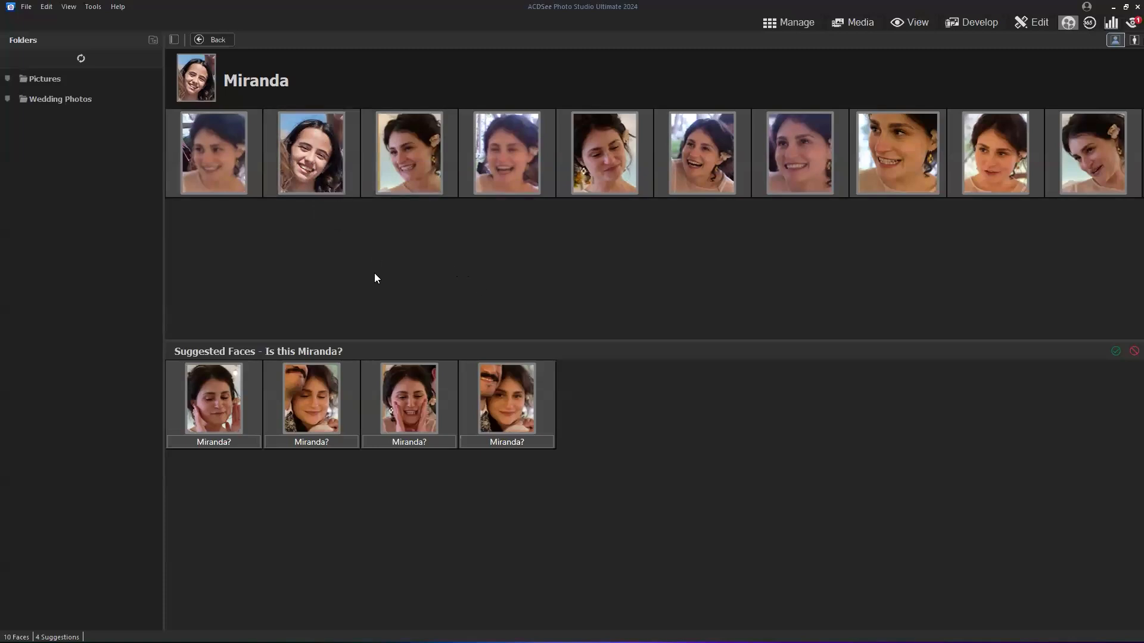
{"action": "right_click", "coordinate": [320, 157]}
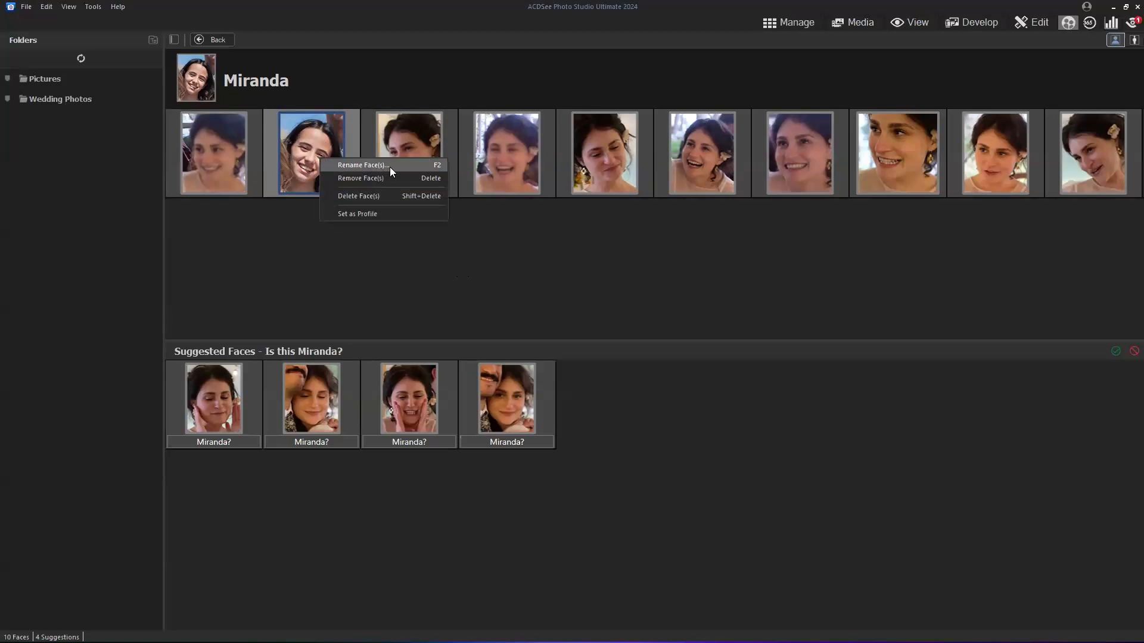
{"action": "right_click", "coordinate": [315, 138]}
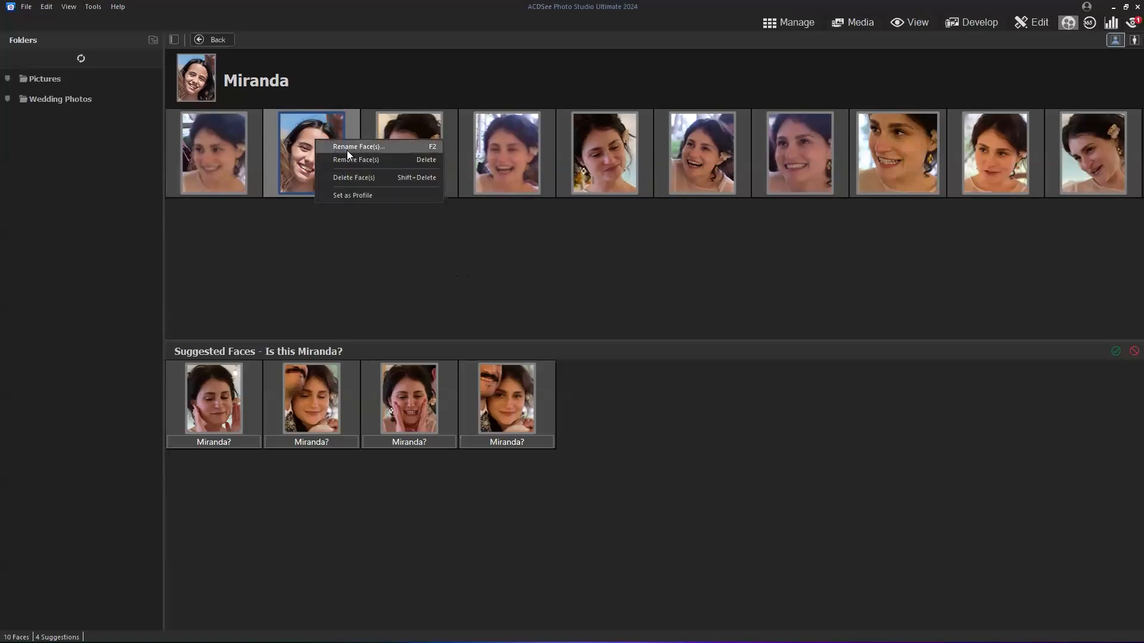
{"action": "left_click", "coordinate": [385, 148]}
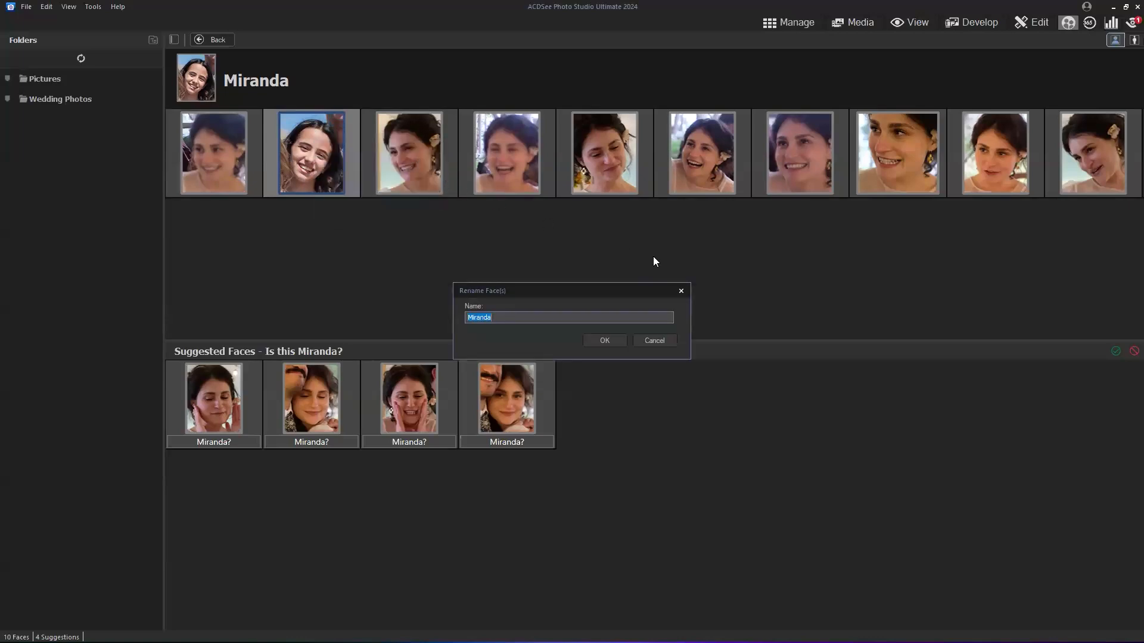
{"action": "key", "text": "End"}
{"action": "type", "text": "Cotton"}
{"action": "left_click", "coordinate": [603, 340]}
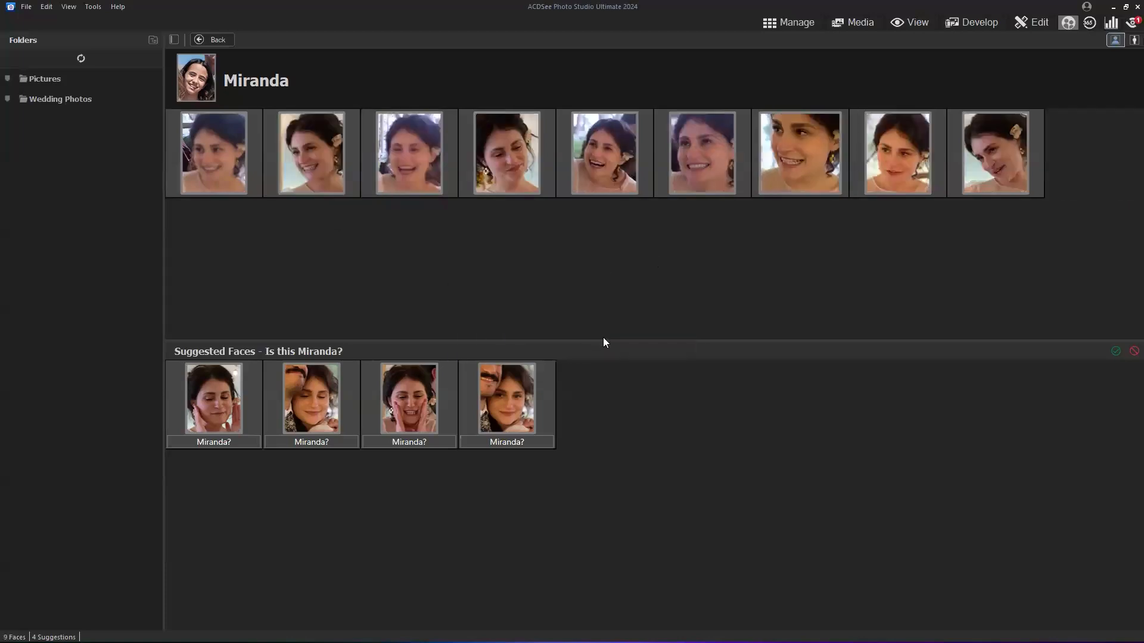
{"action": "left_click", "coordinate": [219, 39]}
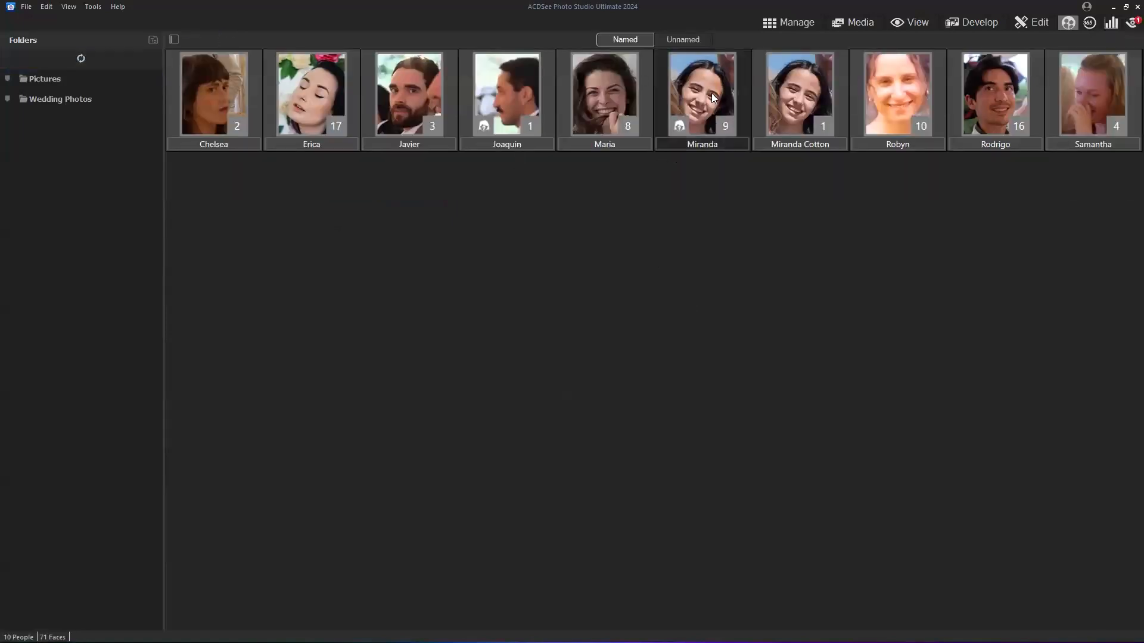
{"action": "double_click", "coordinate": [724, 74]}
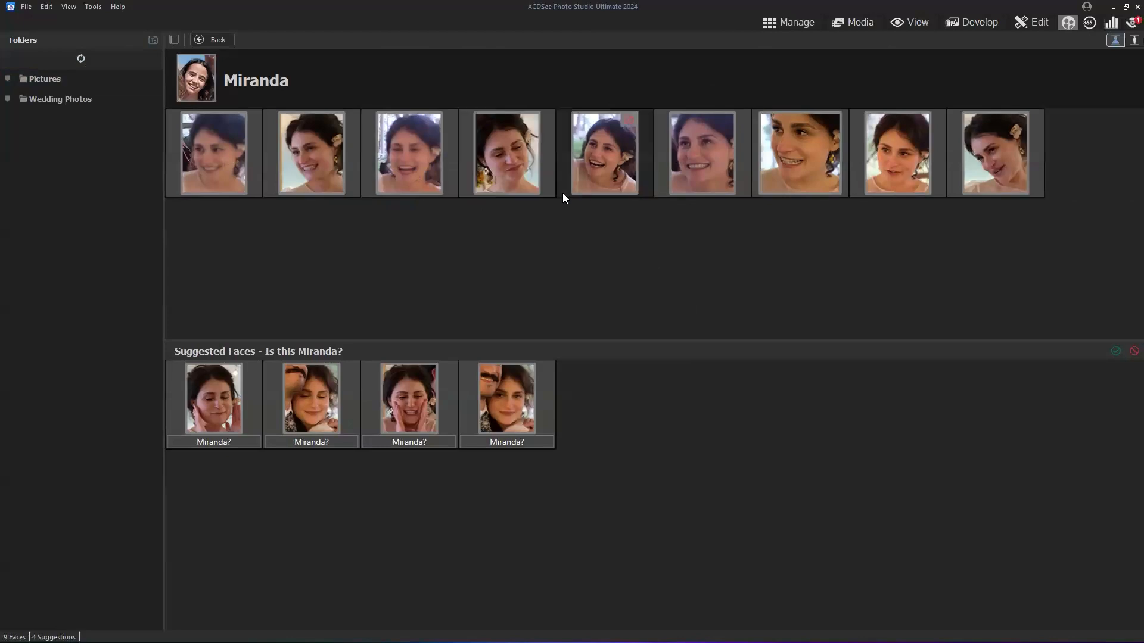
{"action": "mouse_move", "coordinate": [707, 163]}
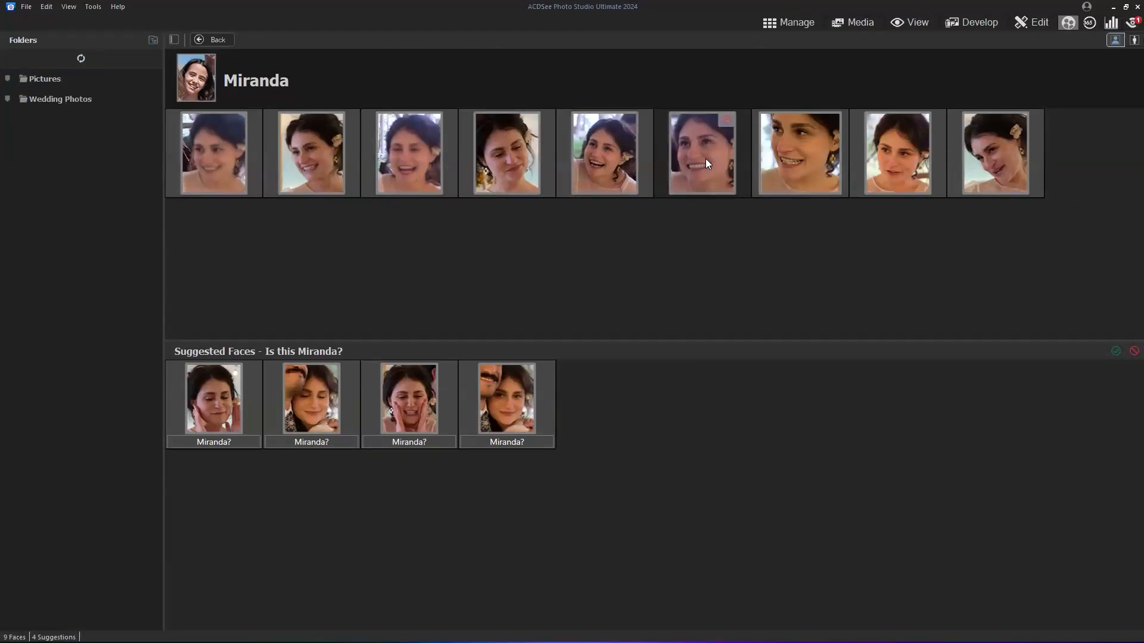
{"action": "right_click", "coordinate": [624, 157]}
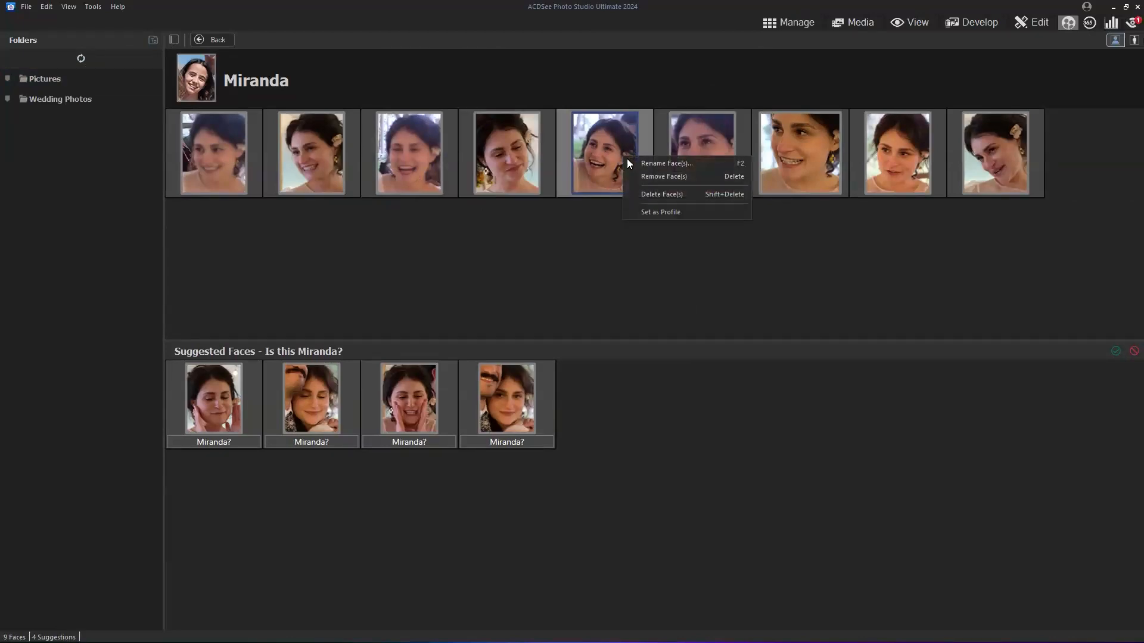
{"action": "left_click", "coordinate": [661, 212]}
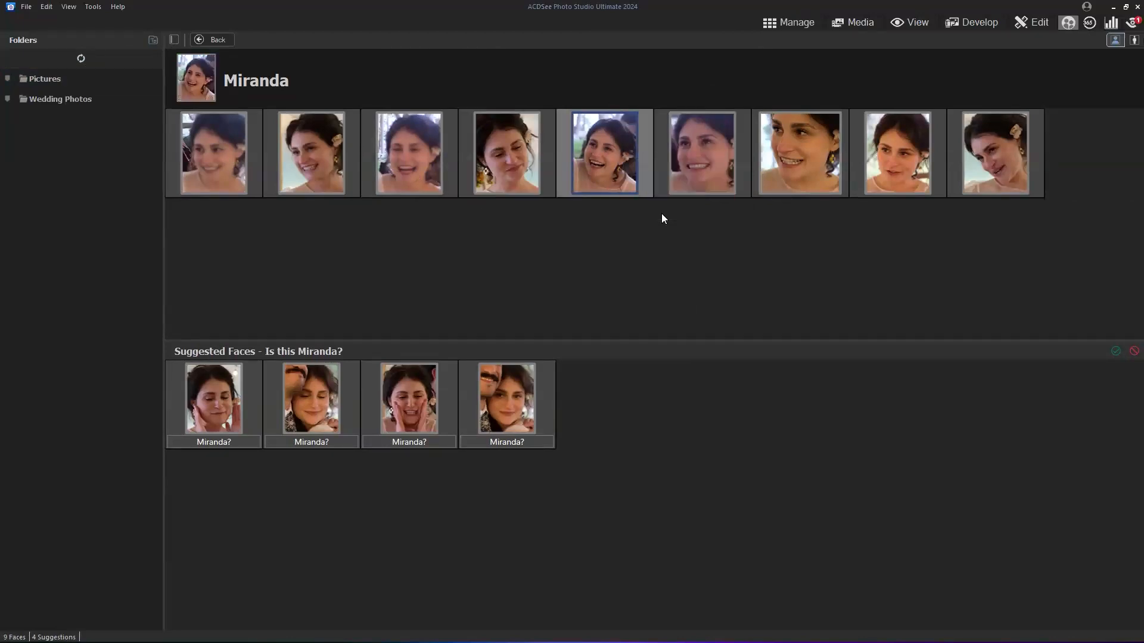
{"action": "left_click", "coordinate": [218, 40]}
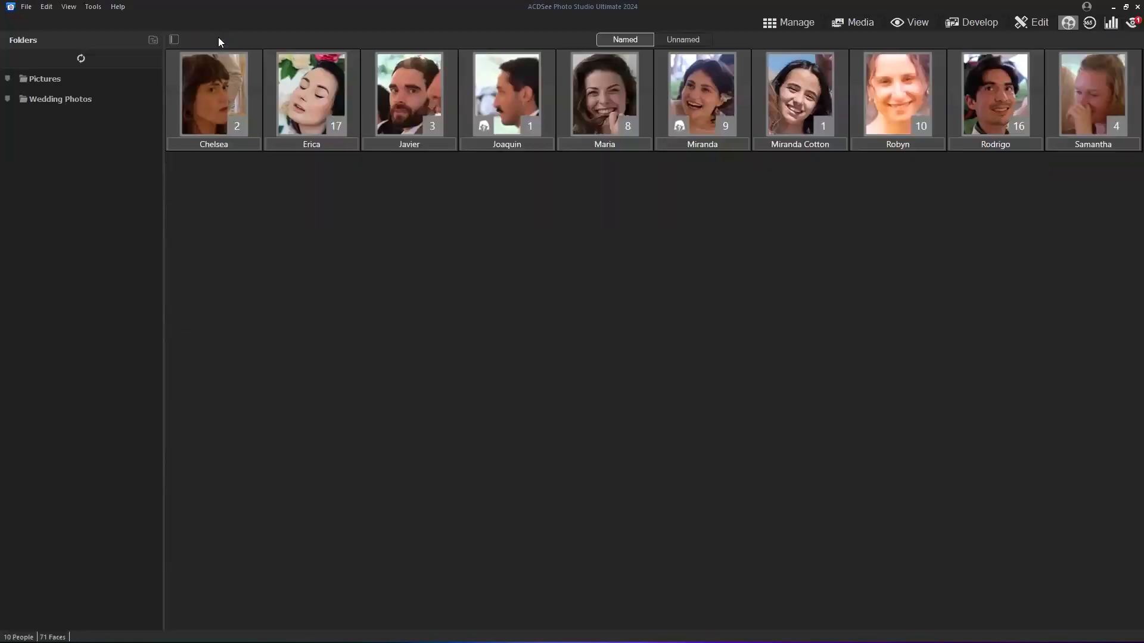
{"action": "left_click", "coordinate": [717, 87]}
{"action": "left_click", "coordinate": [815, 96]}
{"action": "left_click", "coordinate": [715, 92]}
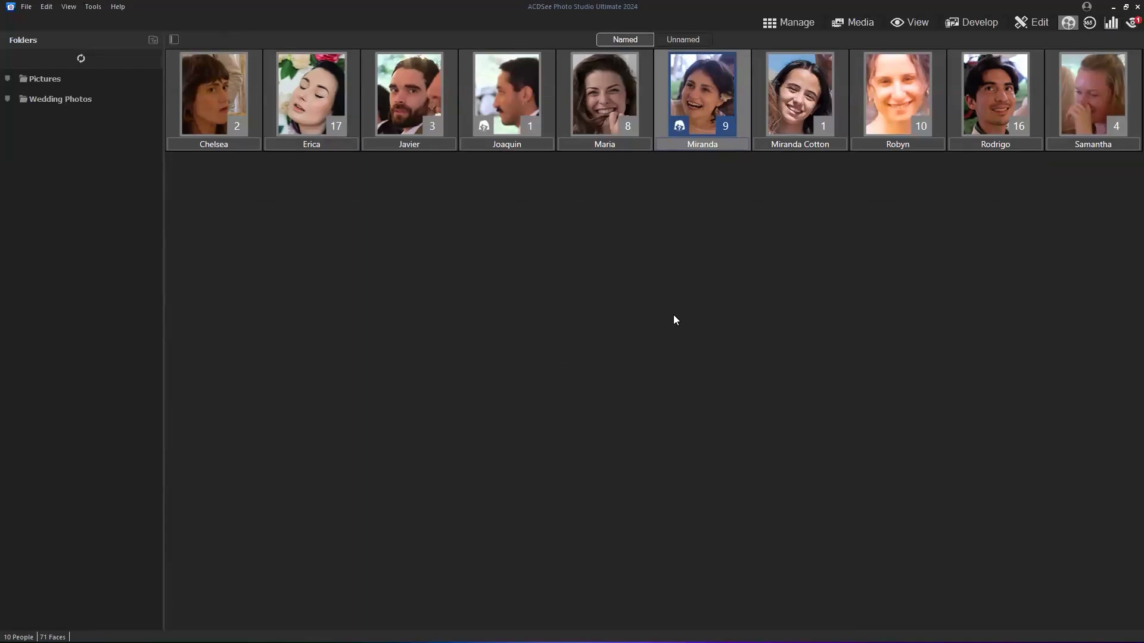
{"action": "left_click", "coordinate": [94, 7]}
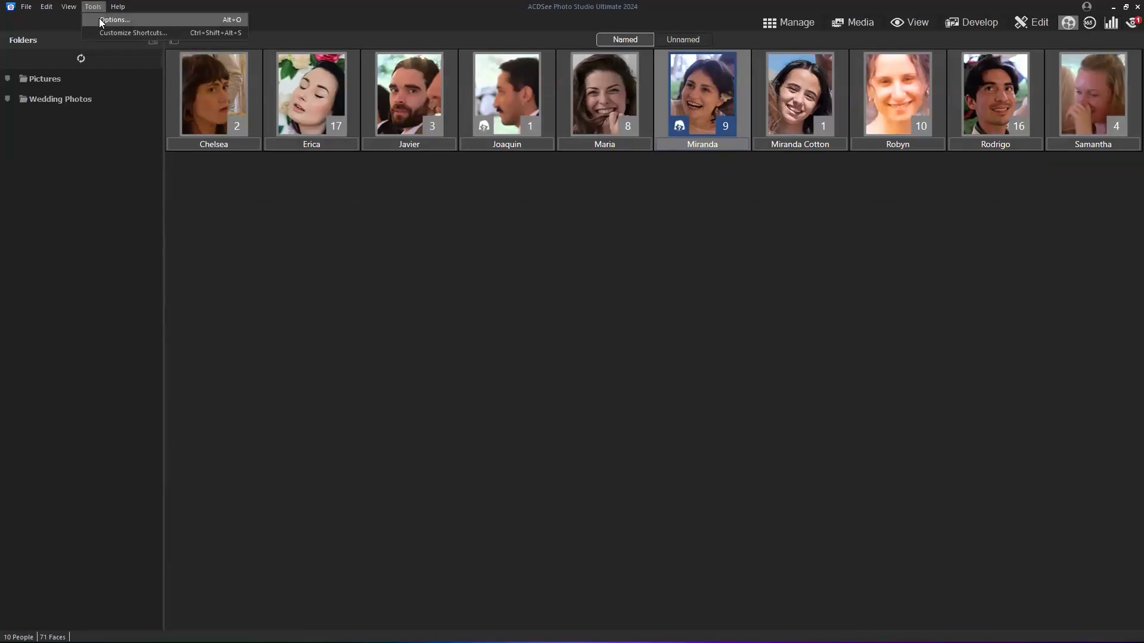
{"action": "left_click", "coordinate": [101, 21]}
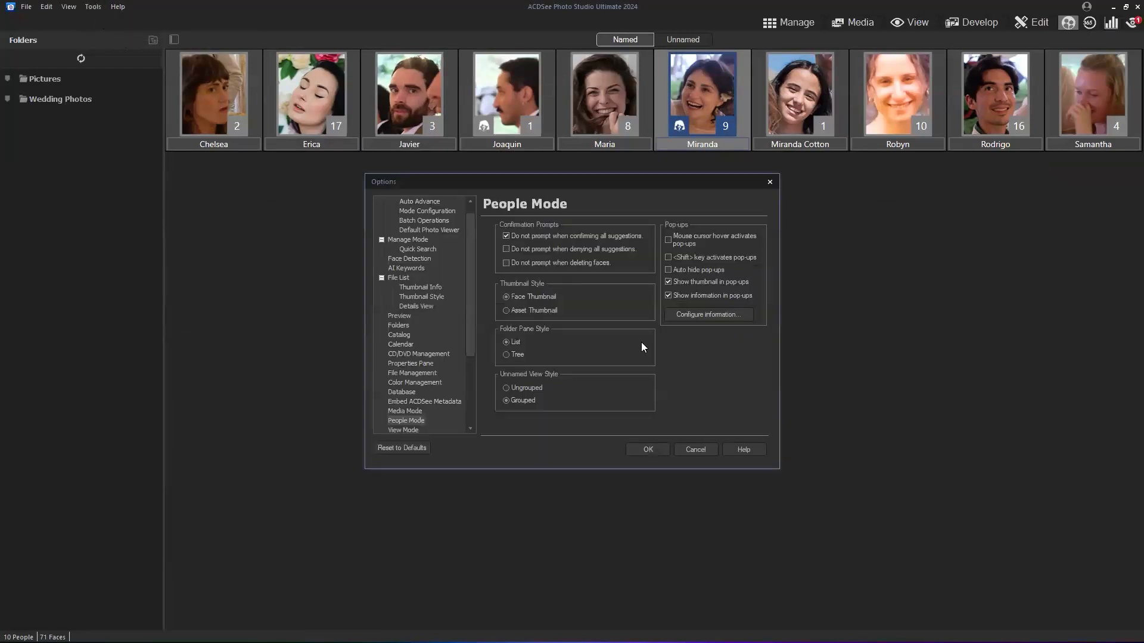
{"action": "scroll", "coordinate": [473, 265], "scroll_direction": "up", "scroll_amount": 1}
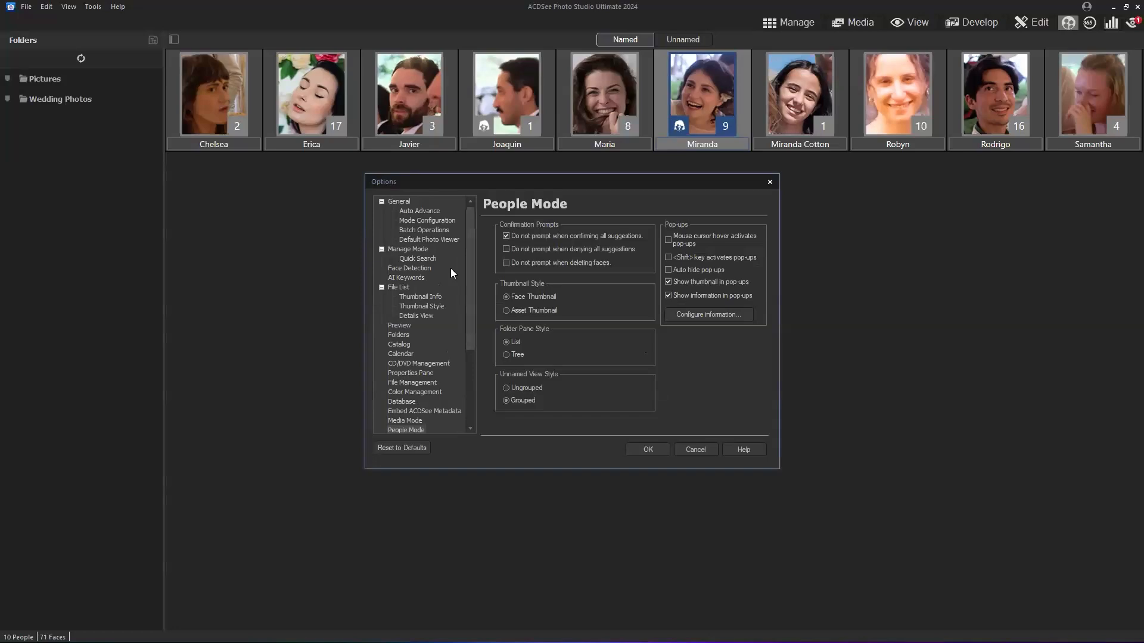
{"action": "left_click", "coordinate": [419, 269]}
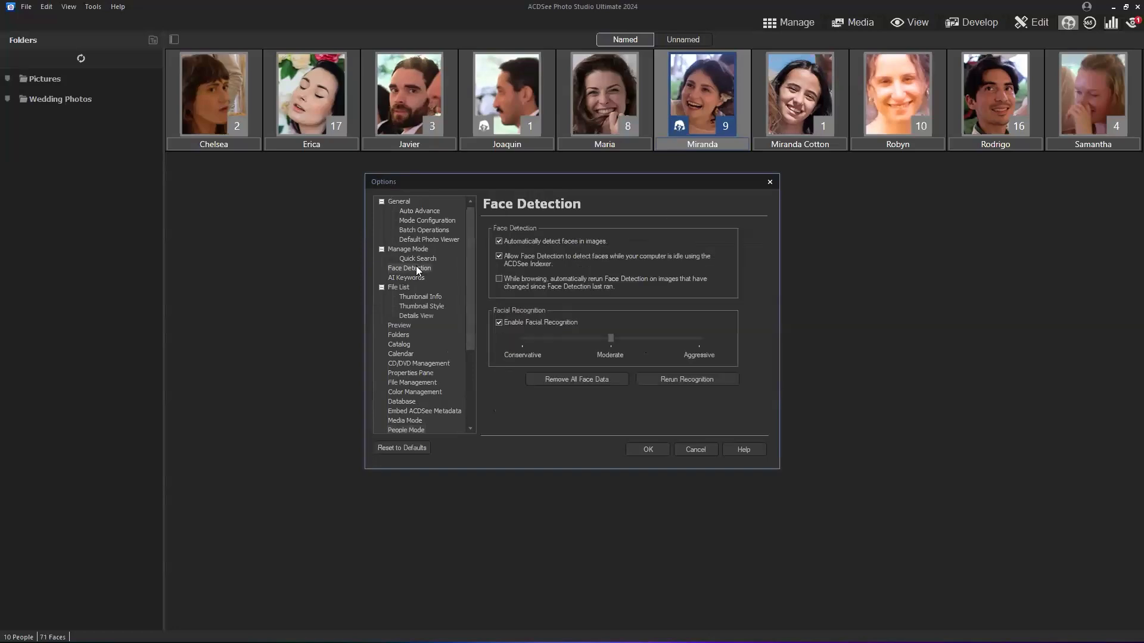
{"action": "left_click", "coordinate": [499, 242]}
{"action": "left_click", "coordinate": [499, 258]}
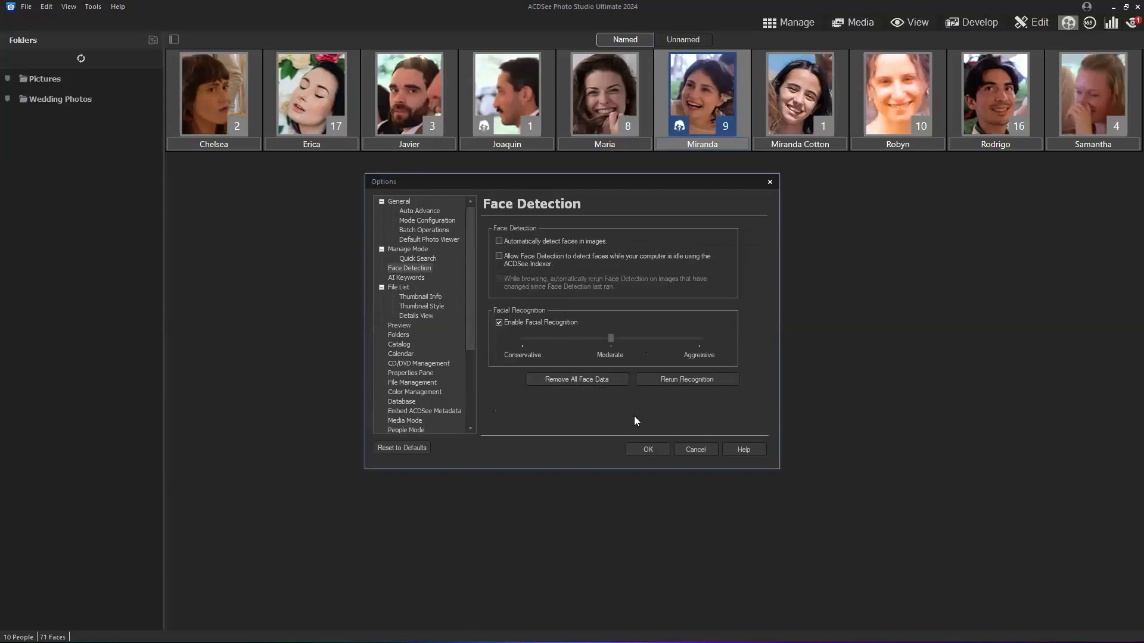
{"action": "left_click", "coordinate": [695, 450]}
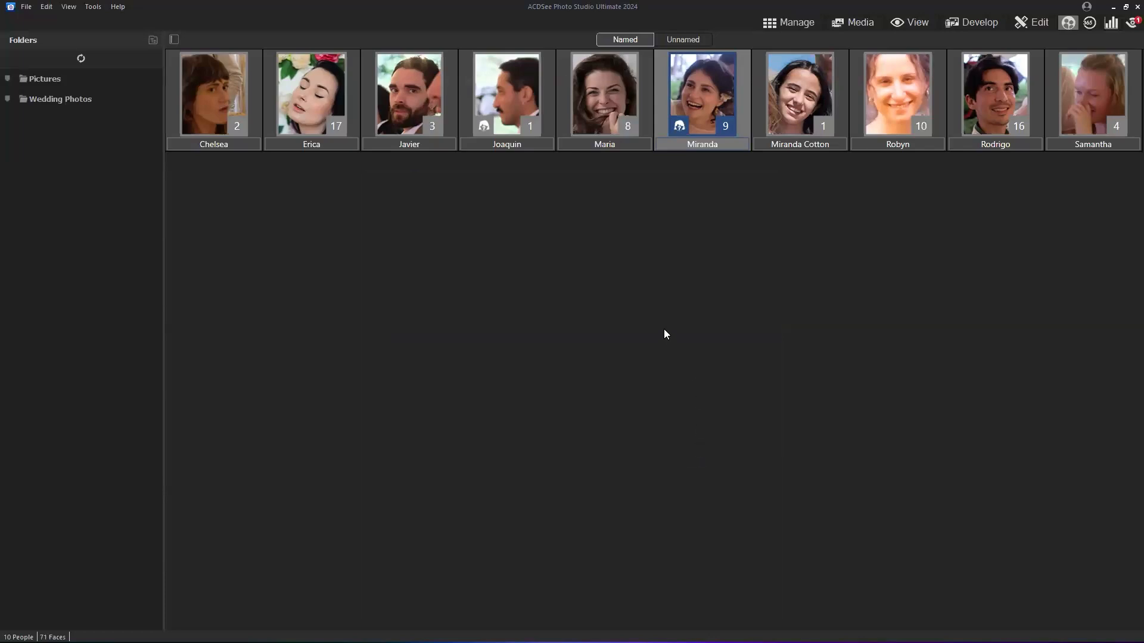
Show the unnamed faces grouped by similarity into 14 look-alike groups.
{"action": "left_click", "coordinate": [666, 334]}
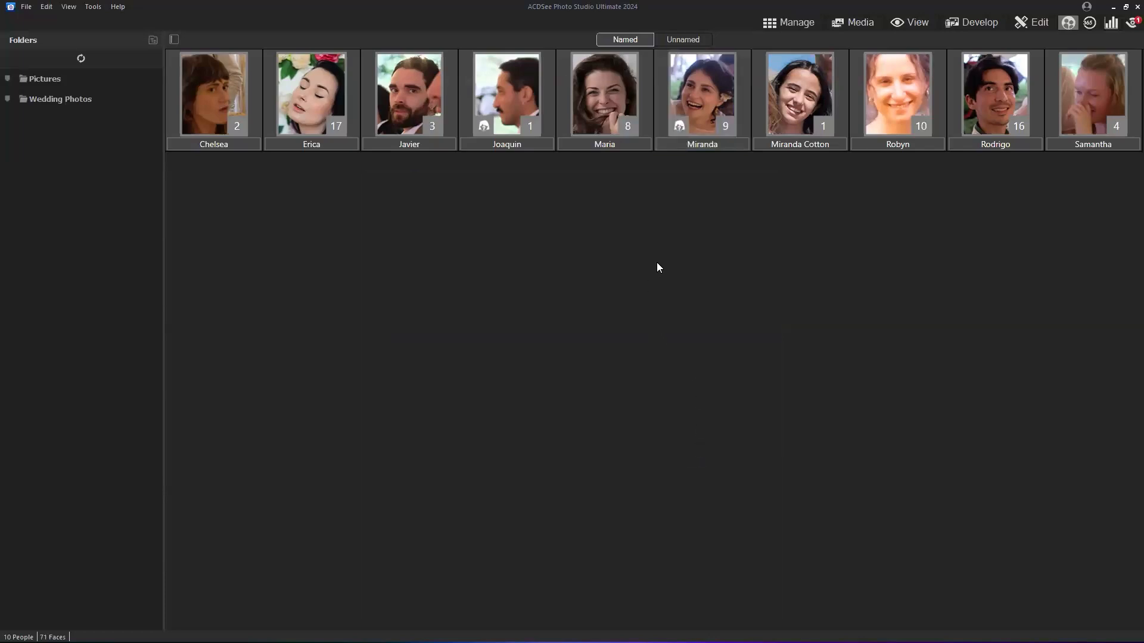
{"action": "left_click", "coordinate": [693, 40]}
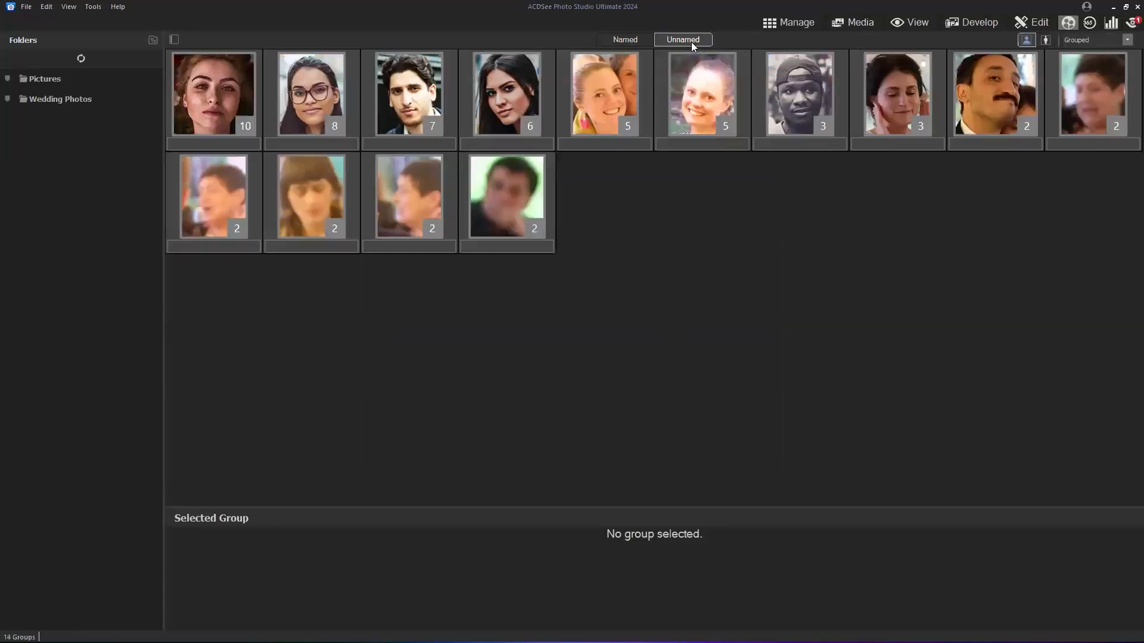
{"action": "left_click", "coordinate": [214, 143]}
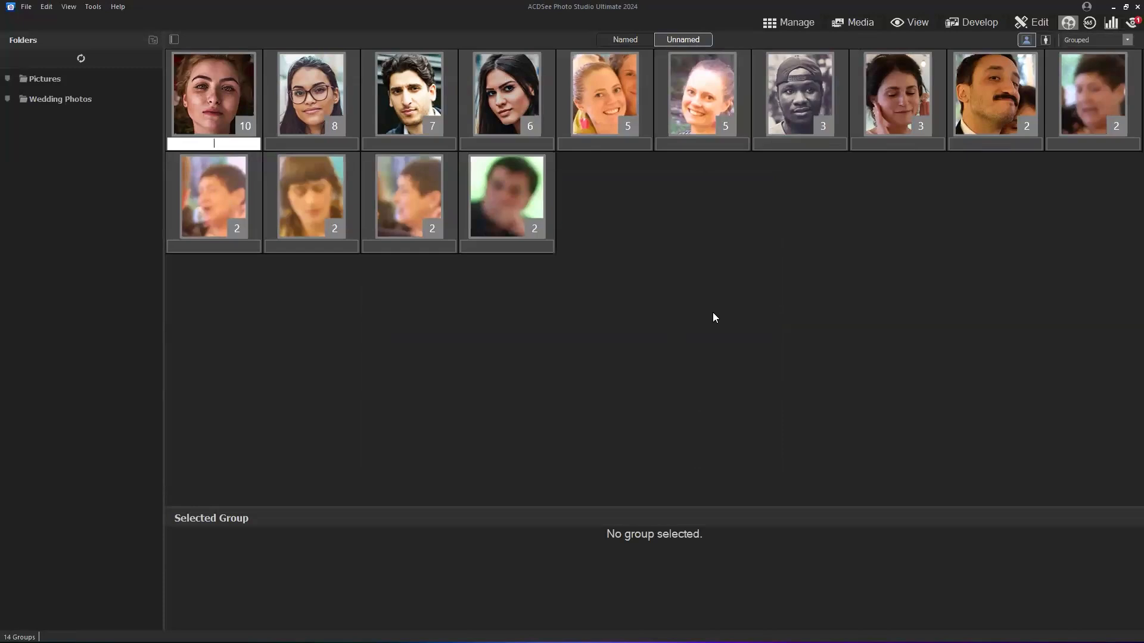
{"action": "left_click", "coordinate": [1126, 40]}
{"action": "left_click", "coordinate": [1100, 51]}
{"action": "left_click", "coordinate": [1105, 39]}
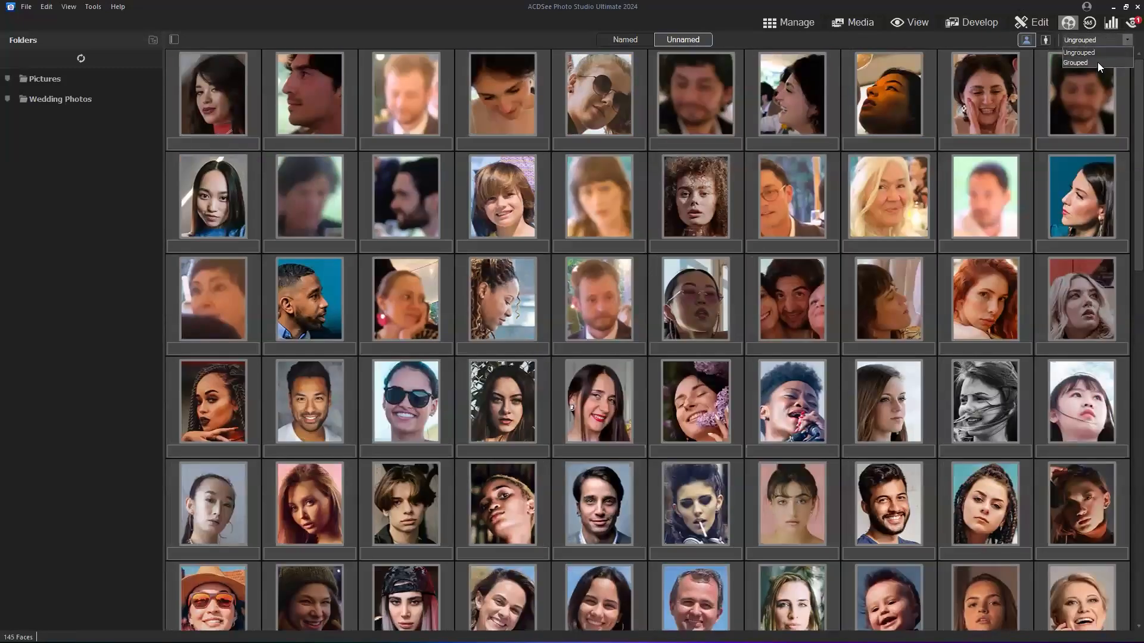
{"action": "left_click", "coordinate": [1099, 62]}
{"action": "left_click", "coordinate": [623, 40]}
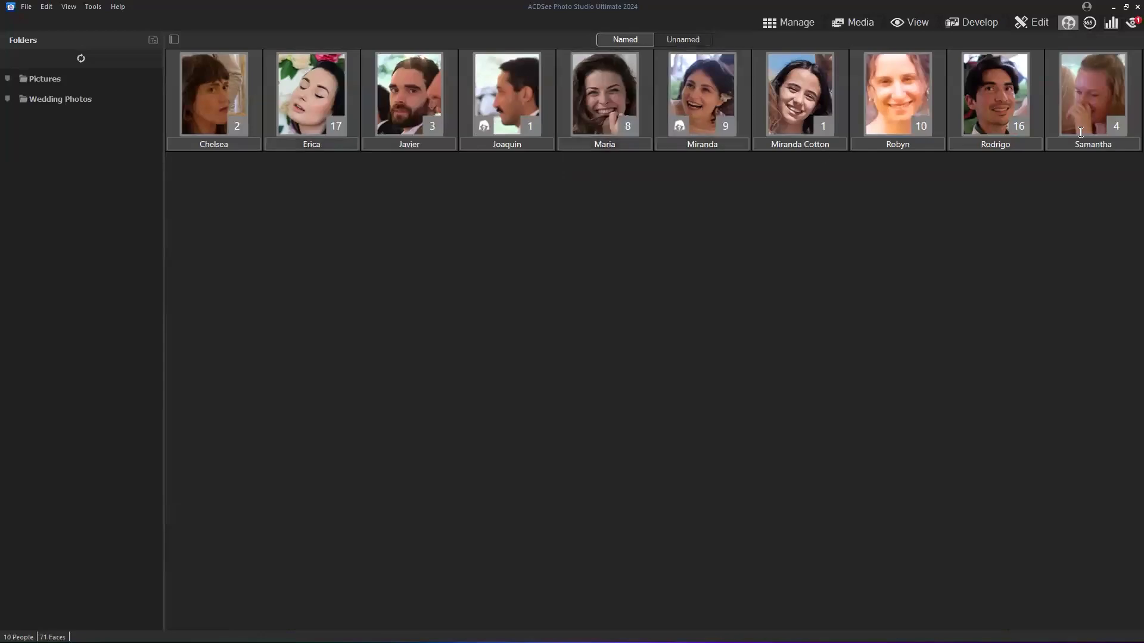
{"action": "left_click", "coordinate": [686, 39]}
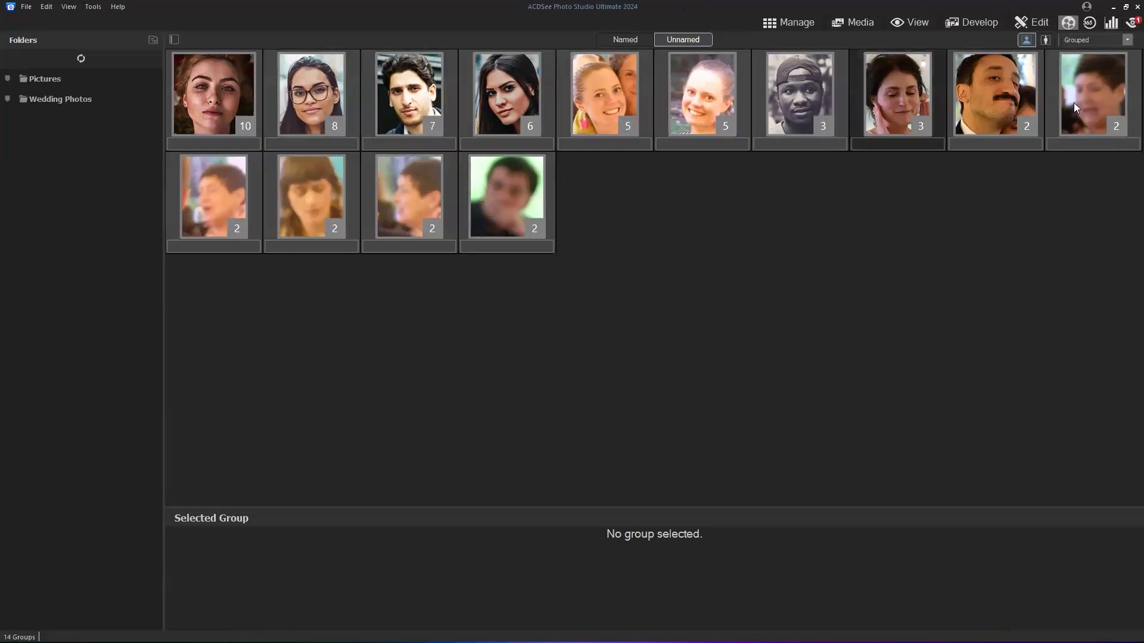
{"action": "left_click", "coordinate": [1120, 44]}
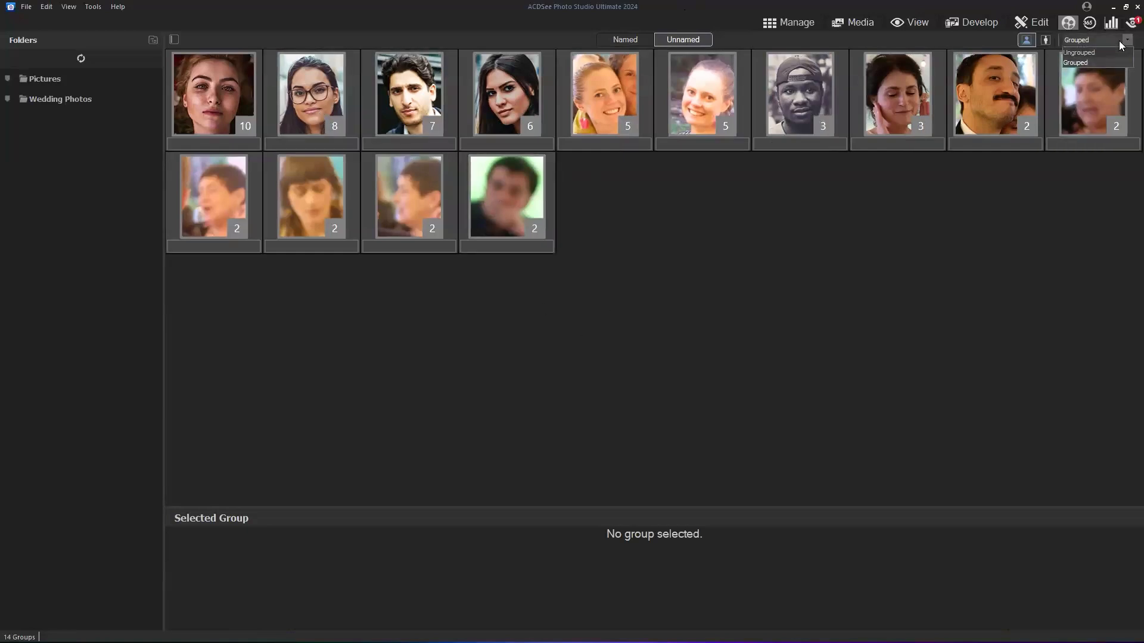
{"action": "left_click", "coordinate": [1094, 64]}
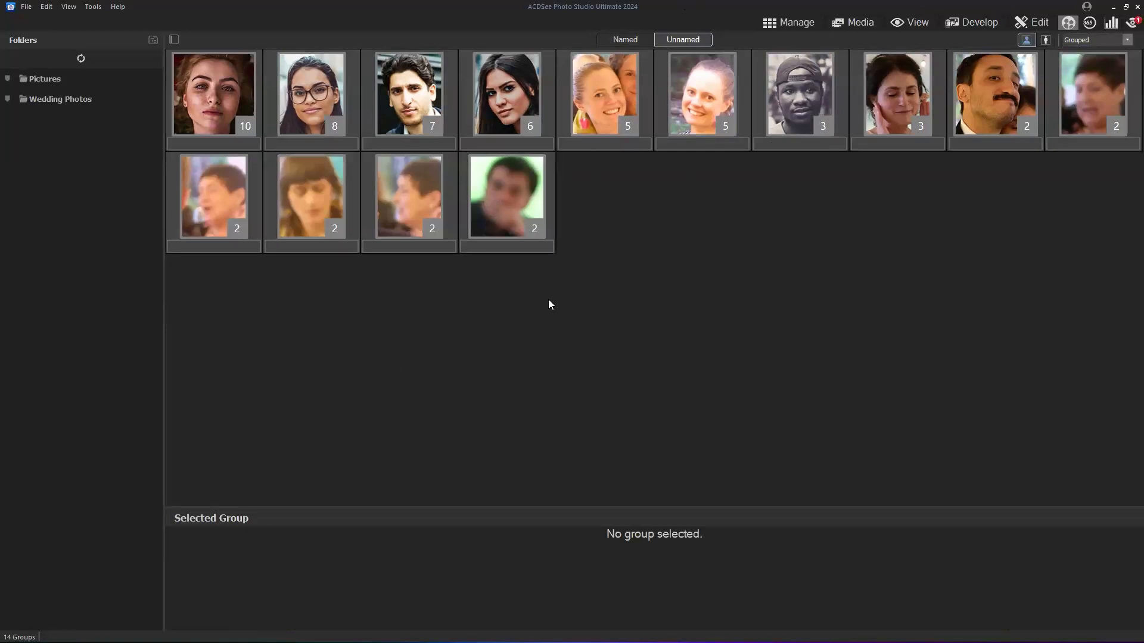
Compare the faces in the 7-face and 6-face groups.
{"action": "left_click", "coordinate": [504, 93]}
{"action": "left_click", "coordinate": [422, 99]}
{"action": "left_click", "coordinate": [513, 99]}
{"action": "left_click", "coordinate": [422, 101]}
{"action": "left_click", "coordinate": [501, 96]}
{"action": "left_click", "coordinate": [417, 99]}
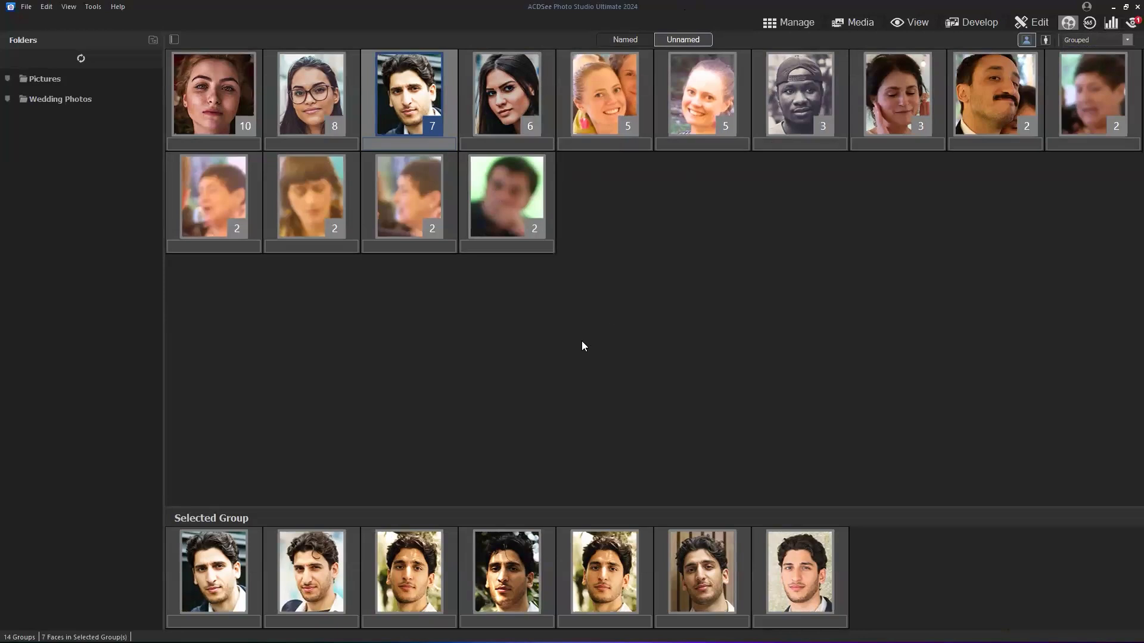
Clear a tentative name from the 8-face group and name the 10-face group Sarah.
{"action": "left_click", "coordinate": [326, 105]}
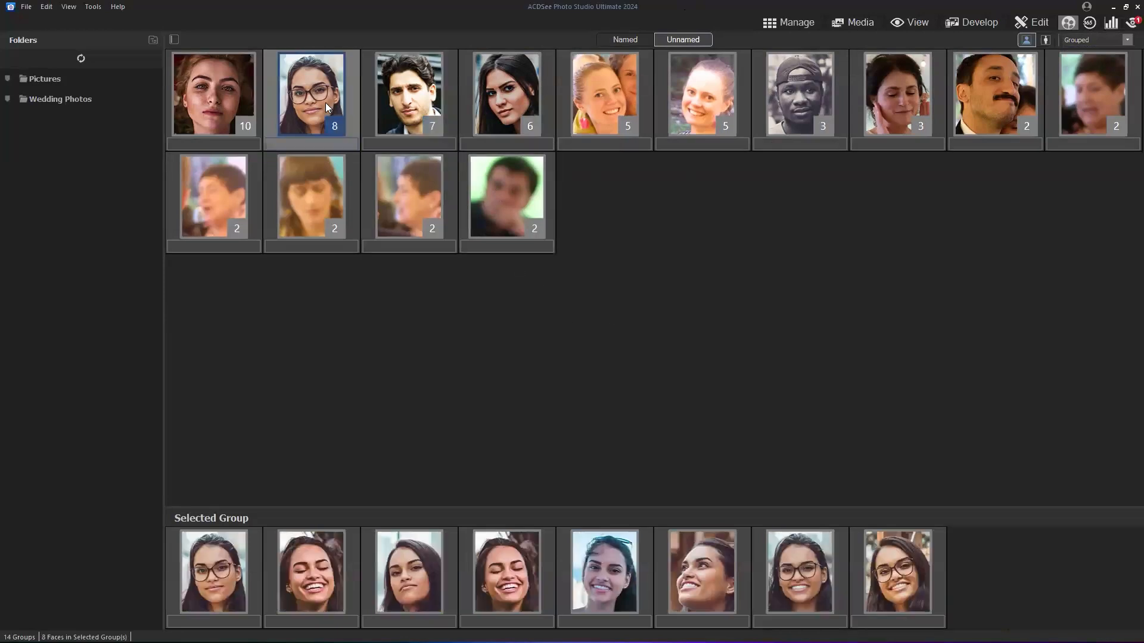
{"action": "left_click", "coordinate": [310, 146]}
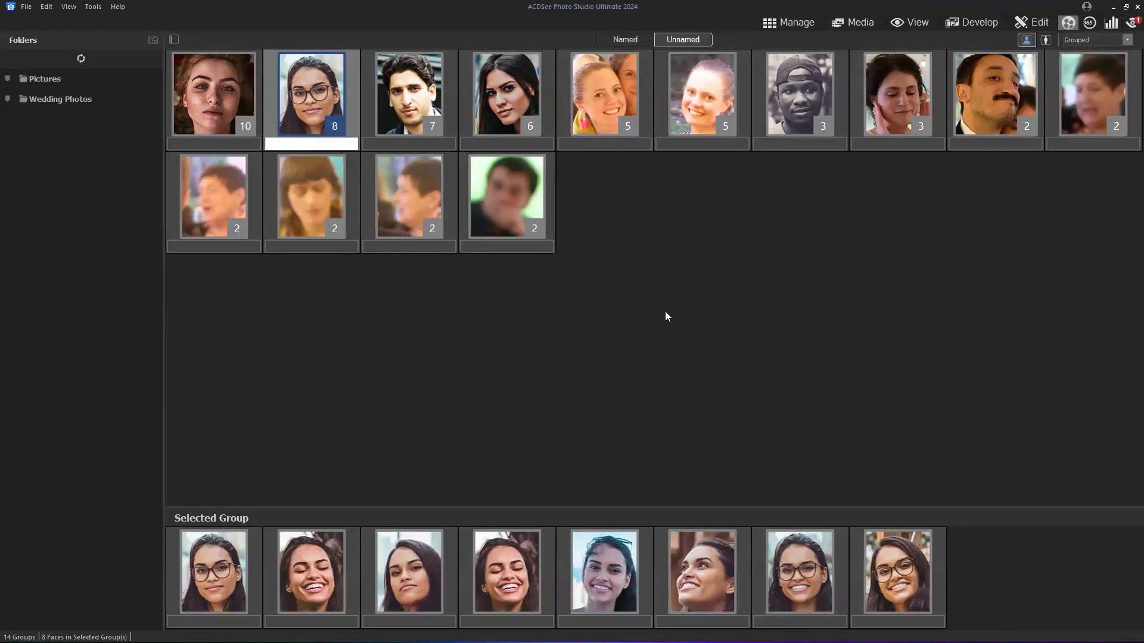
{"action": "type", "text": "Tamara"}
{"action": "left_click_drag", "start_coordinate": [332, 143], "coordinate": [280, 143]}
{"action": "key", "text": "BackSpace"}
{"action": "left_click", "coordinate": [213, 143]}
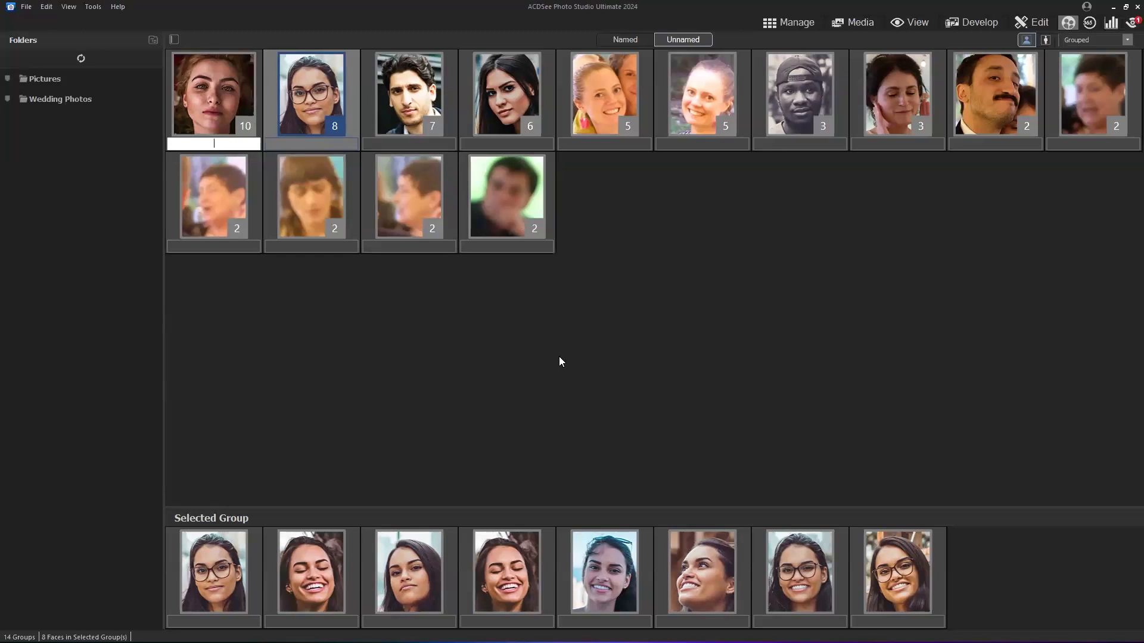
{"action": "type", "text": "Sarah"}
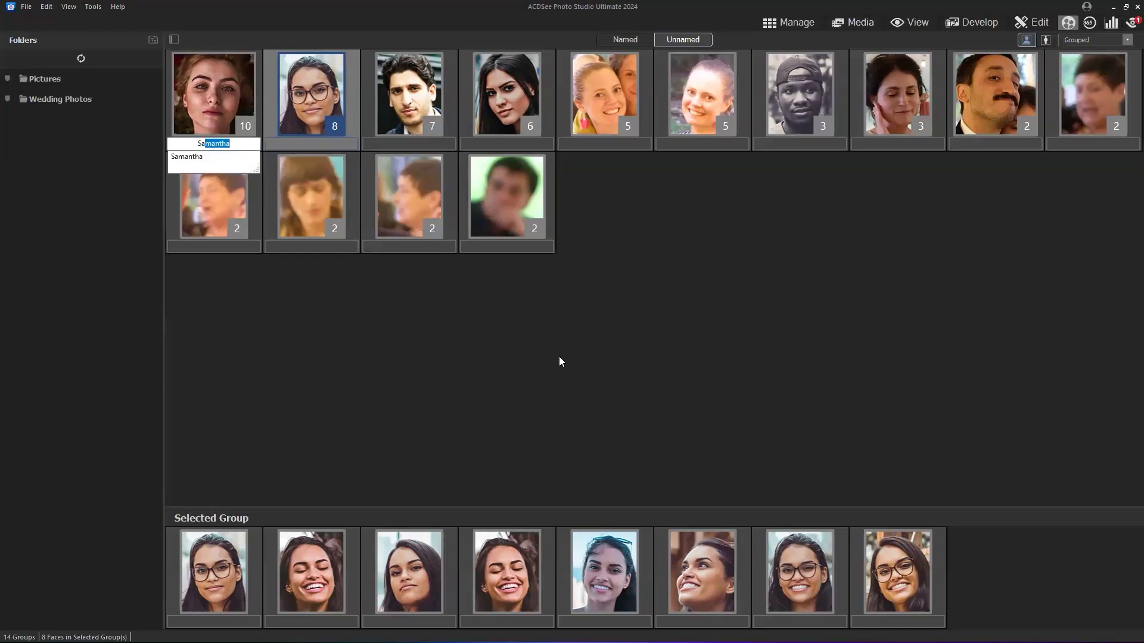
{"action": "key", "text": "Return"}
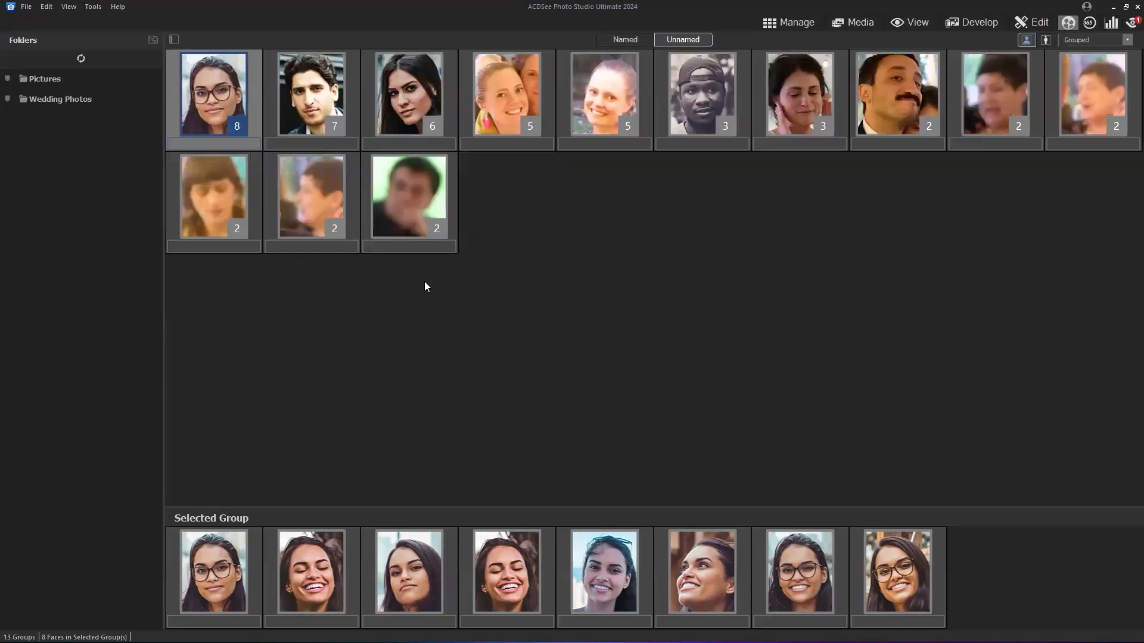
Name the glasses group Tamara, the 7-face group Robert and the 6-face group Laura, then open Sarah's page.
{"action": "left_click", "coordinate": [197, 145]}
{"action": "type", "text": "Teresa"}
{"action": "key", "text": "Return"}
{"action": "left_click", "coordinate": [198, 145]}
{"action": "type", "text": "Robert"}
{"action": "key", "text": "Return"}
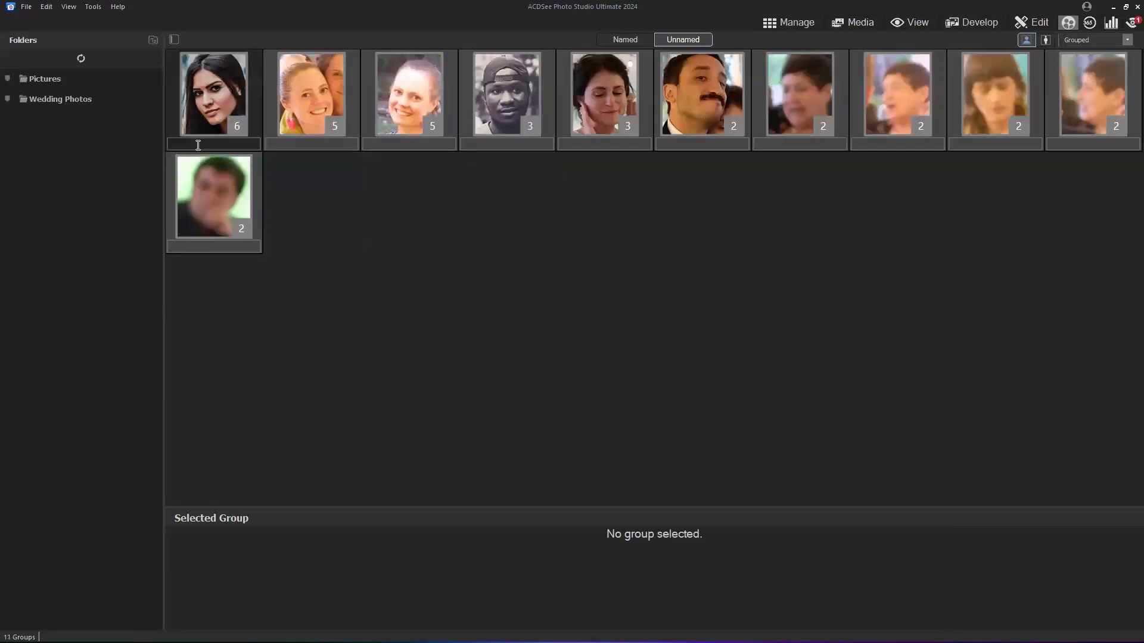
{"action": "left_click", "coordinate": [198, 144]}
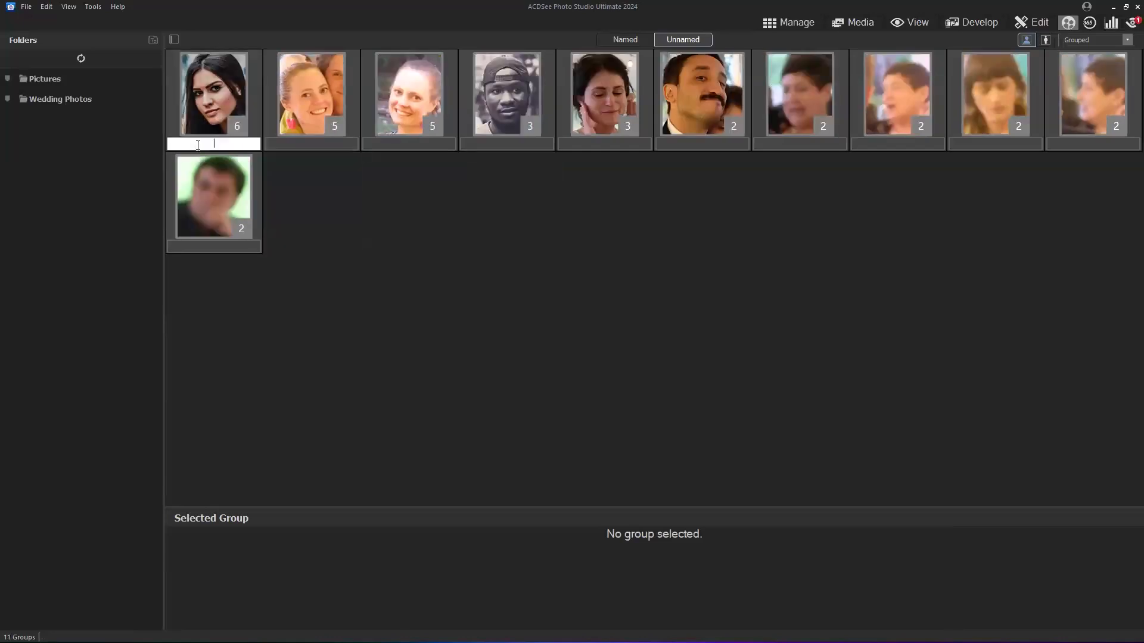
{"action": "type", "text": "Lisa"}
{"action": "key", "text": "Return"}
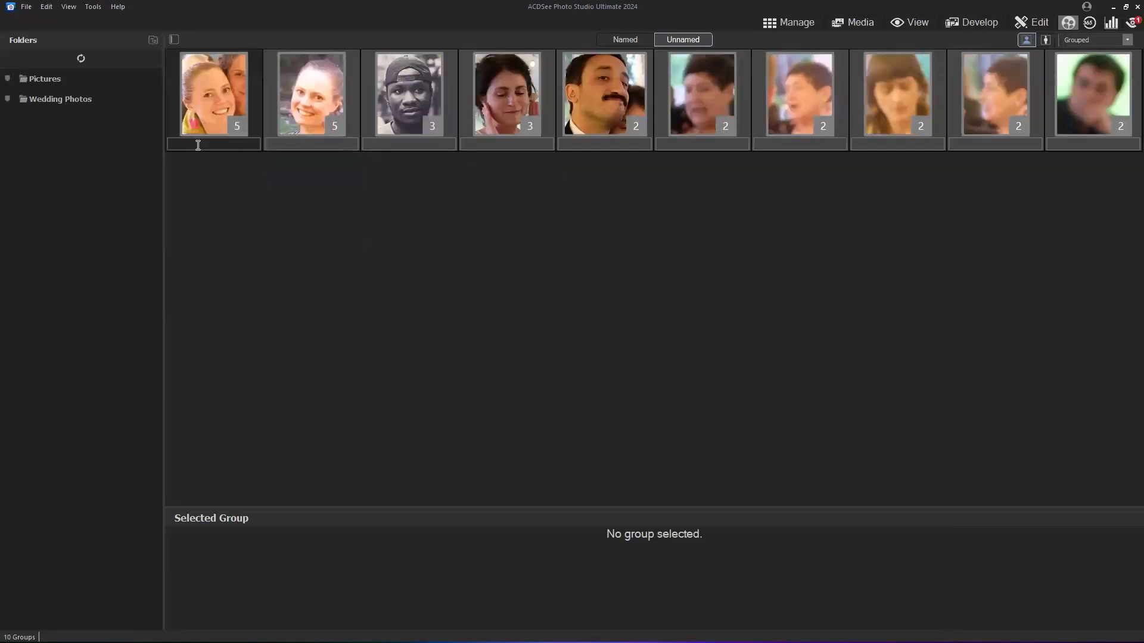
{"action": "left_click", "coordinate": [636, 39]}
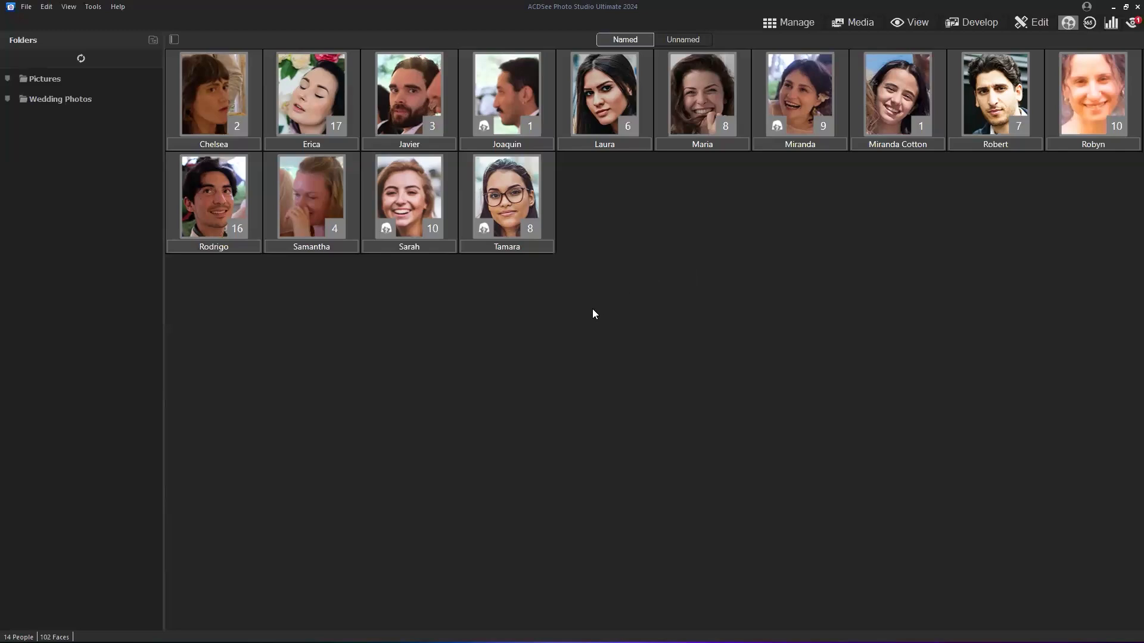
{"action": "double_click", "coordinate": [439, 210]}
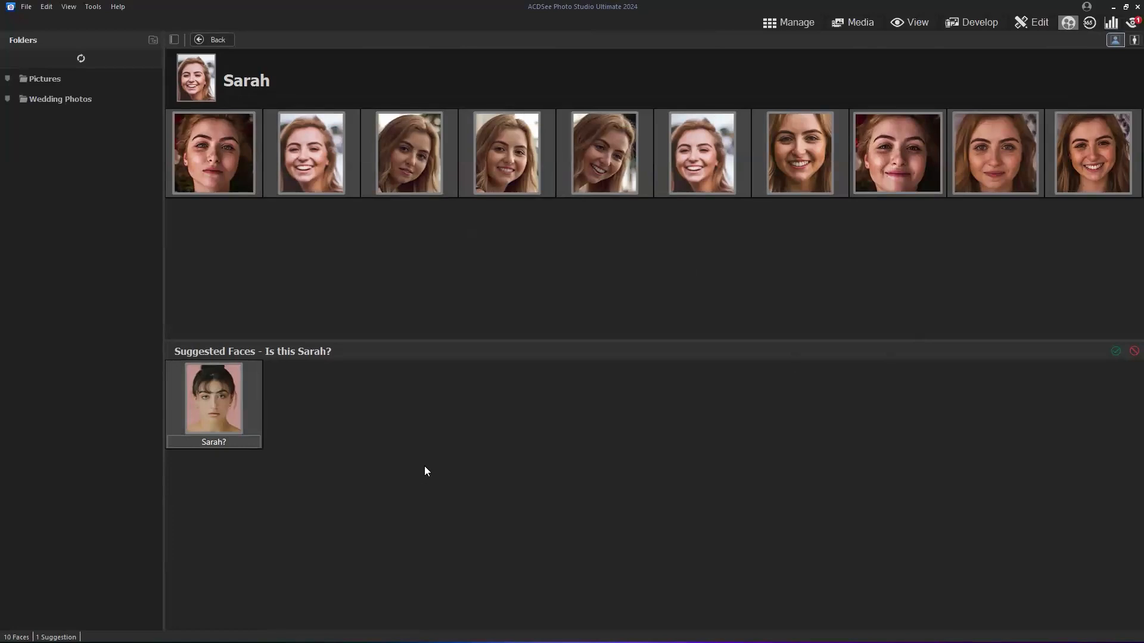
Reject the wrong suggested face on Sarah's page.
{"action": "left_click", "coordinate": [198, 39]}
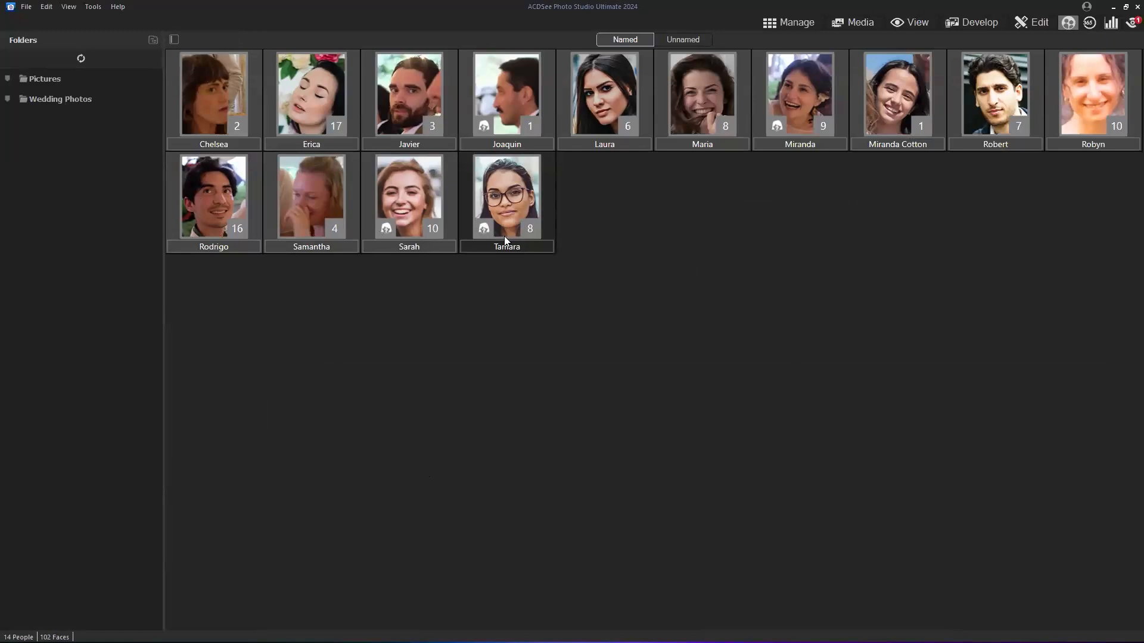
{"action": "double_click", "coordinate": [428, 201]}
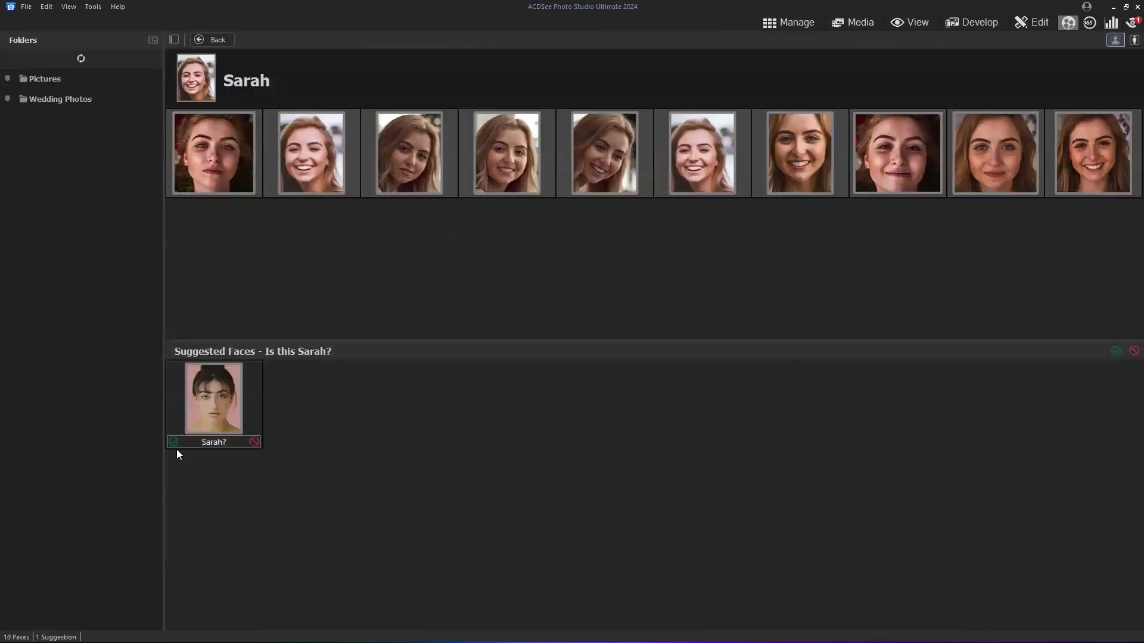
{"action": "left_click", "coordinate": [255, 441]}
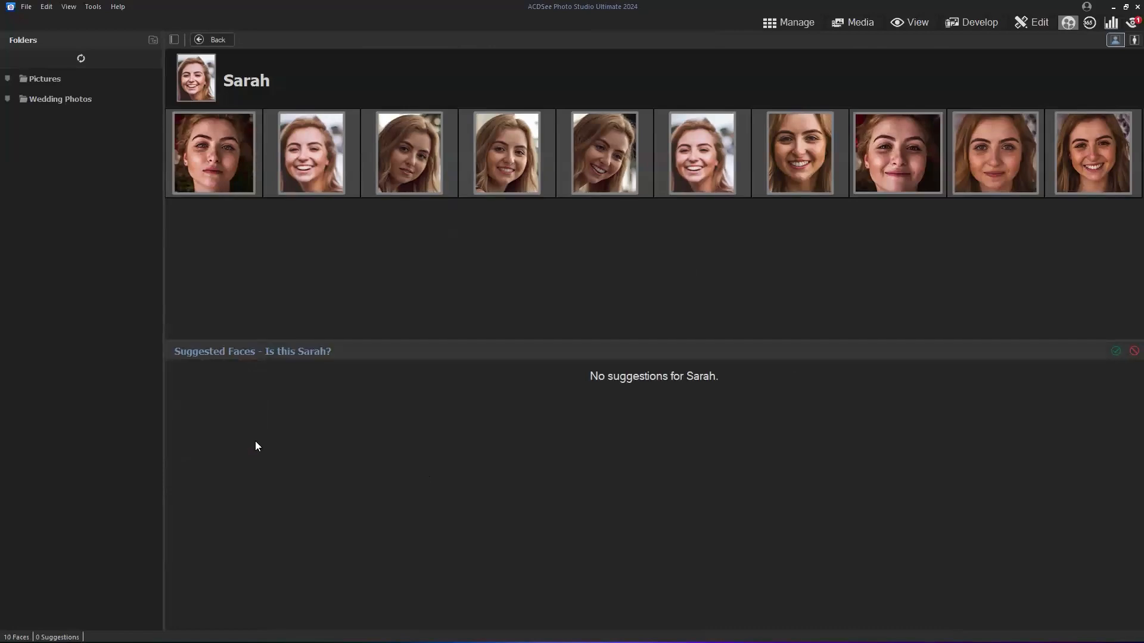
{"action": "left_click", "coordinate": [226, 39]}
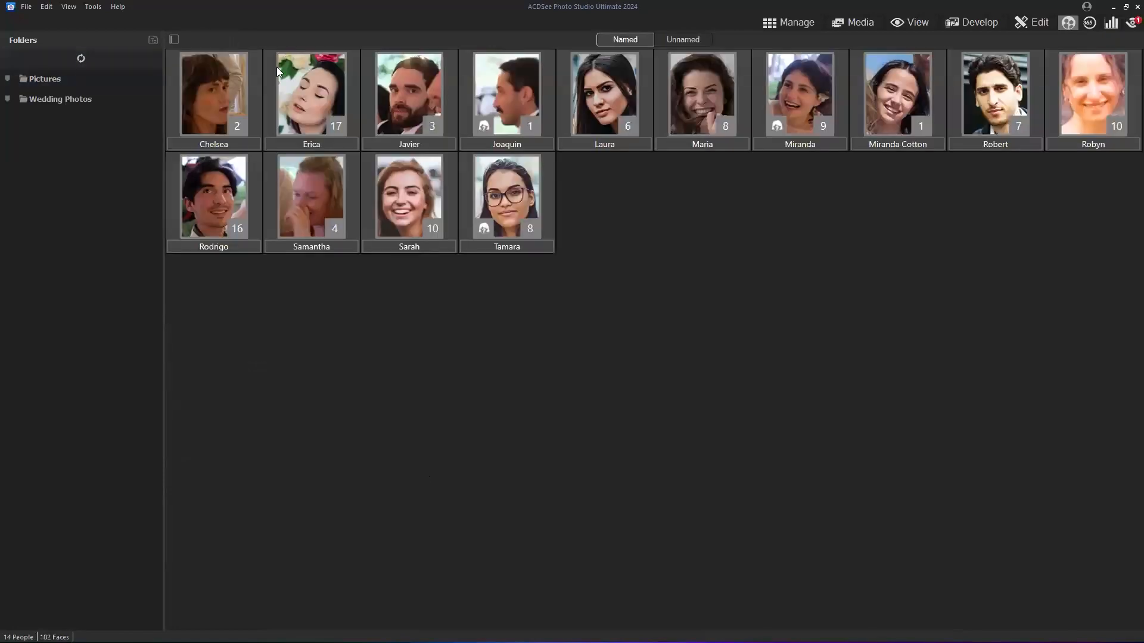
Accept the sunglasses face for Tamara and reject her other two suggestions.
{"action": "double_click", "coordinate": [509, 186]}
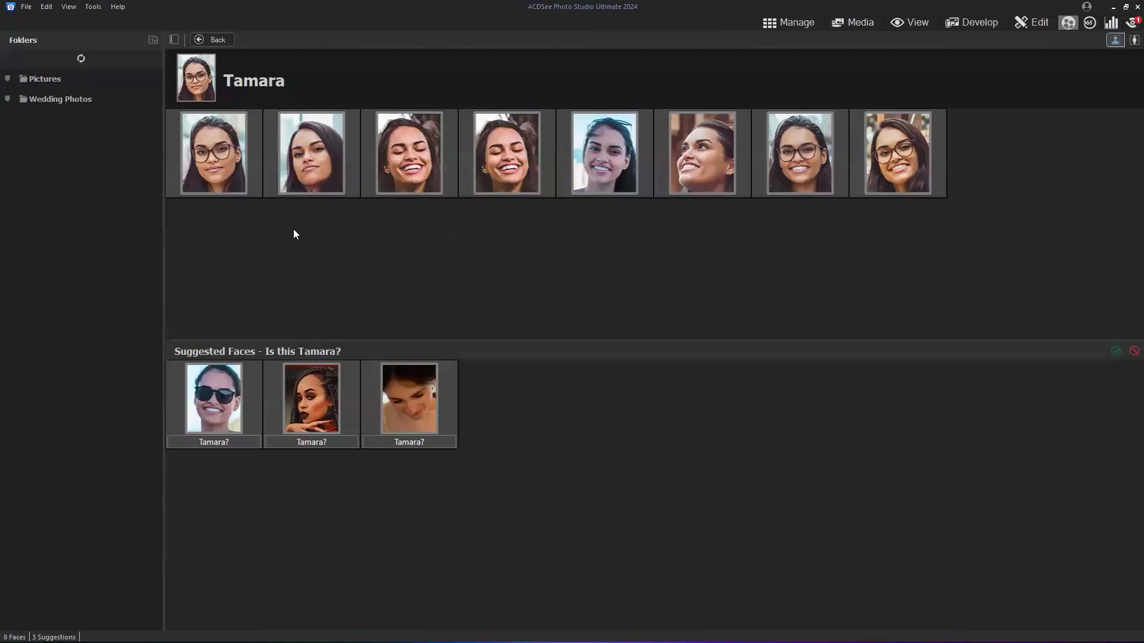
{"action": "mouse_move", "coordinate": [208, 390]}
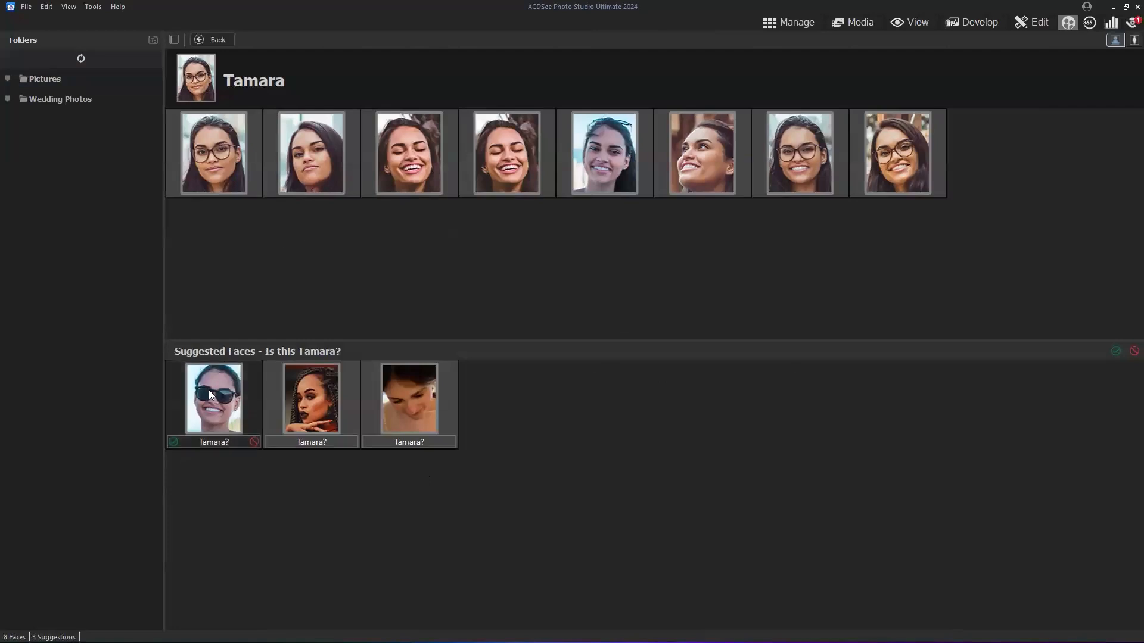
{"action": "left_click", "coordinate": [173, 442]}
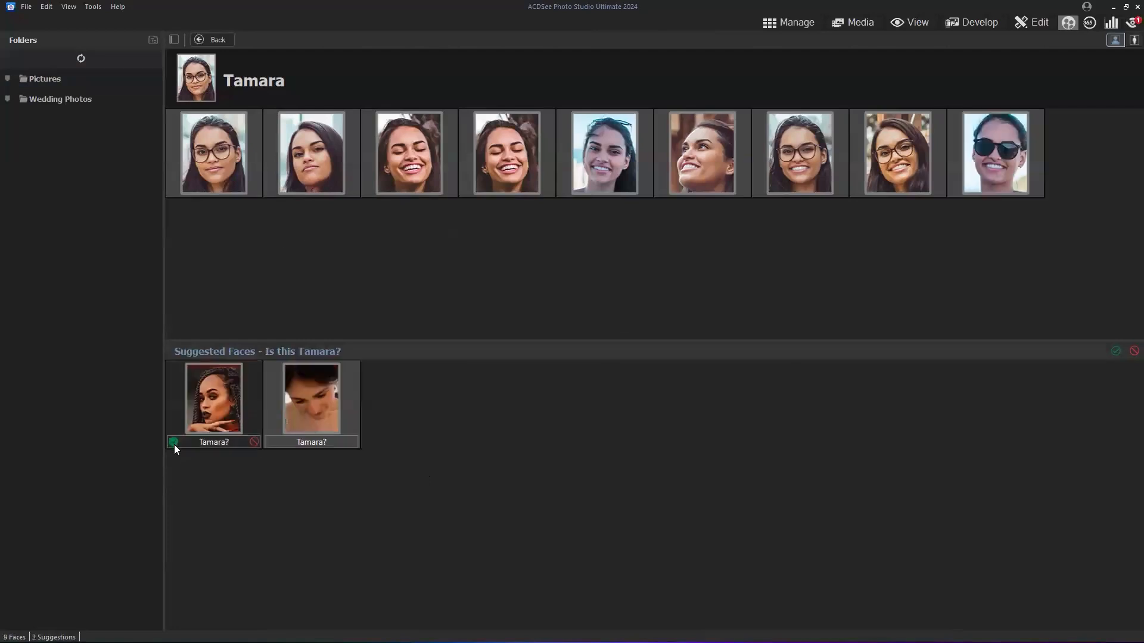
{"action": "left_click", "coordinate": [254, 442]}
{"action": "left_click", "coordinate": [254, 442]}
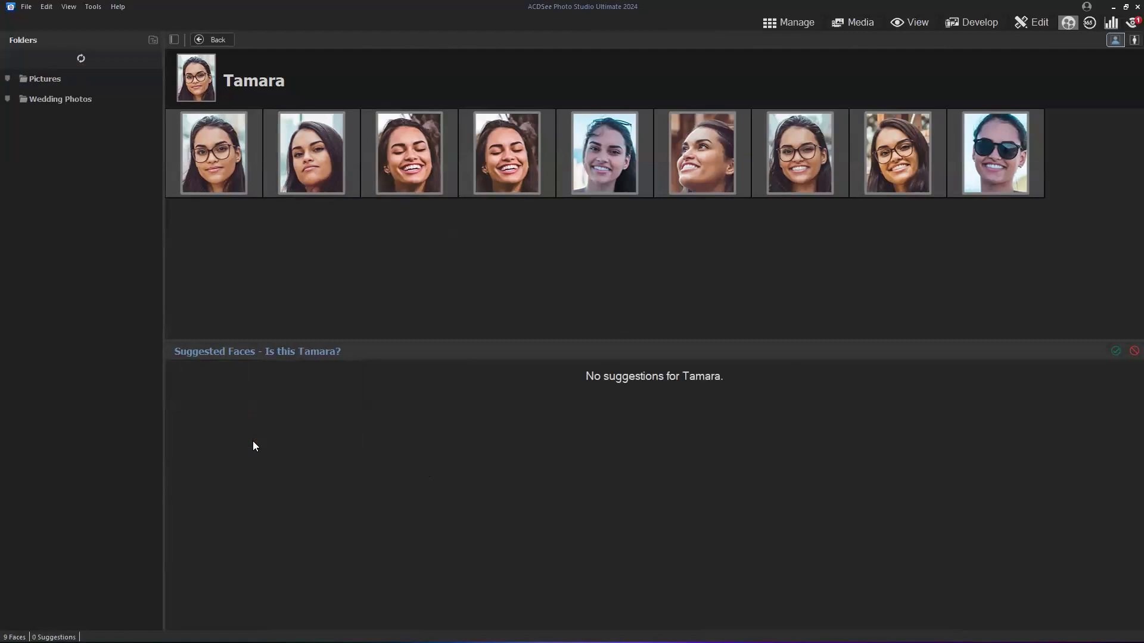
{"action": "left_click", "coordinate": [216, 39]}
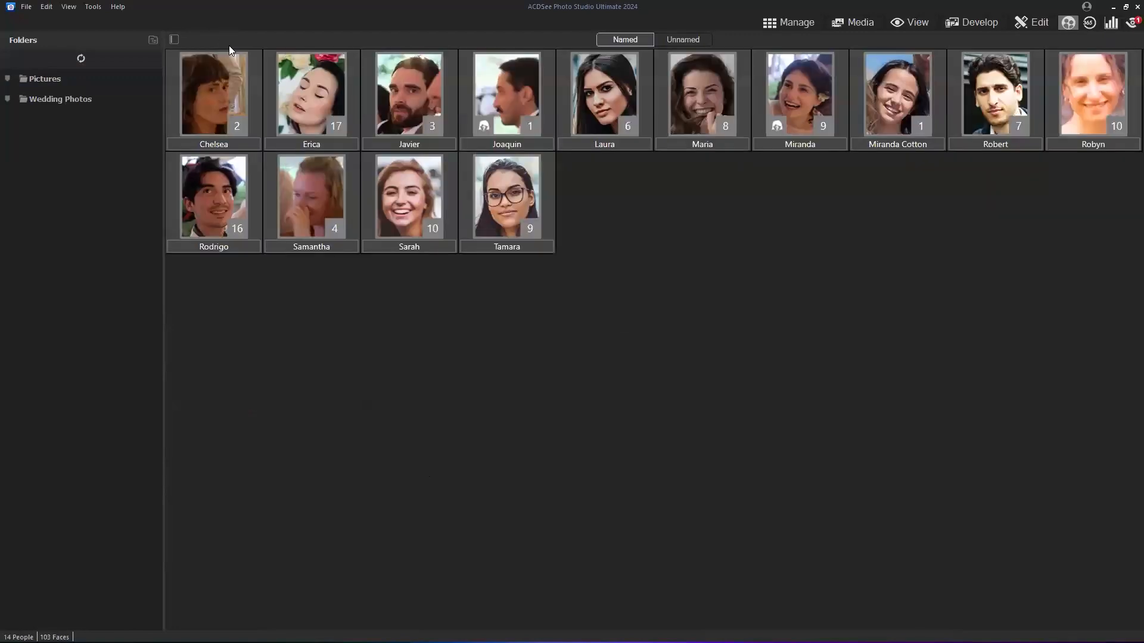
Accept Joaquin's suggested face and return to the Named grid.
{"action": "double_click", "coordinate": [528, 99]}
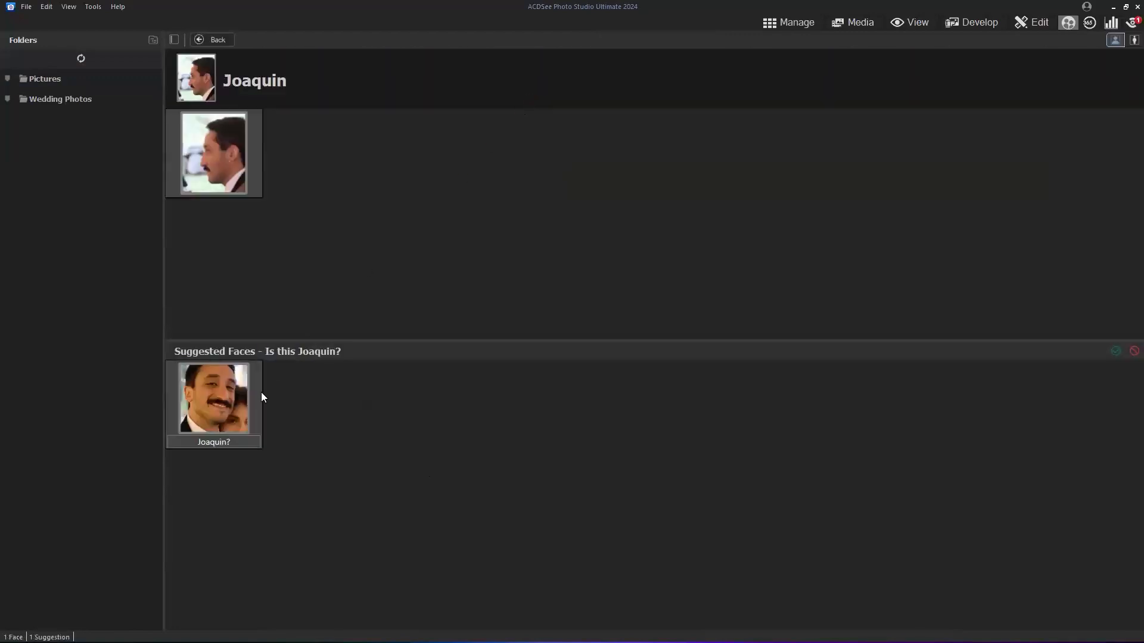
{"action": "left_click", "coordinate": [178, 441]}
{"action": "left_click", "coordinate": [225, 42]}
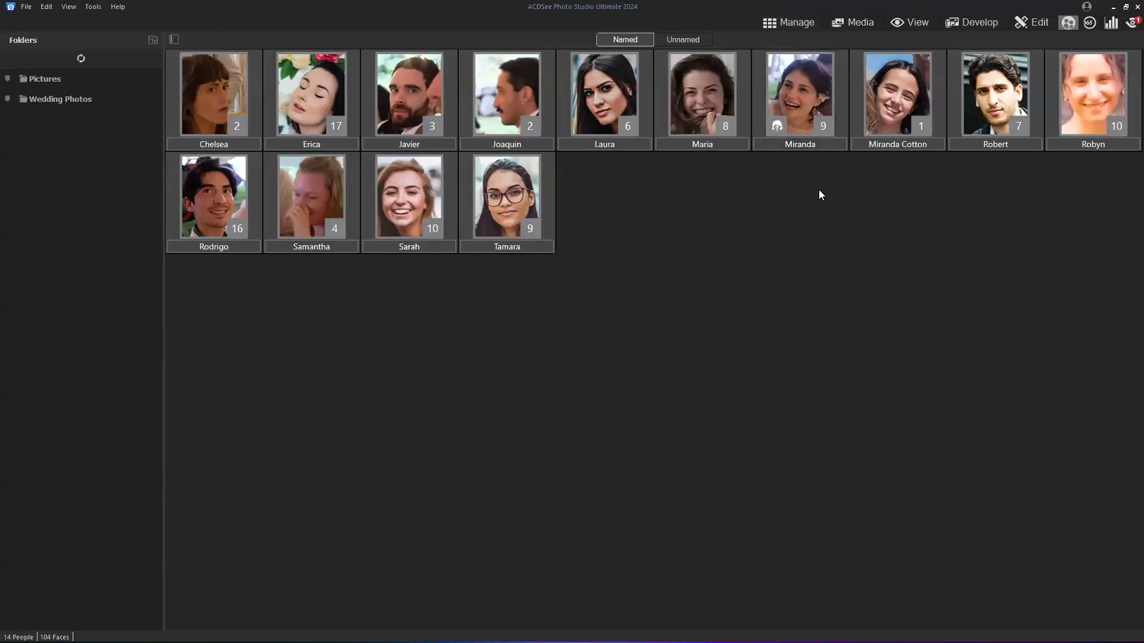
Quick-search the photo folders for Sarah and select several of the results.
{"action": "left_click", "coordinate": [796, 24]}
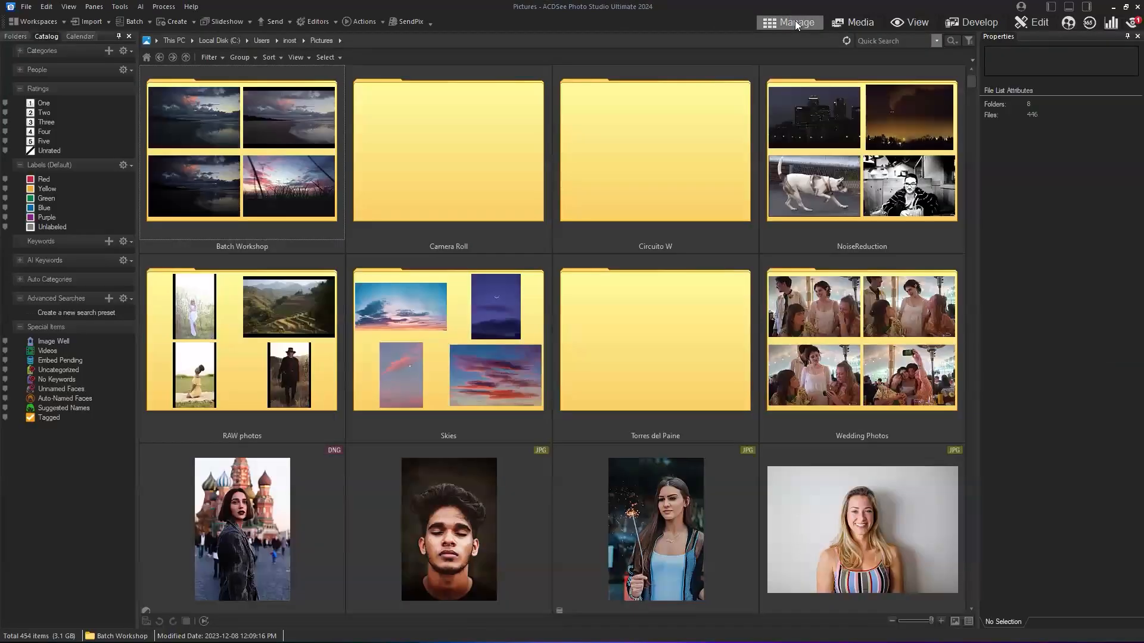
{"action": "left_click", "coordinate": [896, 40]}
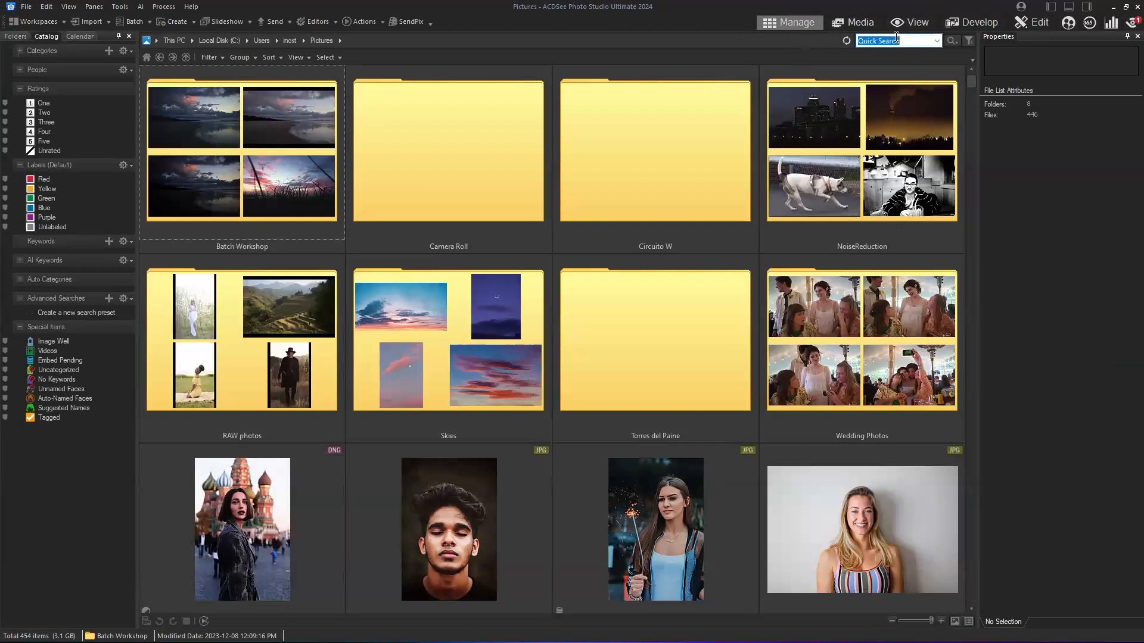
{"action": "type", "text": "Sarah"}
{"action": "key", "text": "Return"}
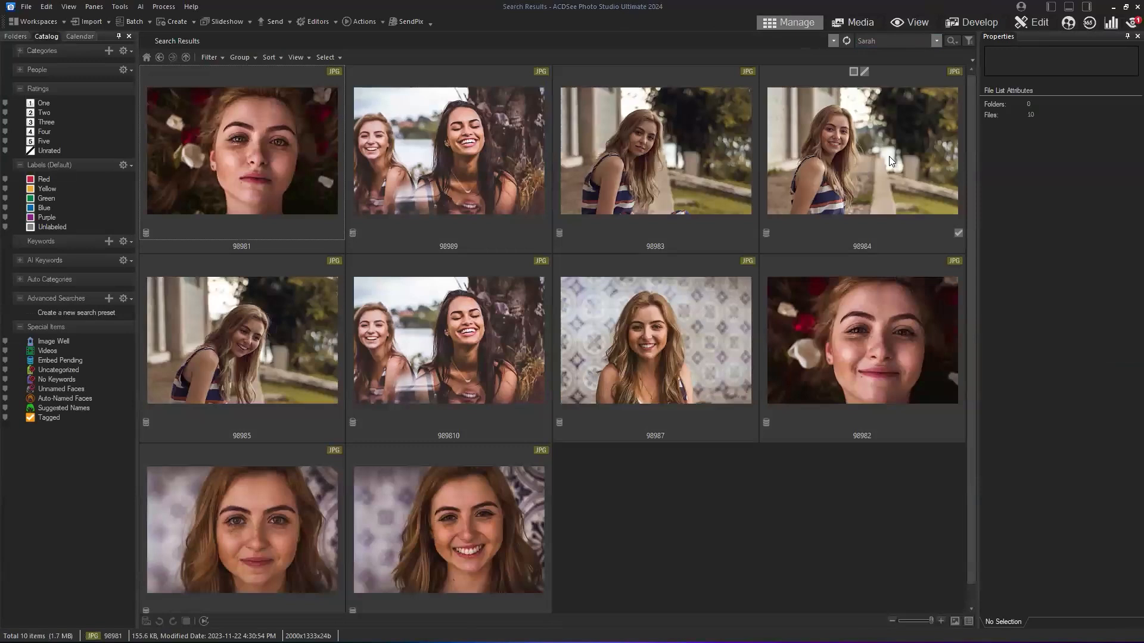
{"action": "left_click", "coordinate": [305, 151]}
{"action": "left_click", "coordinate": [464, 151]}
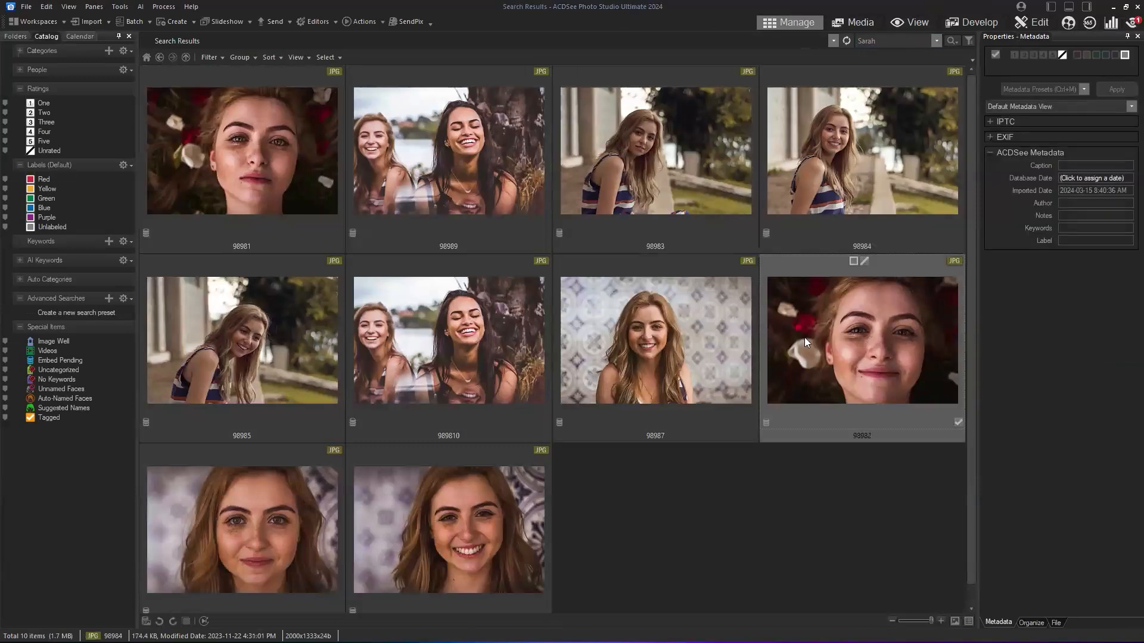
{"action": "left_click", "coordinate": [459, 346]}
{"action": "left_click", "coordinate": [327, 328]}
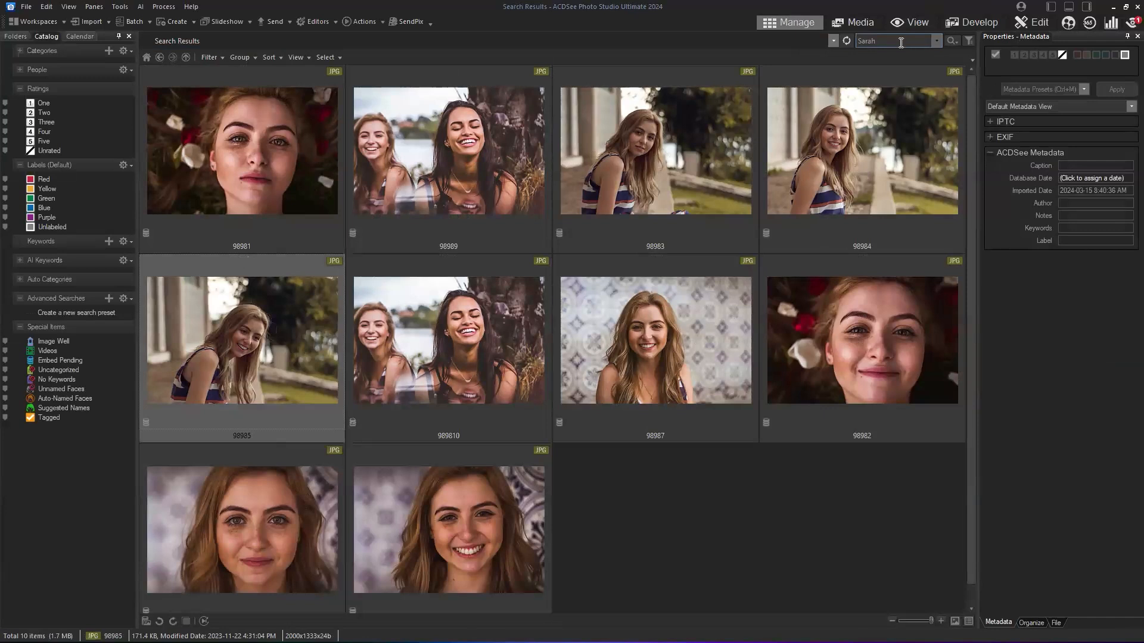
Search for Tamara instead and select all nine of her photos.
{"action": "left_click", "coordinate": [898, 41]}
{"action": "type", "text": "Tamara"}
{"action": "key", "text": "Return"}
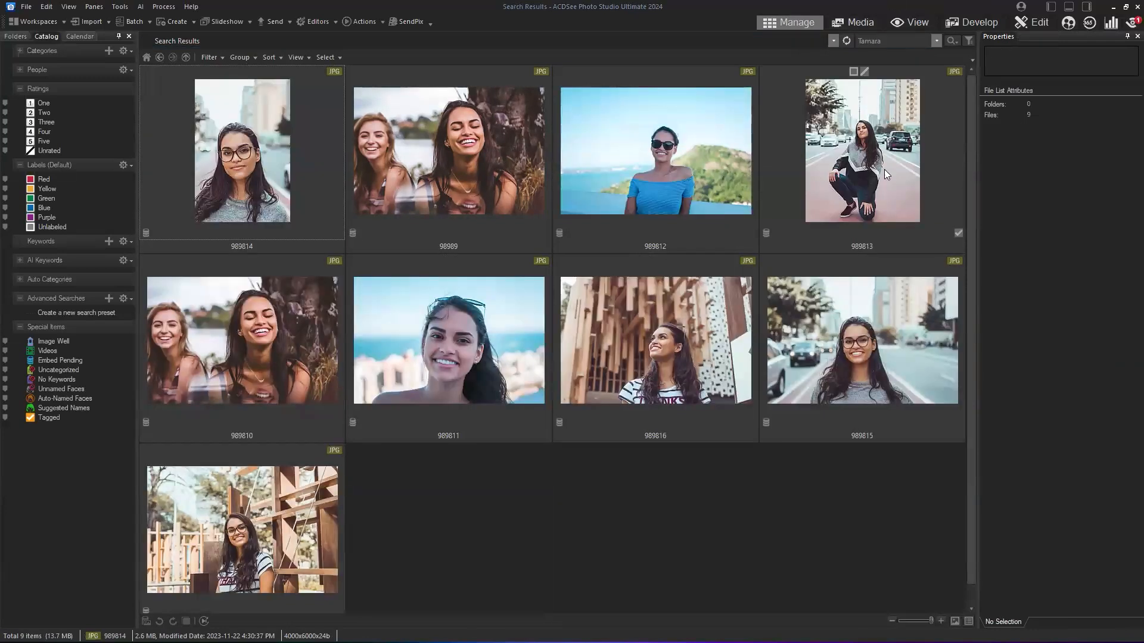
{"action": "left_click", "coordinate": [260, 164]}
{"action": "scroll", "coordinate": [416, 369], "scroll_direction": "down", "scroll_amount": 1}
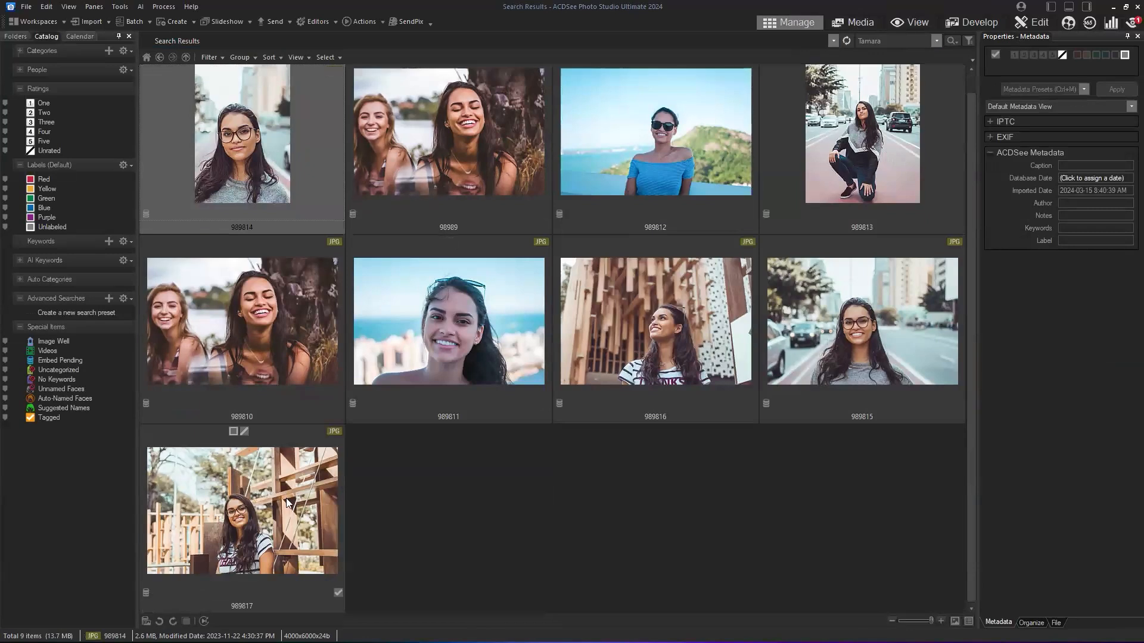
{"action": "key", "text": "ctrl+a"}
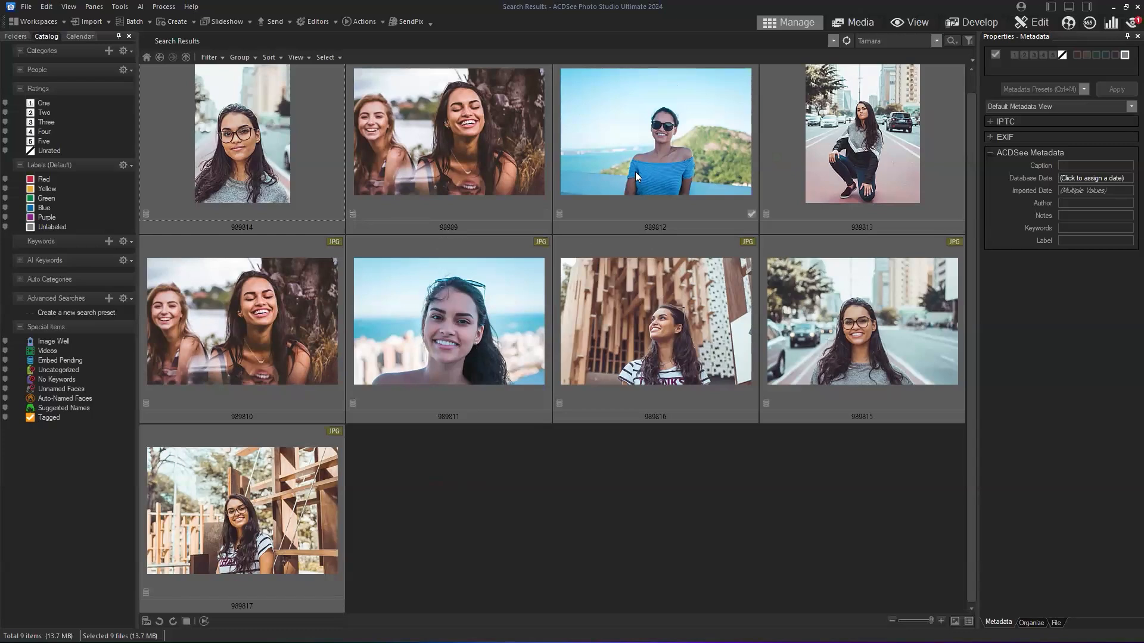
{"action": "left_click", "coordinate": [669, 141]}
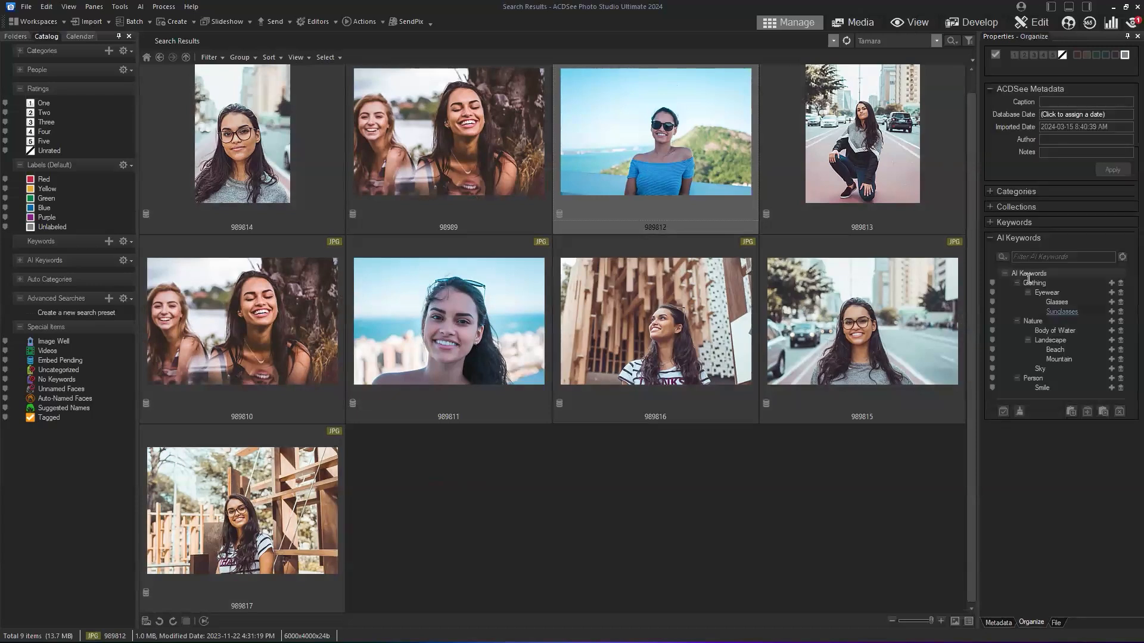
Expand Keywords, Collections and Categories in Properties, then reselect all nine photos.
{"action": "left_click", "coordinate": [990, 223]}
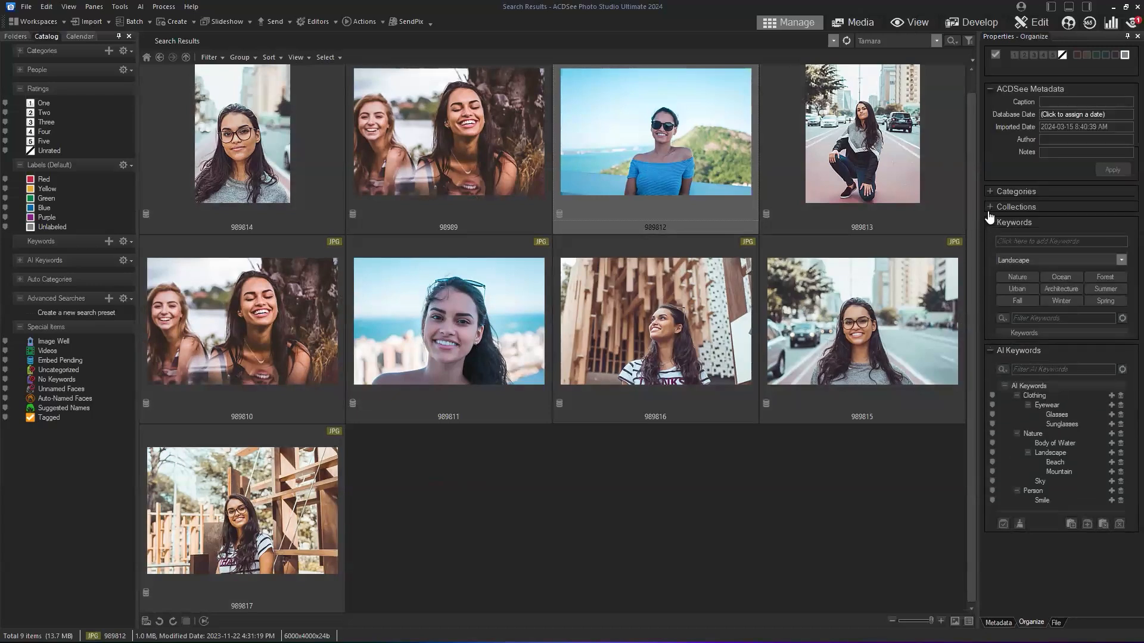
{"action": "left_click", "coordinate": [990, 208]}
{"action": "left_click", "coordinate": [990, 197]}
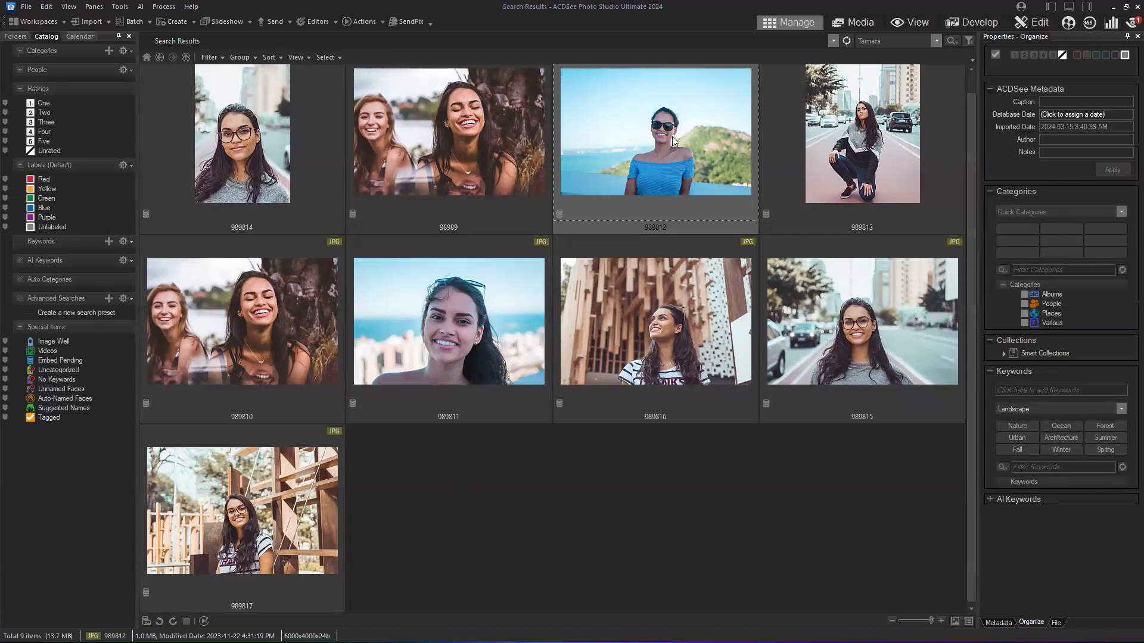
{"action": "left_click", "coordinate": [265, 156]}
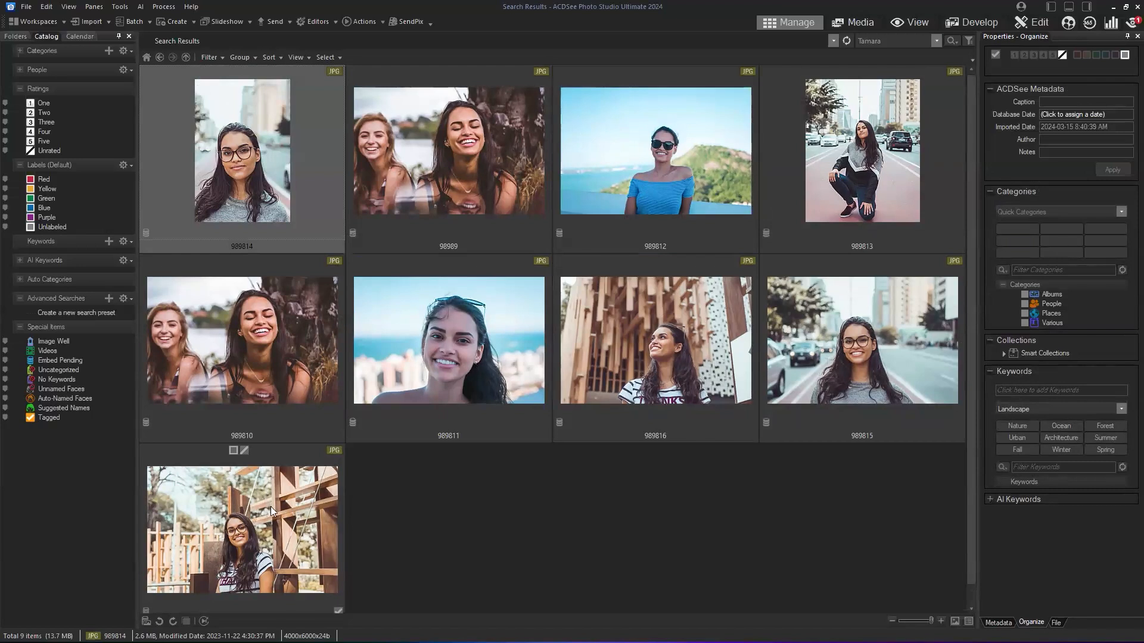
{"action": "key", "text": "ctrl+a"}
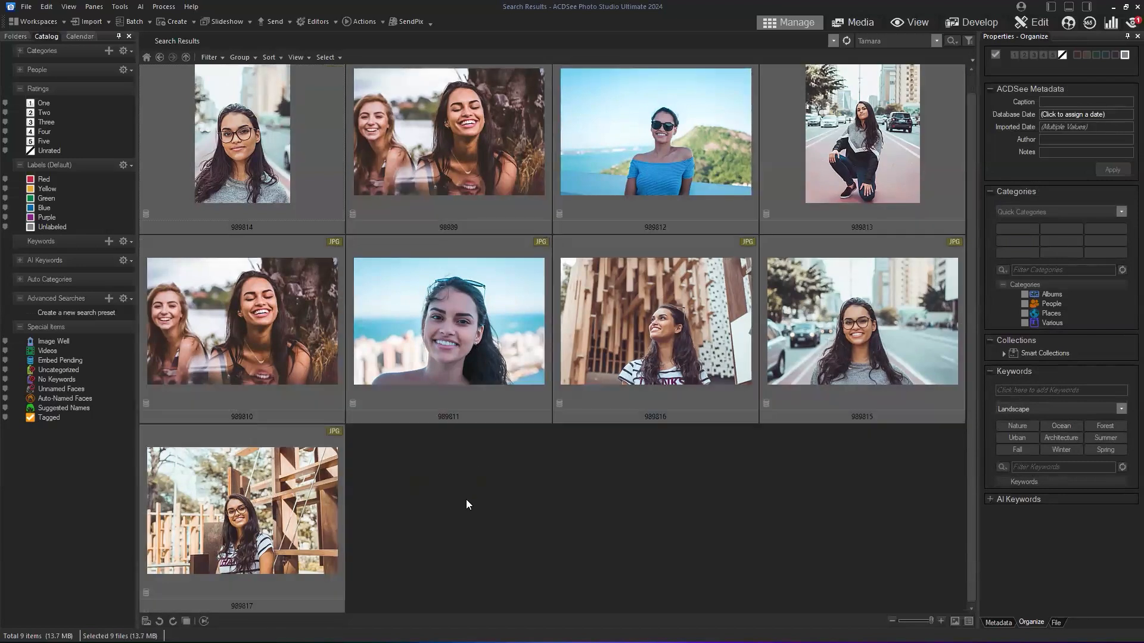
Embed ACDSee metadata into the nine selected Tamara photos.
{"action": "scroll", "coordinate": [448, 157], "scroll_direction": "up", "scroll_amount": 1}
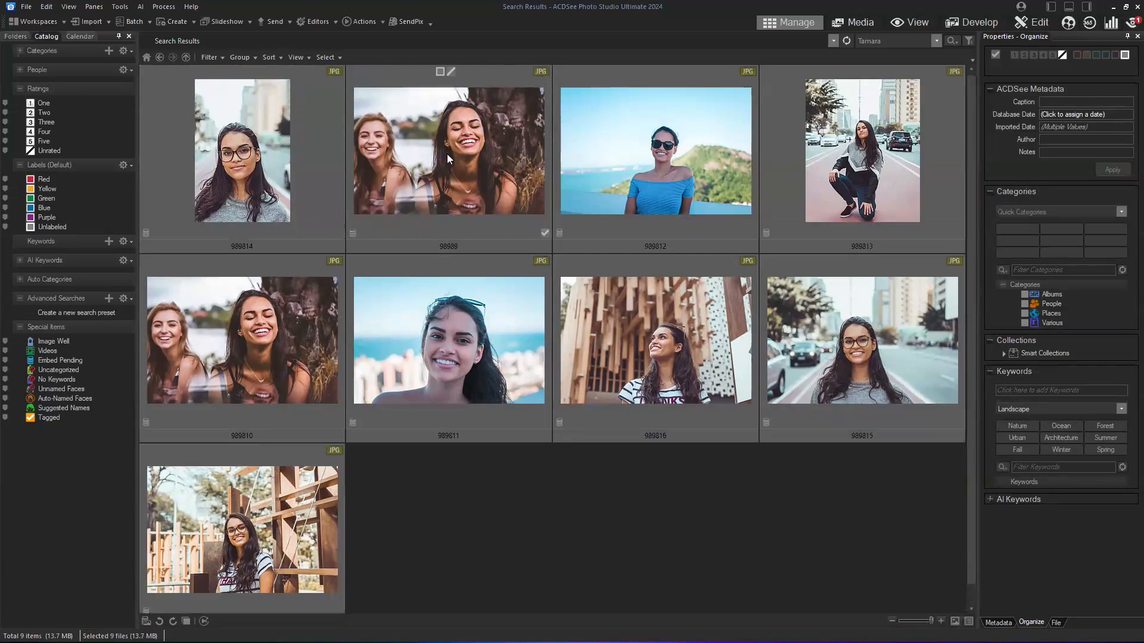
{"action": "right_click", "coordinate": [447, 154]}
{"action": "mouse_move", "coordinate": [477, 181]}
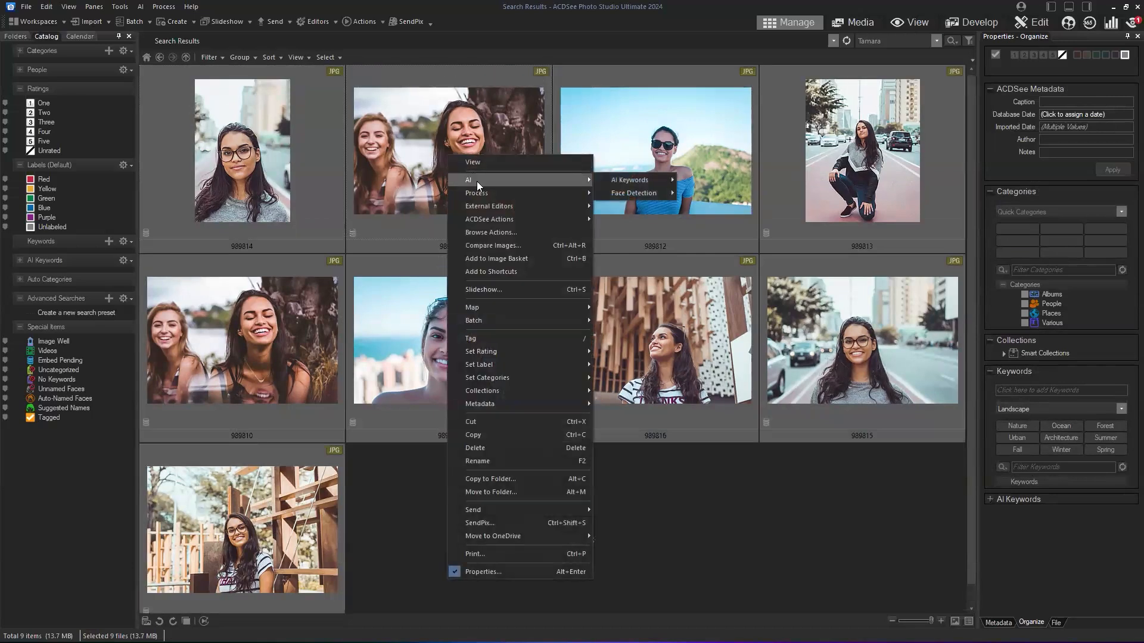
{"action": "mouse_move", "coordinate": [520, 409]}
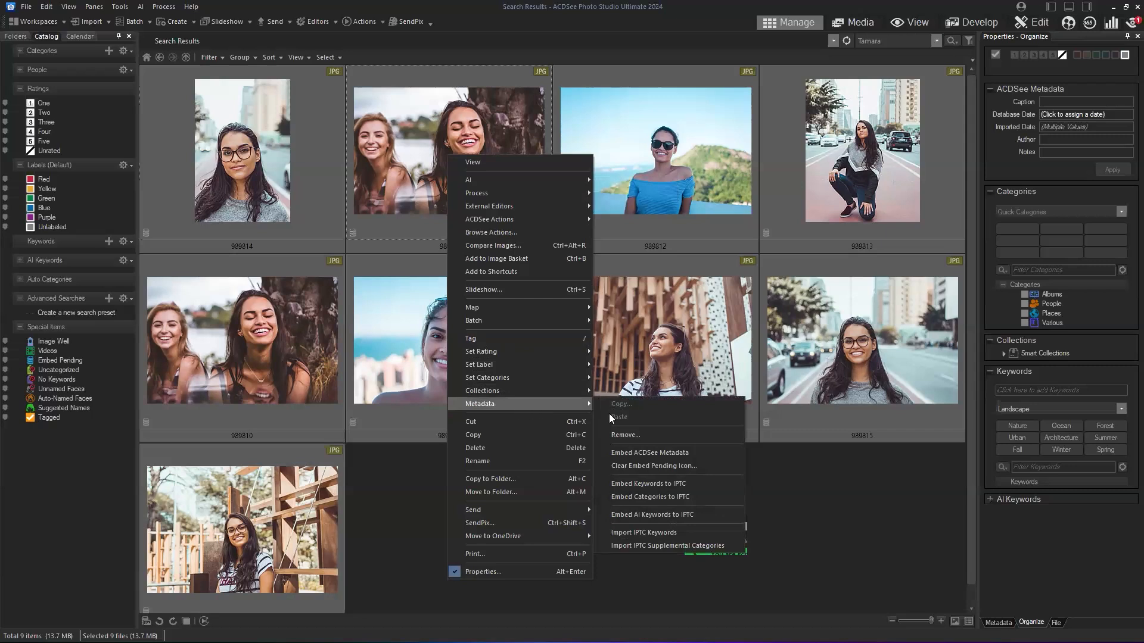
{"action": "left_click", "coordinate": [678, 453]}
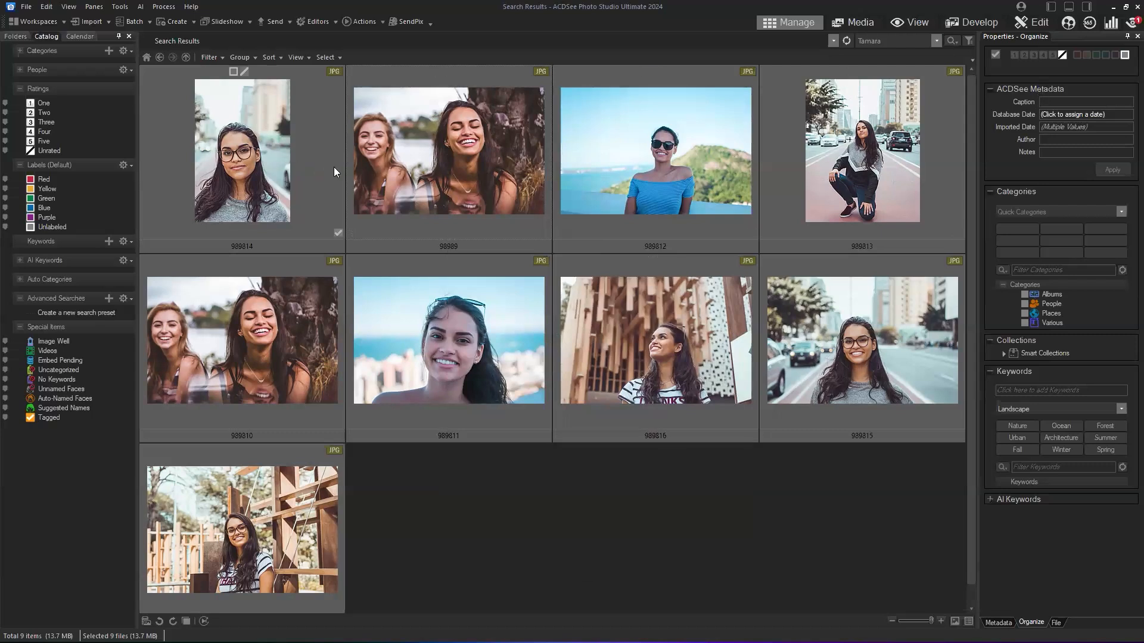
{"action": "left_click", "coordinate": [510, 149]}
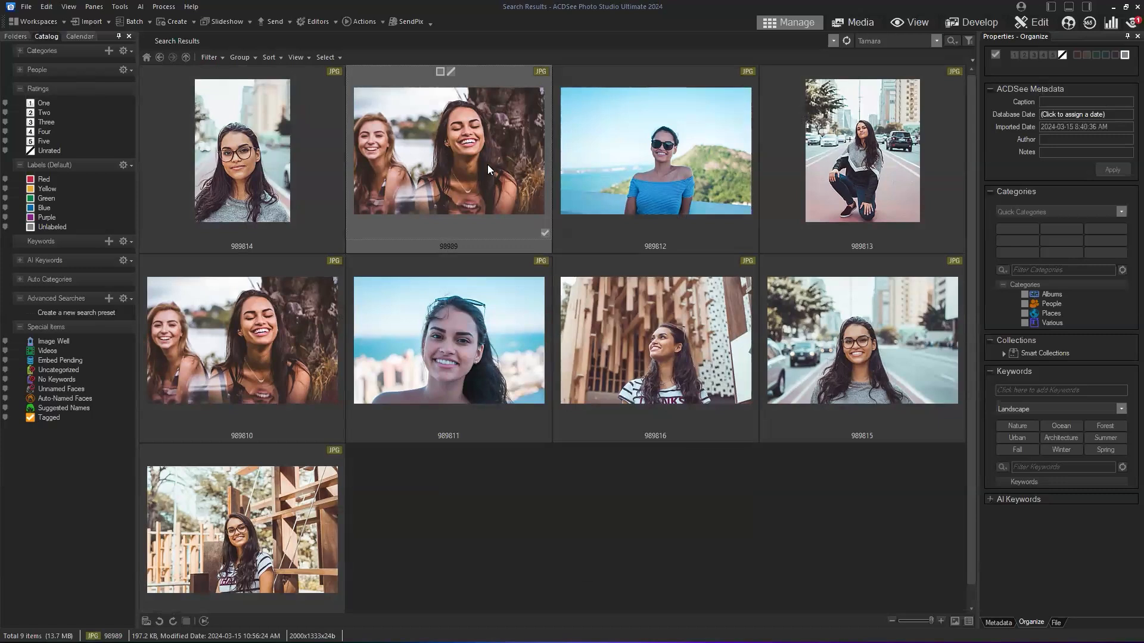
Clear the Tamara search term and expand the People list in the Catalog pane.
{"action": "left_click", "coordinate": [20, 69]}
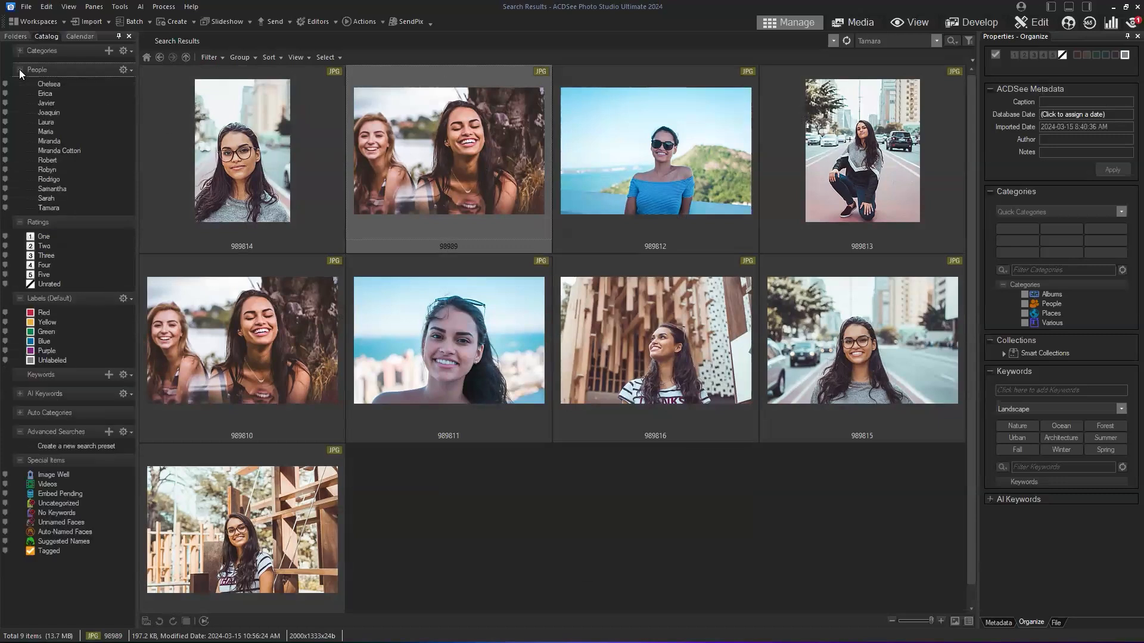
{"action": "left_click", "coordinate": [20, 70]}
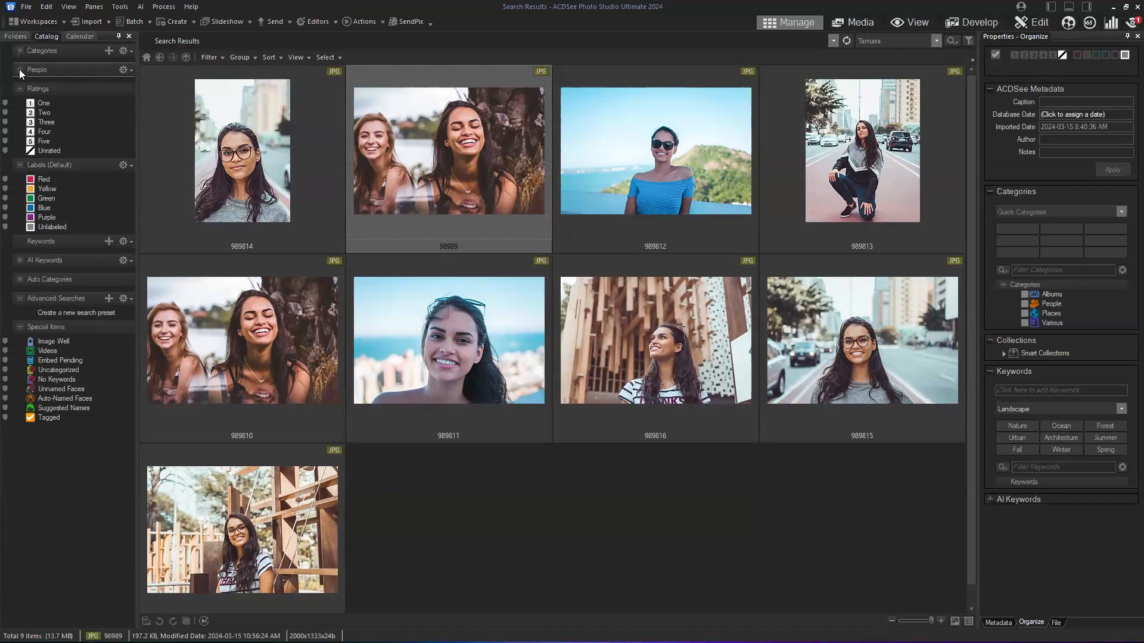
{"action": "left_click", "coordinate": [861, 41]}
{"action": "key", "text": "BackSpace"}
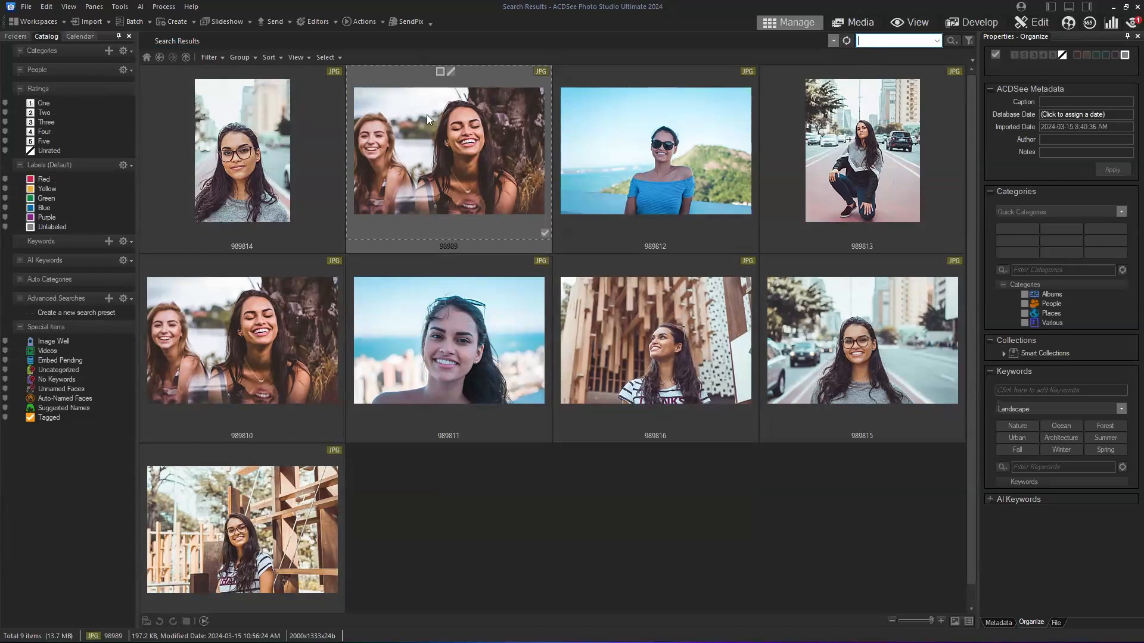
{"action": "left_click", "coordinate": [21, 70]}
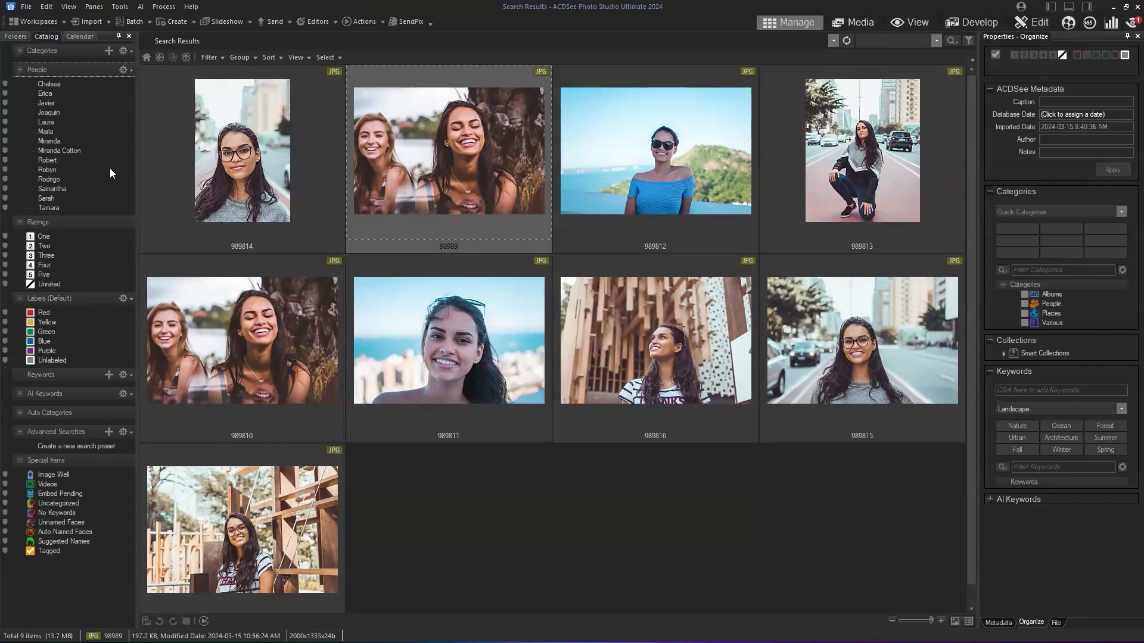
Browse the photos of Chelsea, Erica, Javier, Joaquin and Laura from the People list.
{"action": "left_click", "coordinate": [49, 84]}
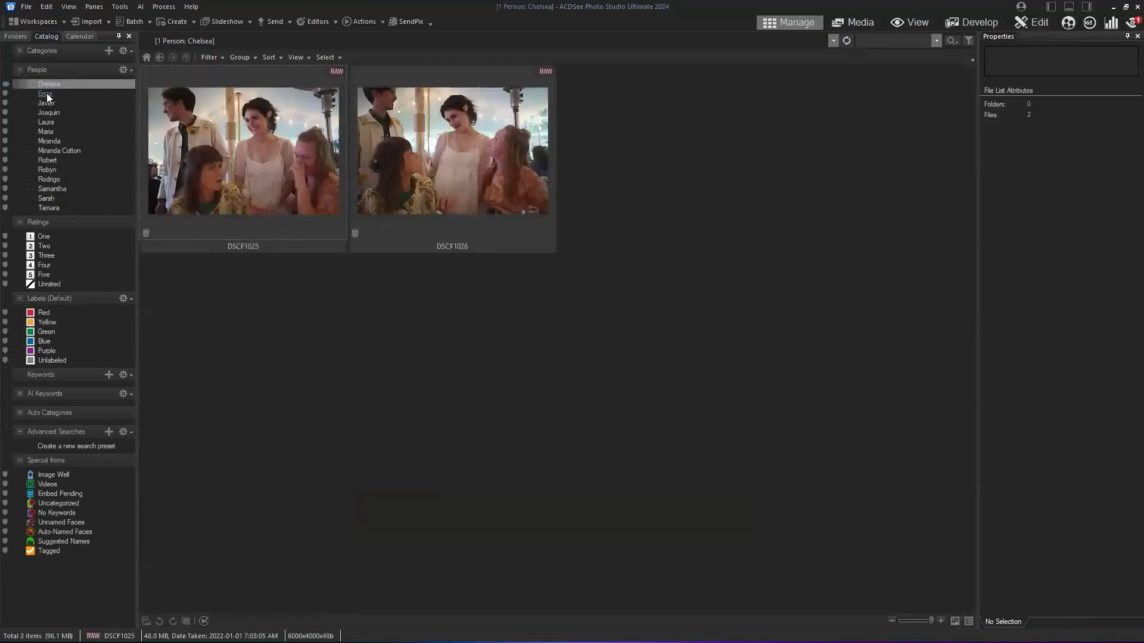
{"action": "left_click", "coordinate": [46, 93]}
{"action": "left_click", "coordinate": [48, 103]}
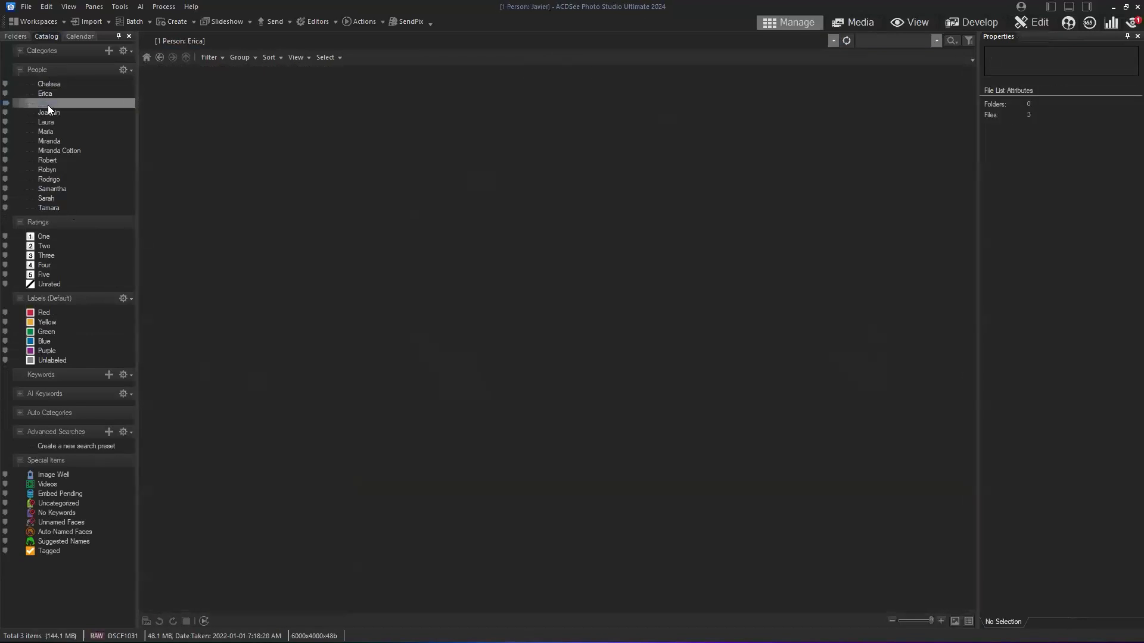
{"action": "left_click", "coordinate": [48, 112]}
{"action": "left_click", "coordinate": [48, 122]}
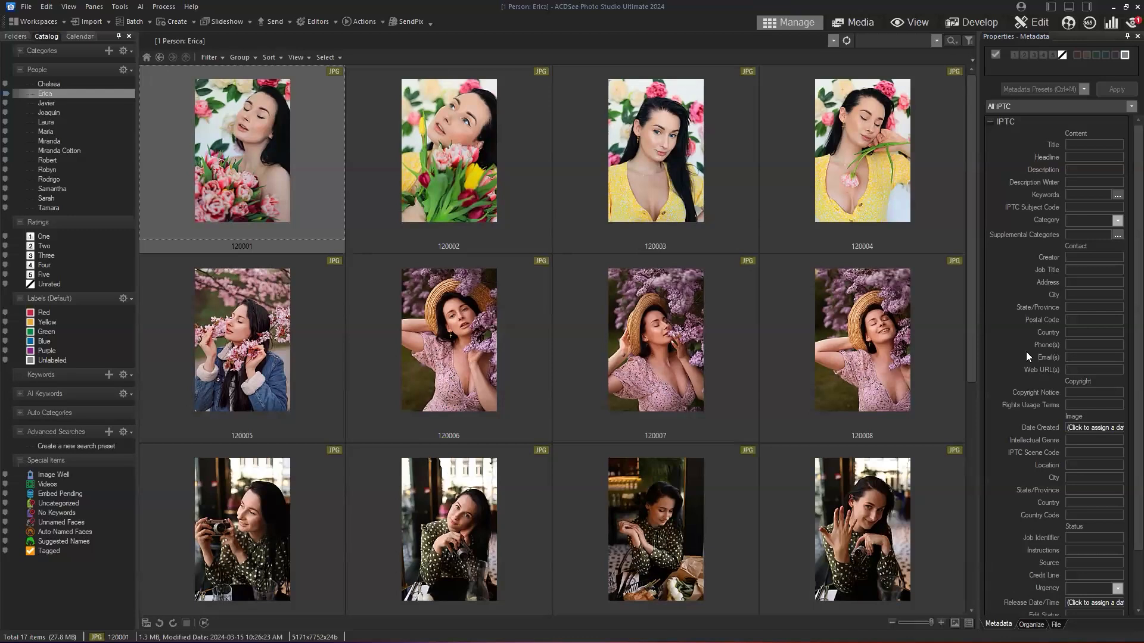
Open and close the IPTC Category, Supplemental Categories and Keywords pickers without changes.
{"action": "left_click", "coordinate": [1116, 220]}
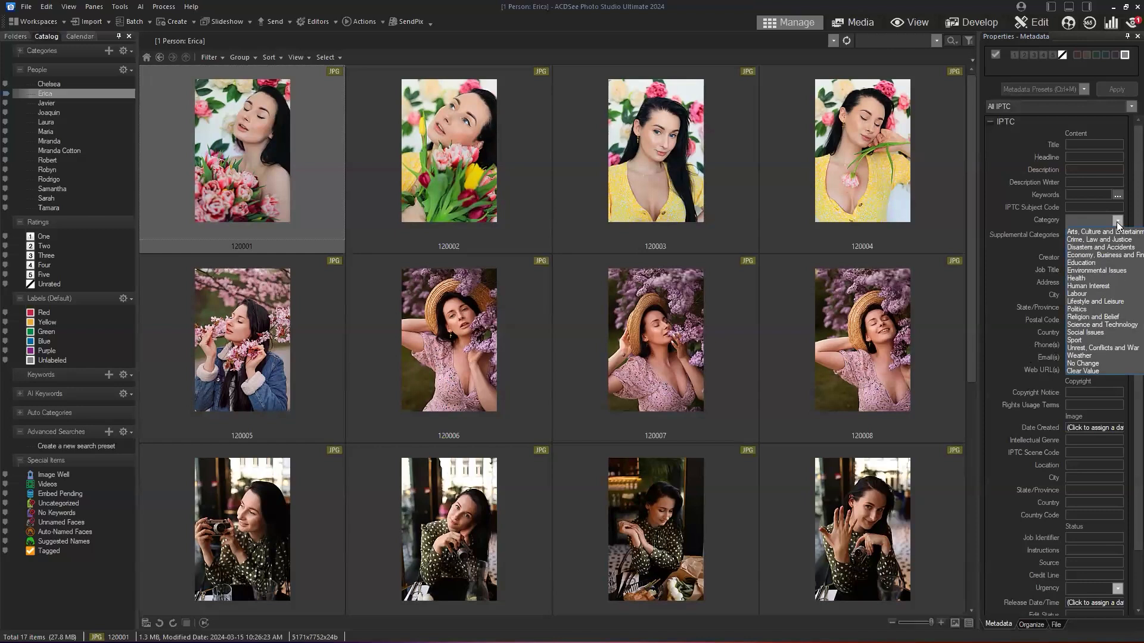
{"action": "left_click", "coordinate": [1117, 221]}
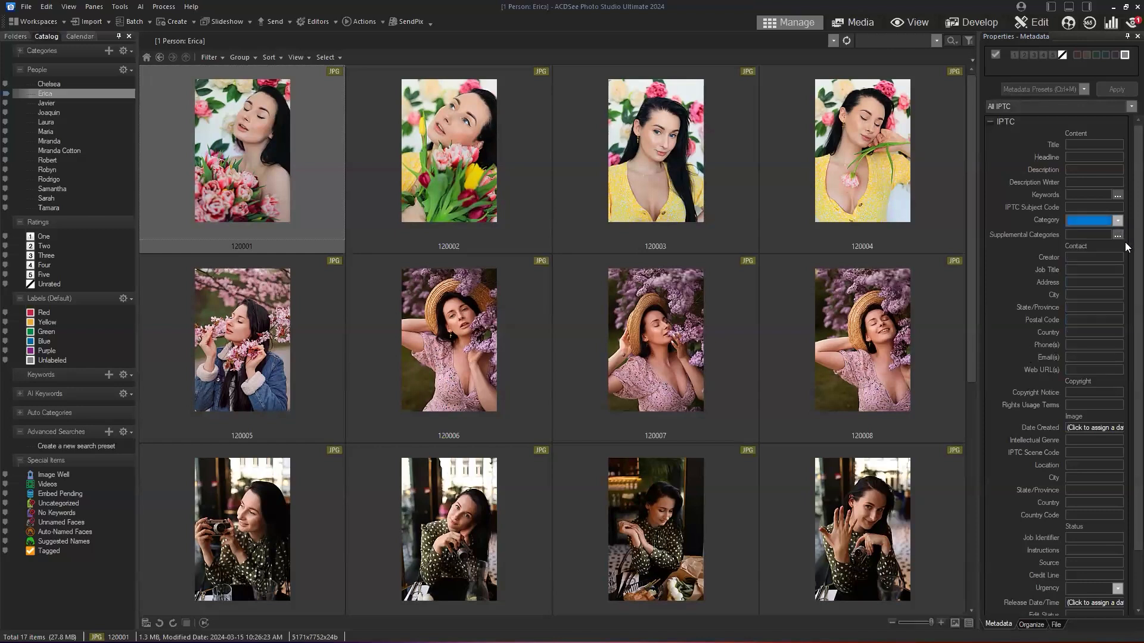
{"action": "left_click", "coordinate": [1117, 236]}
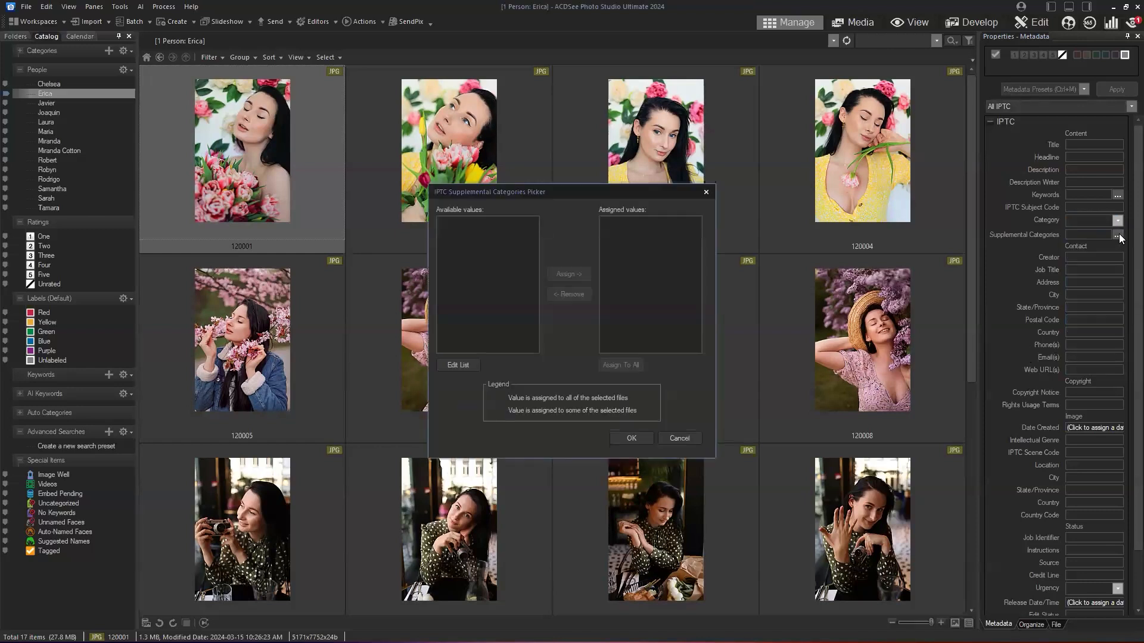
{"action": "left_click", "coordinate": [706, 188]}
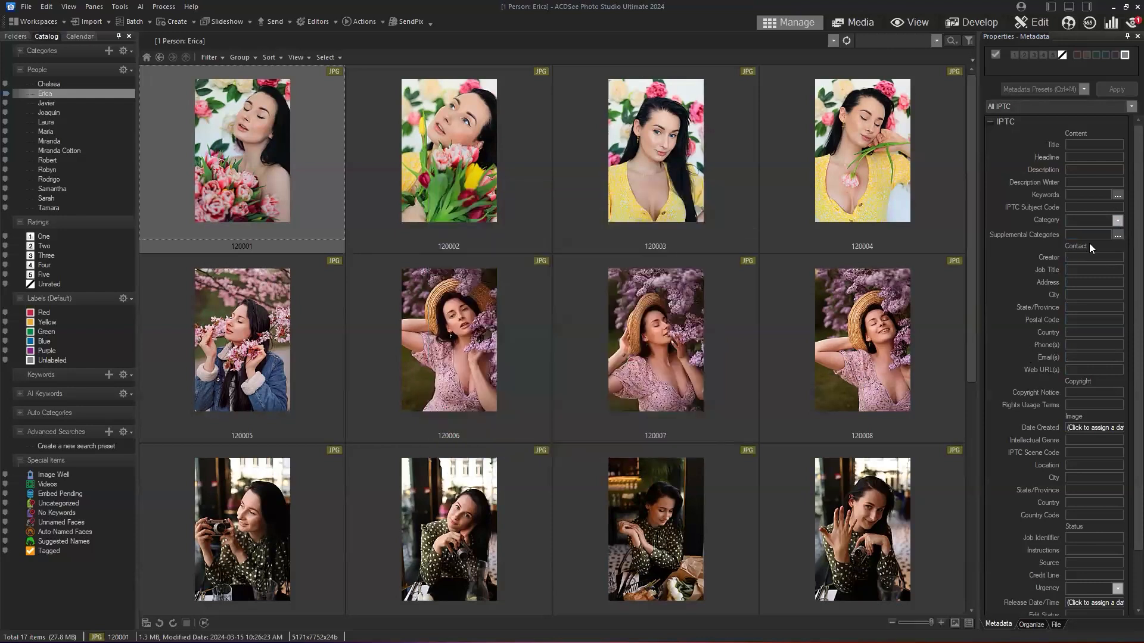
{"action": "left_click", "coordinate": [1118, 196]}
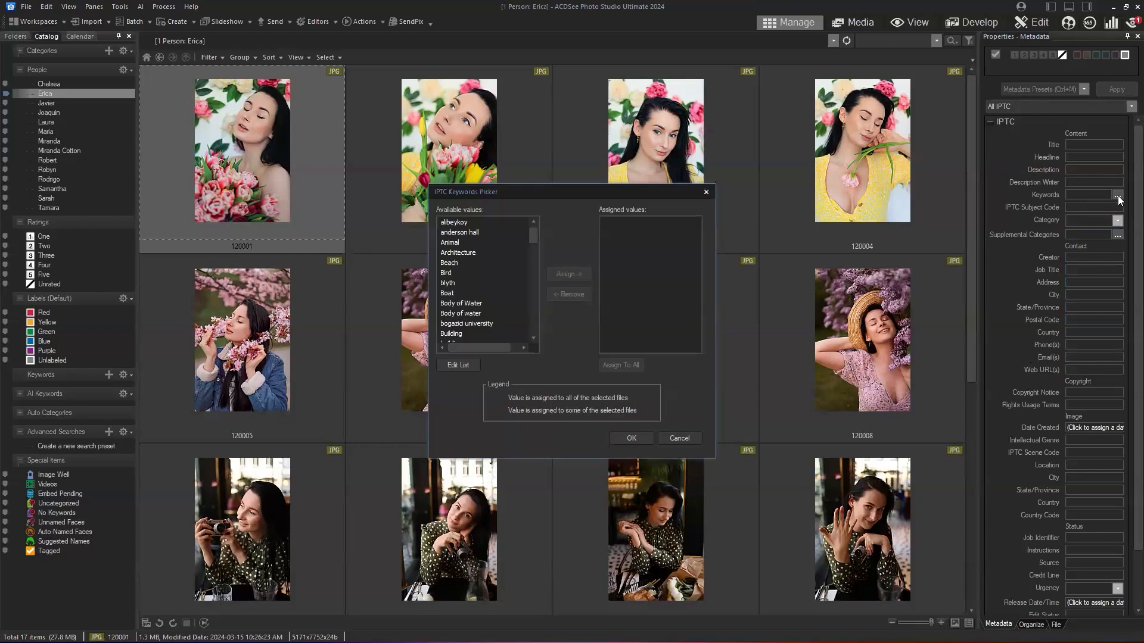
{"action": "left_click", "coordinate": [705, 193]}
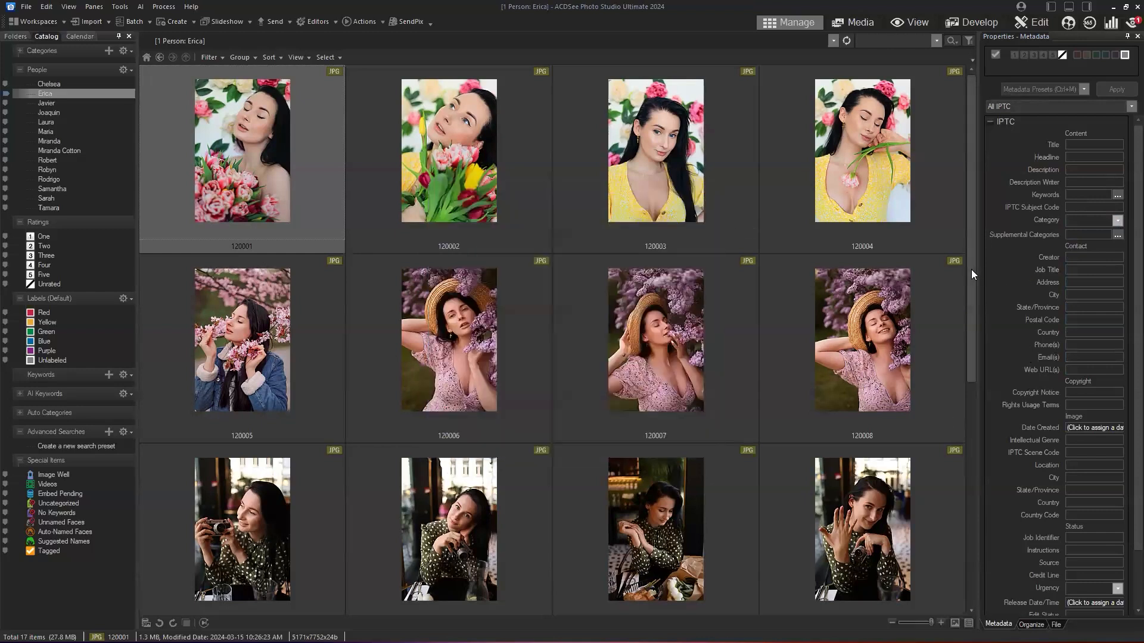